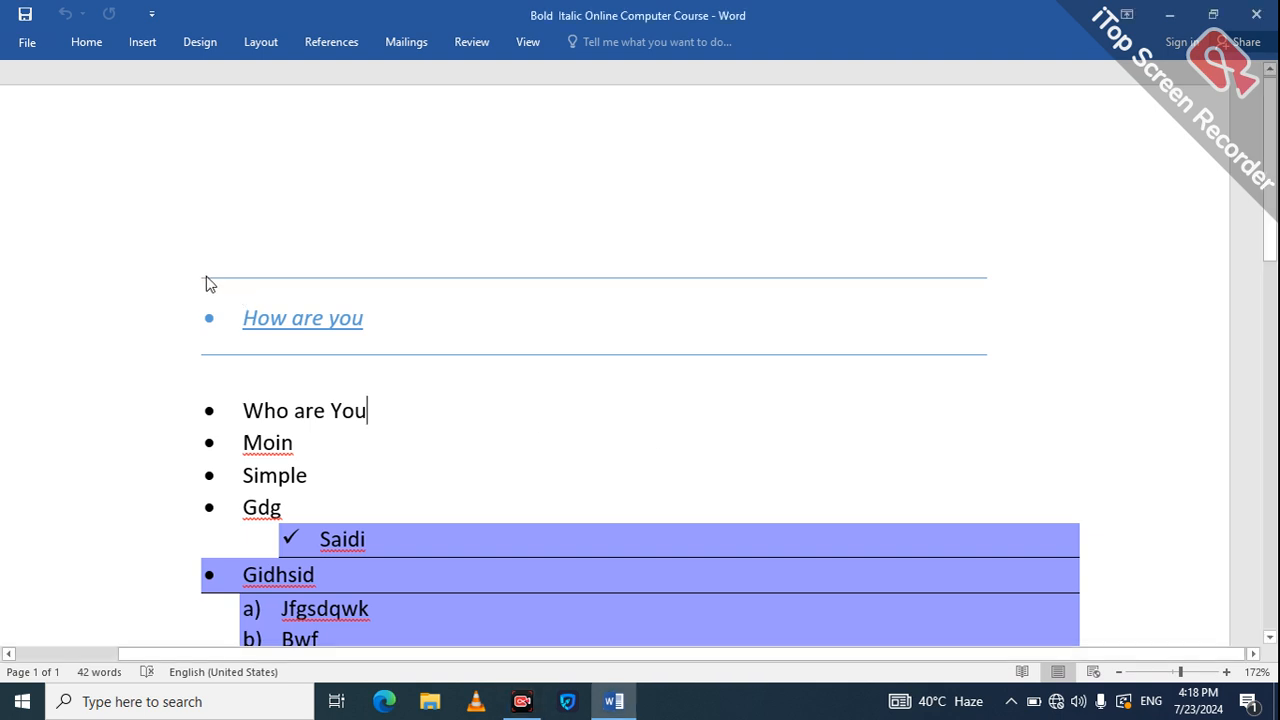
Delete all the document text, including the leftover a) list numbering.
{"action": "key", "text": "ctrl+a"}
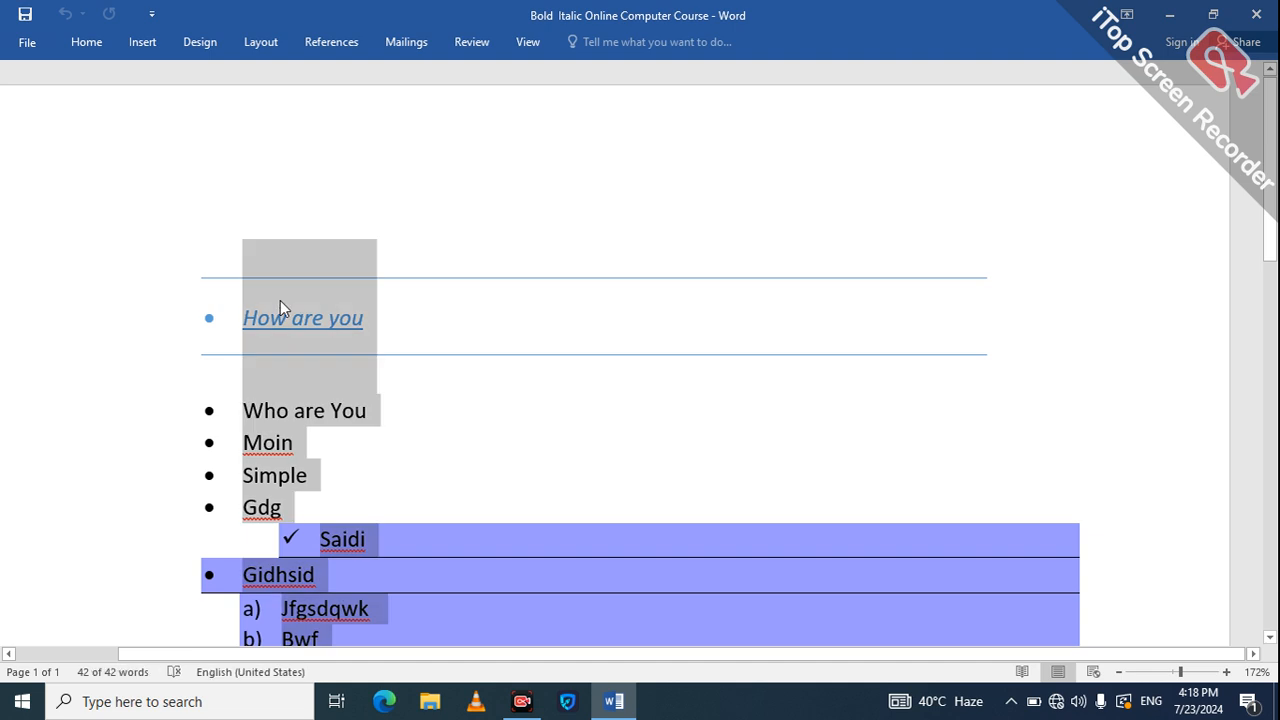
{"action": "key", "text": "BackSpace"}
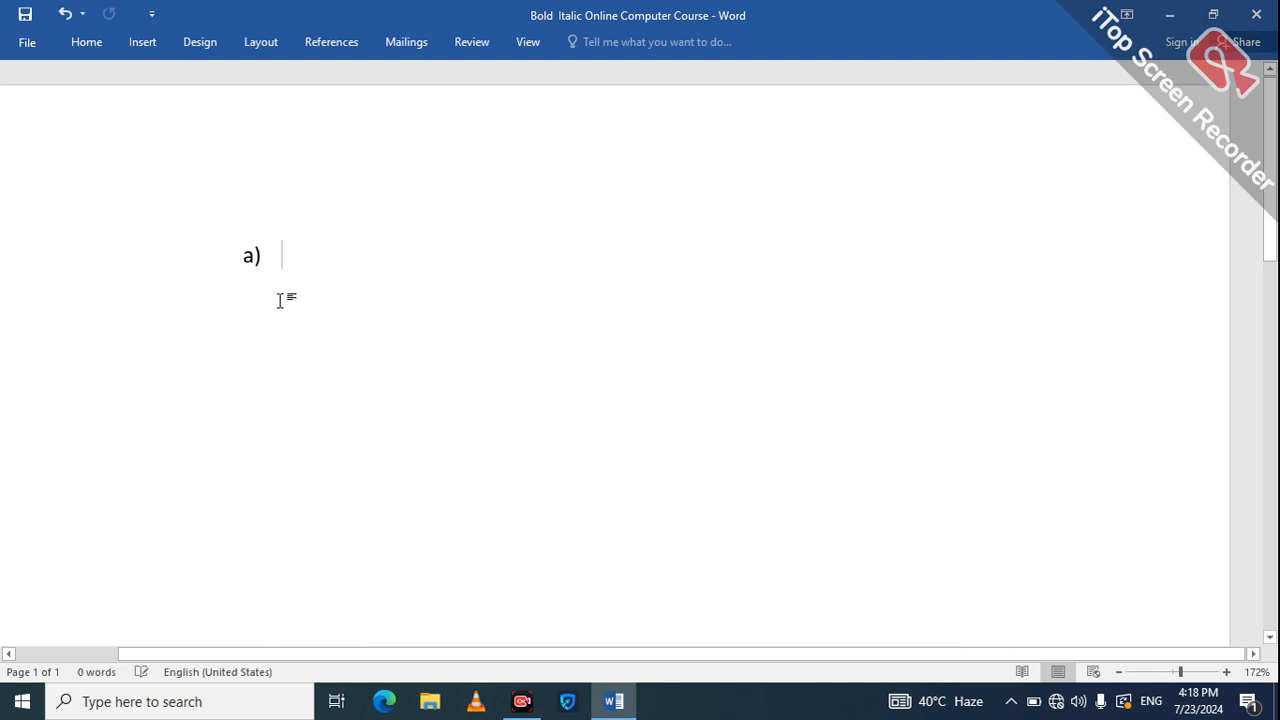
{"action": "key", "text": "BackSpace"}
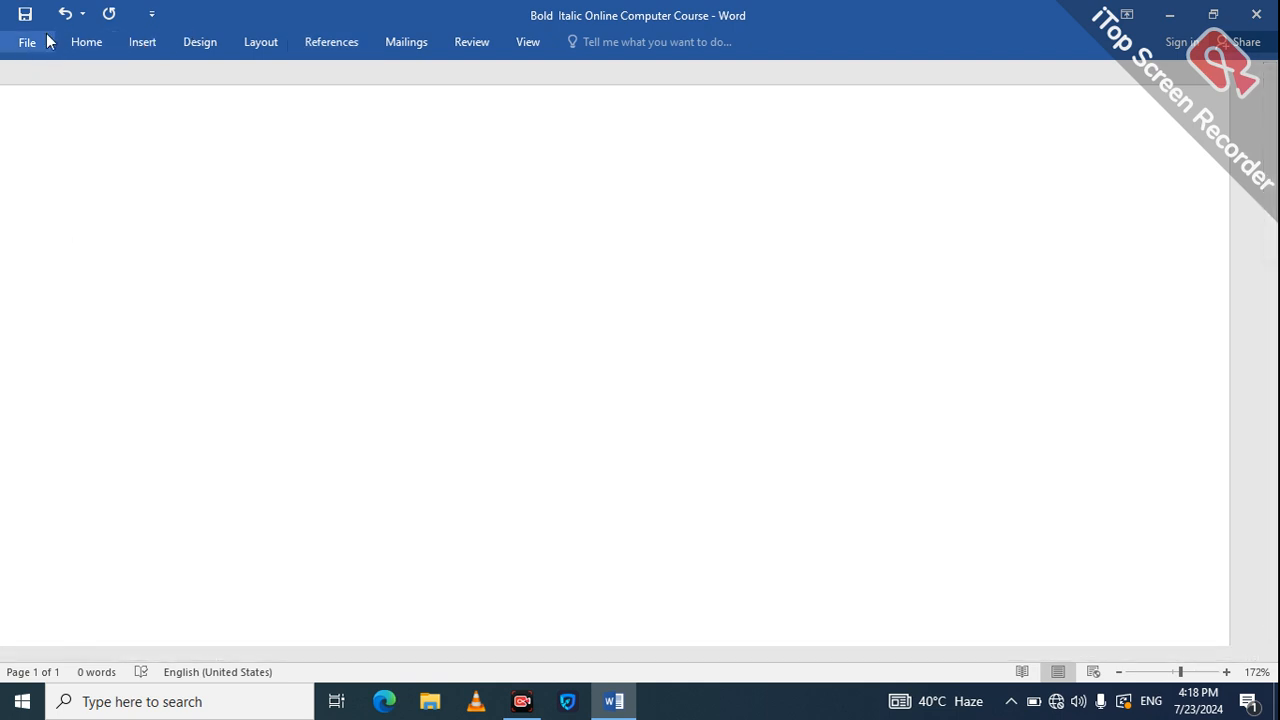
{"action": "left_click", "coordinate": [137, 52]}
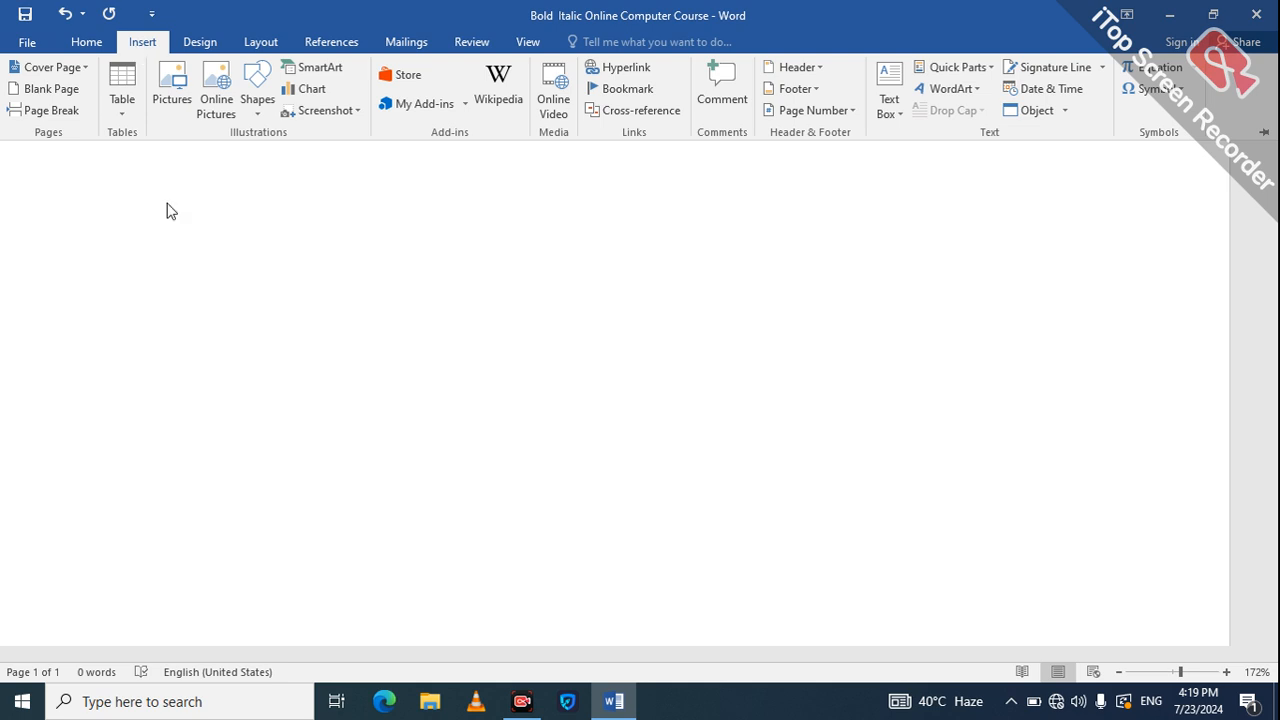
{"action": "left_click", "coordinate": [480, 297]}
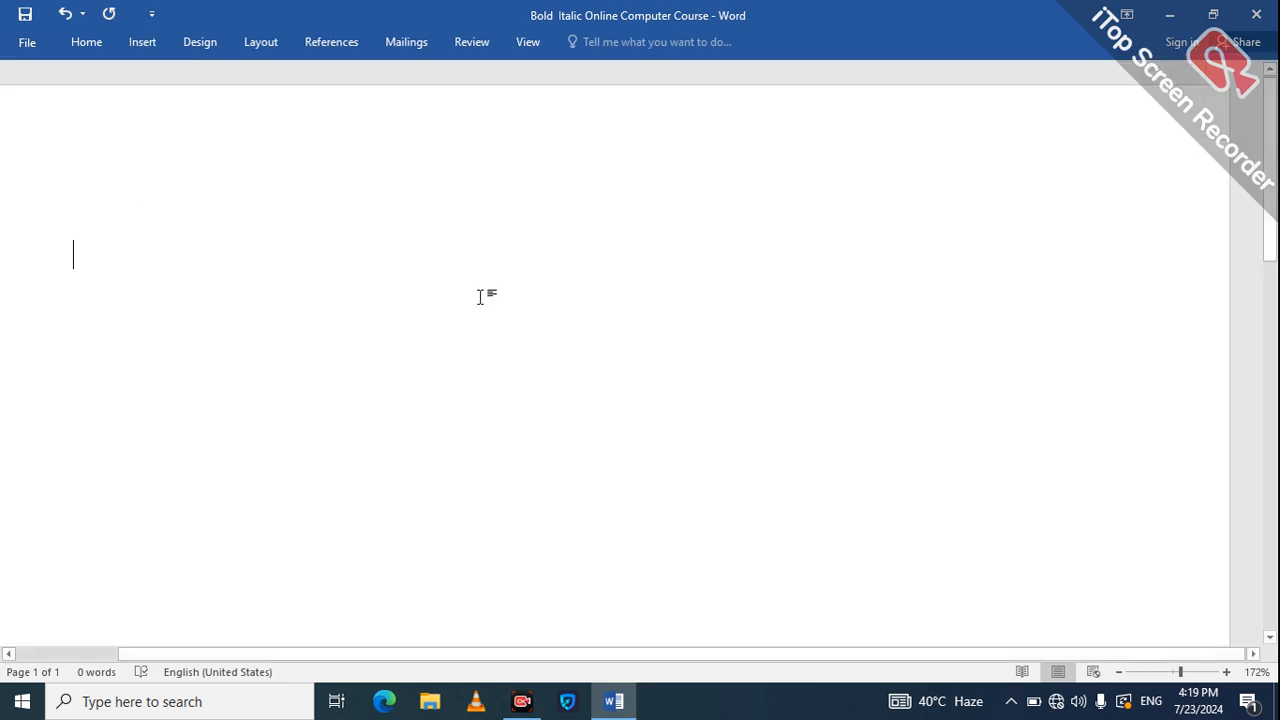
{"action": "type", "text": "how "}
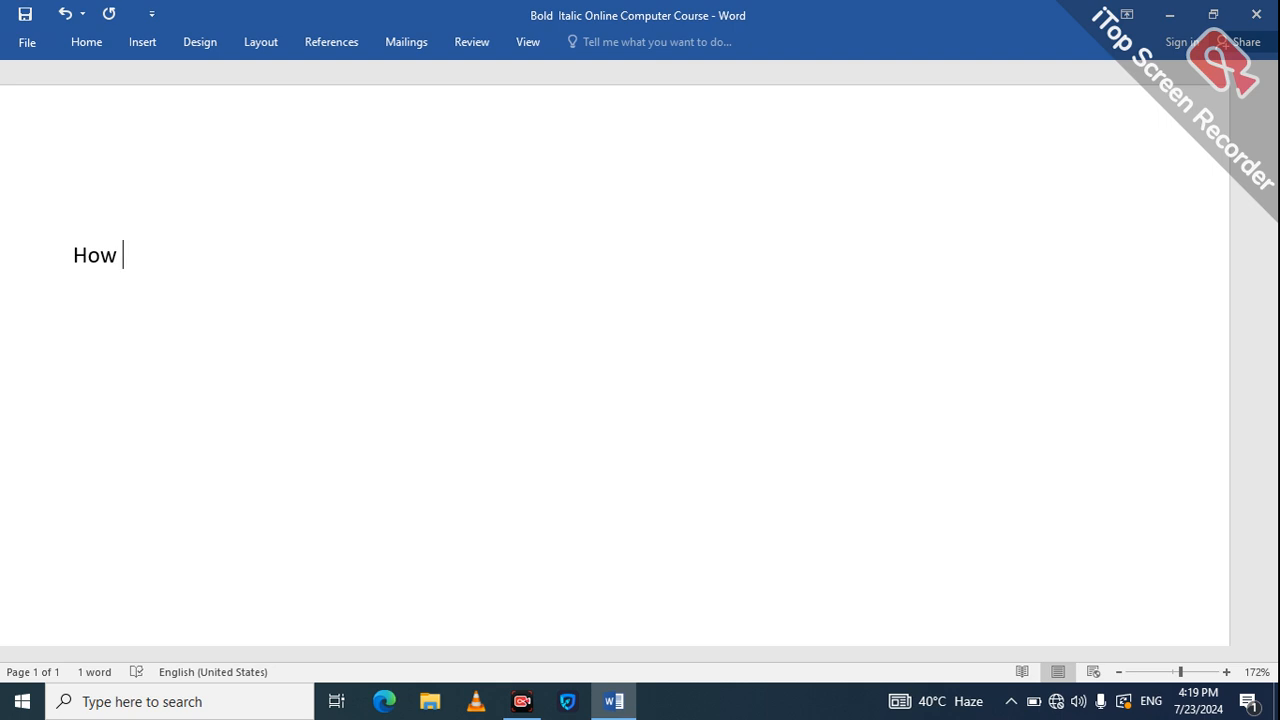
{"action": "type", "text": "to "}
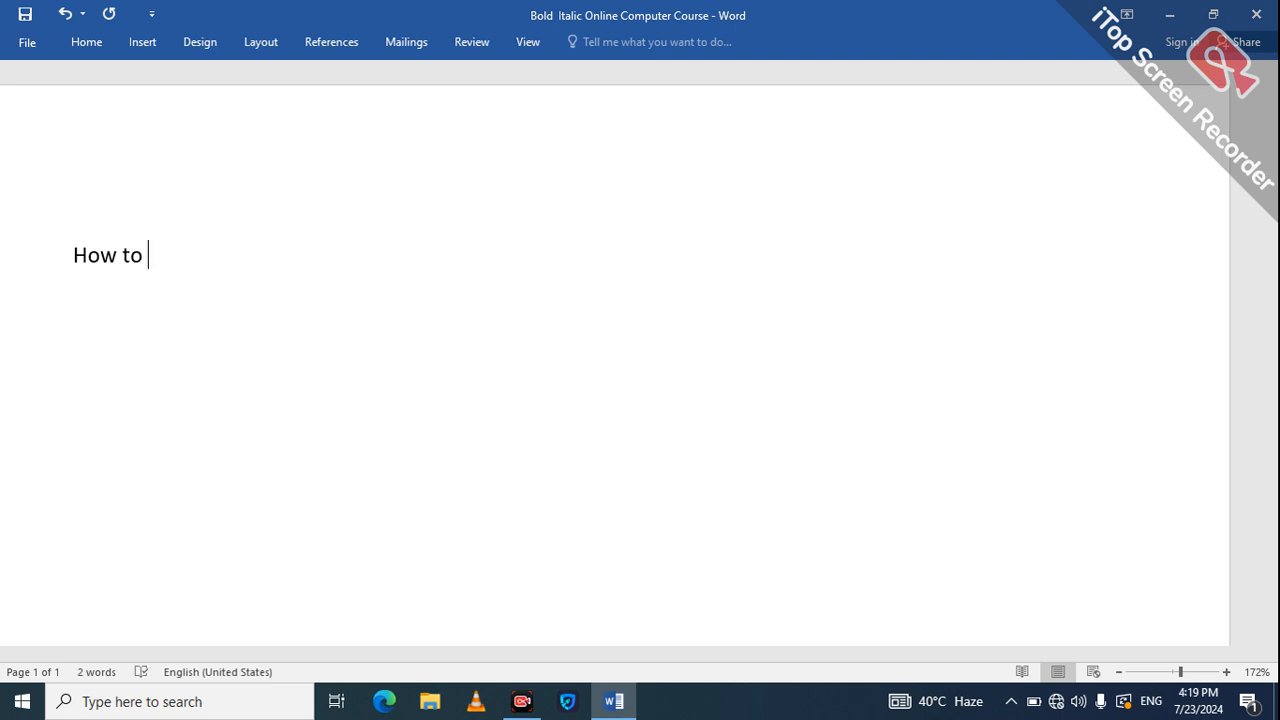
{"action": "type", "text": "insertb"}
{"action": "key", "text": "BackSpace"}
{"action": "type", "text": "a"}
{"action": "type", "text": " Pl"}
{"action": "type", "text": "C"}
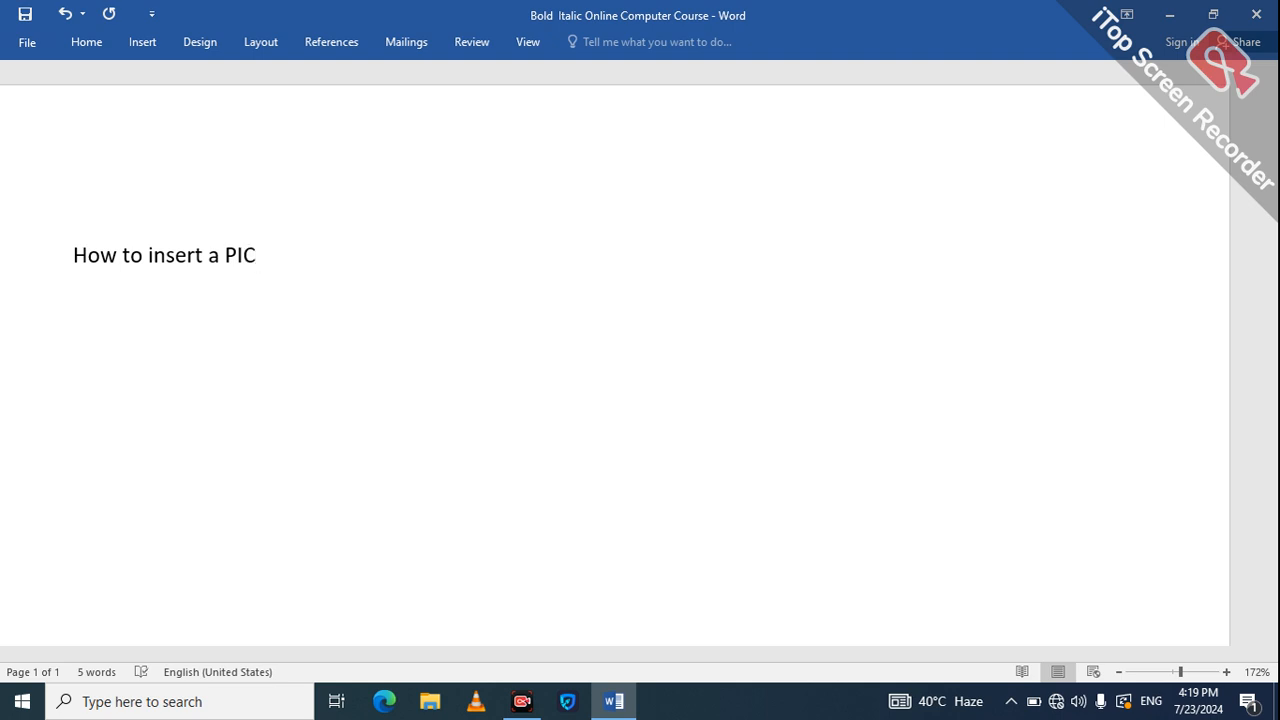
{"action": "key", "text": "BackSpace"}
{"action": "key", "text": "BackSpace"}
{"action": "key", "text": "BackSpace"}
{"action": "key", "text": "BackSpace"}
{"action": "key", "text": "BackSpace"}
{"action": "key", "text": "BackSpace"}
{"action": "key", "text": "BackSpace"}
{"action": "key", "text": "BackSpace"}
{"action": "key", "text": "BackSpace"}
{"action": "key", "text": "BackSpace"}
{"action": "key", "text": "BackSpace"}
{"action": "key", "text": "BackSpace"}
{"action": "key", "text": "BackSpace"}
{"action": "key", "text": "BackSpace"}
{"action": "key", "text": "BackSpace"}
{"action": "key", "text": "BackSpace"}
{"action": "key", "text": "BackSpace"}
{"action": "key", "text": "BackSpace"}
{"action": "key", "text": "BackSpace"}
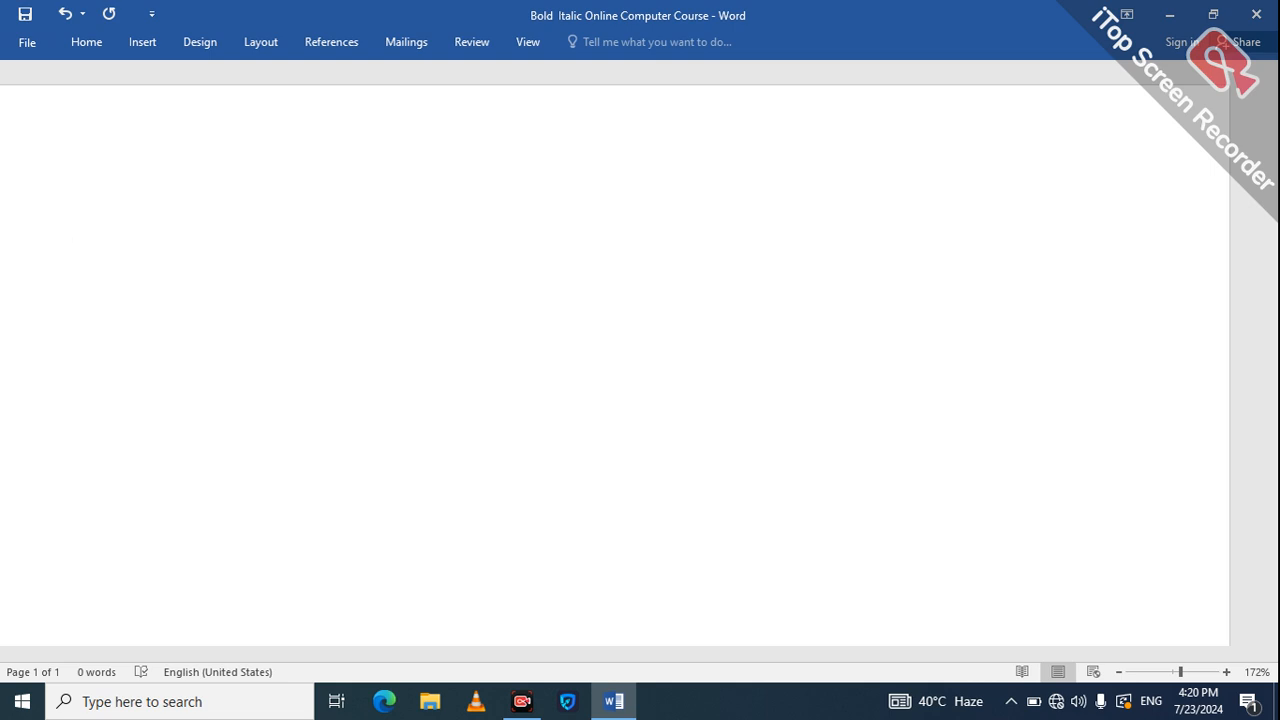
Start inserting a picture from the computer using the Insert tab's Pictures command.
{"action": "left_click", "coordinate": [142, 44]}
{"action": "left_click", "coordinate": [177, 120]}
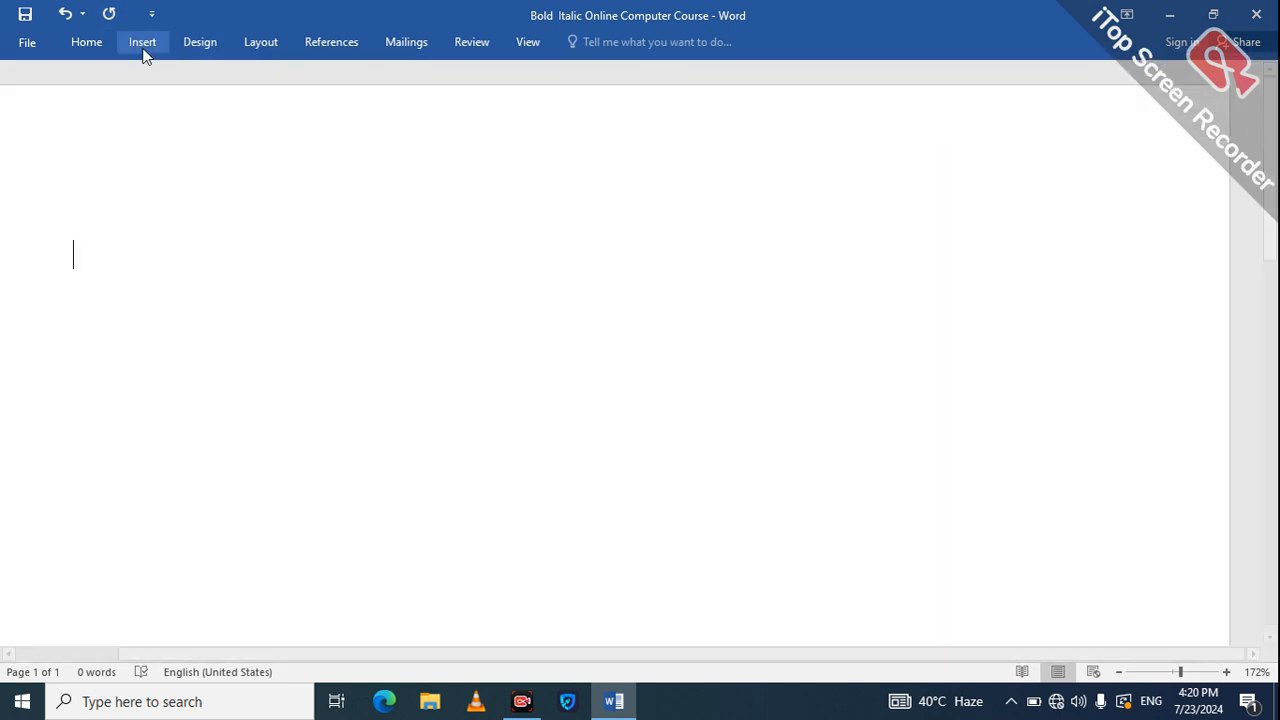
{"action": "left_click", "coordinate": [143, 44]}
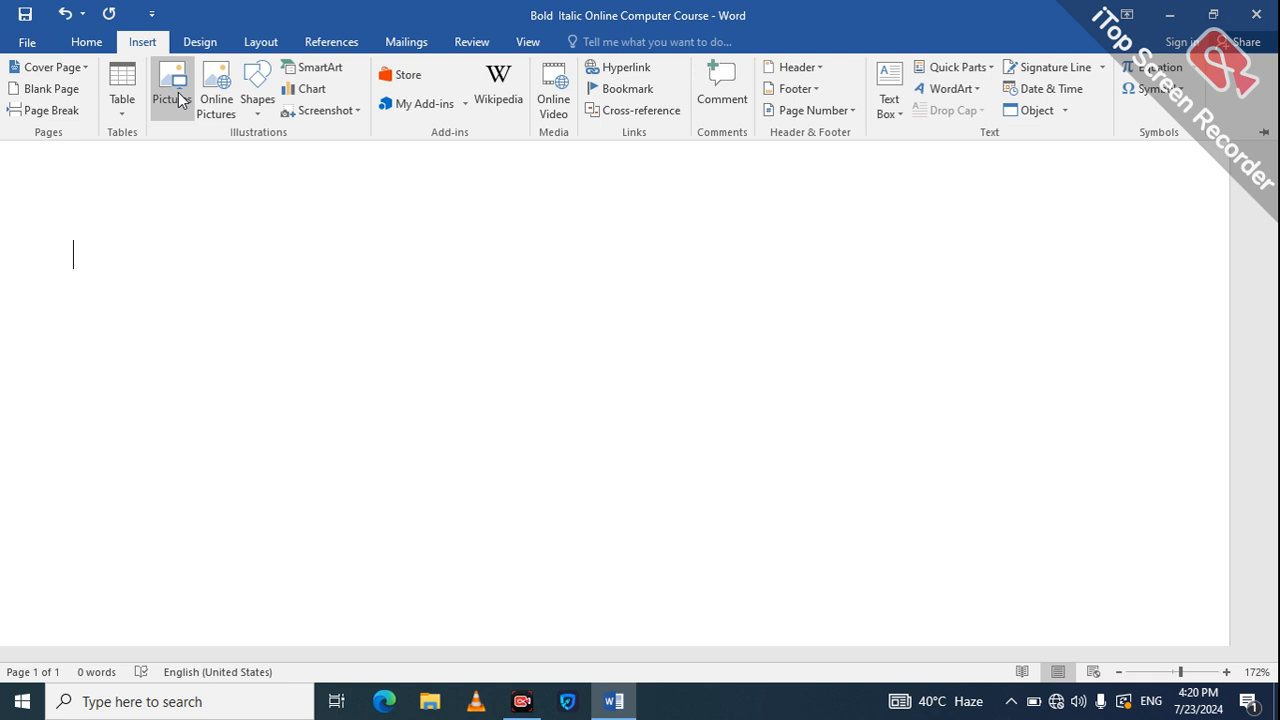
{"action": "left_click", "coordinate": [221, 124]}
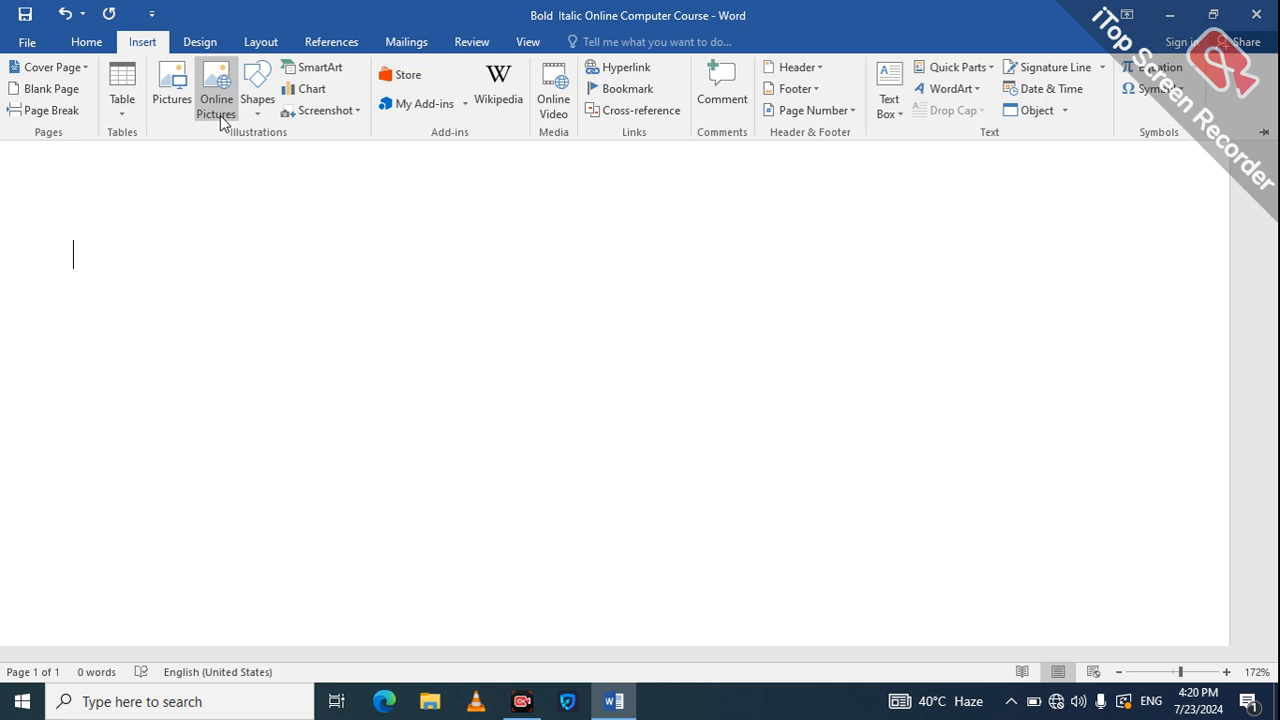
{"action": "left_click", "coordinate": [172, 100]}
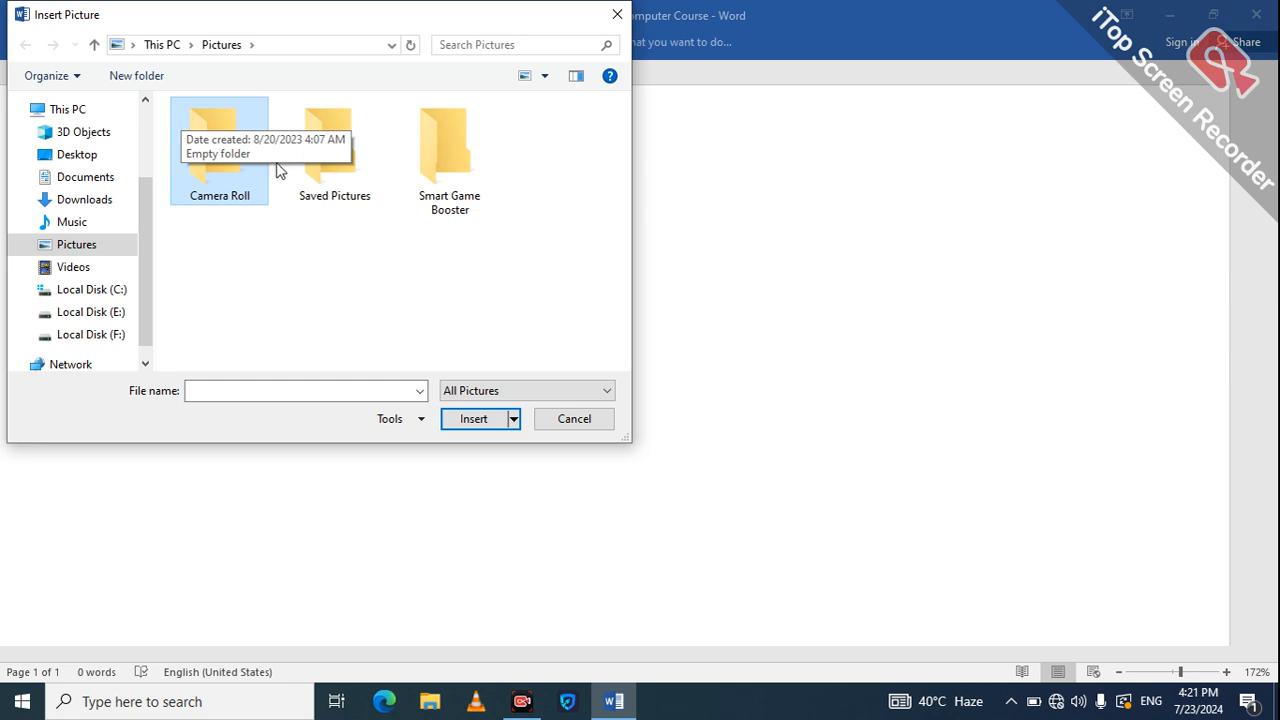
Browse to Local Disk (F:) and insert the logo image named 4.
{"action": "left_click", "coordinate": [116, 324]}
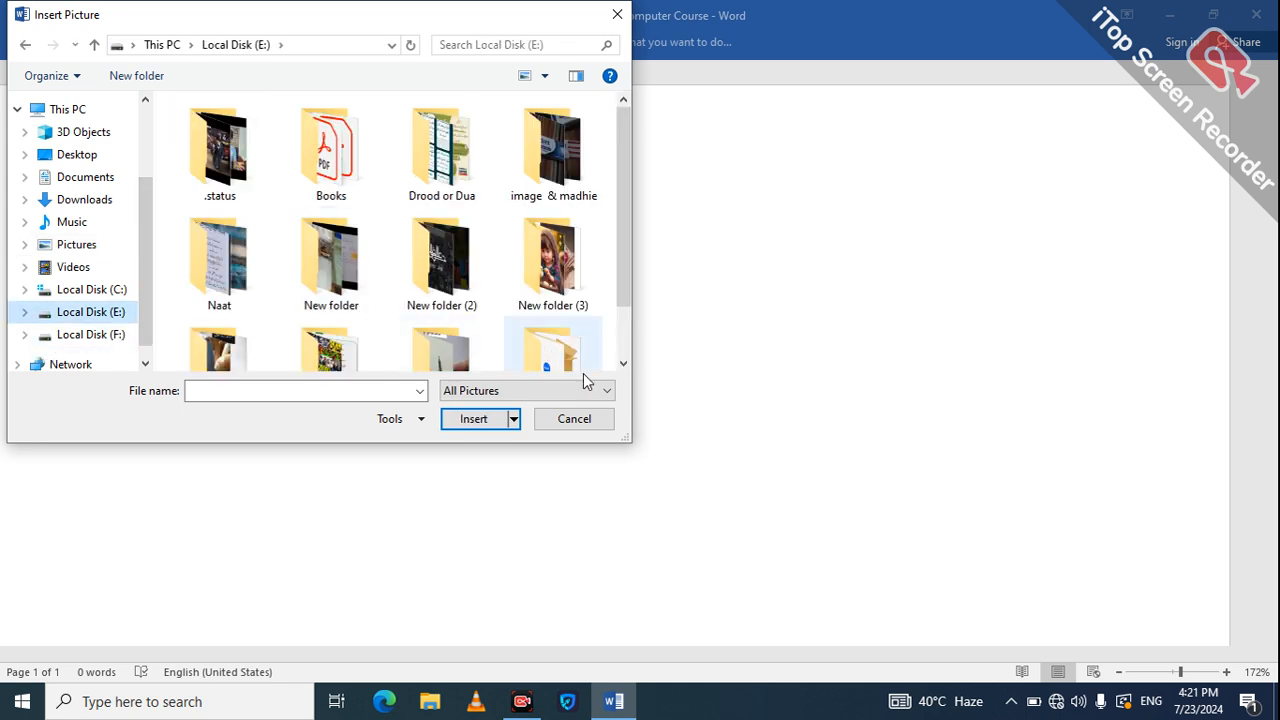
{"action": "scroll", "coordinate": [629, 335], "scroll_direction": "down", "scroll_amount": 2}
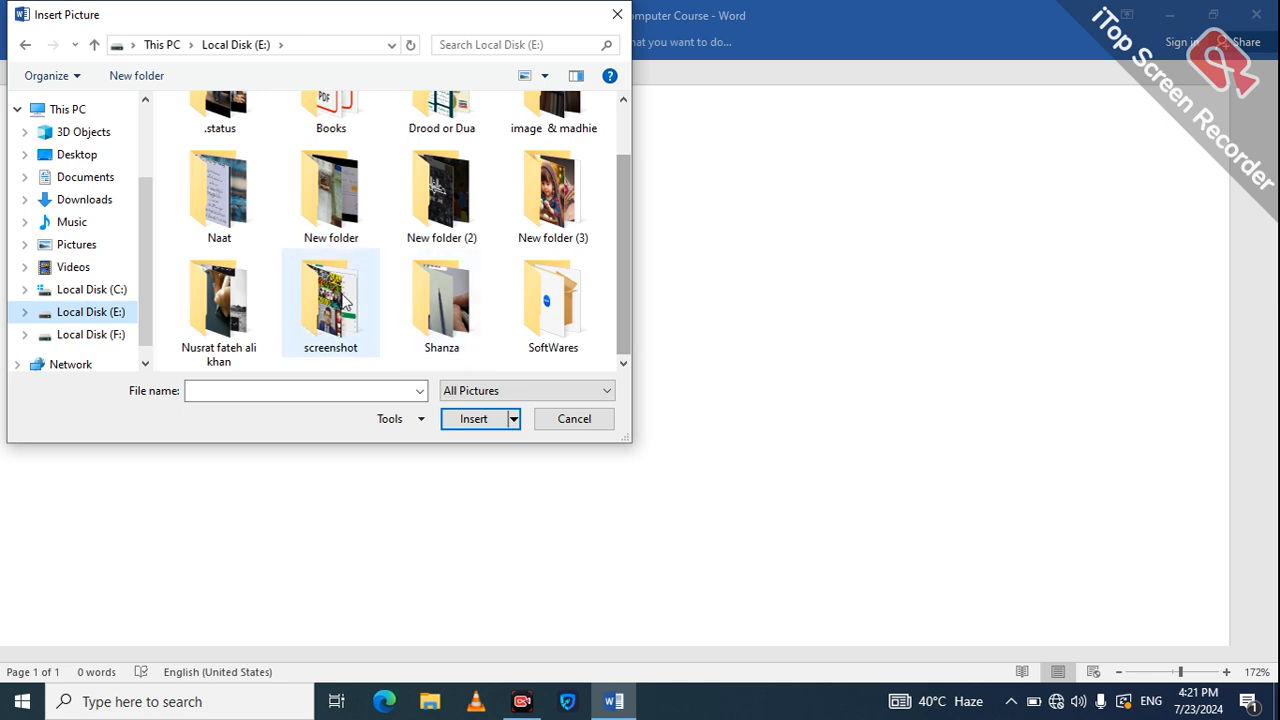
{"action": "left_click", "coordinate": [80, 333]}
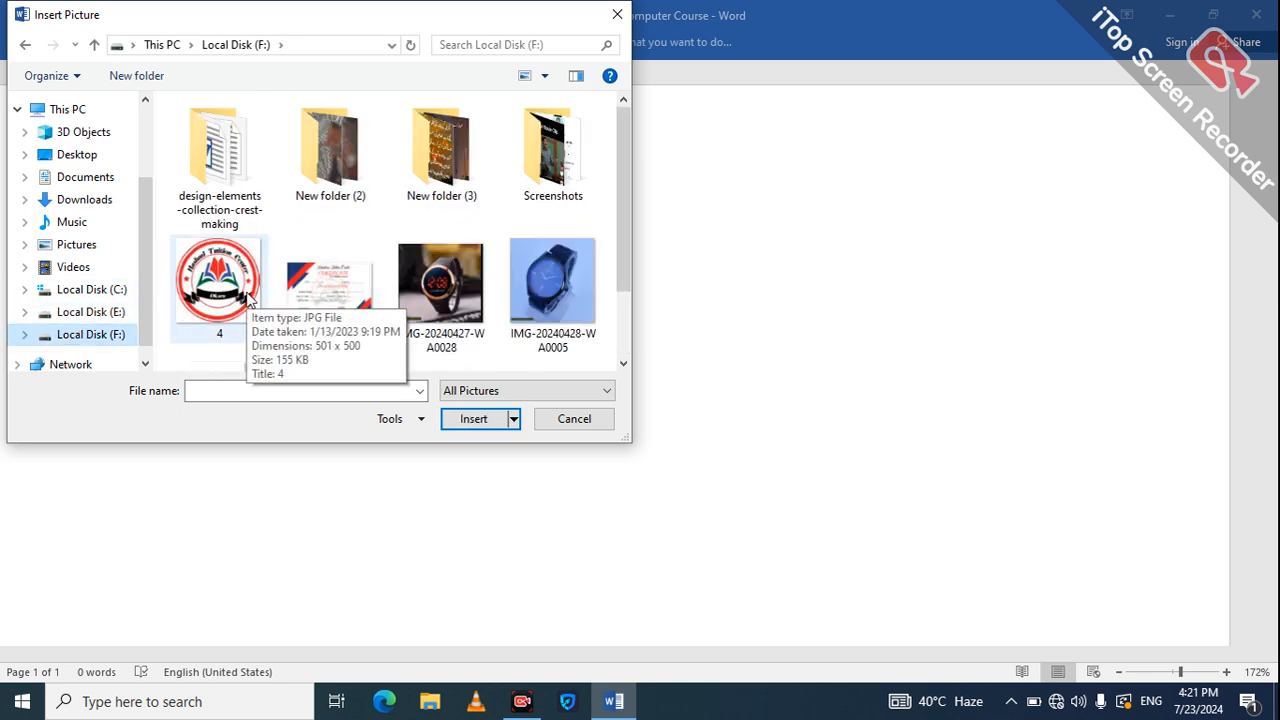
{"action": "double_click", "coordinate": [248, 300]}
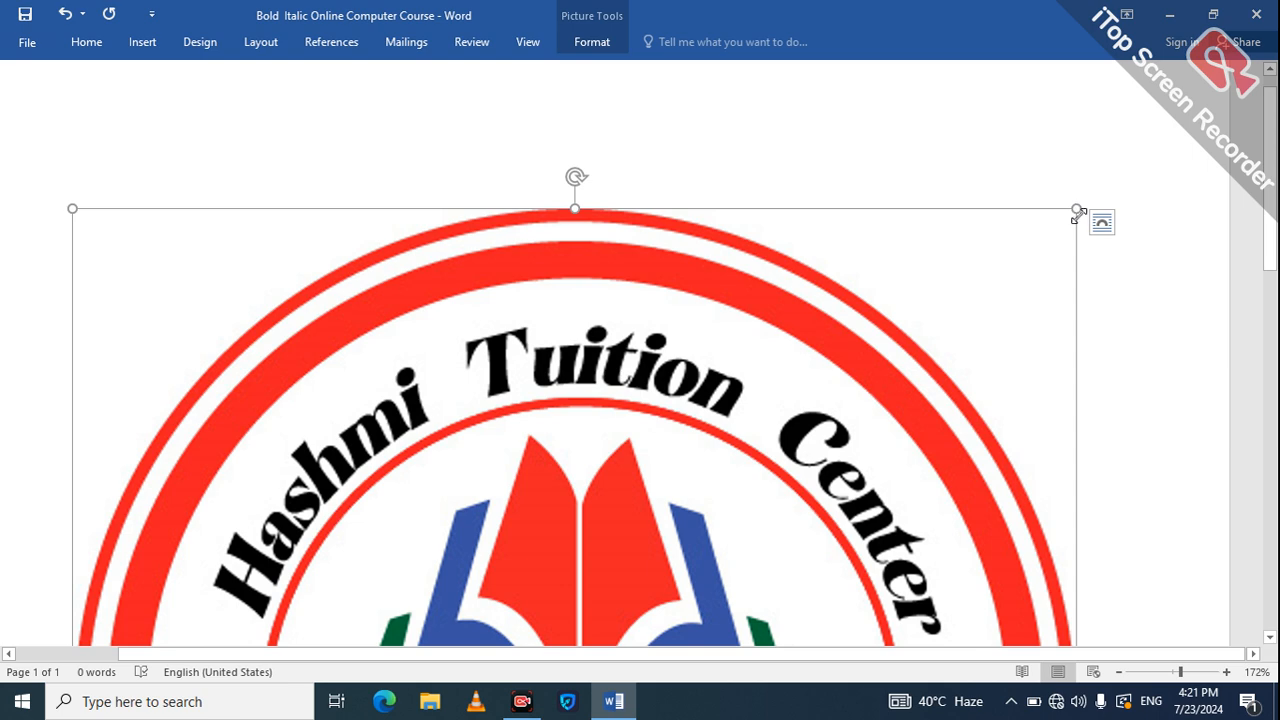
Shrink the logo to a small, slightly flattened emblem using its corner, side and top handles.
{"action": "left_click_drag", "start_coordinate": [1078, 214], "coordinate": [907, 318]}
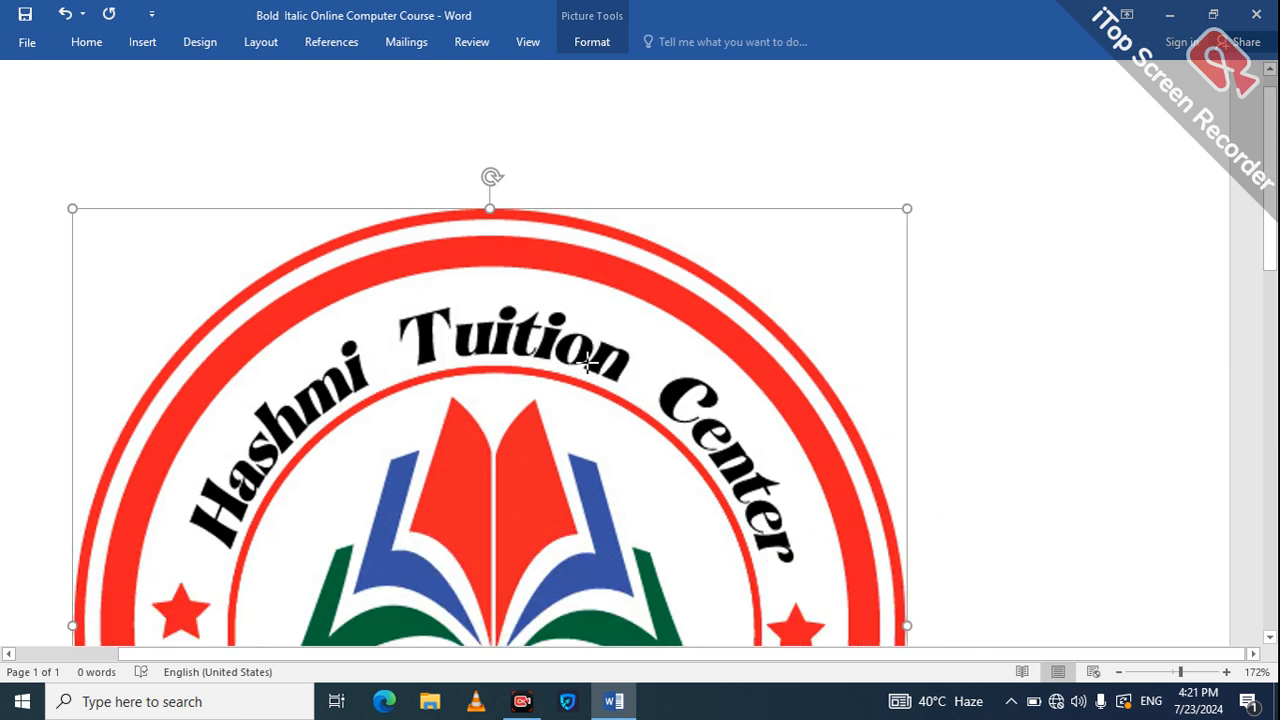
{"action": "scroll", "coordinate": [686, 329], "scroll_direction": "down", "scroll_amount": 3}
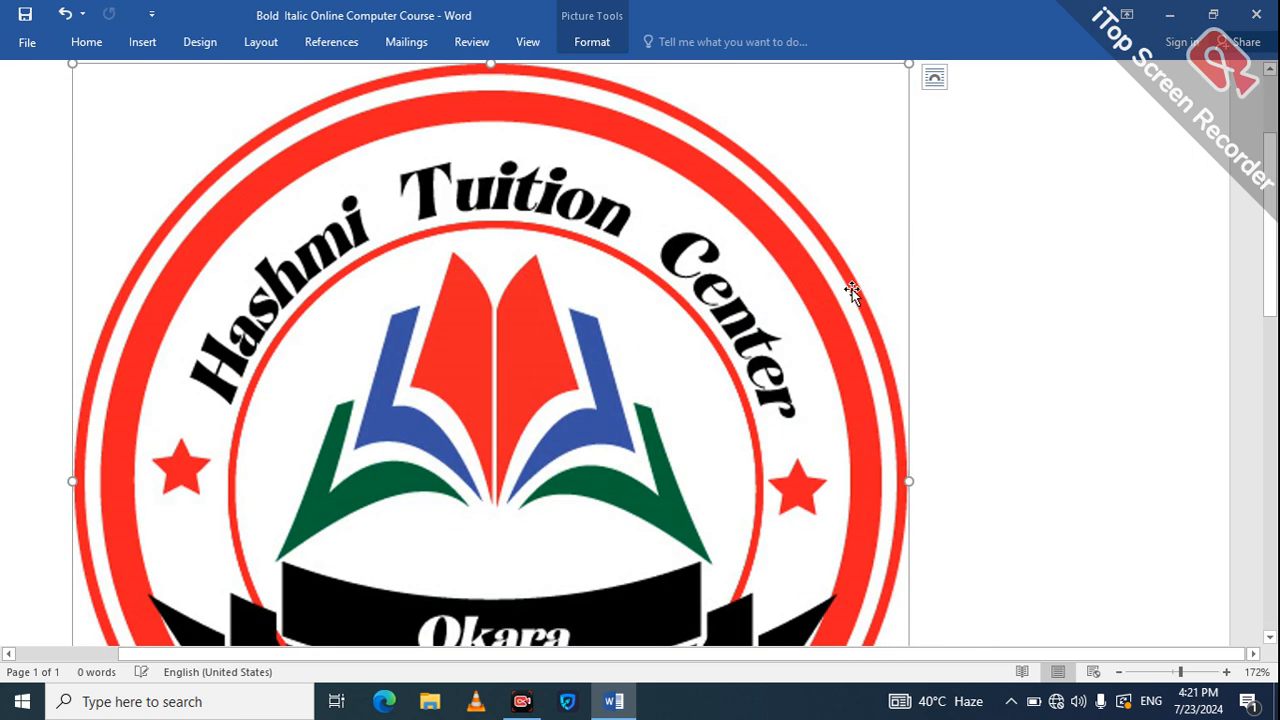
{"action": "left_click_drag", "start_coordinate": [906, 47], "coordinate": [887, 105]}
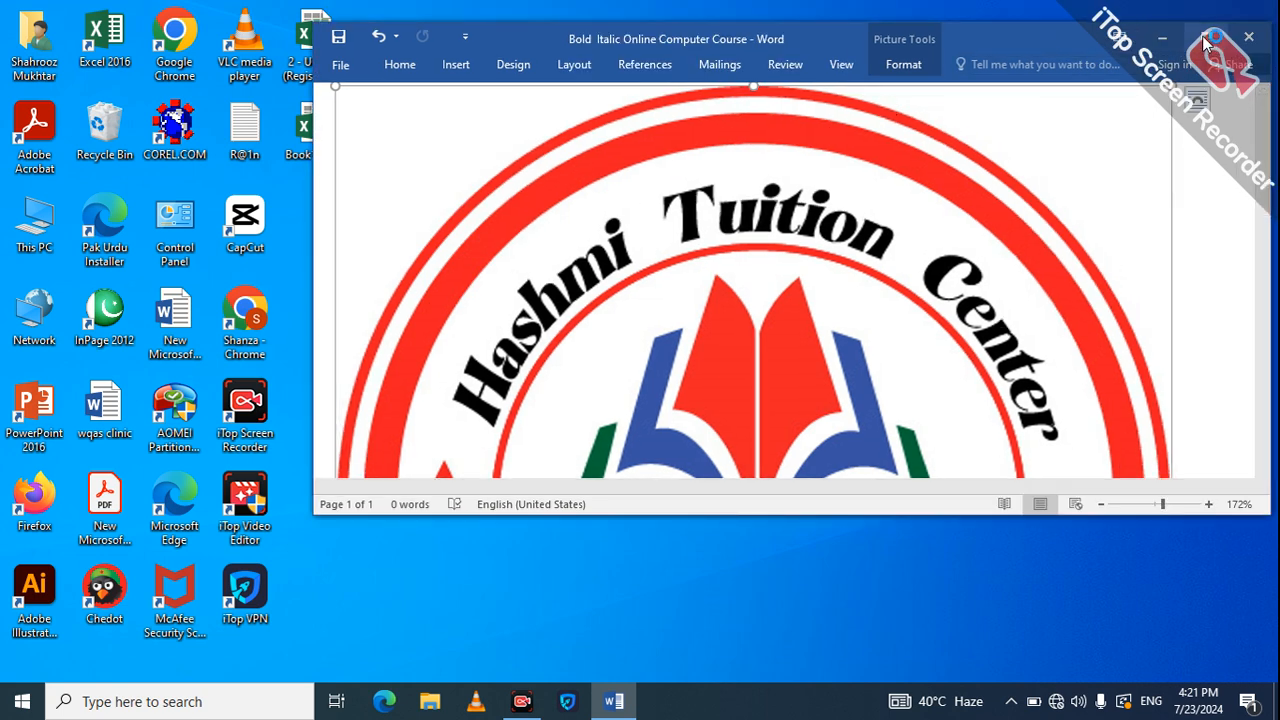
{"action": "left_click", "coordinate": [1202, 42]}
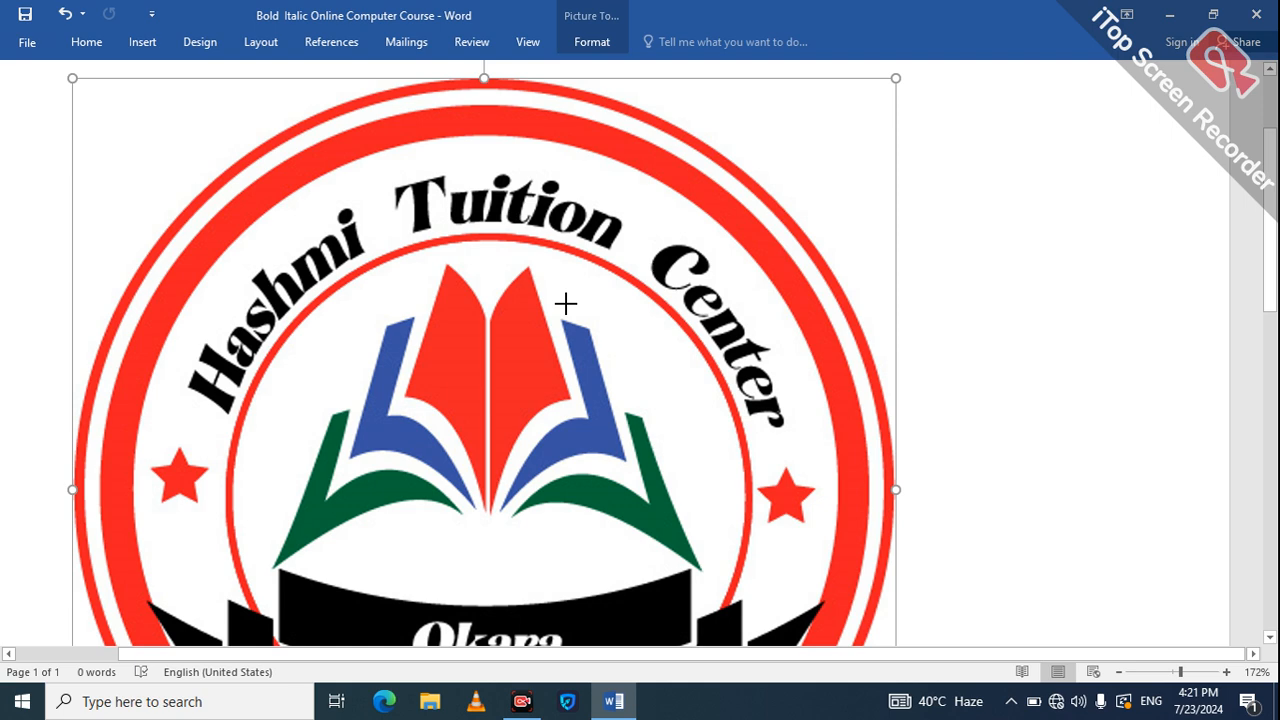
{"action": "left_click_drag", "start_coordinate": [566, 304], "coordinate": [322, 317]}
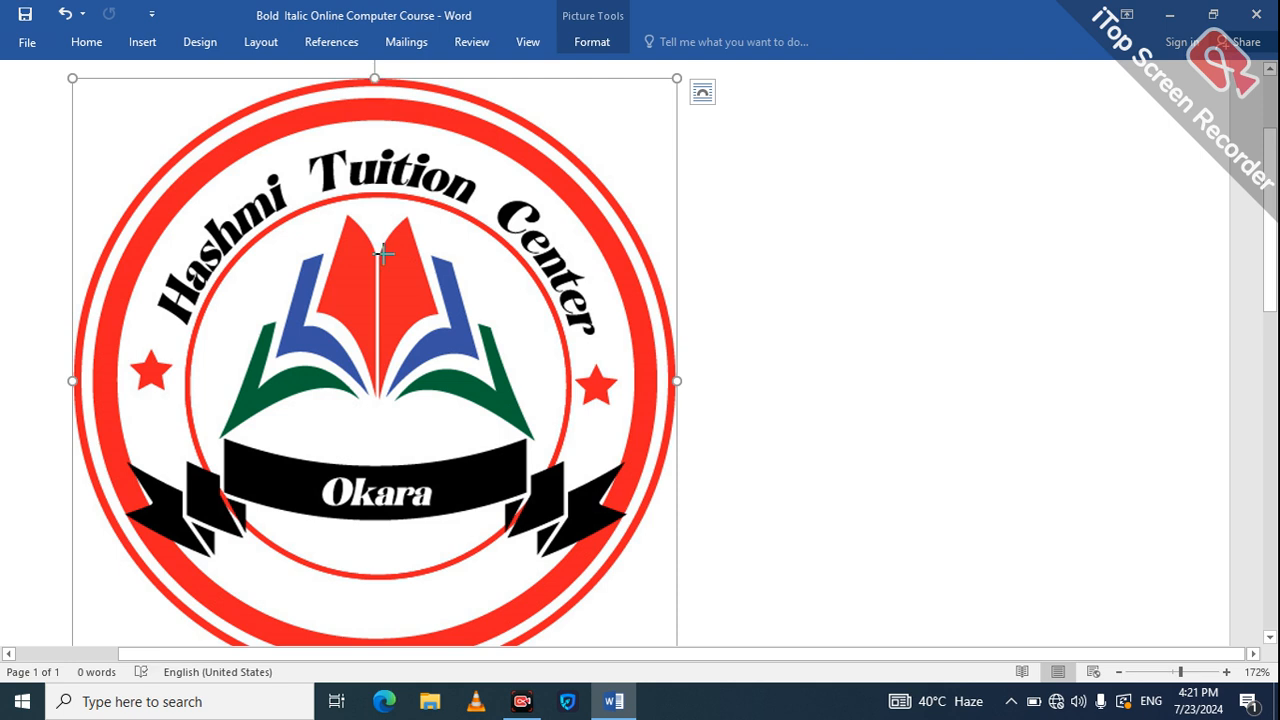
{"action": "left_click_drag", "start_coordinate": [376, 78], "coordinate": [383, 254]}
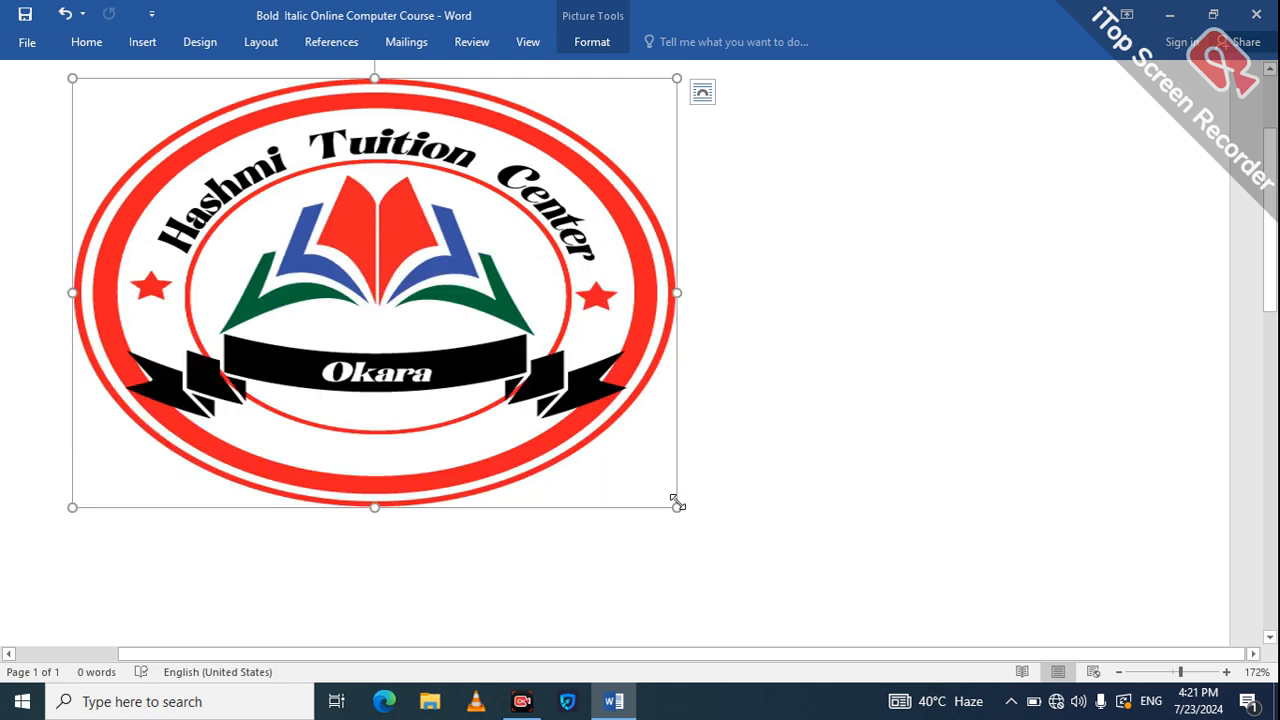
{"action": "left_click_drag", "start_coordinate": [677, 507], "coordinate": [293, 234]}
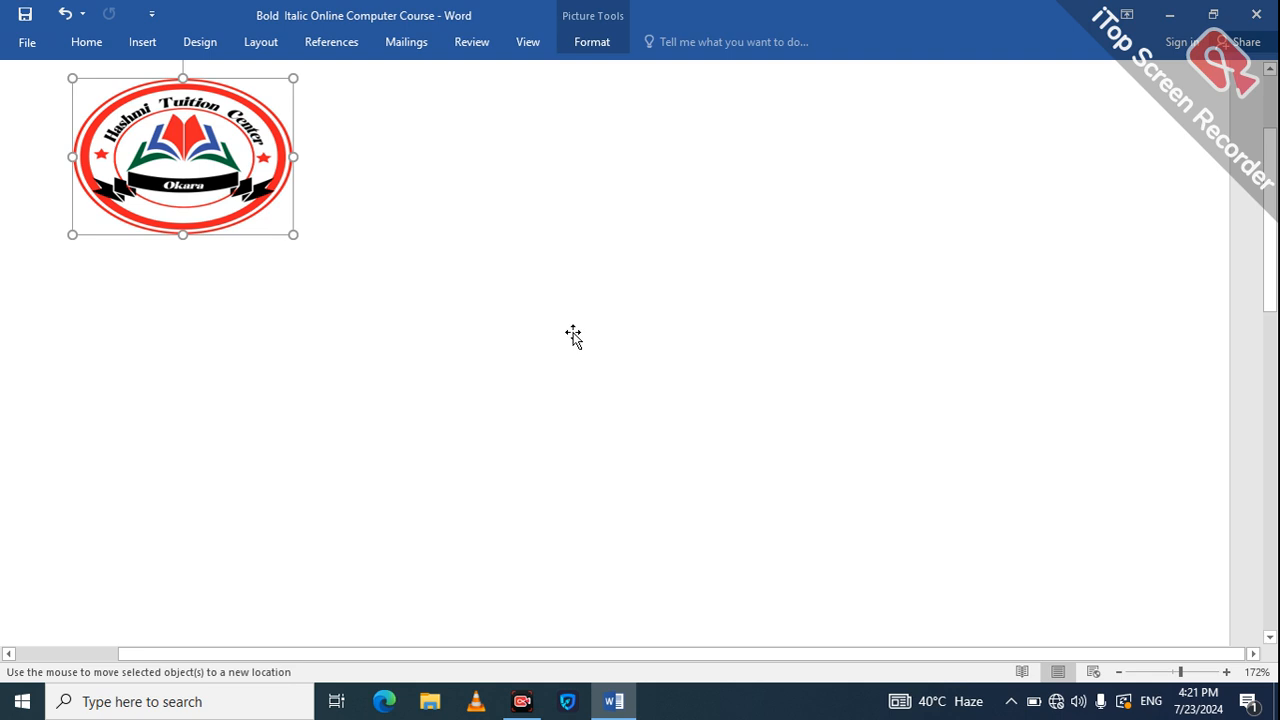
Reposition the small logo into the top-left corner of the page and deselect it.
{"action": "left_click", "coordinate": [463, 197]}
{"action": "left_click", "coordinate": [208, 178]}
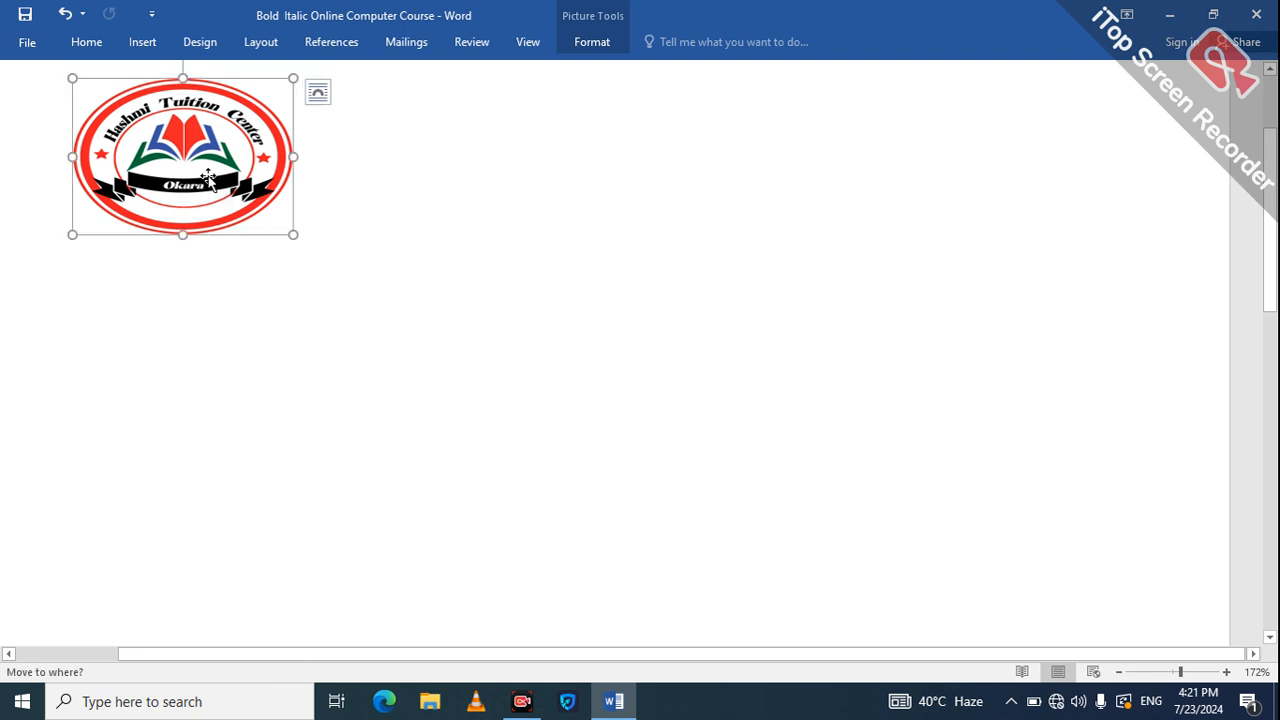
{"action": "left_click_drag", "start_coordinate": [208, 178], "coordinate": [645, 412]}
{"action": "left_click_drag", "start_coordinate": [154, 90], "coordinate": [221, 152]}
{"action": "left_click", "coordinate": [409, 179]}
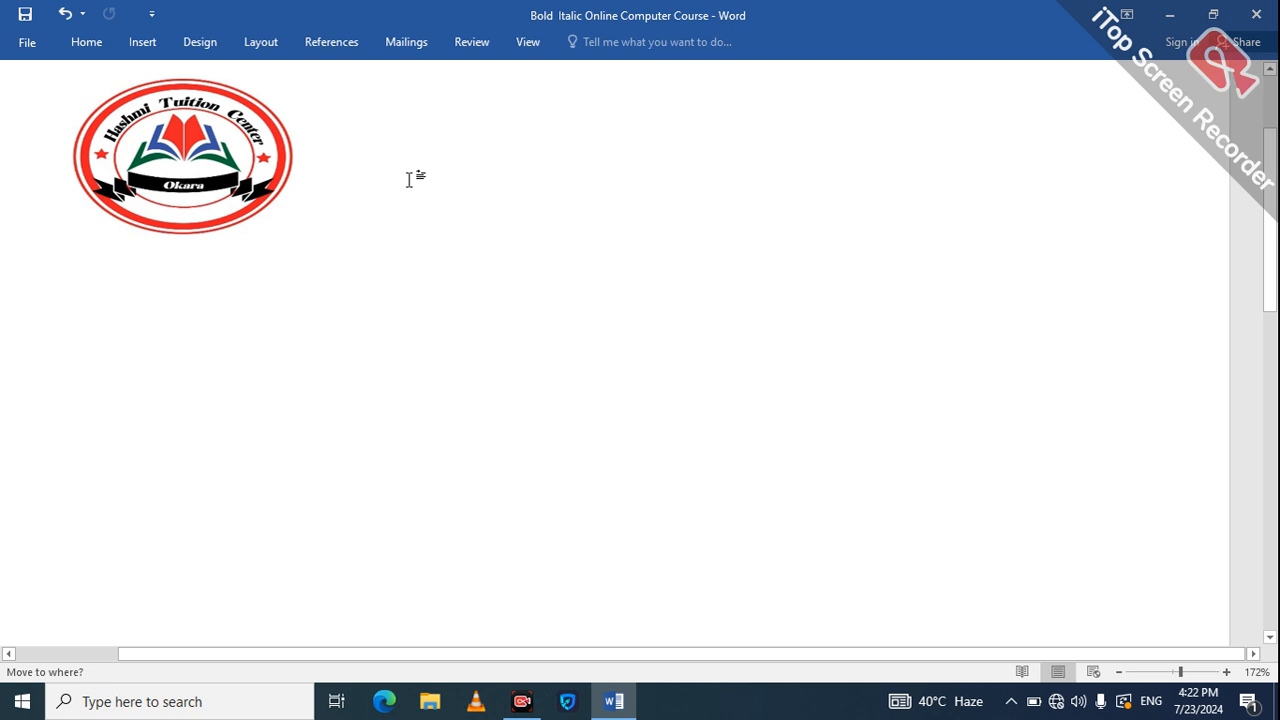
{"action": "left_click", "coordinate": [234, 145]}
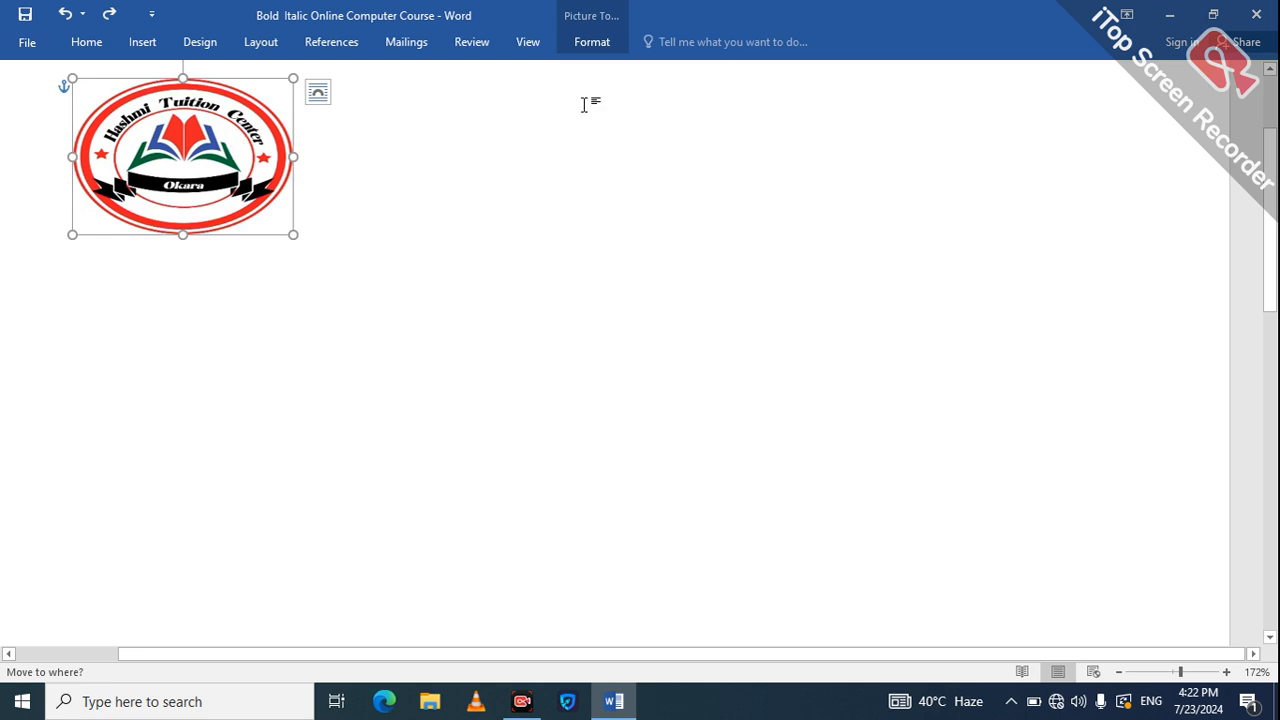
{"action": "left_click", "coordinate": [592, 45]}
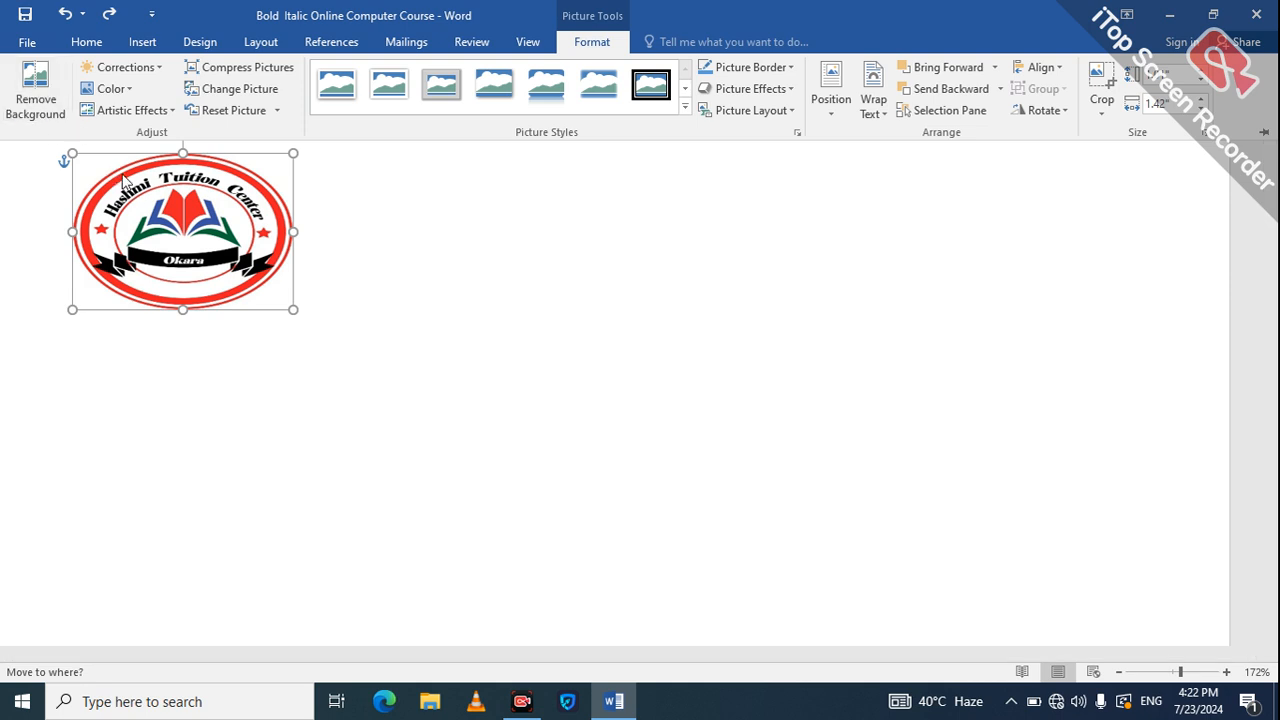
{"action": "key", "text": "ctrl+F1"}
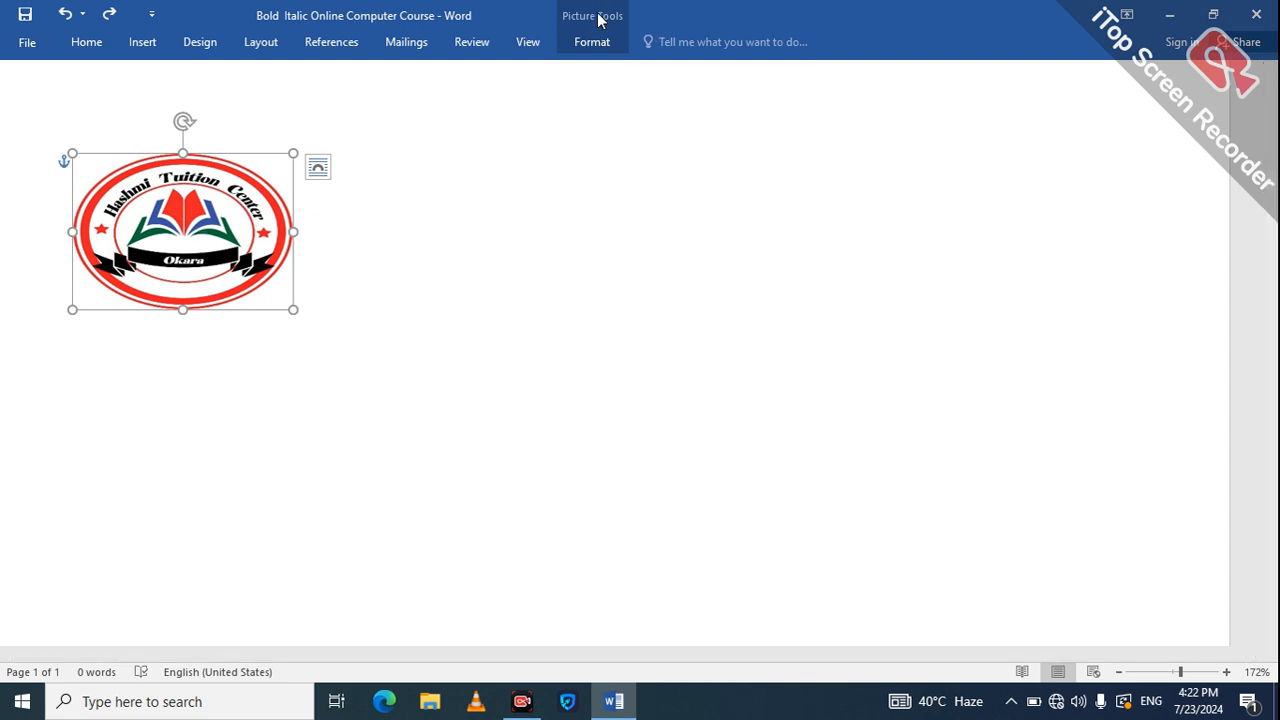
{"action": "left_click", "coordinate": [592, 41]}
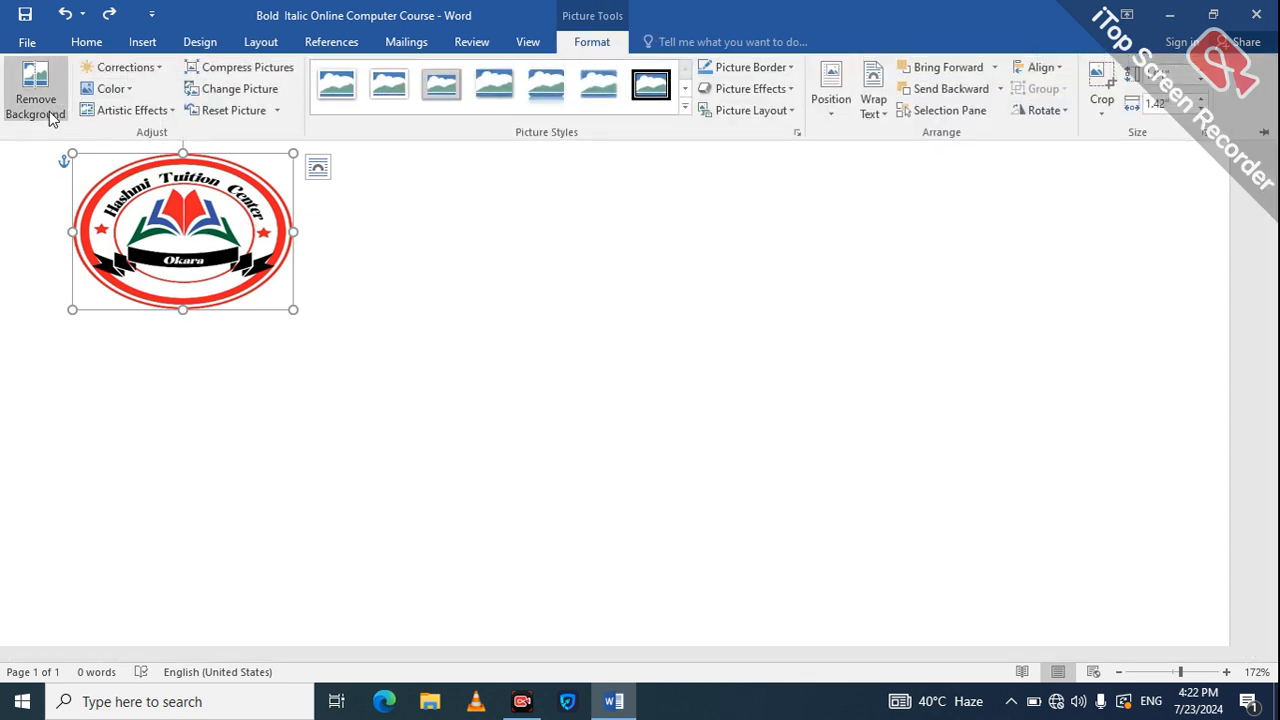
{"action": "left_click", "coordinate": [121, 76]}
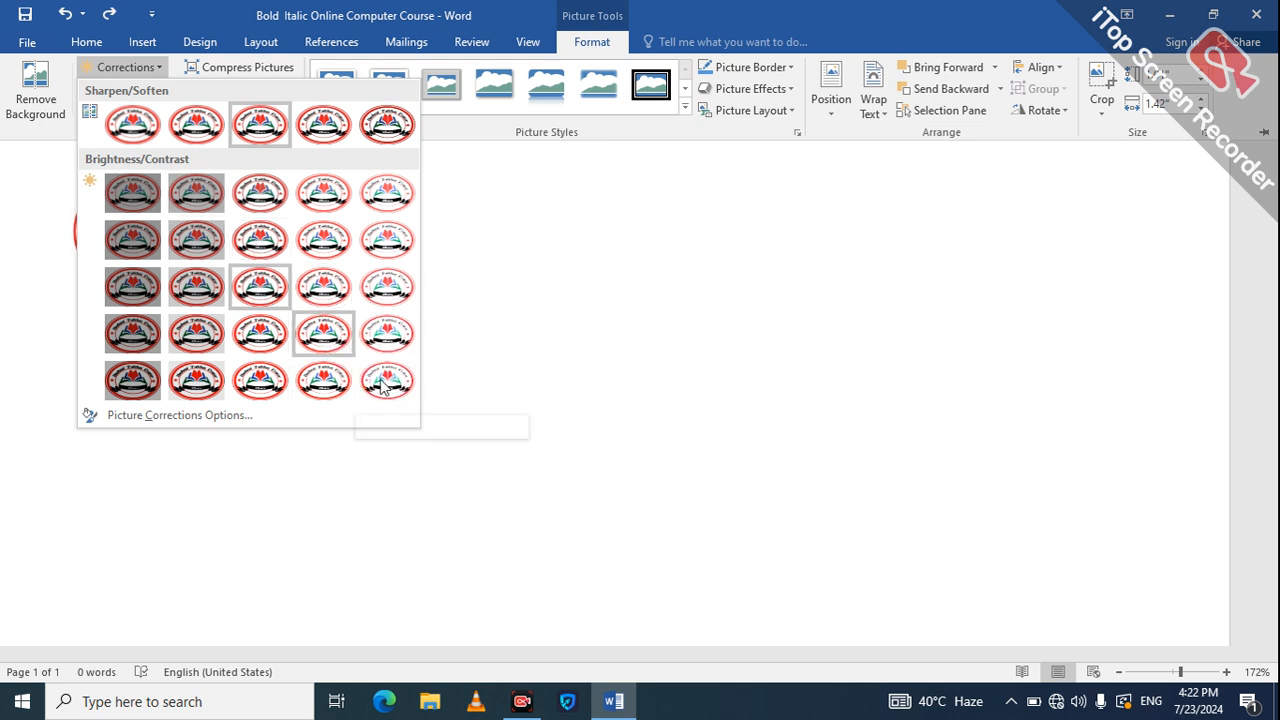
{"action": "left_click", "coordinate": [473, 343]}
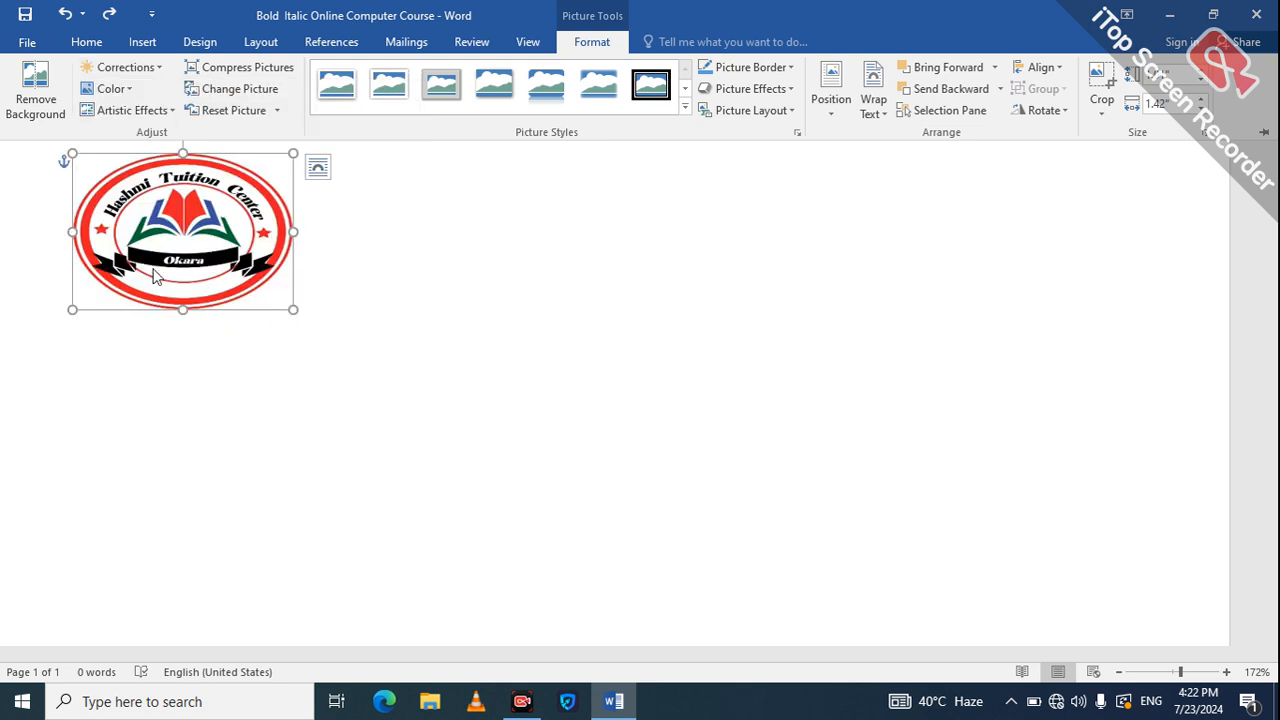
{"action": "left_click", "coordinate": [46, 198]}
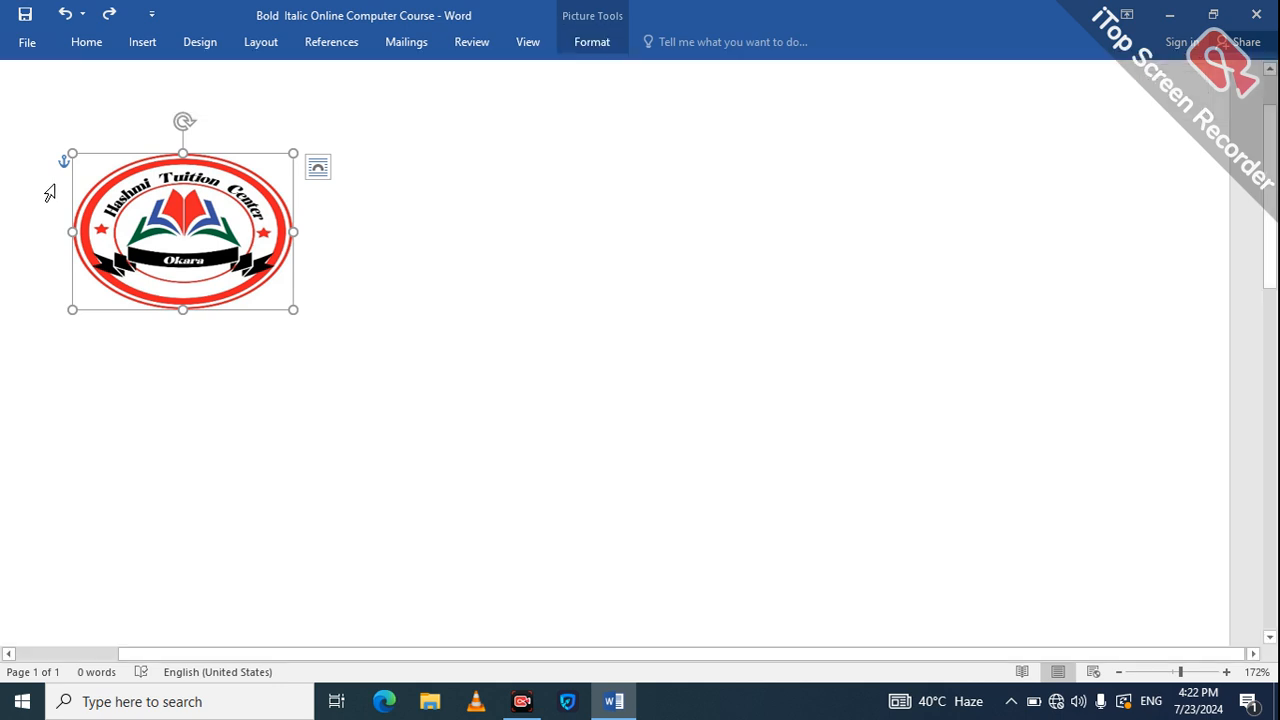
{"action": "left_click", "coordinate": [63, 206]}
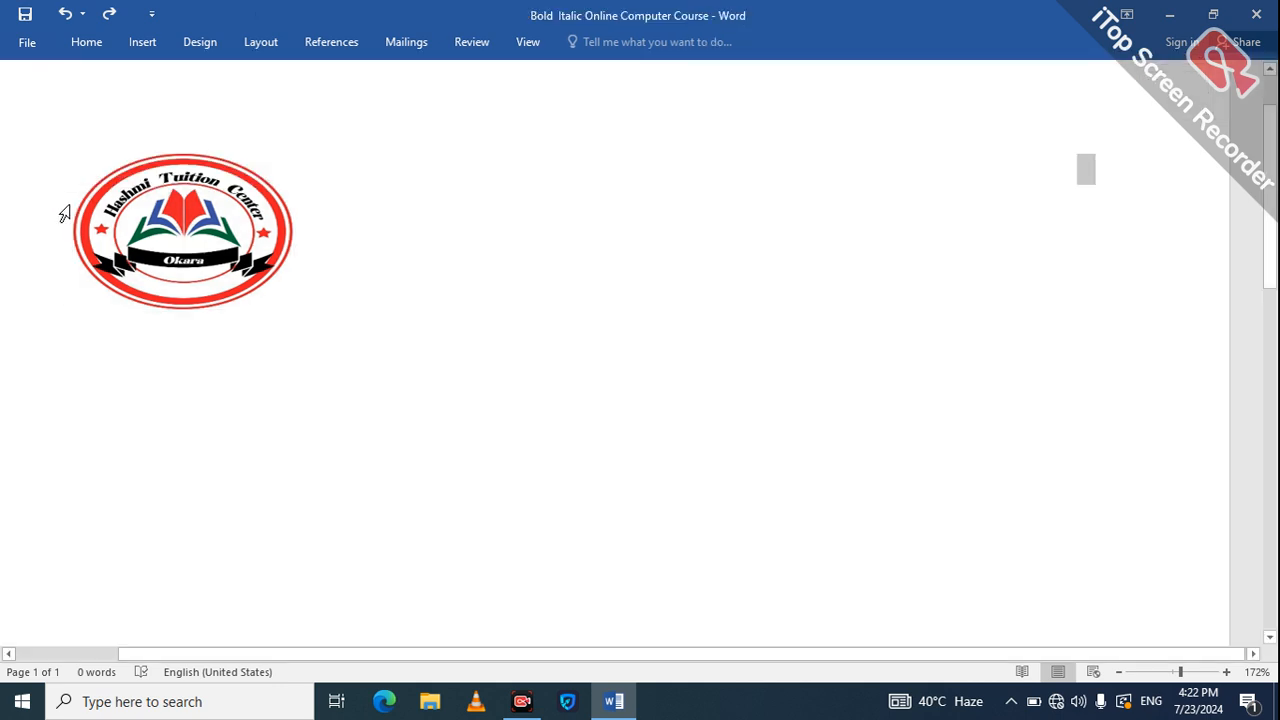
Remove the stray paragraph mark and drag the logo to the upper centre-right of the page.
{"action": "key", "text": "BackSpace"}
{"action": "left_click", "coordinate": [100, 215]}
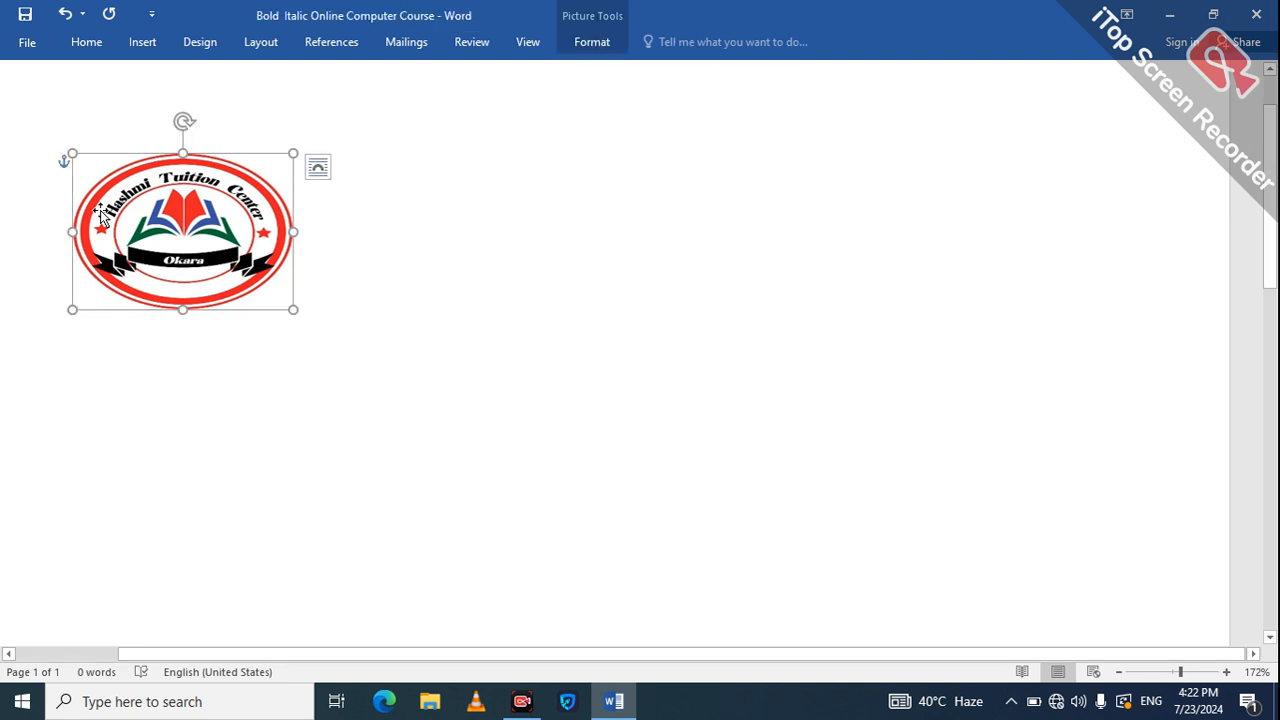
{"action": "key", "text": "Left"}
{"action": "key", "text": "Left"}
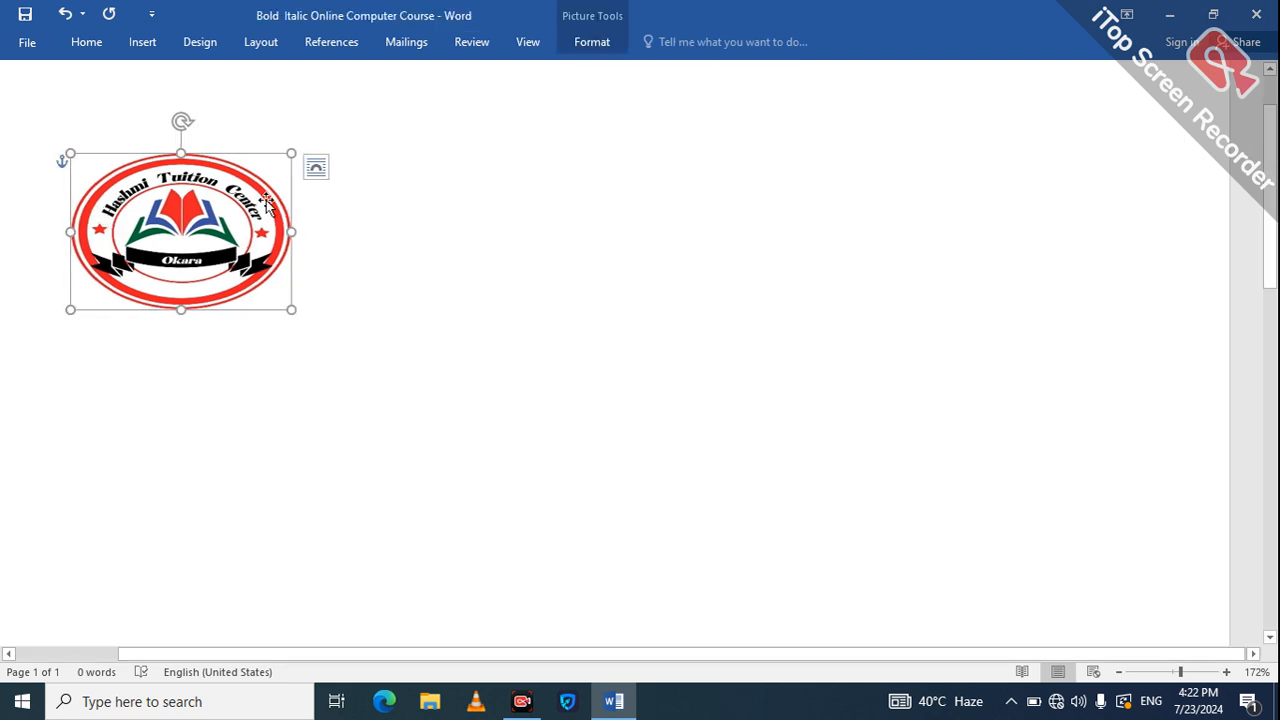
{"action": "left_click", "coordinate": [342, 265]}
{"action": "key", "text": "BackSpace"}
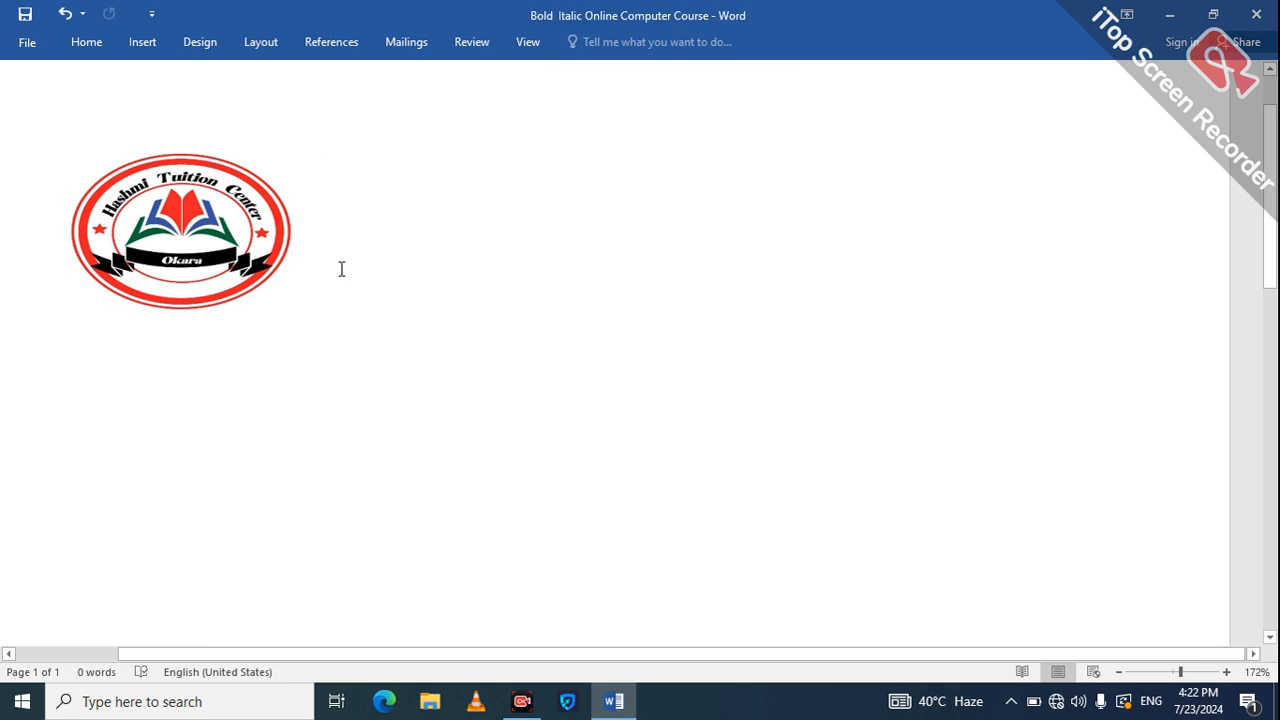
{"action": "left_click_drag", "start_coordinate": [297, 217], "coordinate": [420, 259]}
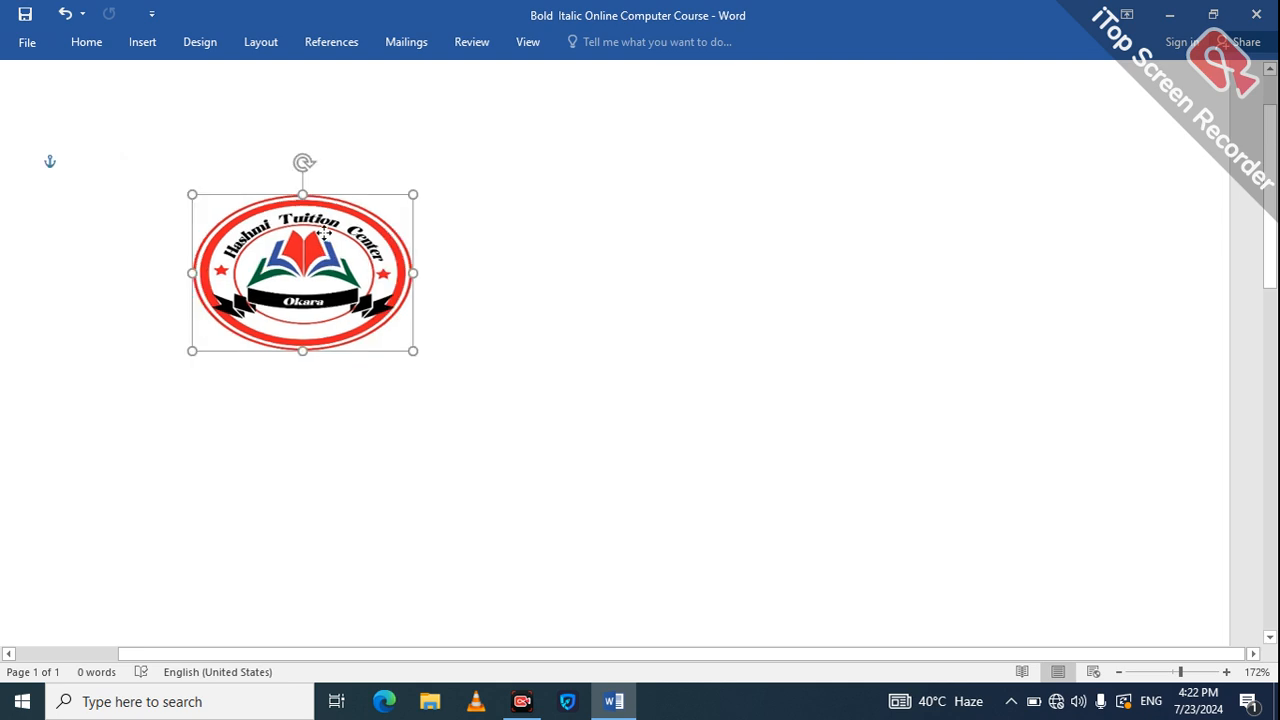
{"action": "left_click_drag", "start_coordinate": [583, 332], "coordinate": [585, 330]}
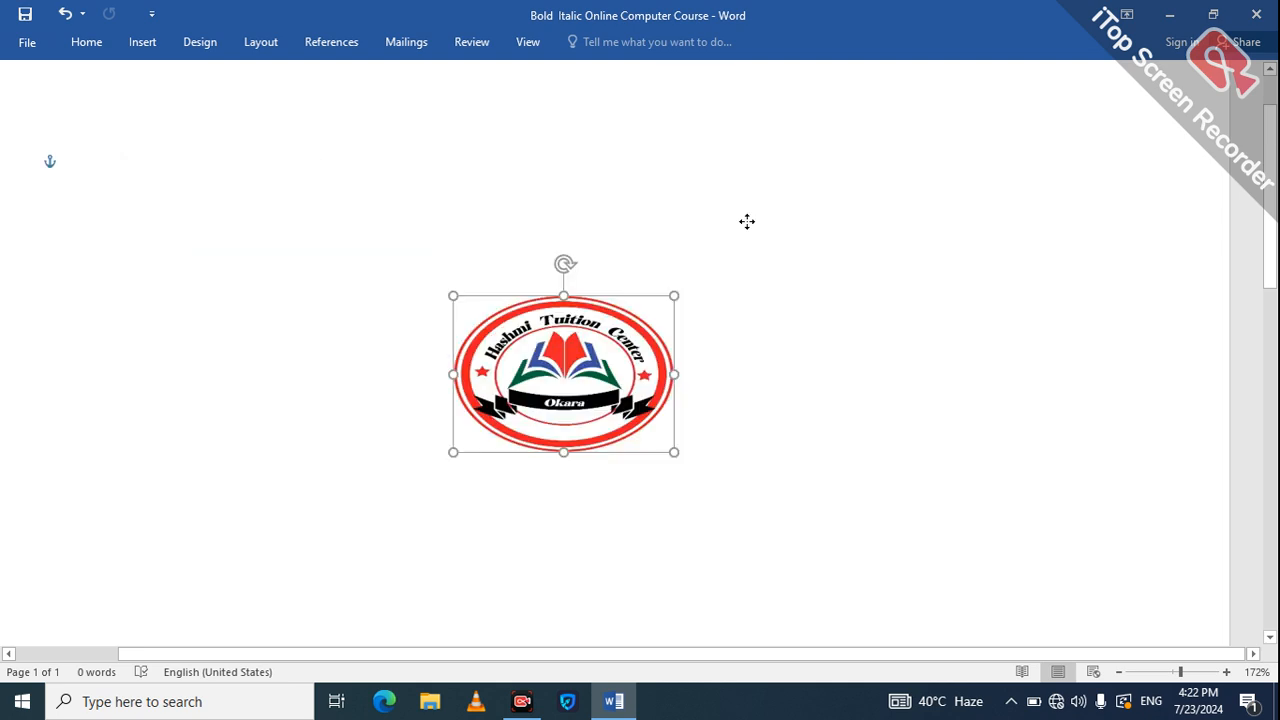
{"action": "left_click_drag", "start_coordinate": [747, 221], "coordinate": [745, 218]}
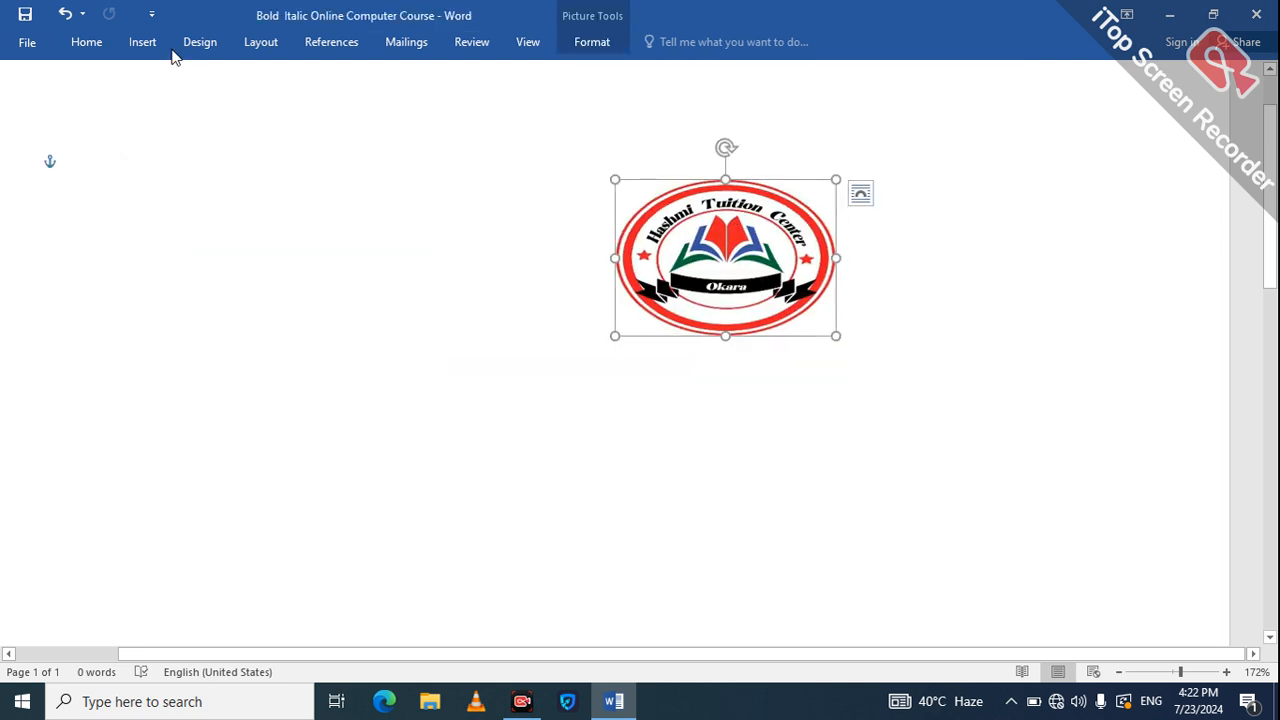
Preview the logo's Recolor options without applying any, keeping its original colours.
{"action": "left_click", "coordinate": [593, 36]}
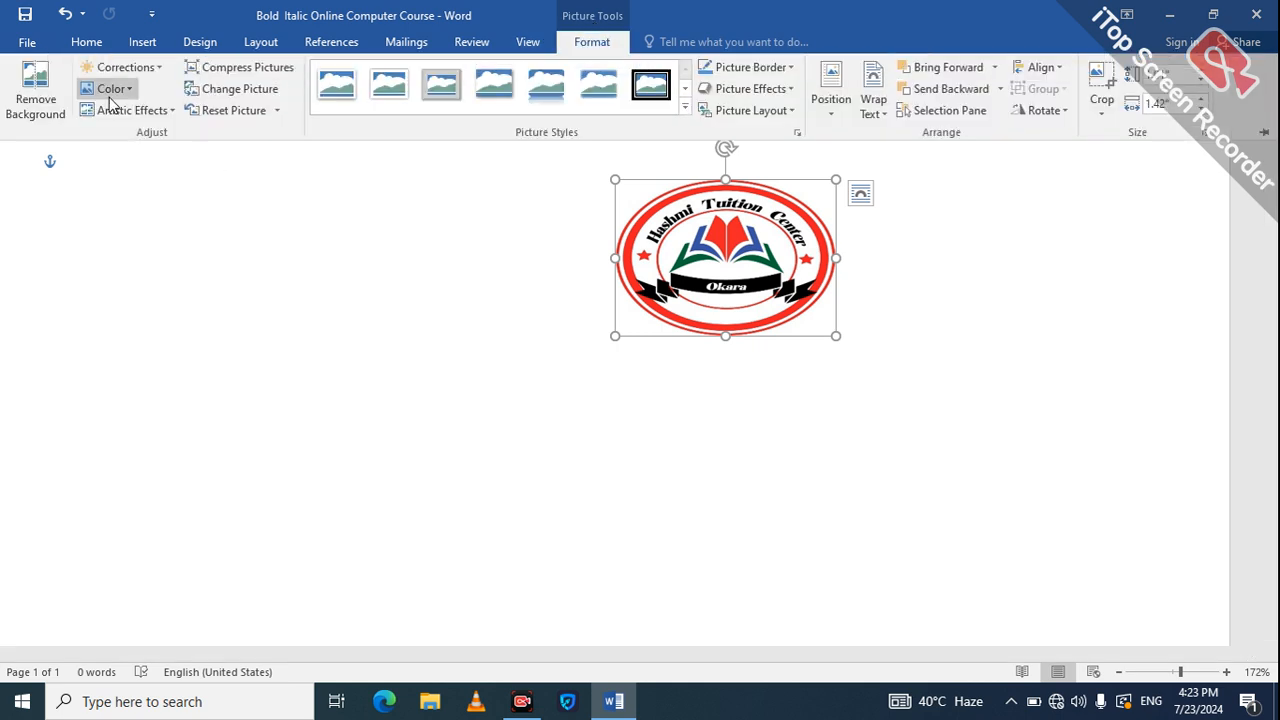
{"action": "left_click", "coordinate": [111, 90]}
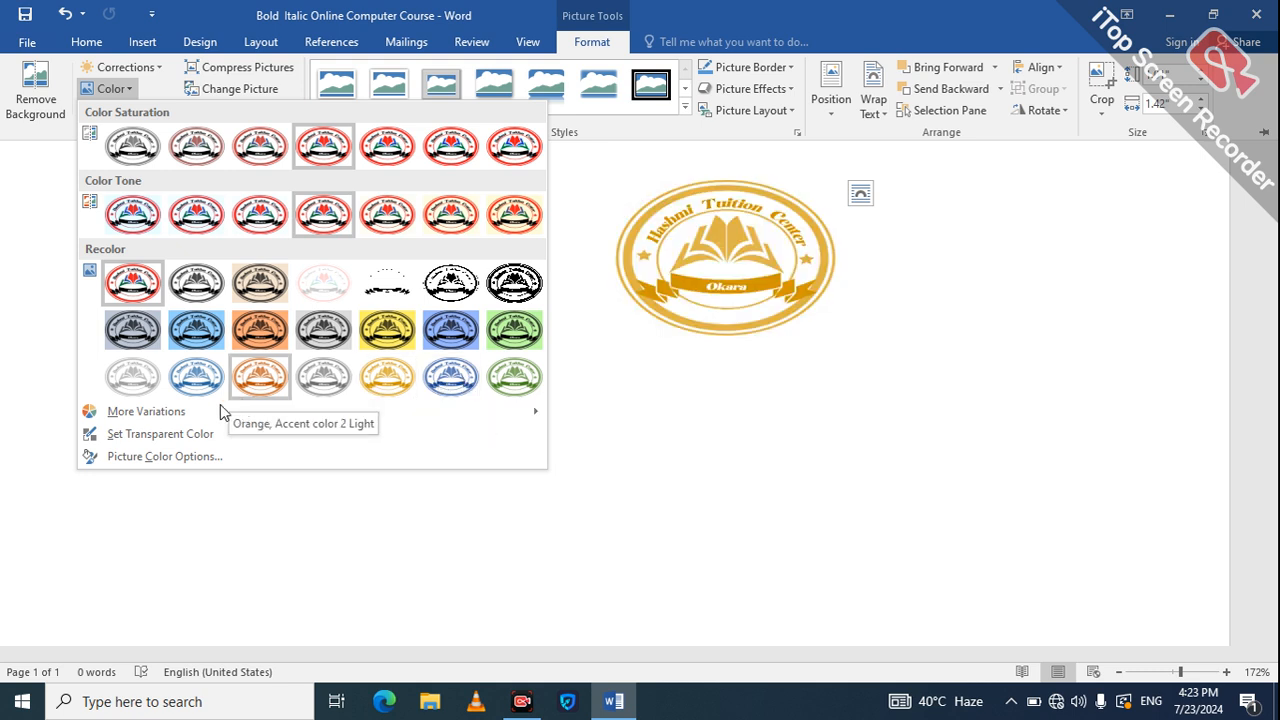
{"action": "mouse_move", "coordinate": [211, 418]}
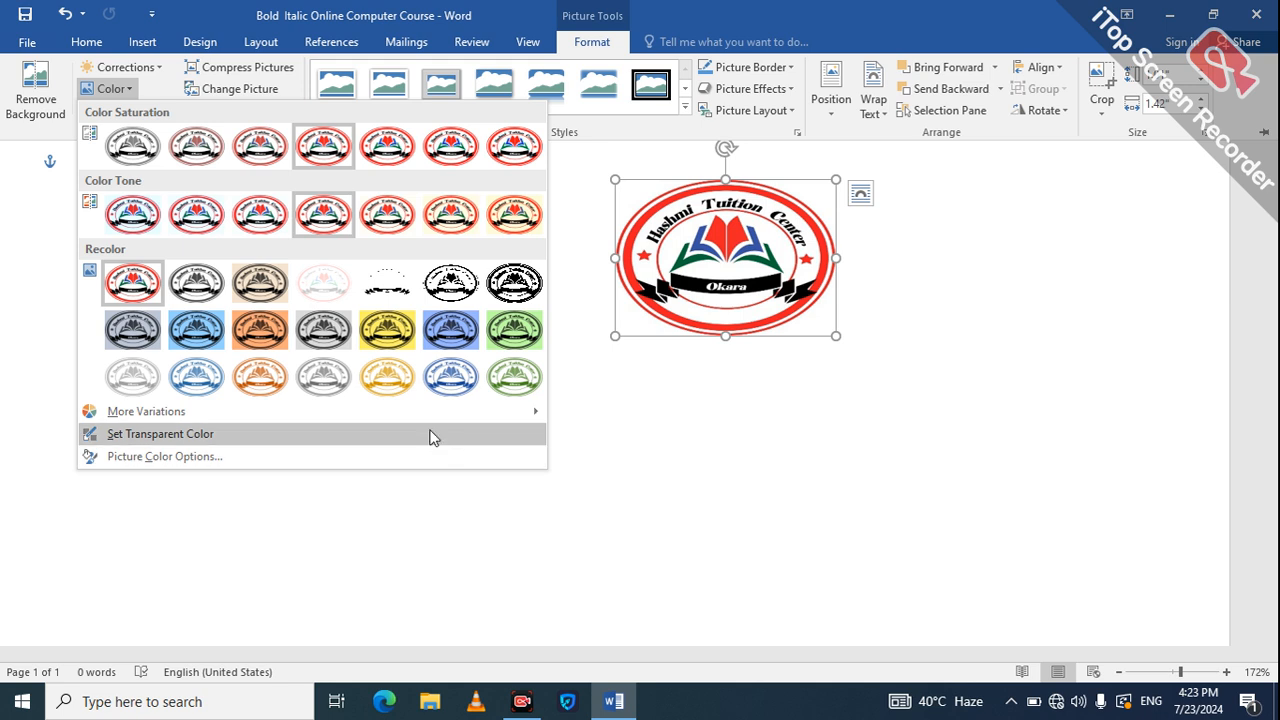
{"action": "mouse_move", "coordinate": [422, 416]}
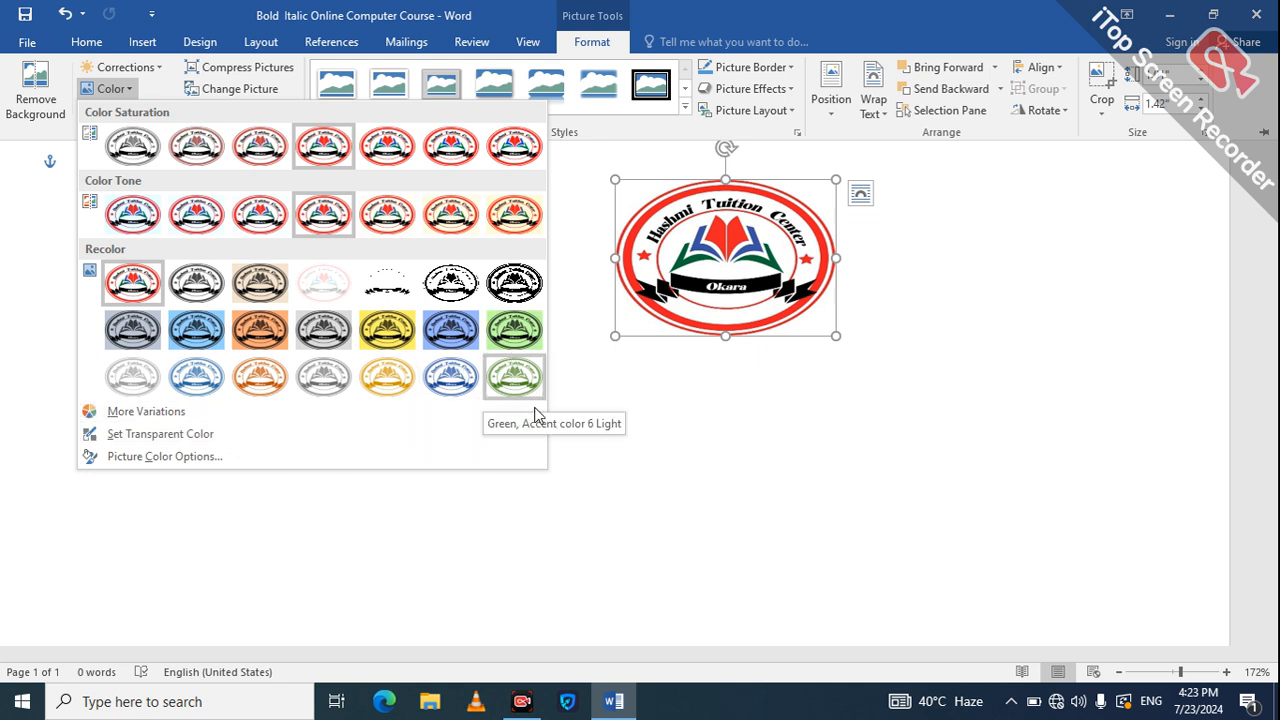
{"action": "mouse_move", "coordinate": [535, 414]}
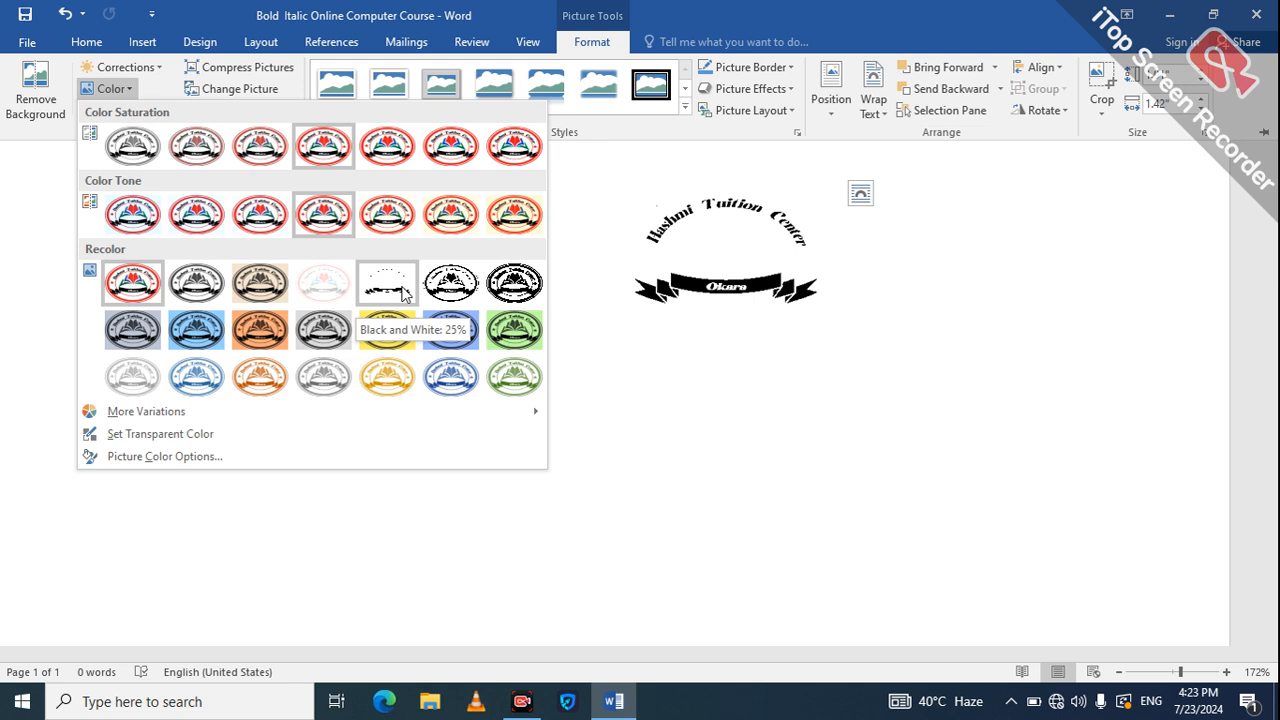
{"action": "left_click", "coordinate": [596, 373]}
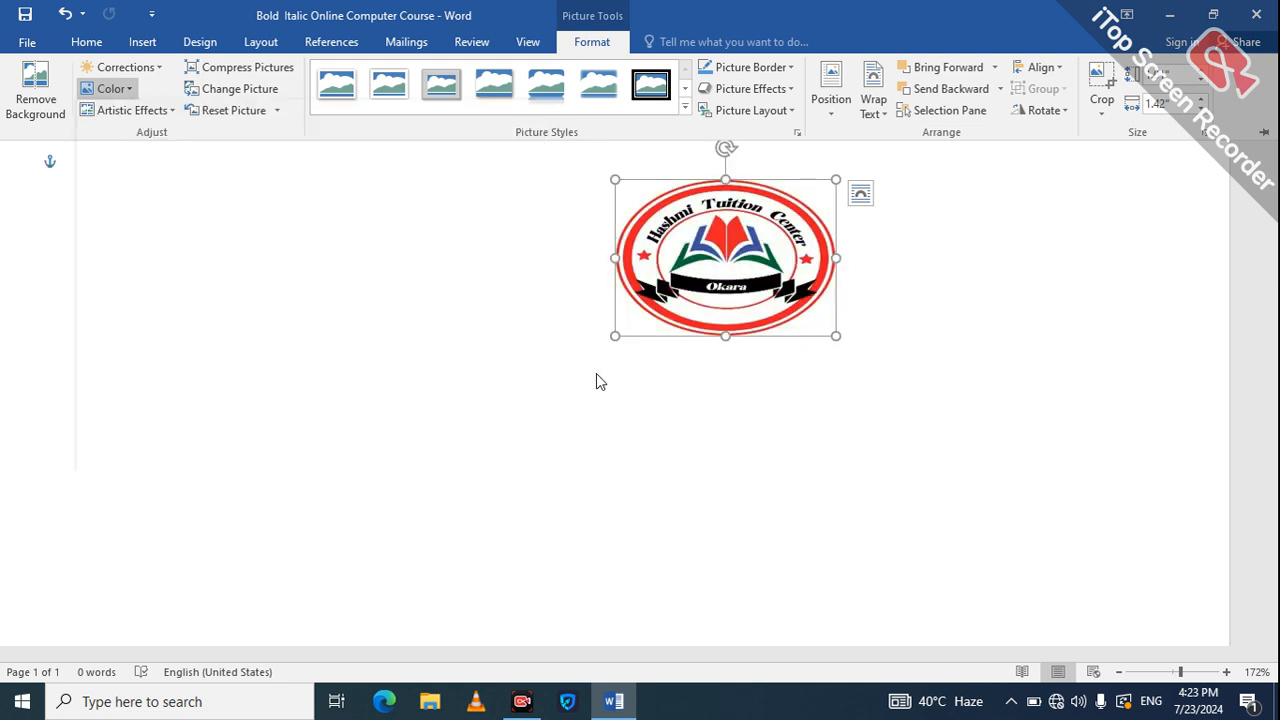
{"action": "left_click", "coordinate": [596, 373]}
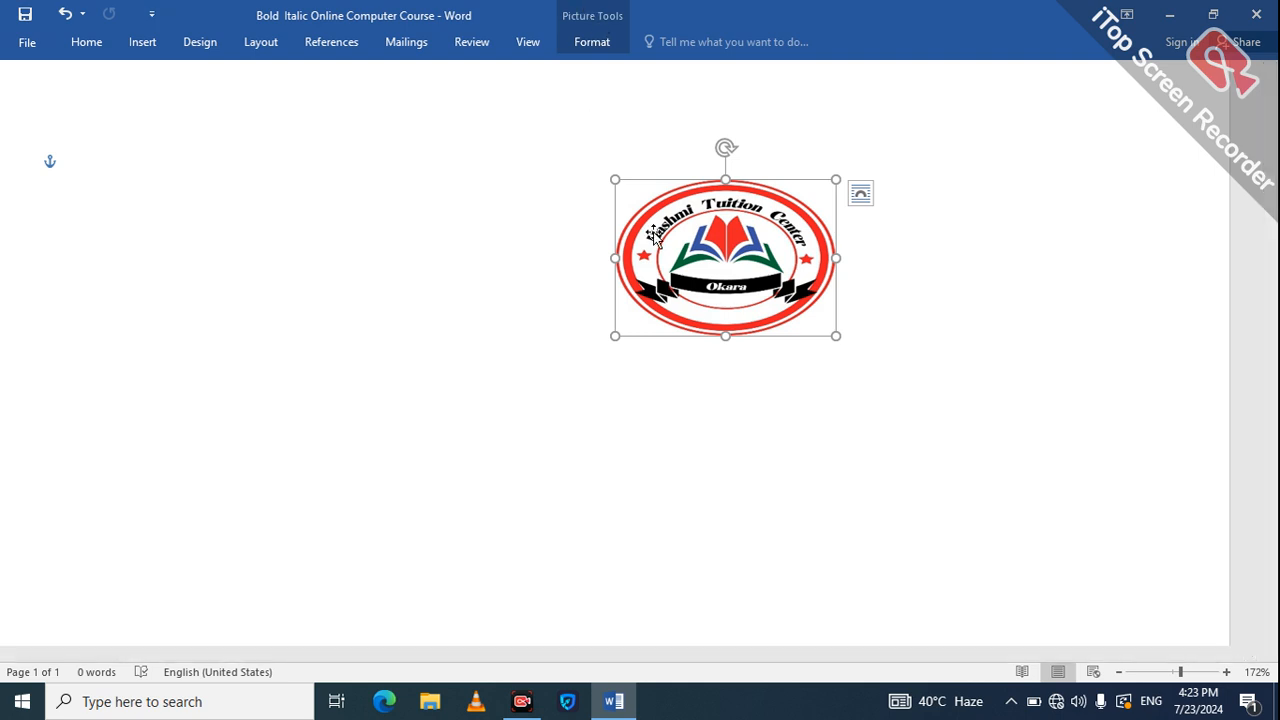
{"action": "left_click", "coordinate": [603, 68]}
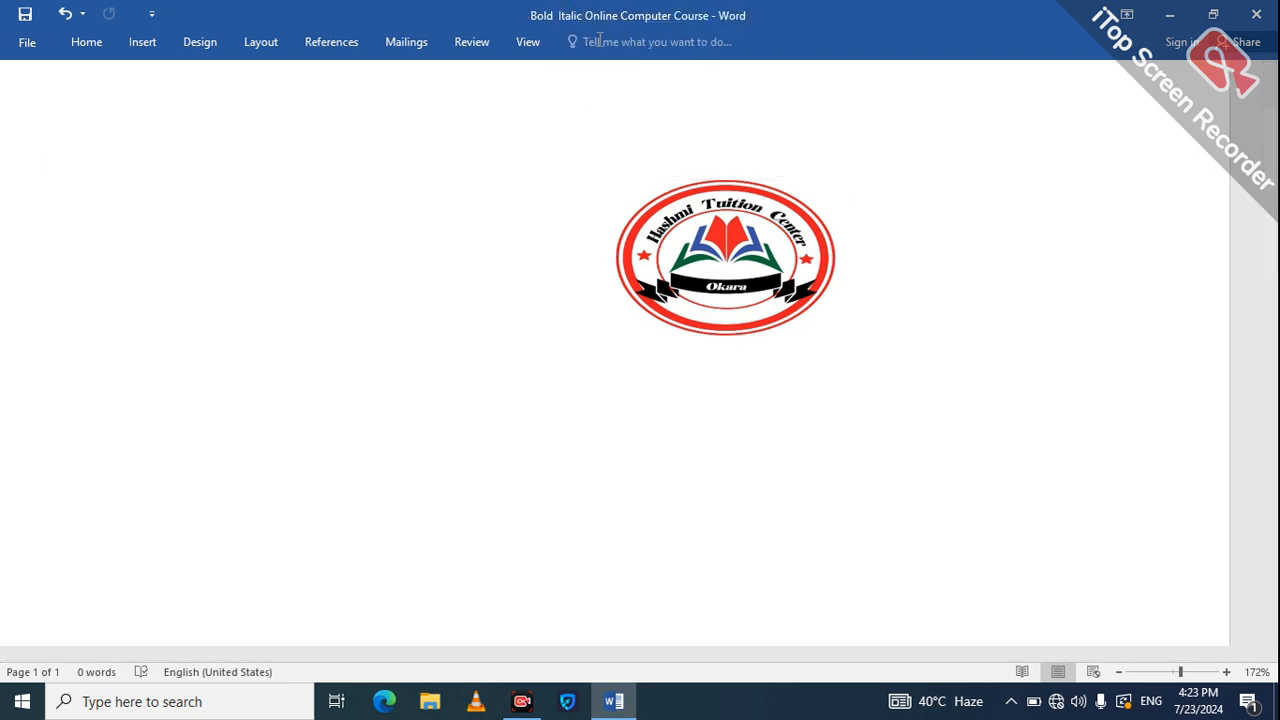
{"action": "left_click", "coordinate": [666, 194]}
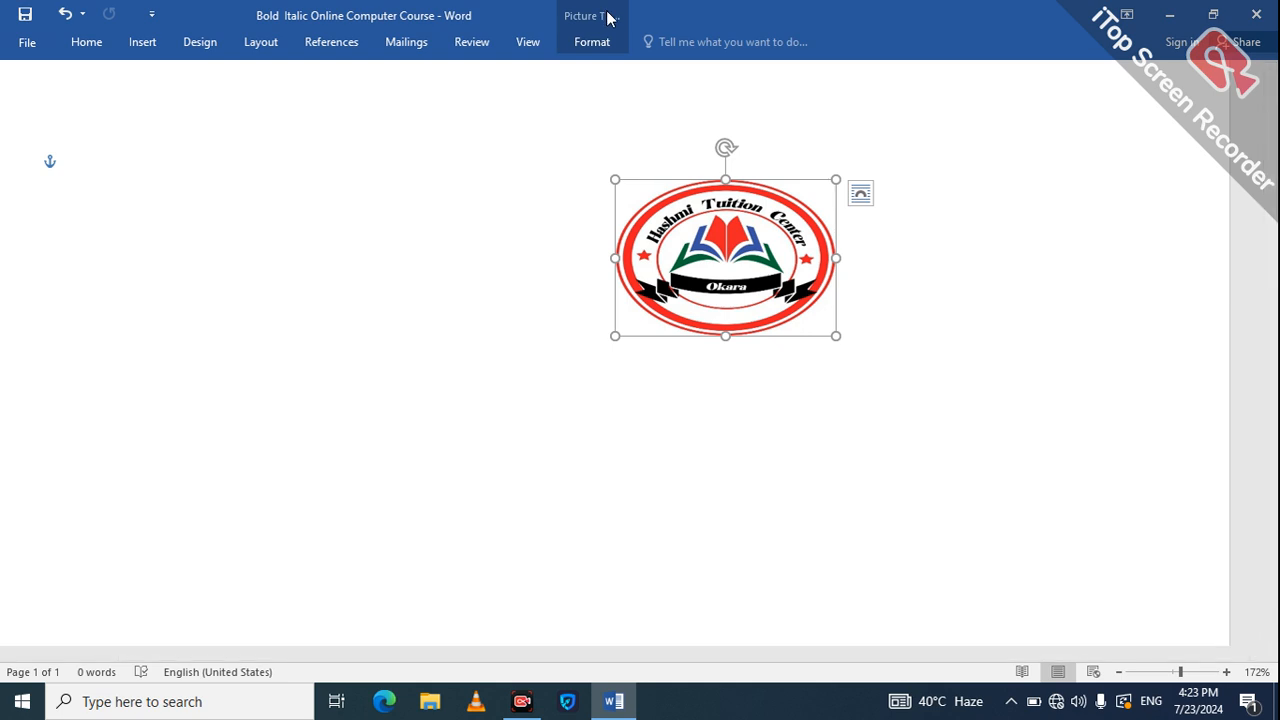
{"action": "left_click", "coordinate": [600, 38]}
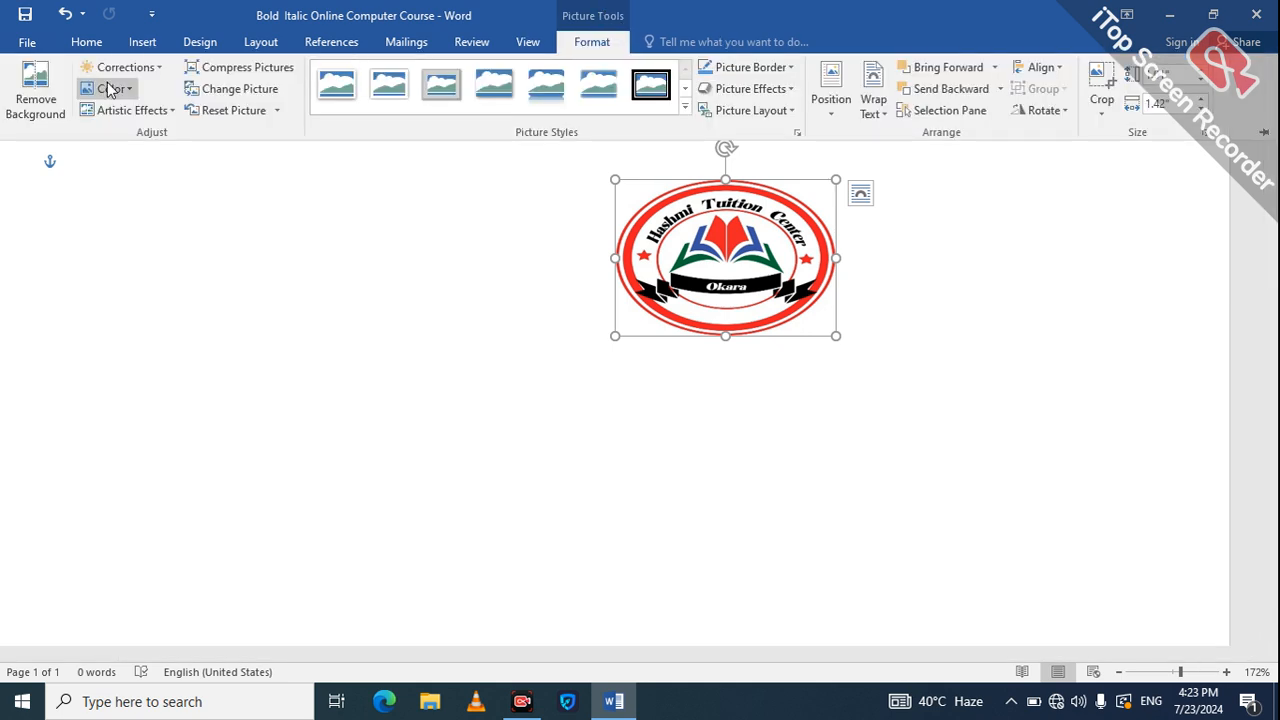
Open the Artistic Effects gallery for the logo.
{"action": "left_click", "coordinate": [128, 112]}
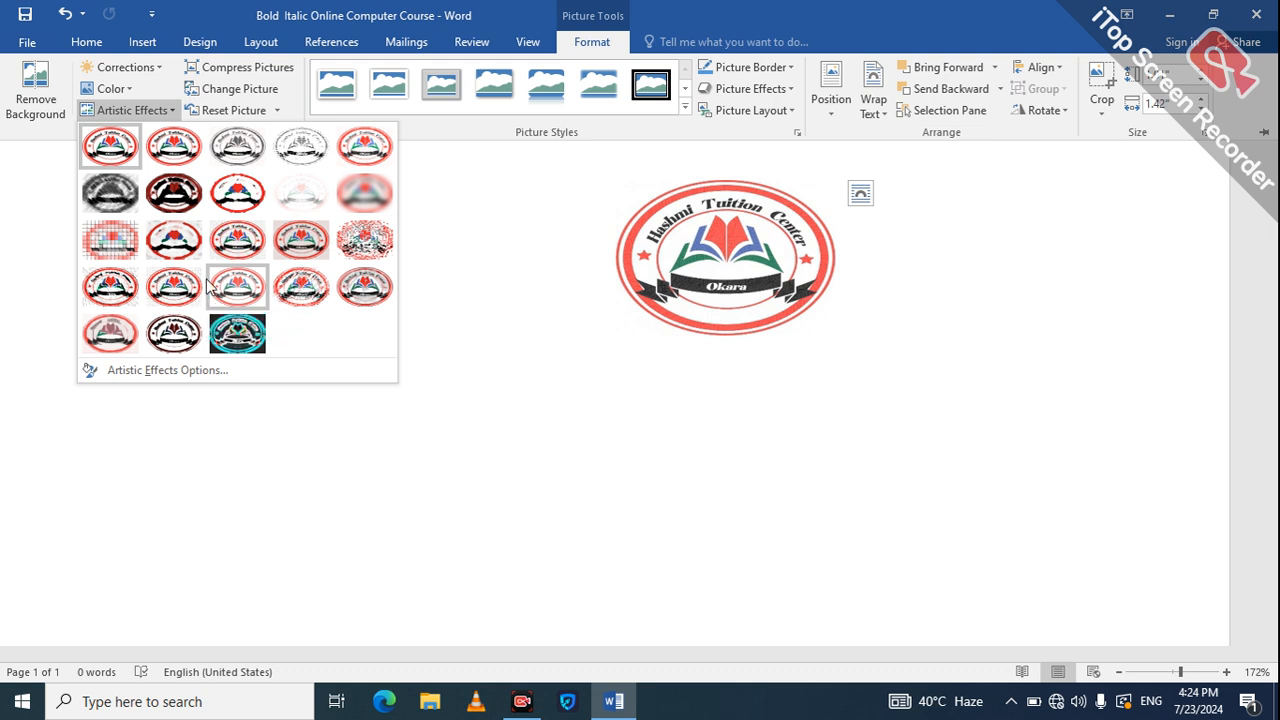
Compress the logo picture using document resolution, then reselect the logo.
{"action": "left_click", "coordinate": [245, 68]}
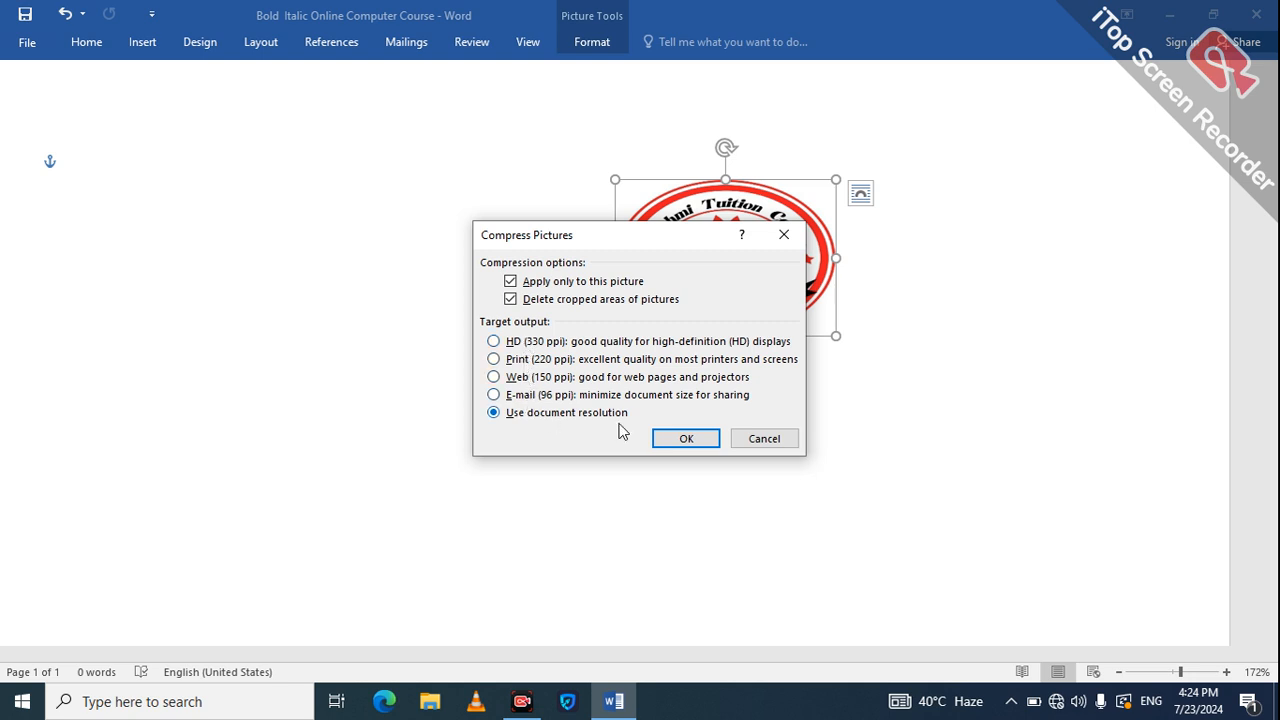
{"action": "left_click", "coordinate": [698, 446]}
{"action": "left_click", "coordinate": [466, 189]}
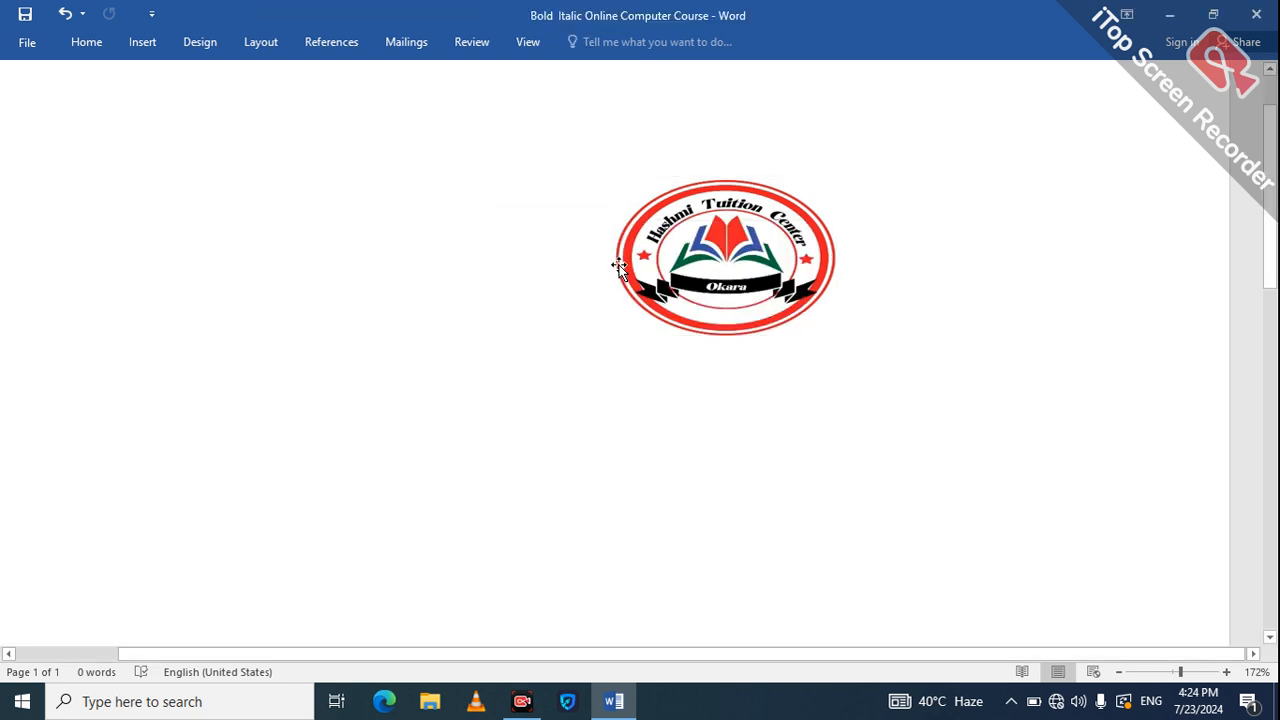
{"action": "left_click", "coordinate": [689, 259]}
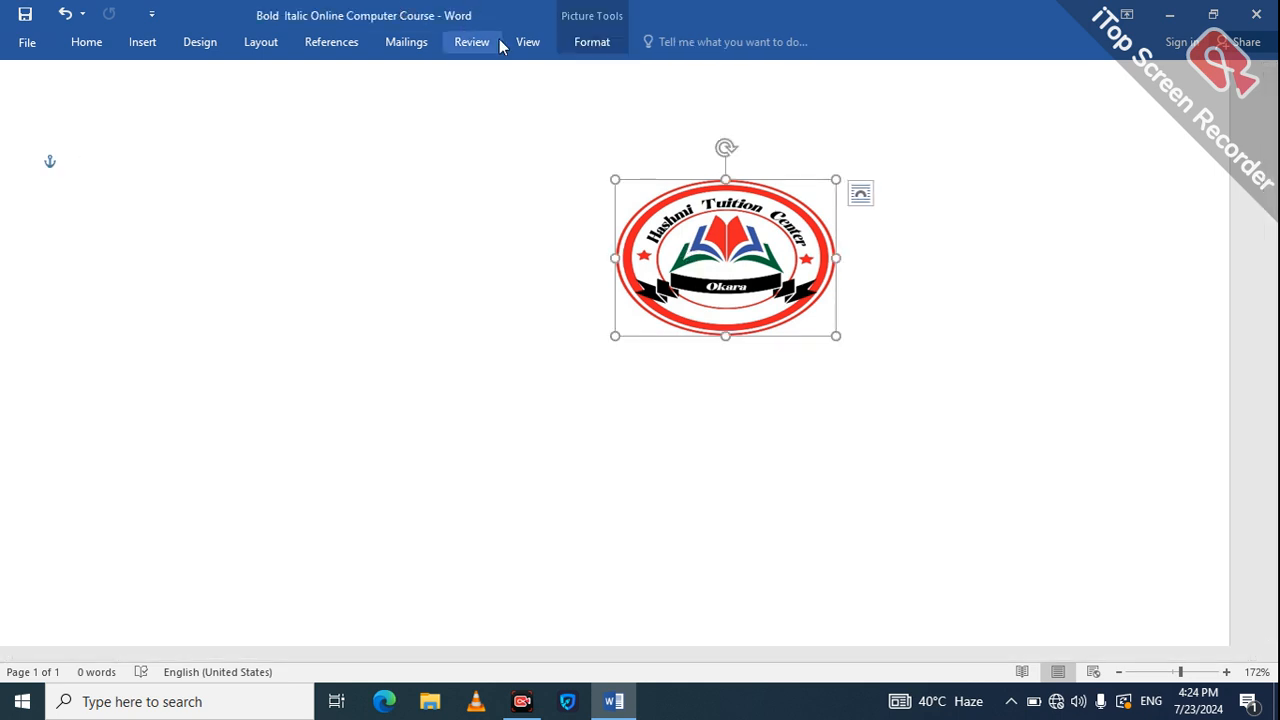
{"action": "left_click", "coordinate": [572, 43]}
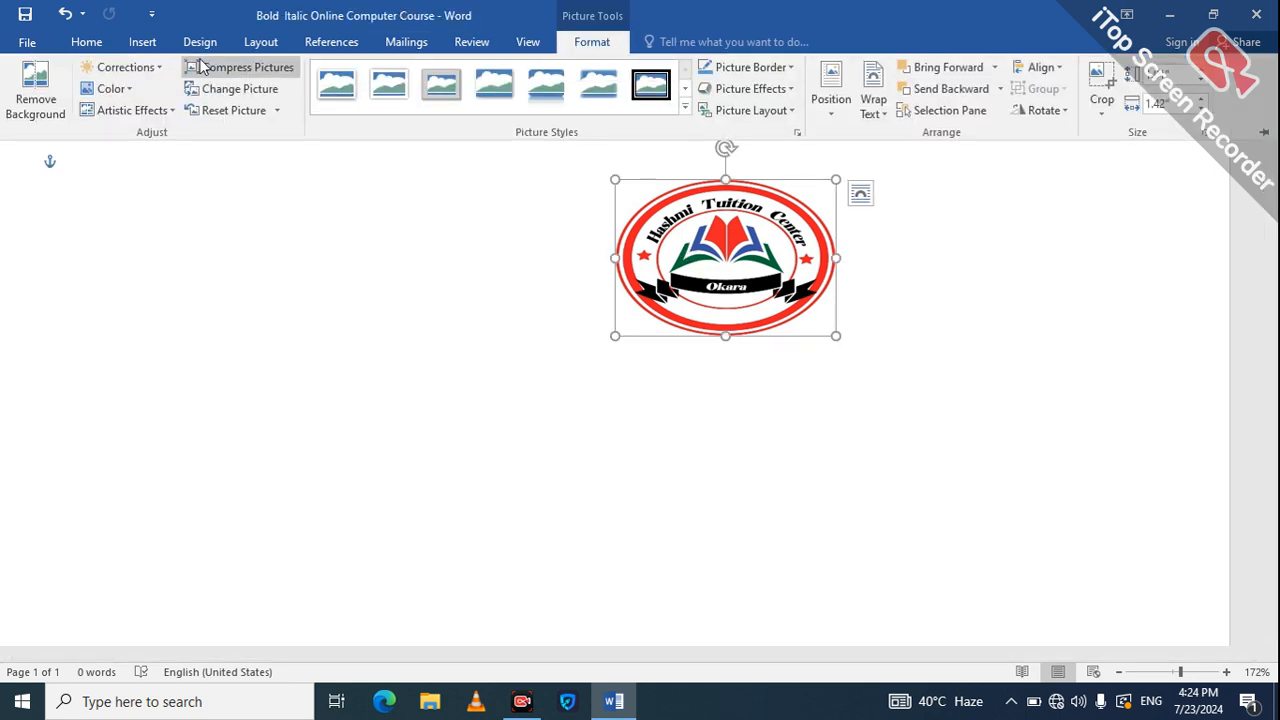
Browse the Reset Picture and Picture Styles options without applying any, then collapse the ribbon and undo.
{"action": "left_click", "coordinate": [277, 111]}
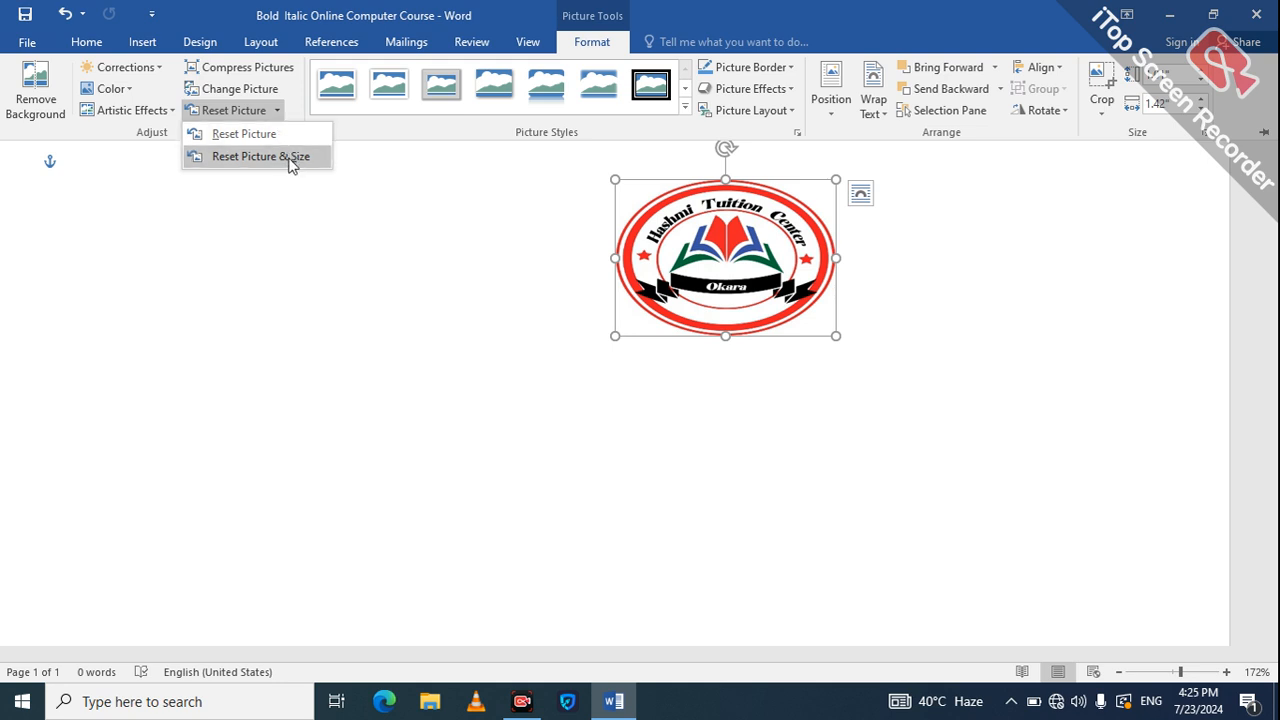
{"action": "left_click", "coordinate": [454, 232]}
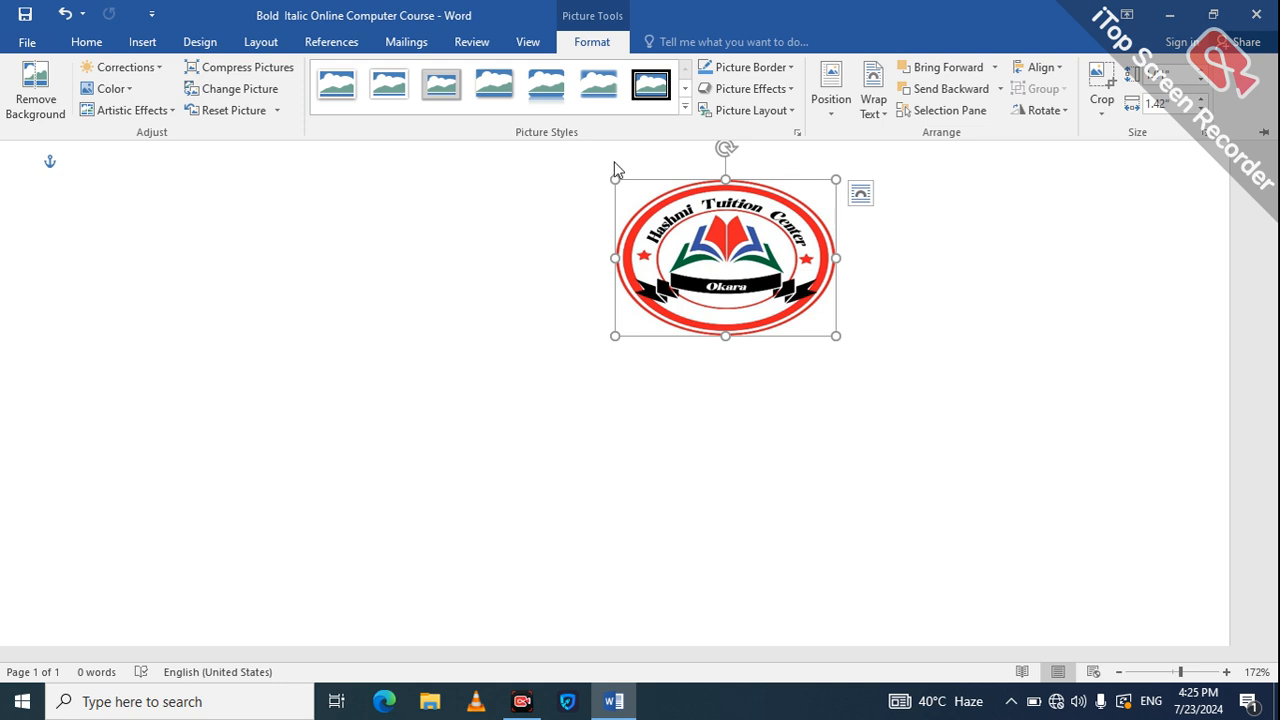
{"action": "left_click", "coordinate": [688, 90]}
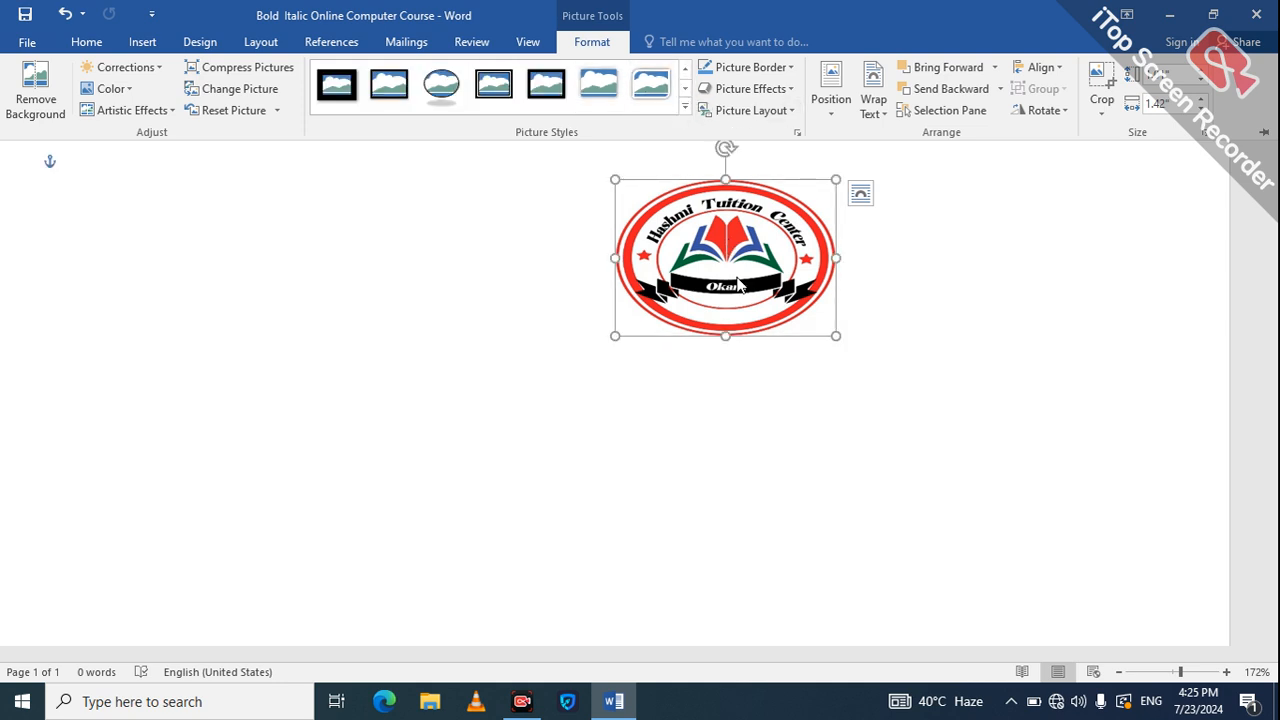
{"action": "key", "text": "ctrl+F1"}
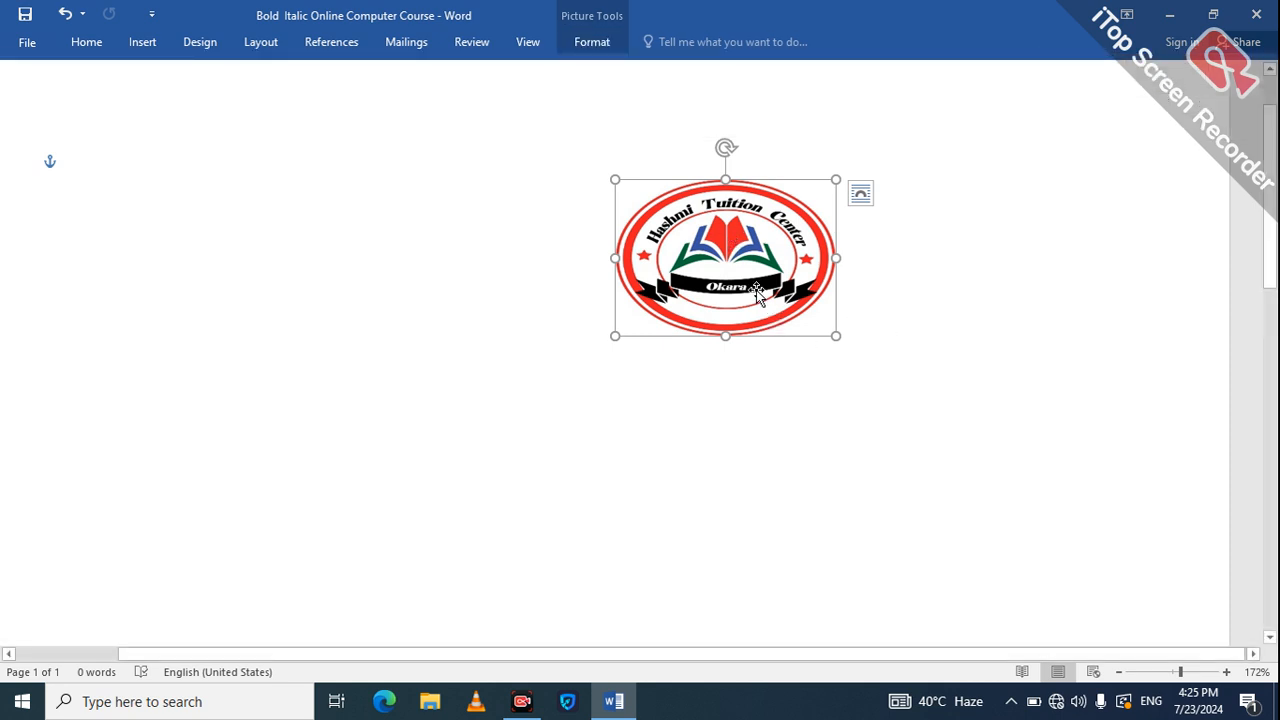
{"action": "key", "text": "ctrl+z"}
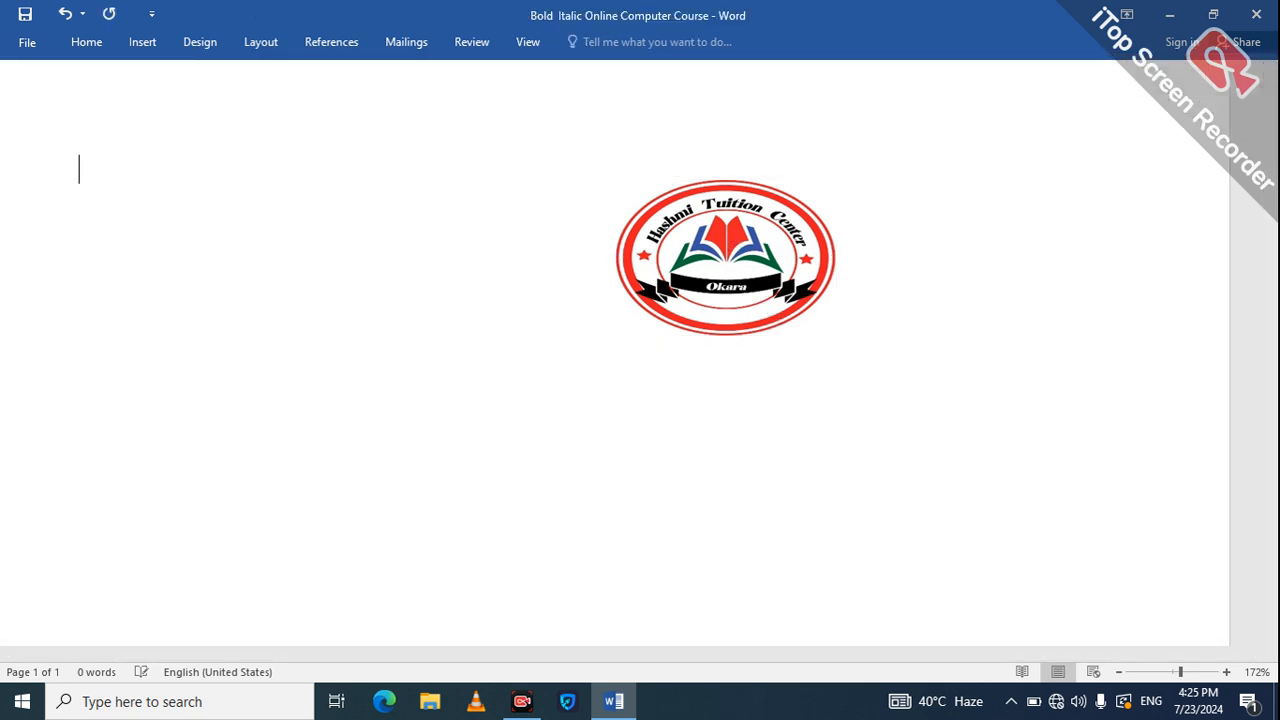
Move the logo to the lower right and enlarge it from its top-left corner.
{"action": "left_click", "coordinate": [752, 268]}
{"action": "left_click_drag", "start_coordinate": [752, 268], "coordinate": [1112, 468]}
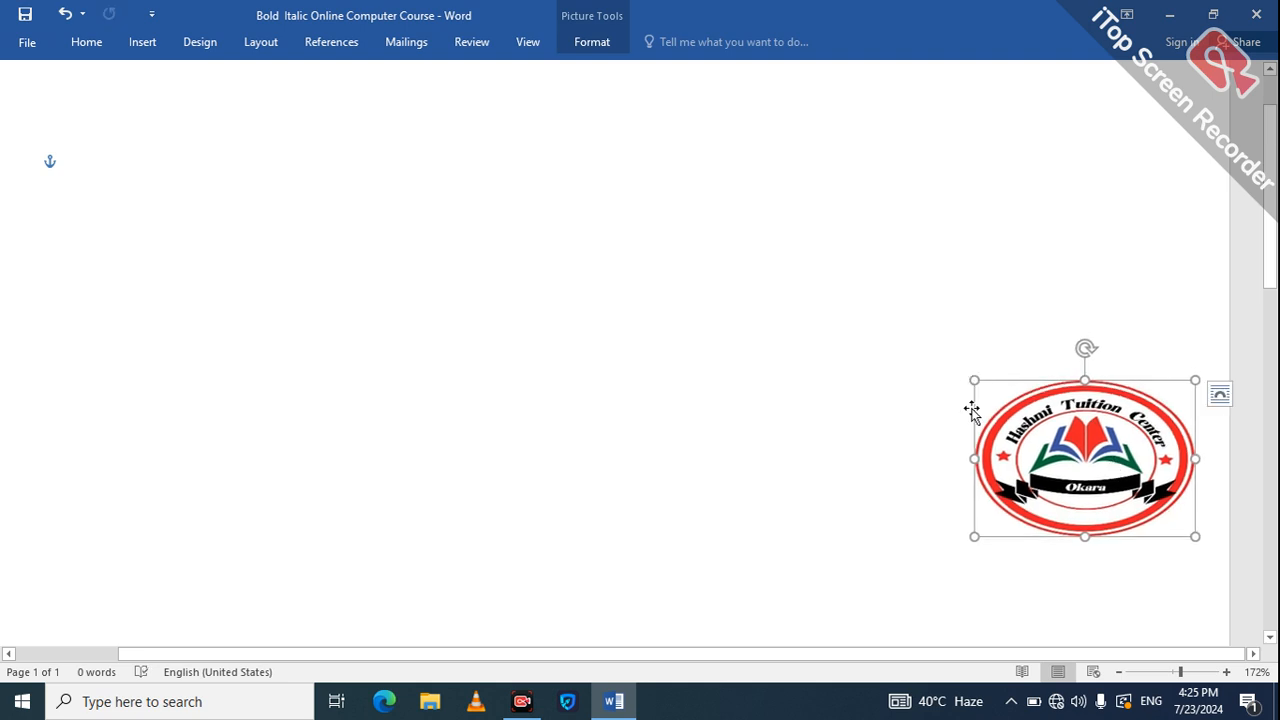
{"action": "left_click", "coordinate": [970, 350]}
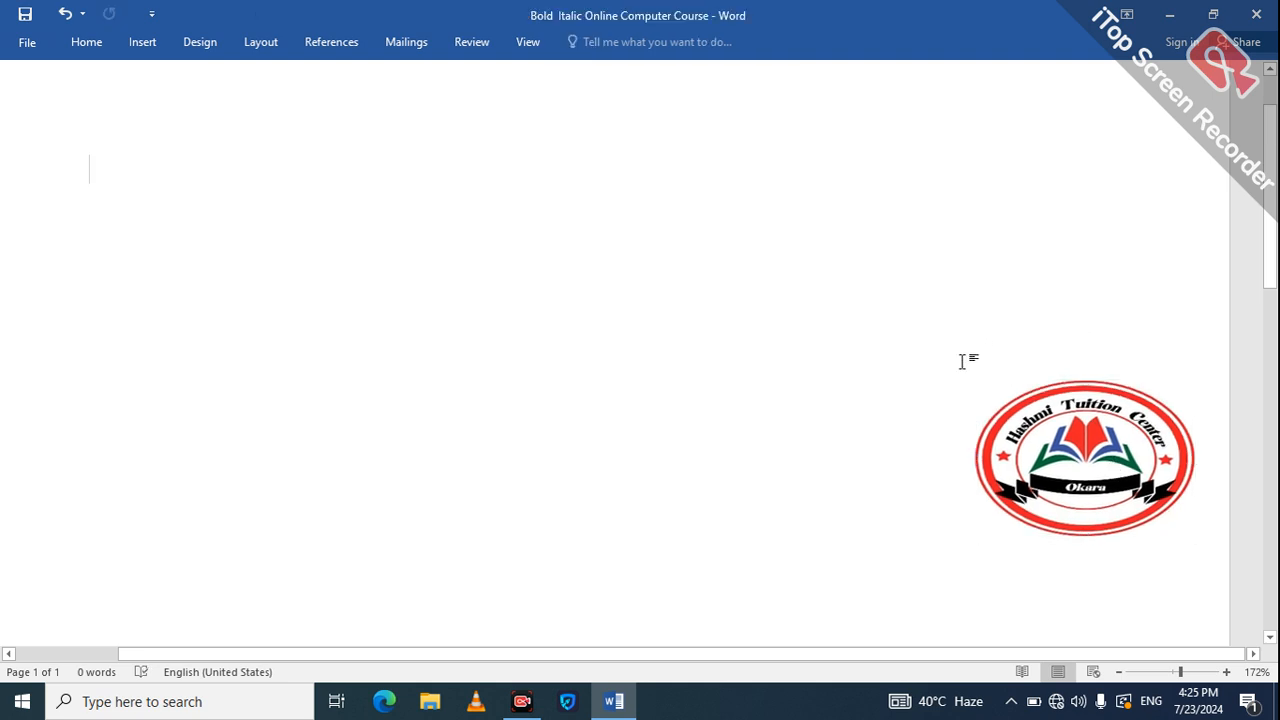
{"action": "left_click", "coordinate": [1044, 451]}
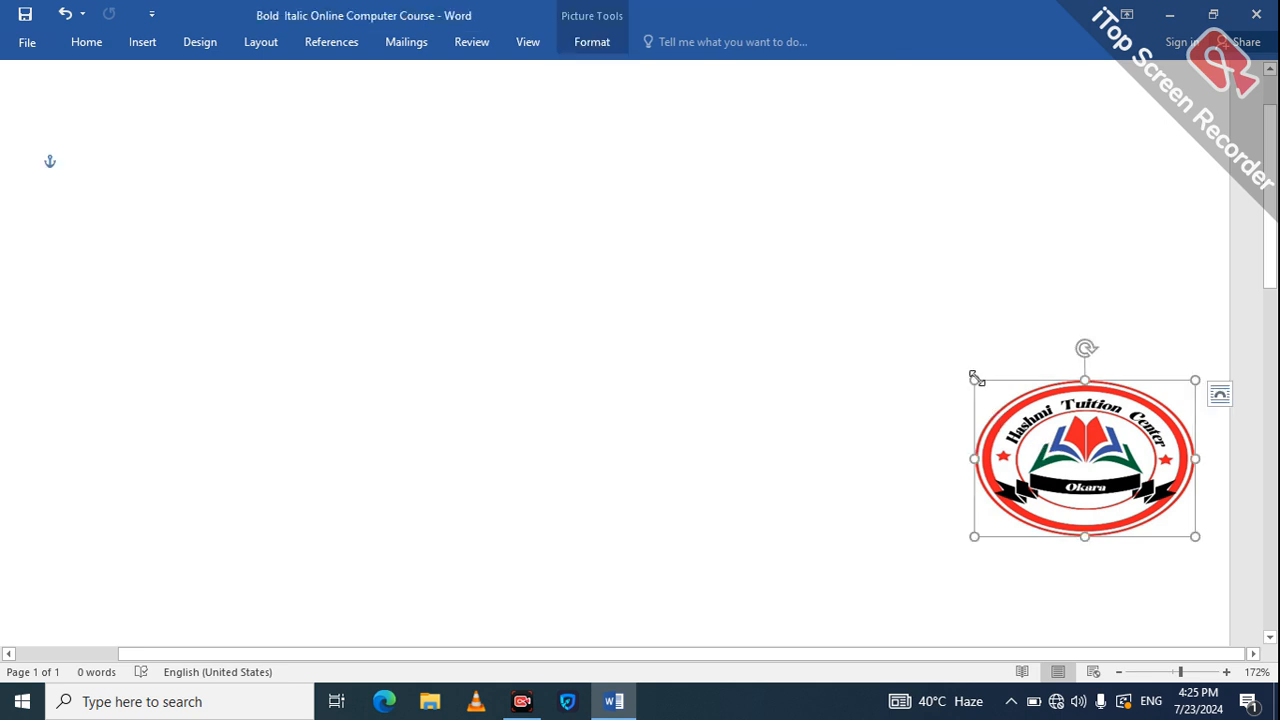
{"action": "left_click_drag", "start_coordinate": [972, 374], "coordinate": [872, 302]}
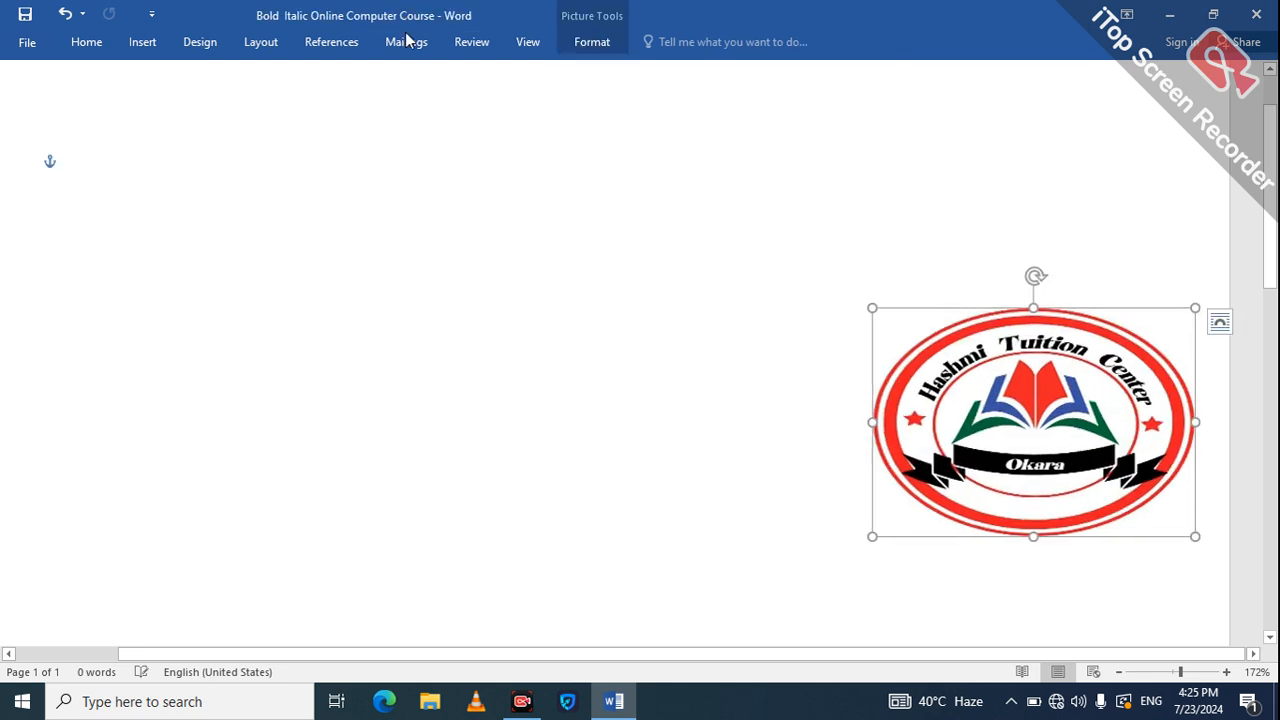
{"action": "left_click", "coordinate": [592, 44]}
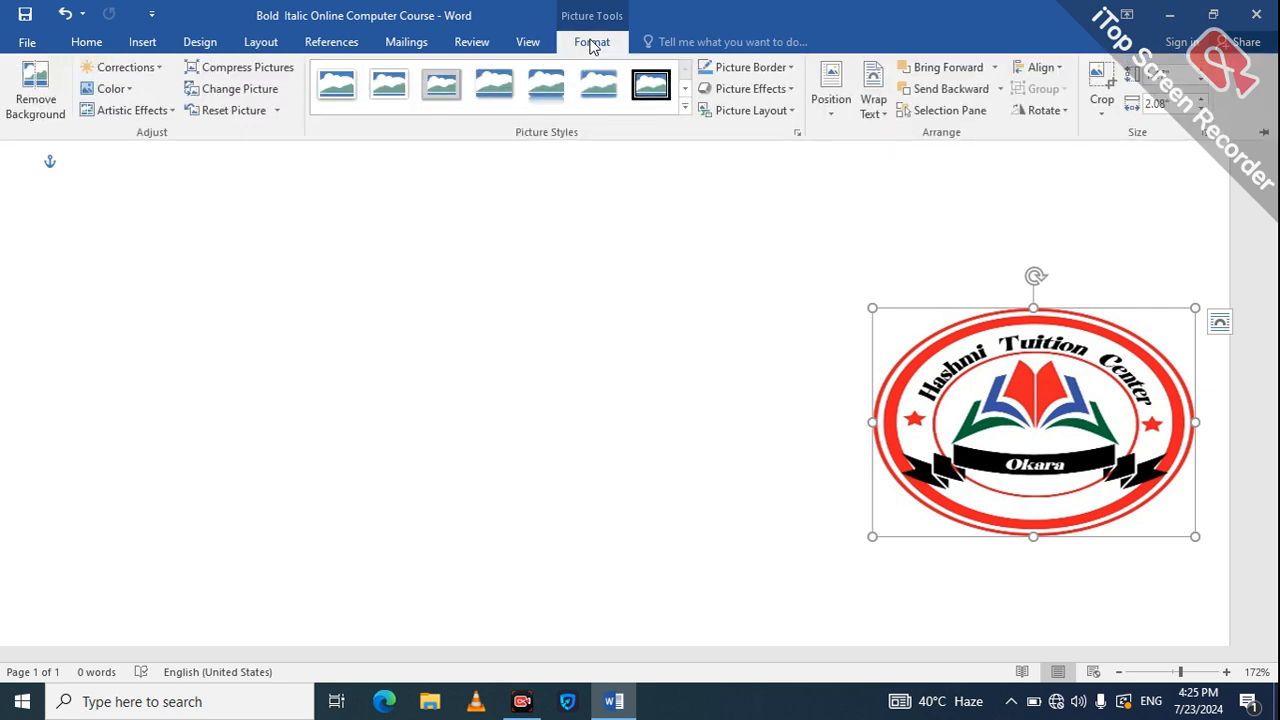
Apply the Metal Oval picture style to the logo, framing it in a silver oval.
{"action": "left_click", "coordinate": [685, 92]}
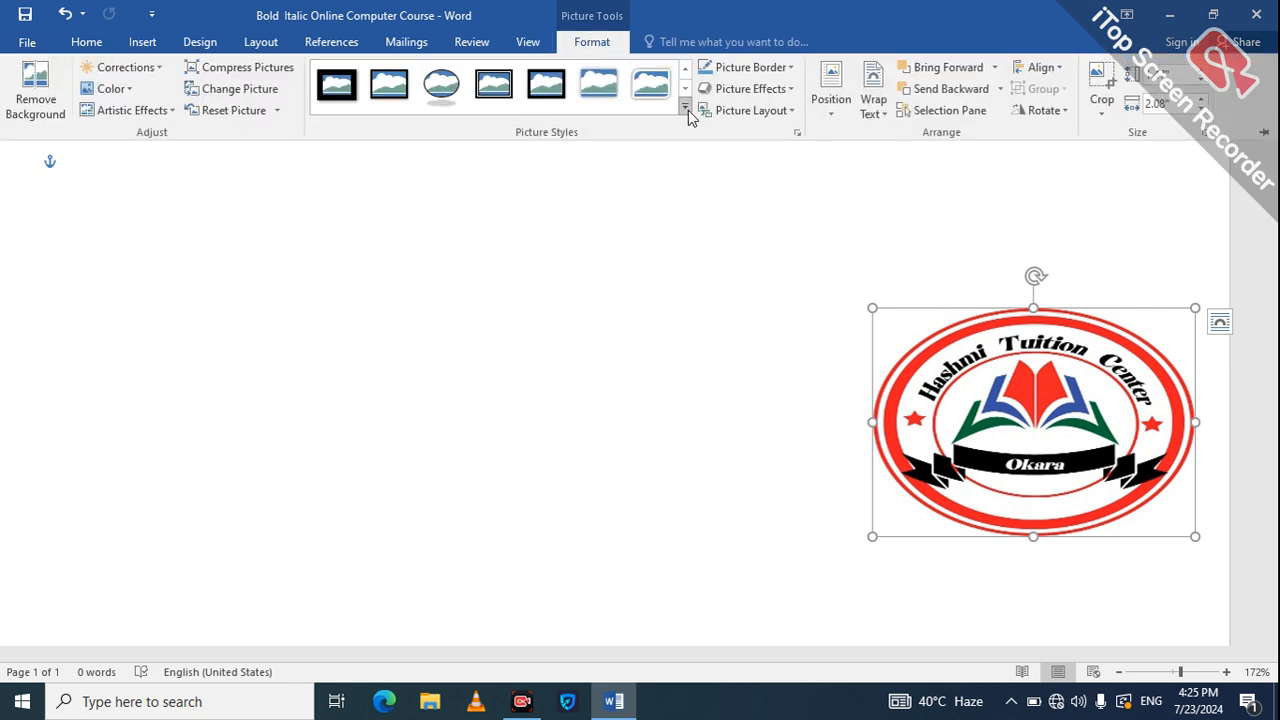
{"action": "left_click", "coordinate": [686, 110]}
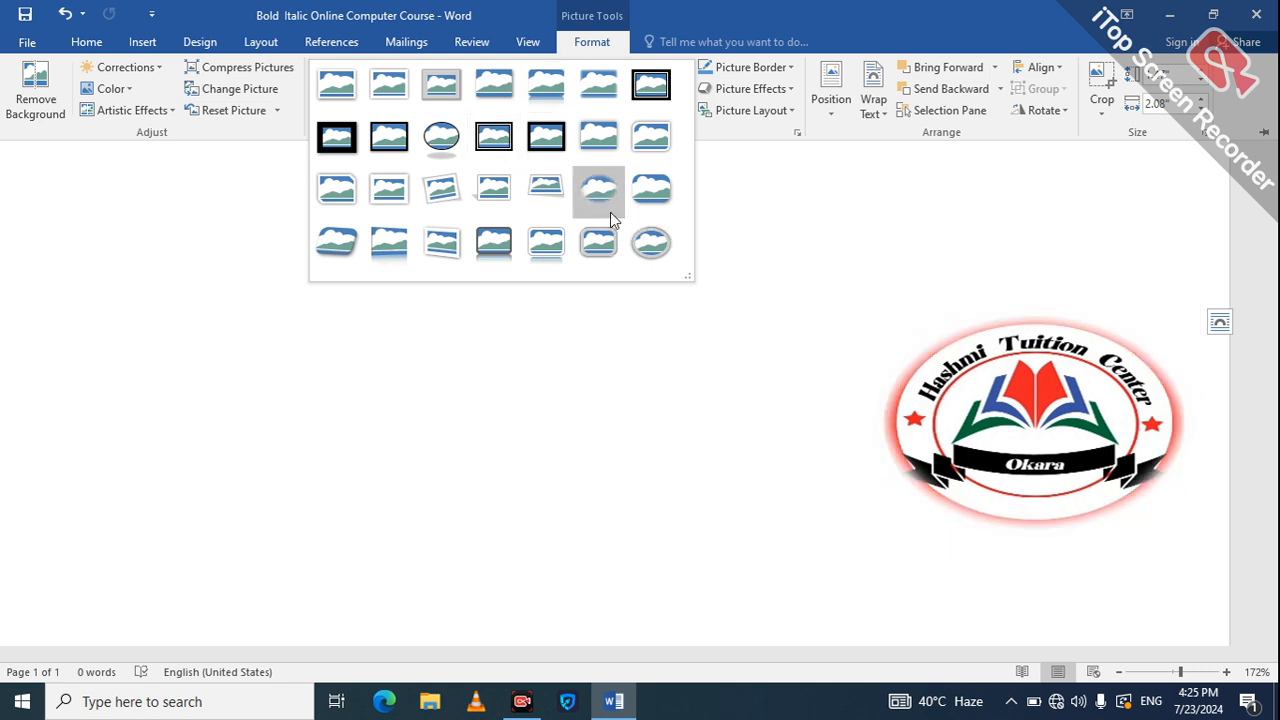
{"action": "left_click", "coordinate": [651, 250]}
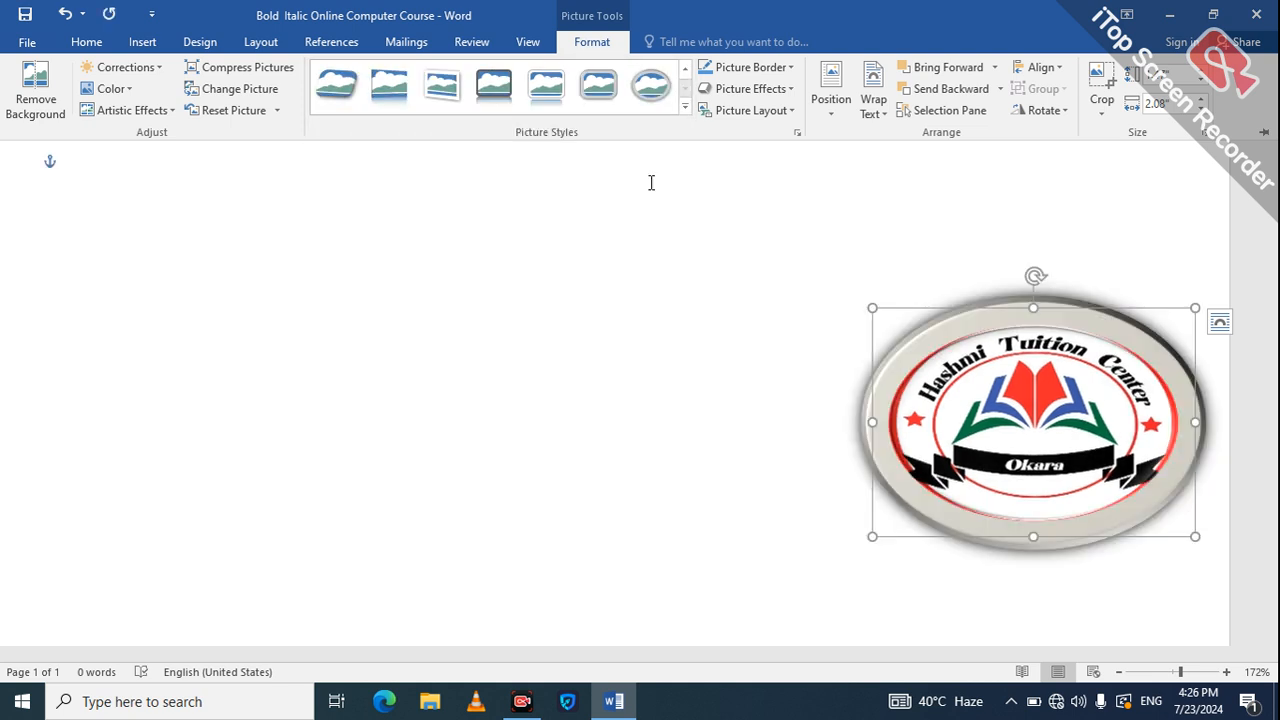
Set the logo's Picture Border to No Outline, leaving the dash options unchanged.
{"action": "left_click", "coordinate": [790, 68]}
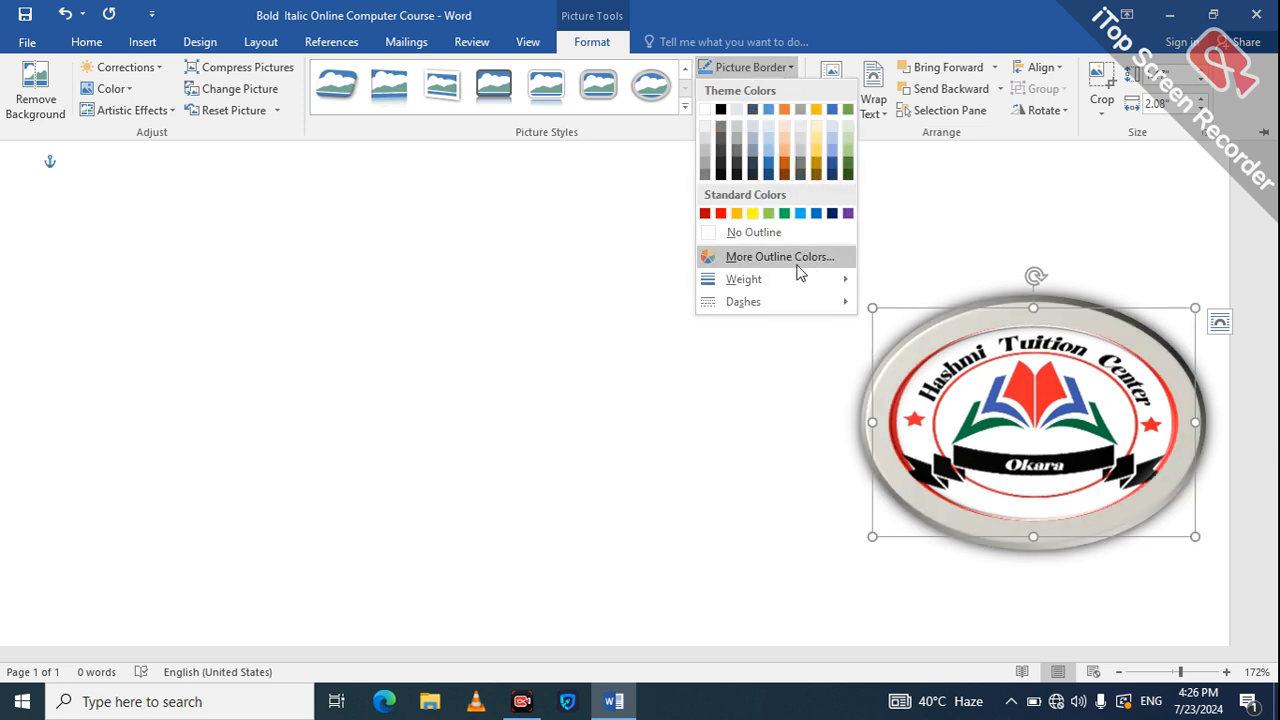
{"action": "left_click", "coordinate": [756, 234]}
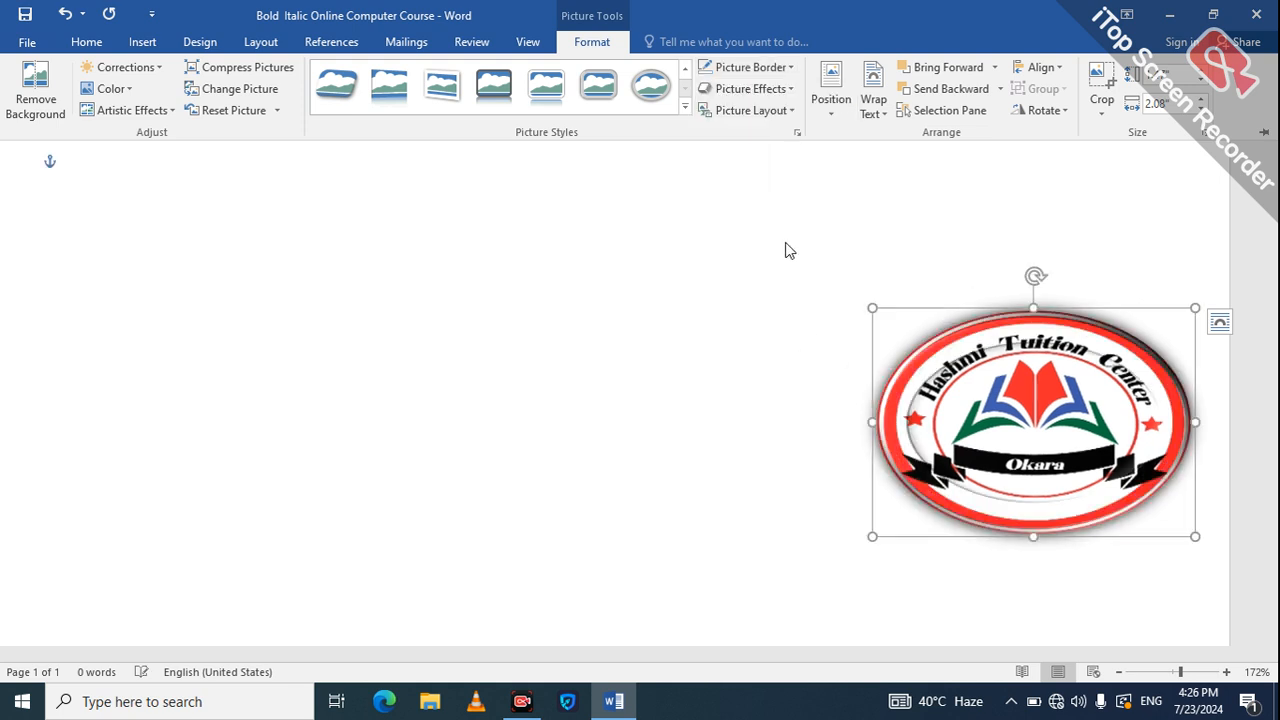
{"action": "left_click", "coordinate": [769, 68]}
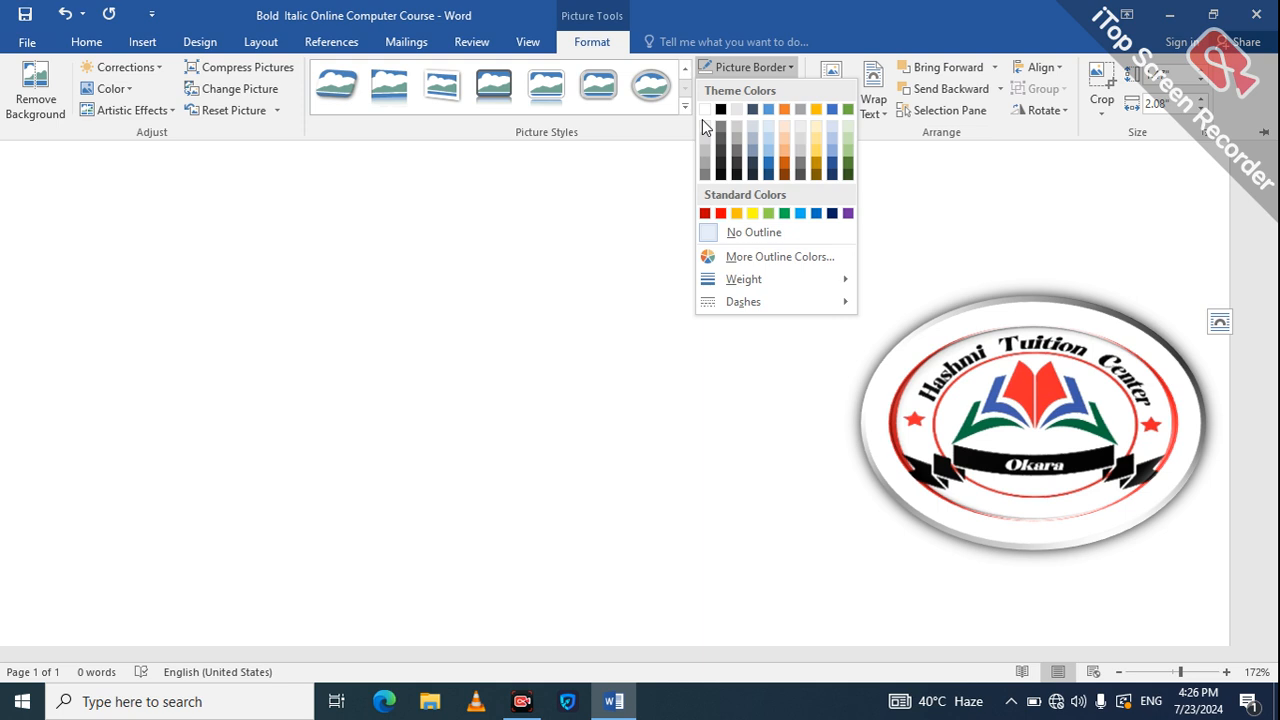
{"action": "mouse_move", "coordinate": [766, 305]}
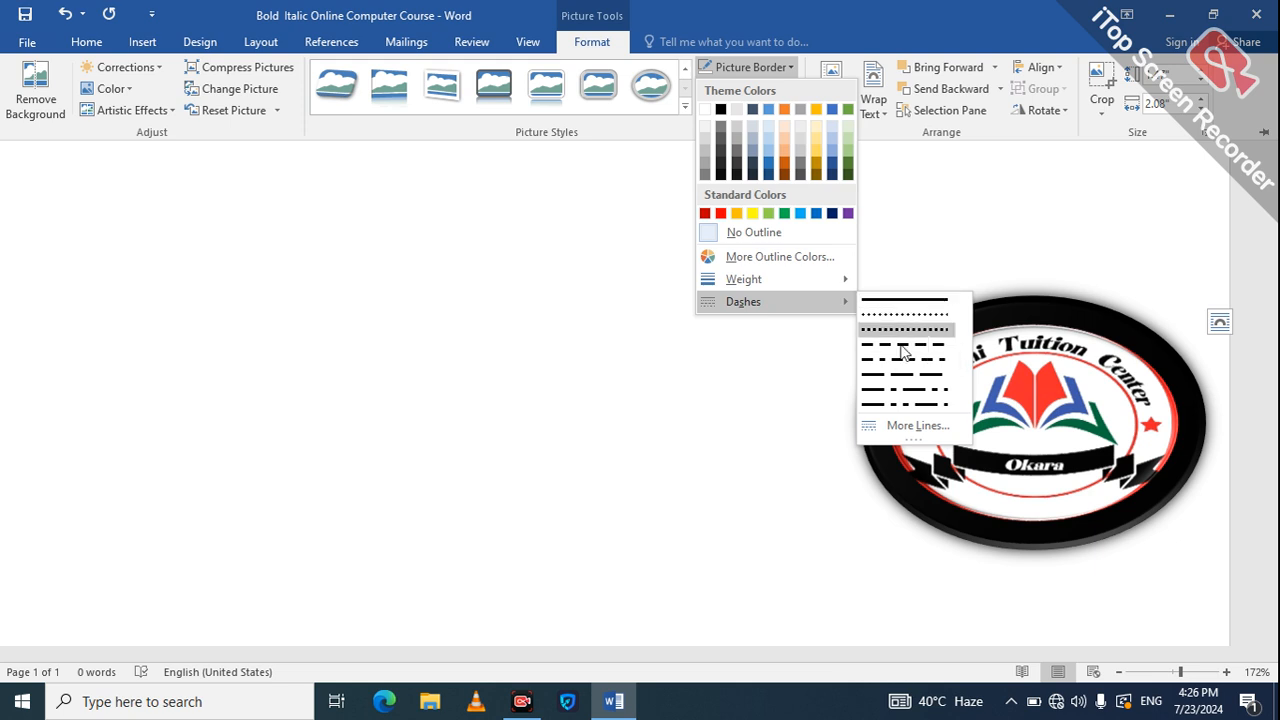
{"action": "left_click", "coordinate": [771, 430]}
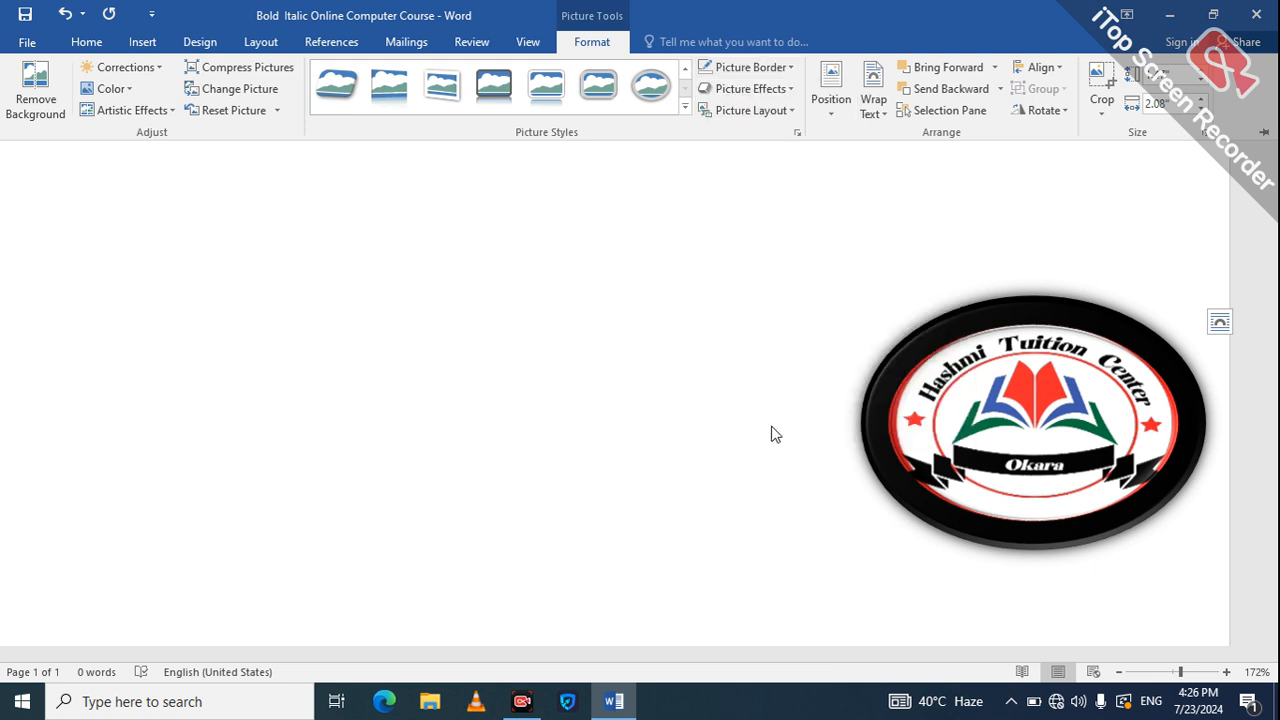
{"action": "left_click", "coordinate": [742, 89]}
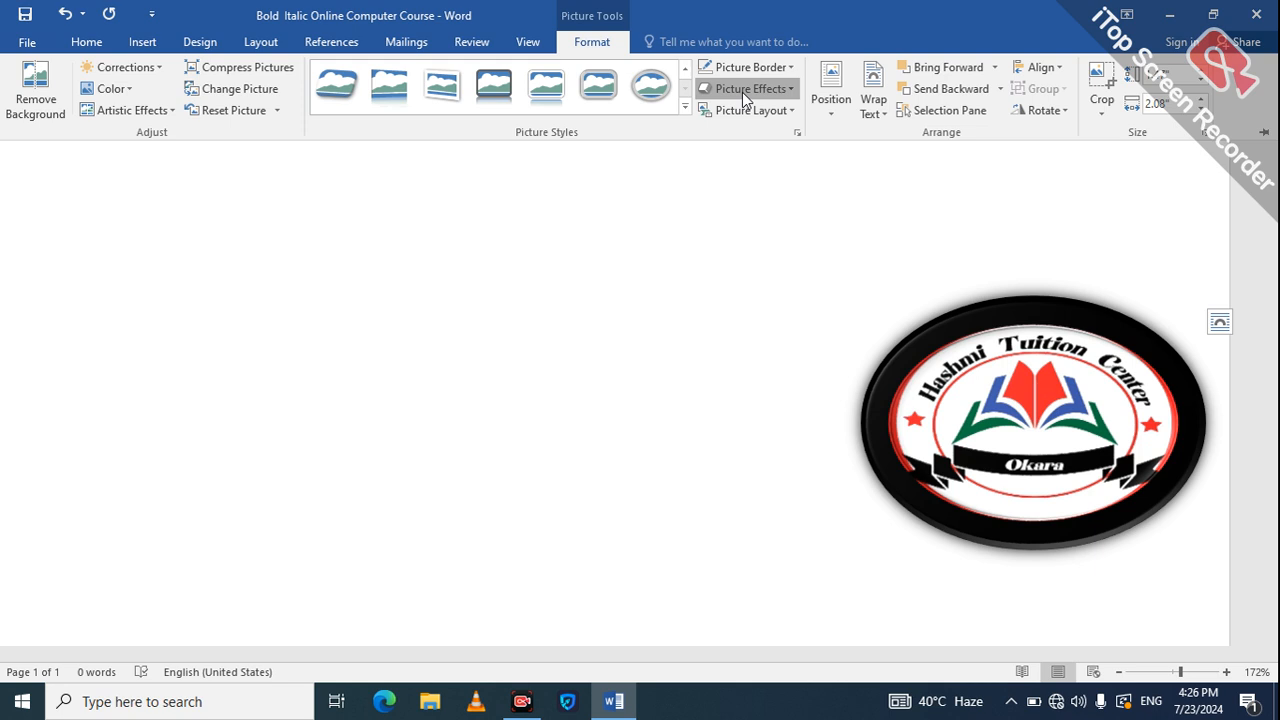
{"action": "left_click", "coordinate": [742, 92]}
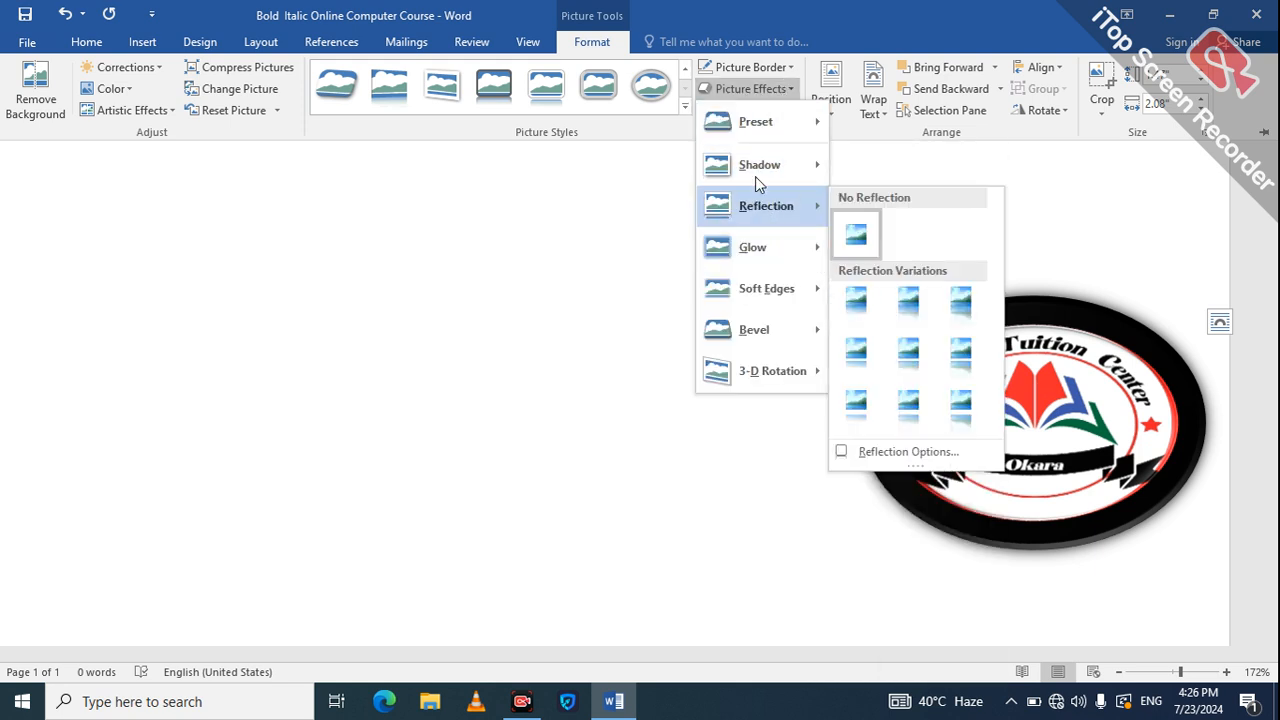
{"action": "mouse_move", "coordinate": [755, 172]}
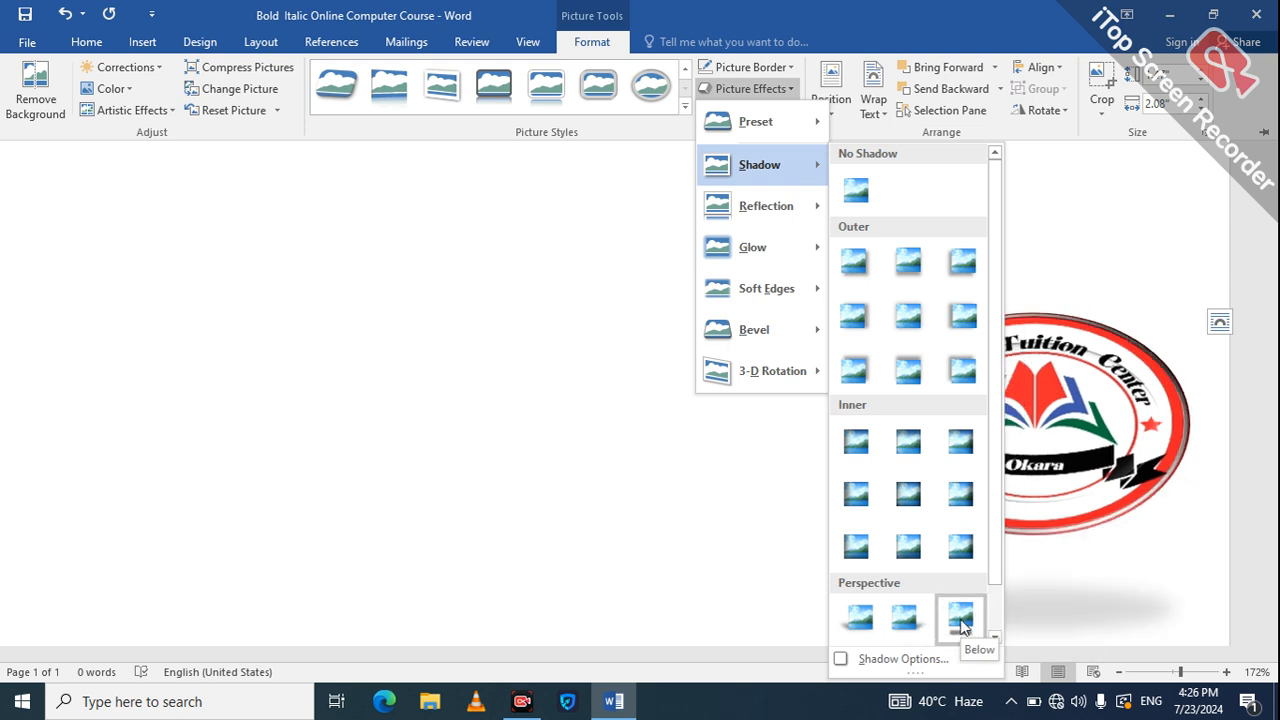
{"action": "left_click", "coordinate": [742, 479]}
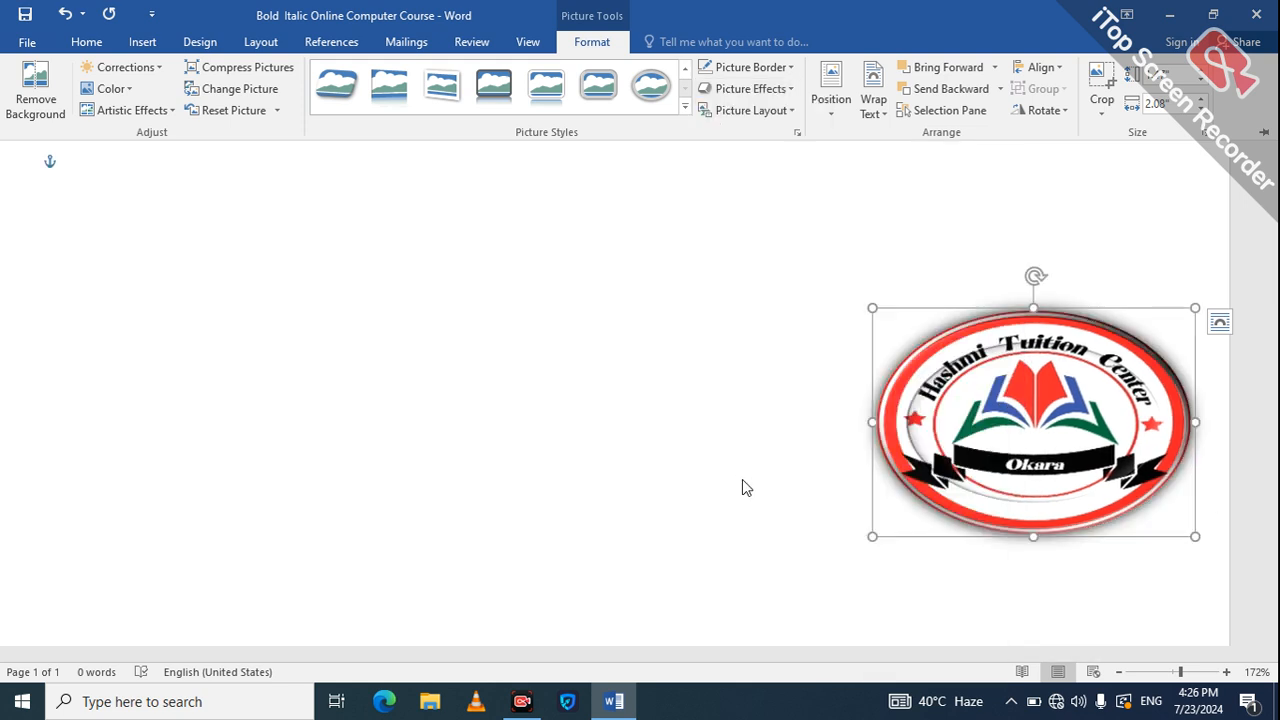
{"action": "left_click", "coordinate": [766, 112]}
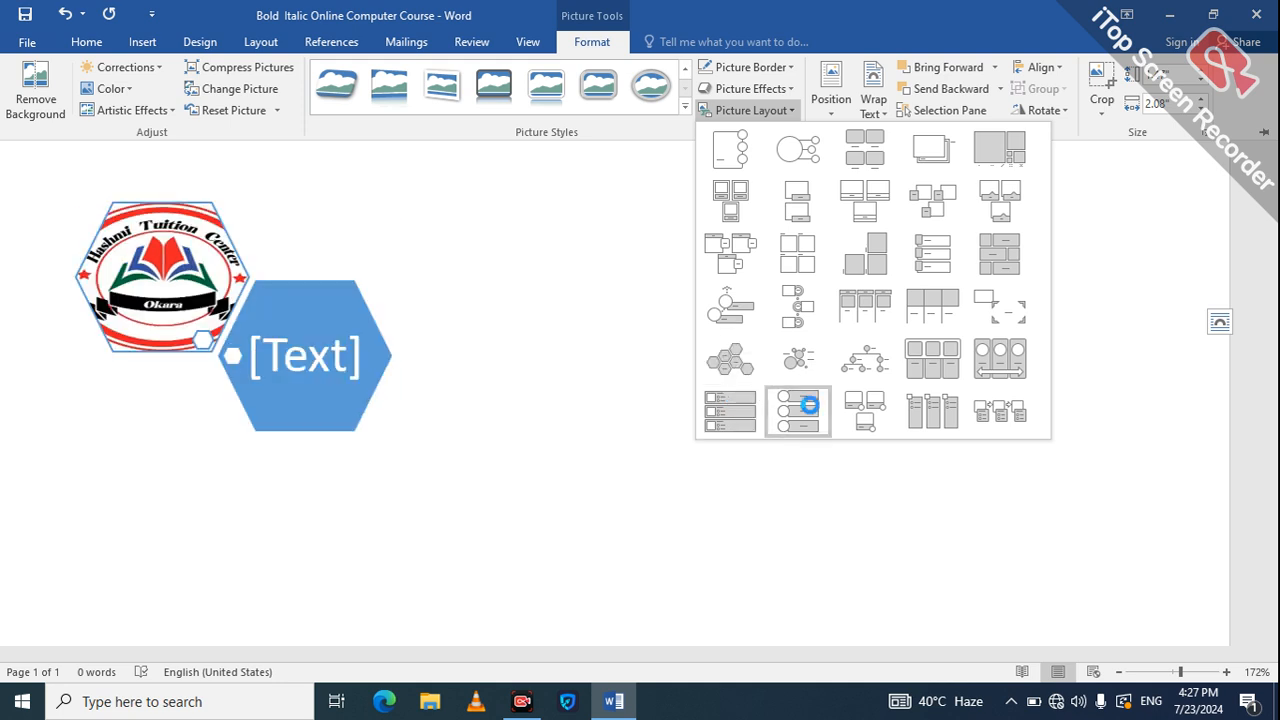
{"action": "left_click", "coordinate": [811, 408]}
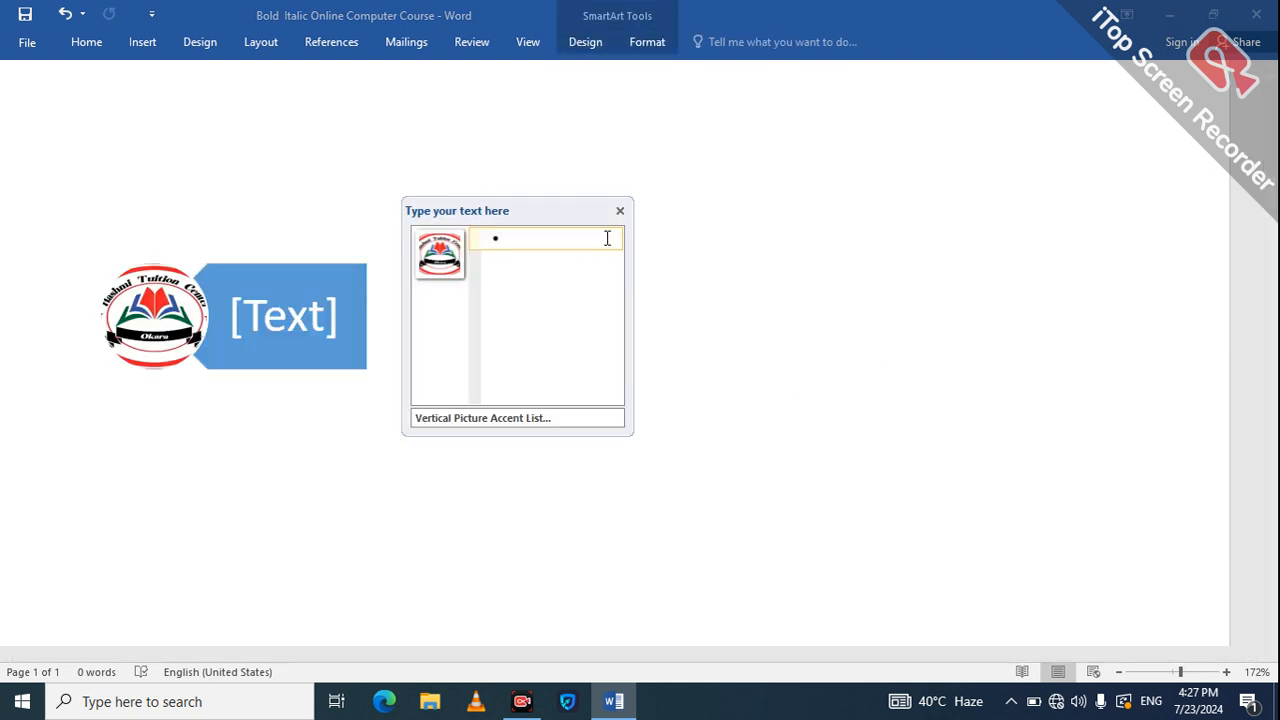
{"action": "left_click", "coordinate": [620, 212]}
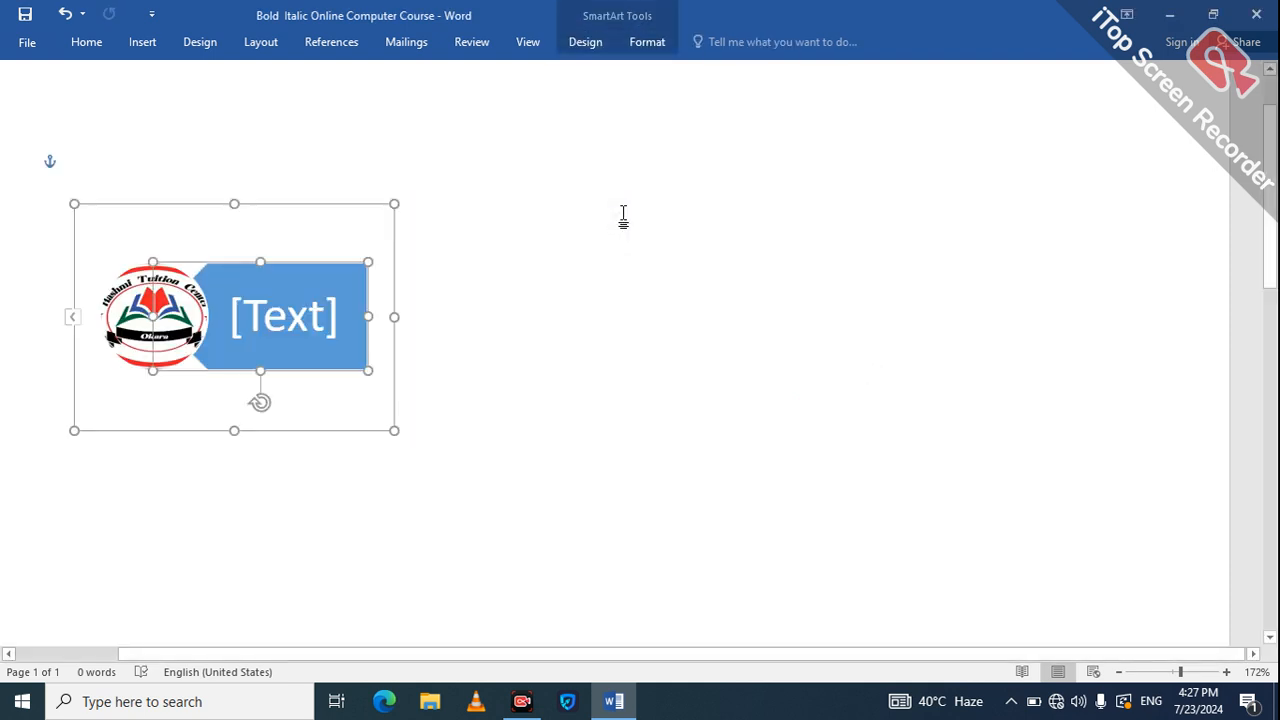
{"action": "key", "text": "ctrl+z"}
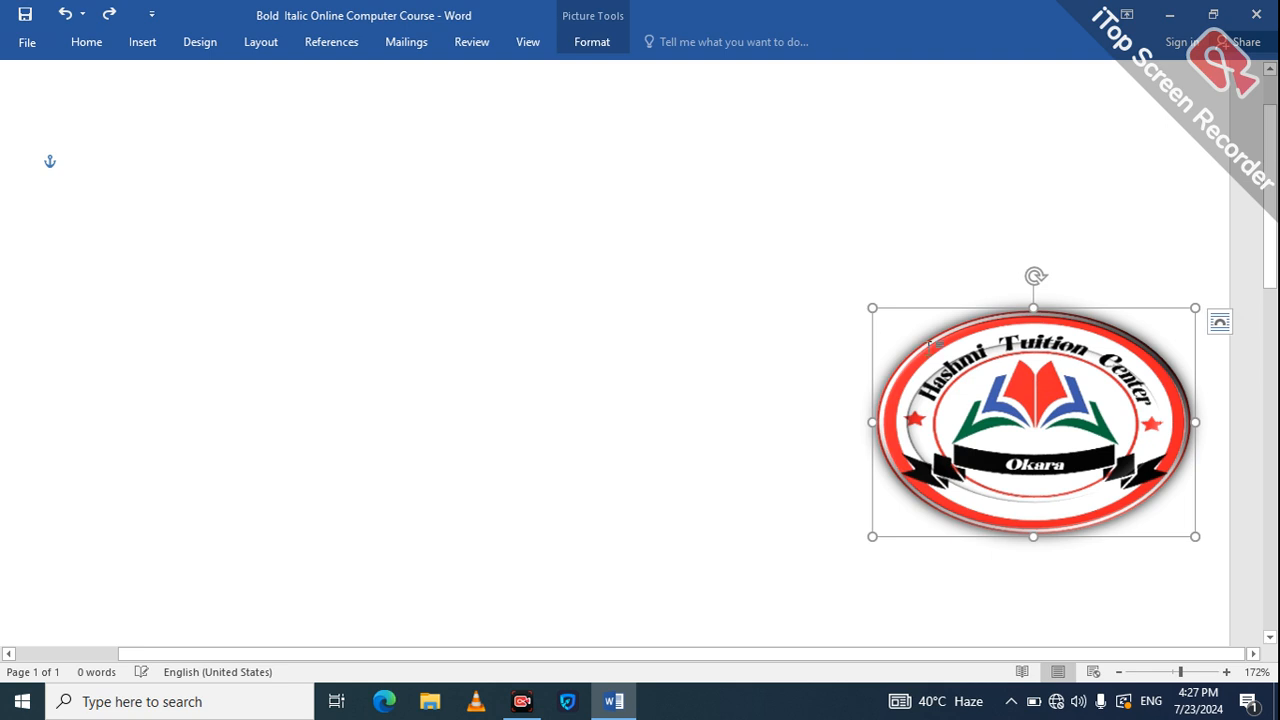
Position the logo at the top right of the page with square text wrapping.
{"action": "left_click", "coordinate": [588, 44]}
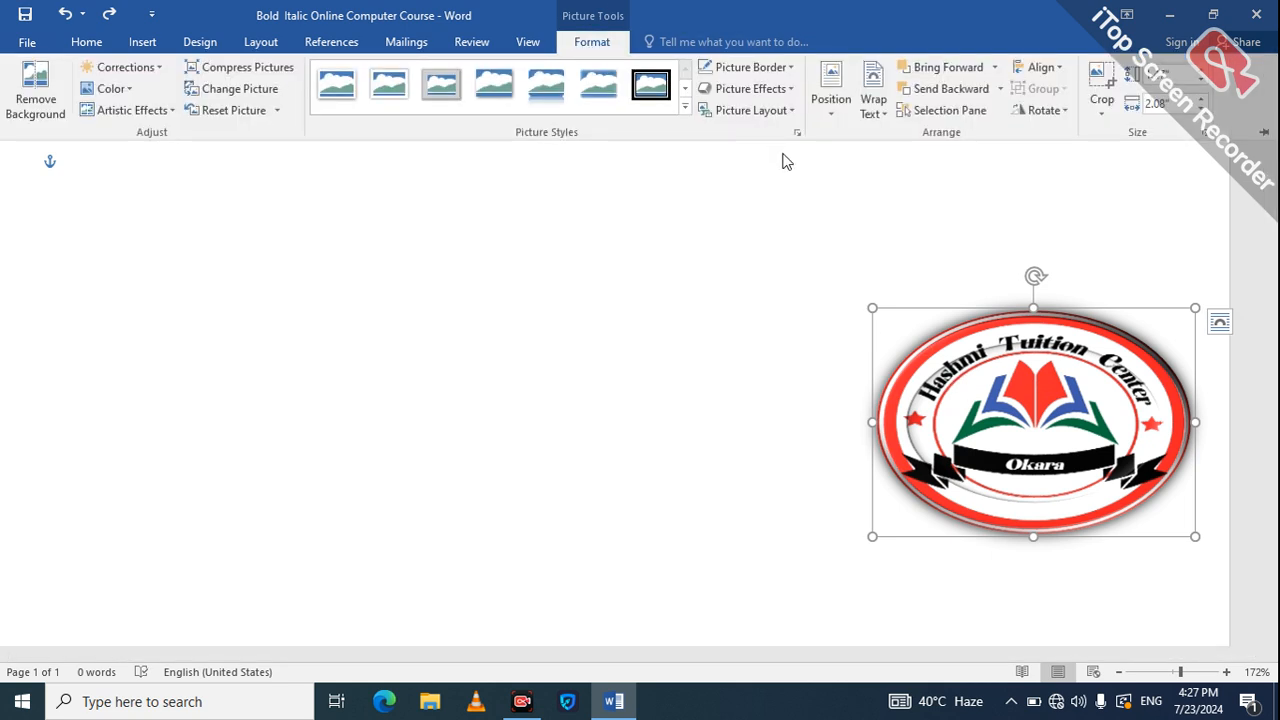
{"action": "left_click", "coordinate": [836, 110]}
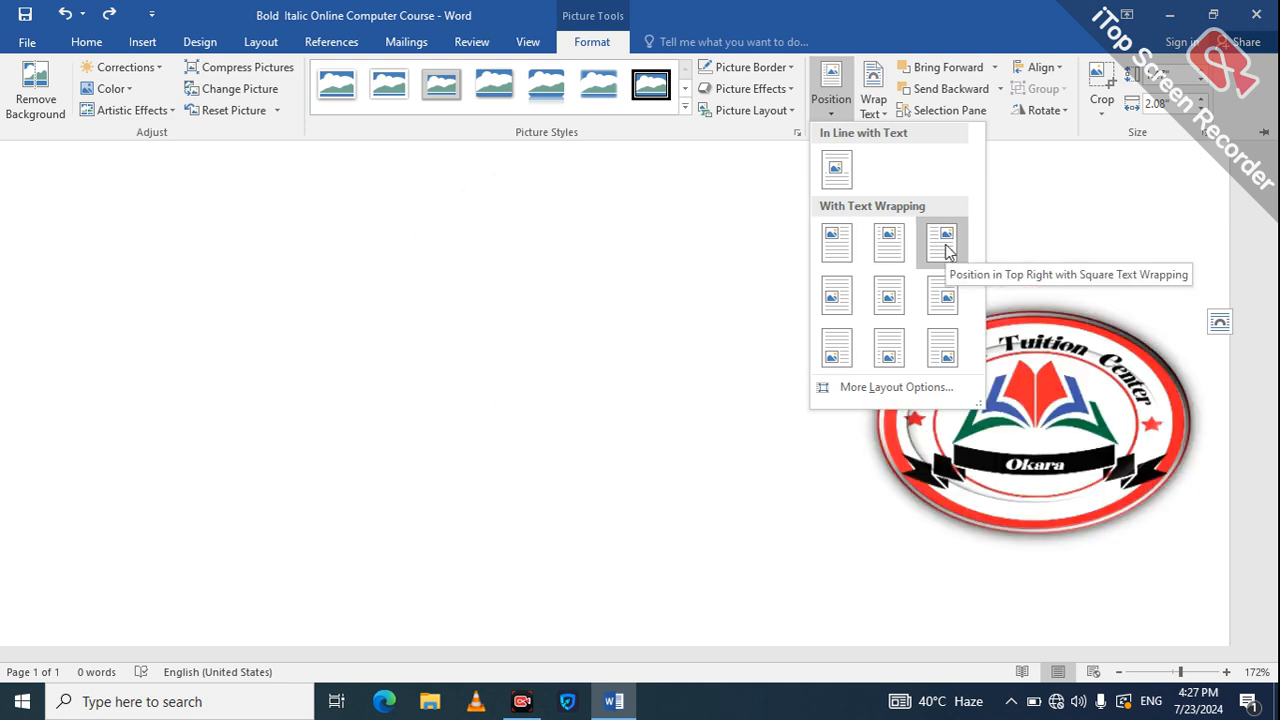
{"action": "left_click", "coordinate": [930, 258]}
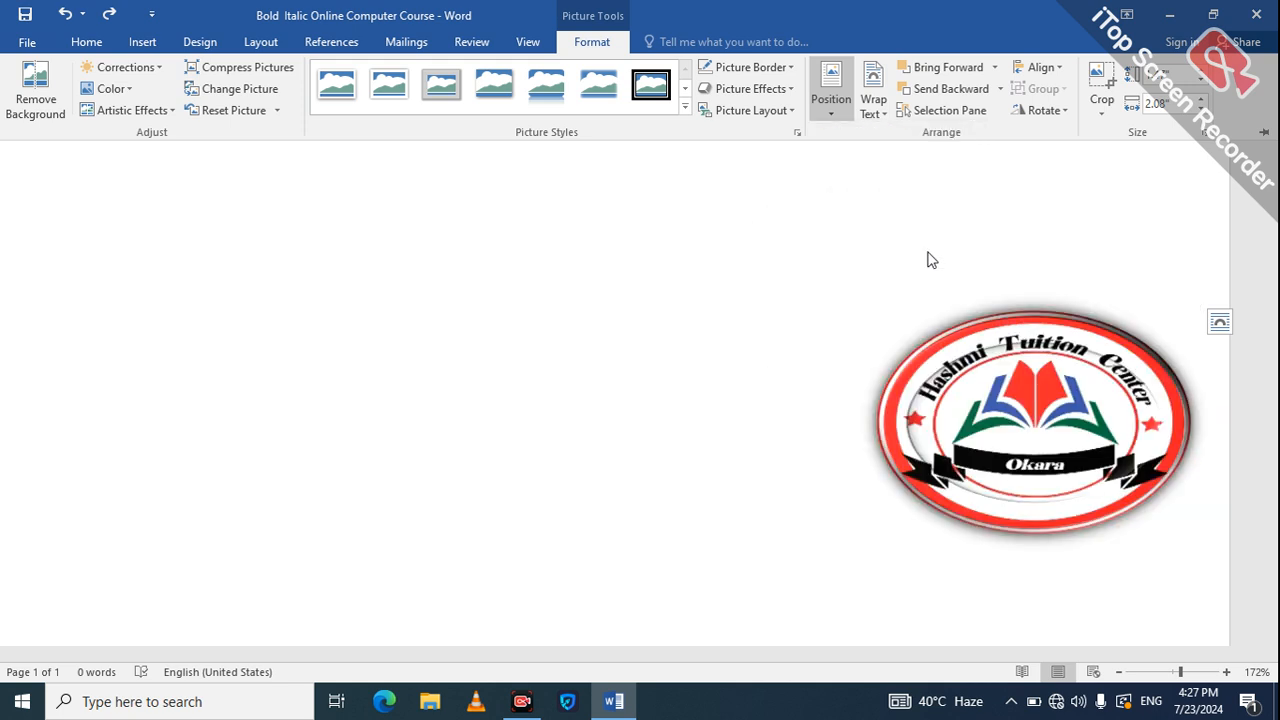
{"action": "left_click", "coordinate": [831, 100]}
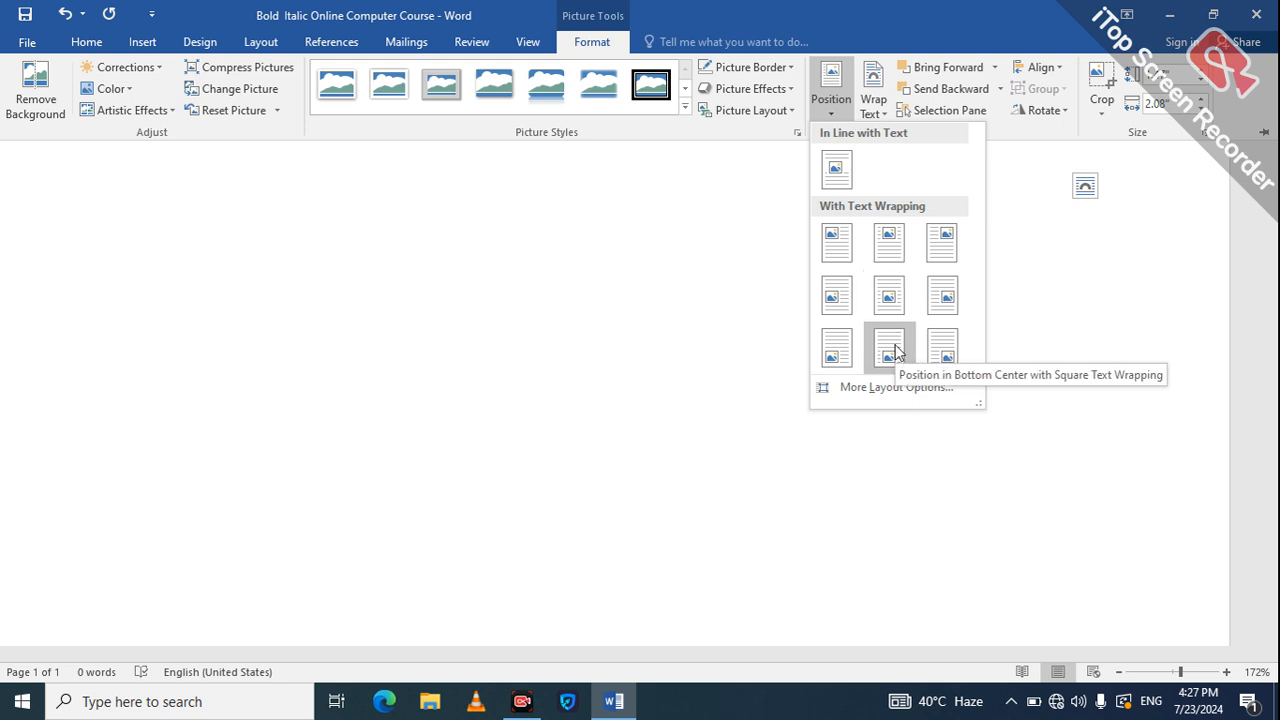
{"action": "left_click", "coordinate": [870, 388]}
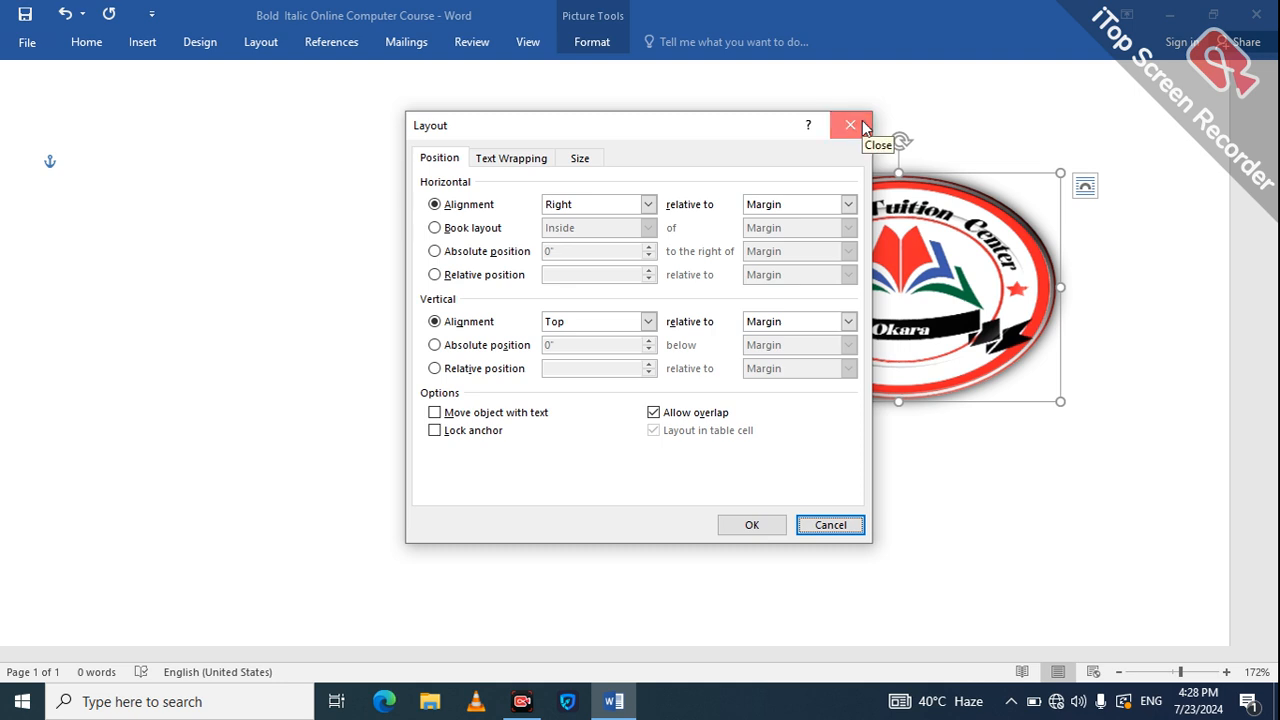
{"action": "left_click", "coordinate": [866, 126]}
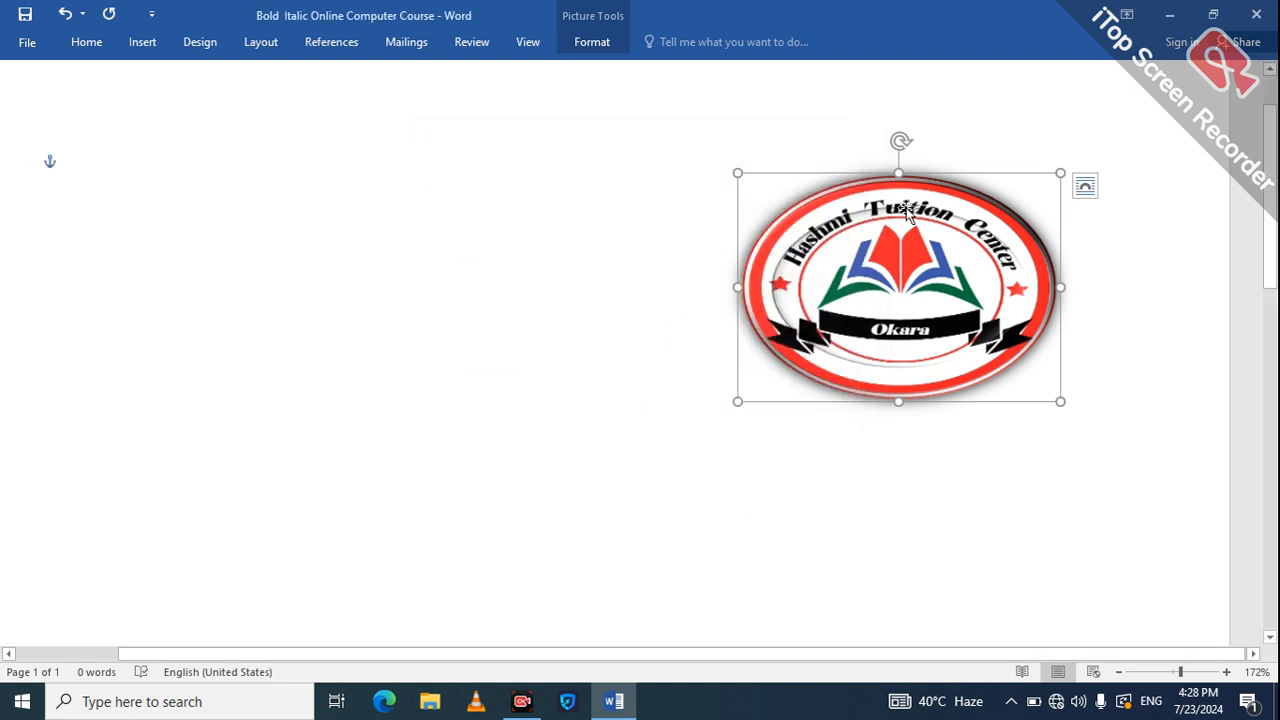
{"action": "left_click", "coordinate": [594, 50]}
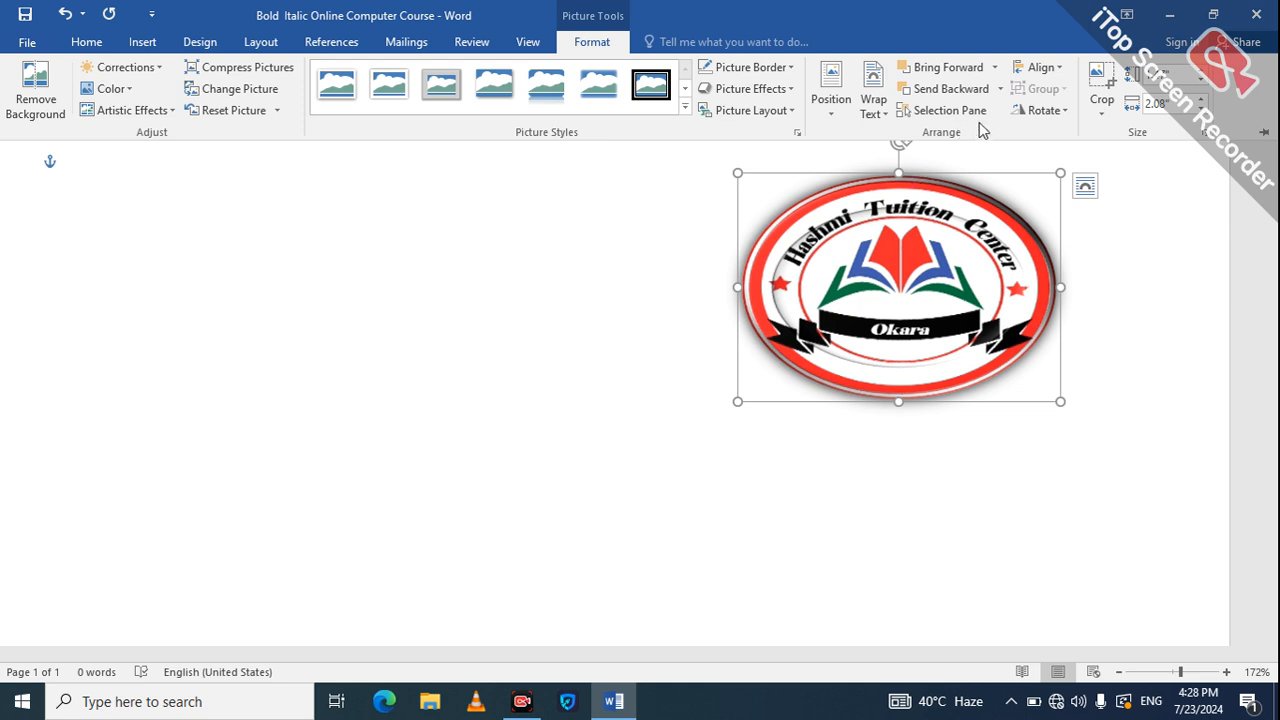
Flip the logo horizontally so its lettering reads mirror-reversed.
{"action": "left_click", "coordinate": [1046, 112]}
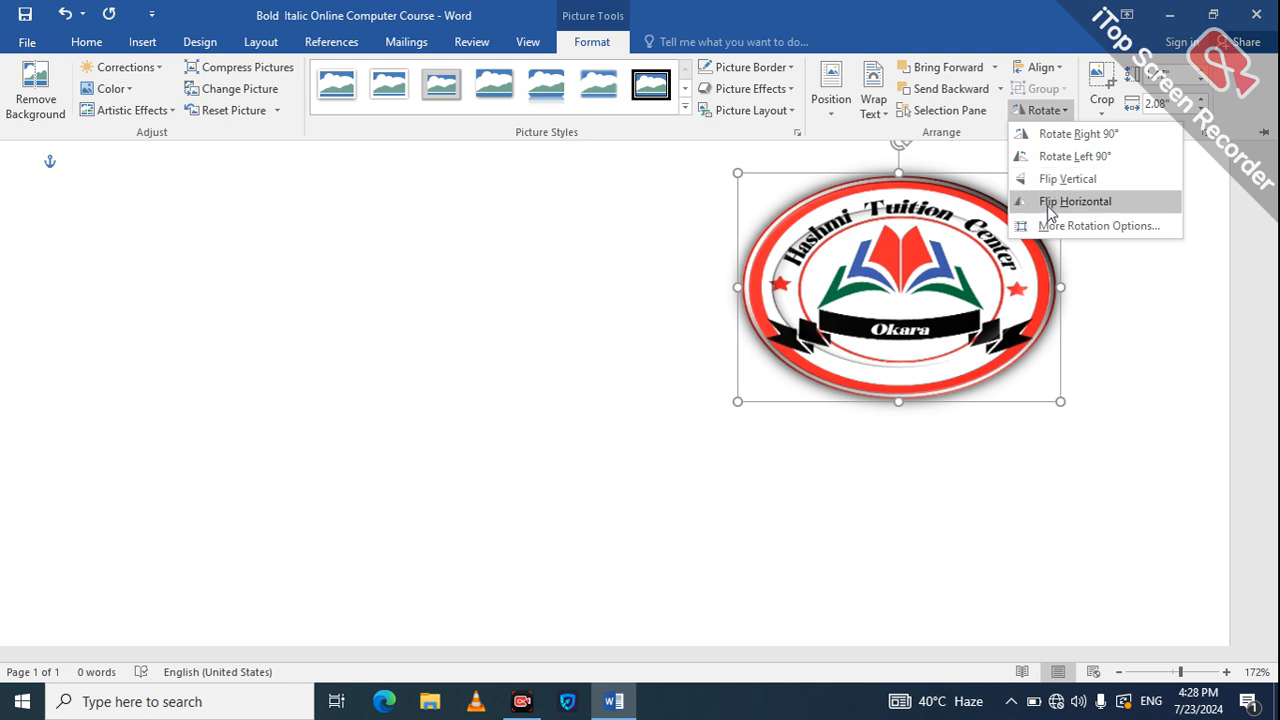
{"action": "left_click", "coordinate": [1049, 206]}
{"action": "left_click", "coordinate": [1080, 204]}
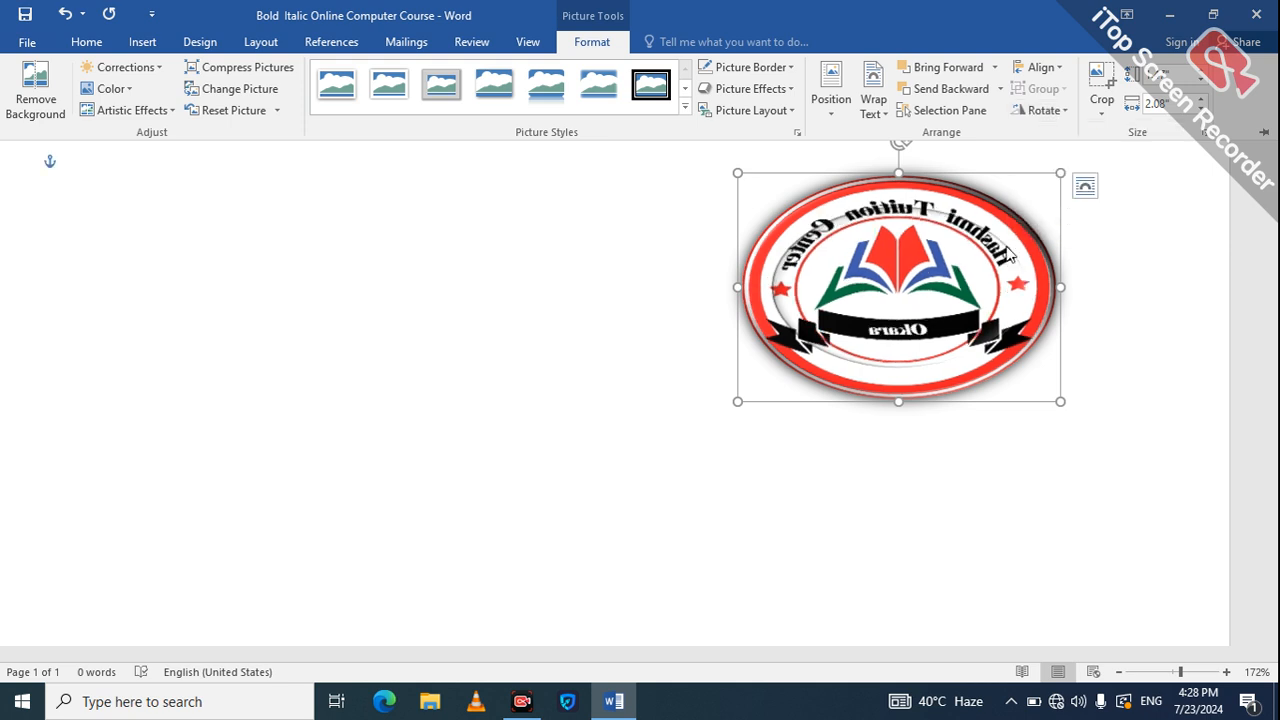
{"action": "left_click", "coordinate": [994, 311]}
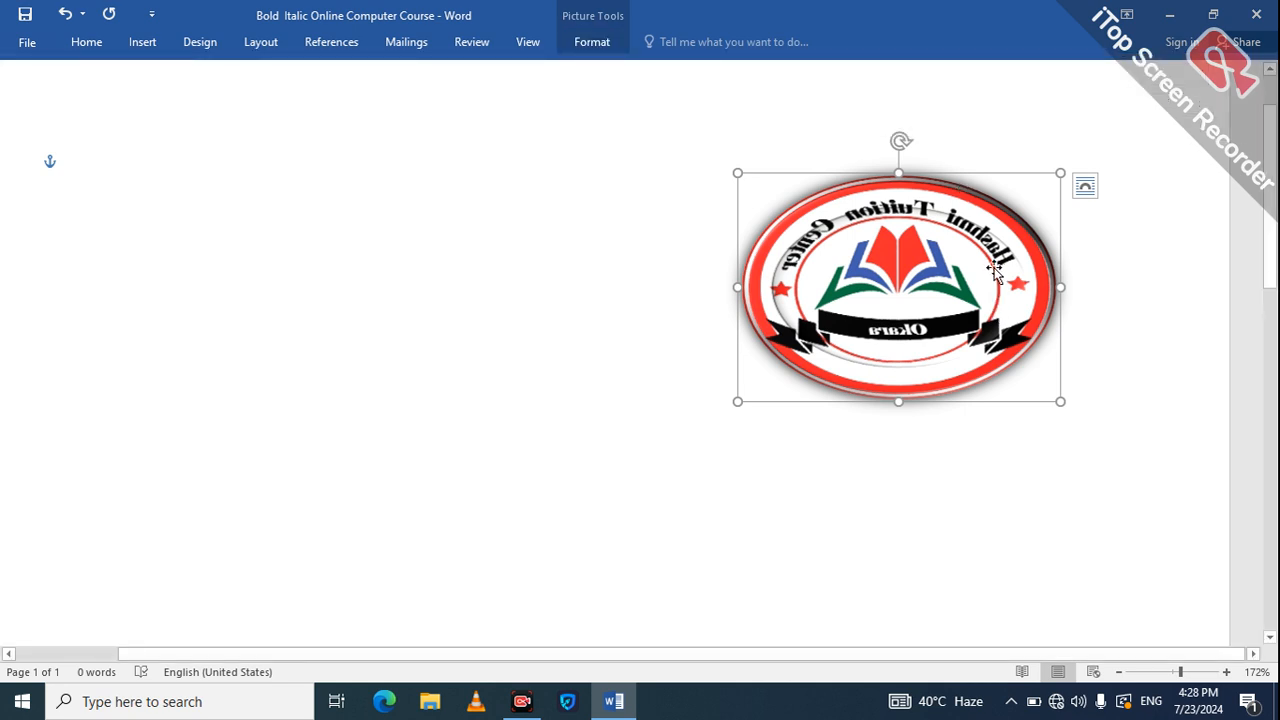
{"action": "left_click", "coordinate": [612, 50]}
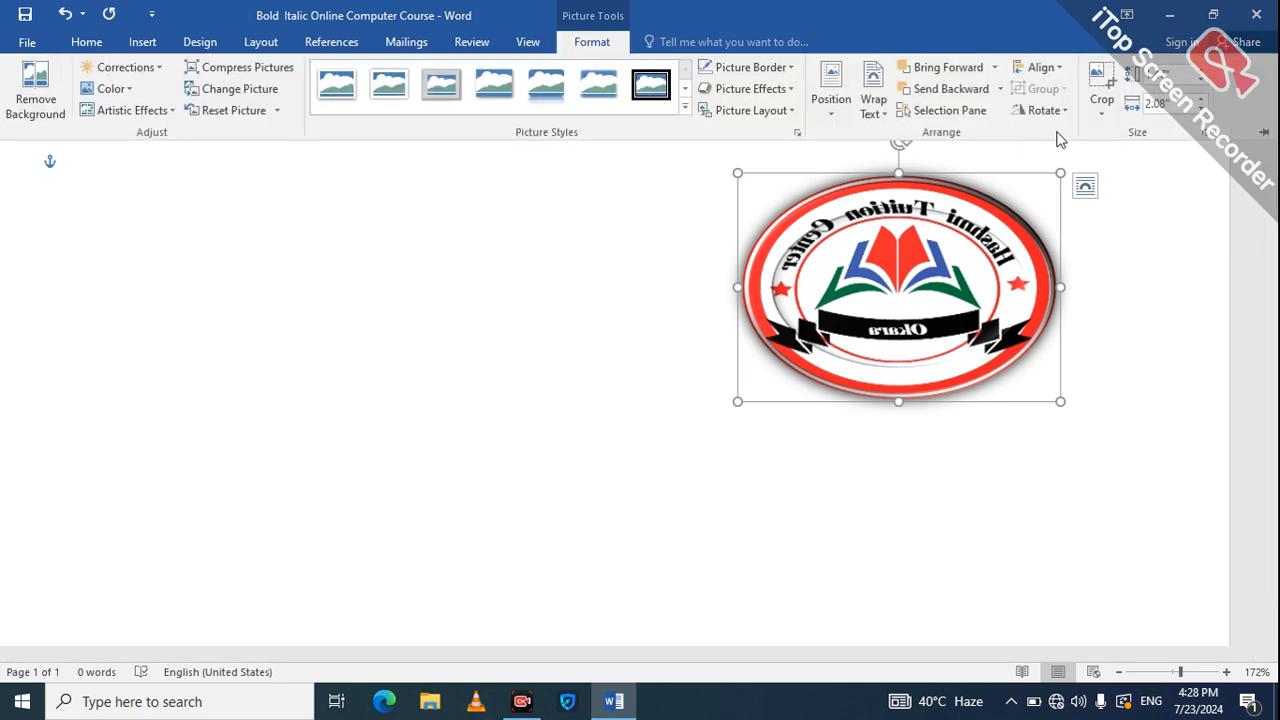
{"action": "left_click", "coordinate": [1048, 118]}
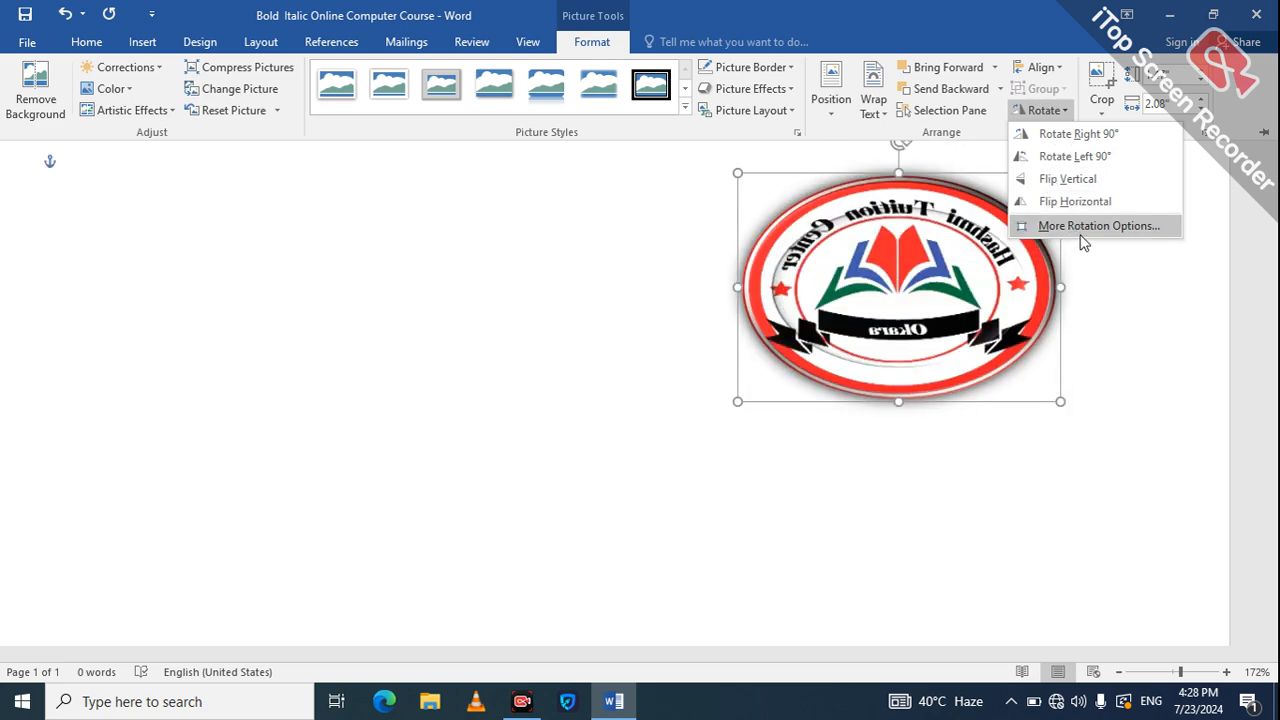
{"action": "left_click", "coordinate": [1100, 114]}
{"action": "left_click", "coordinate": [1101, 116]}
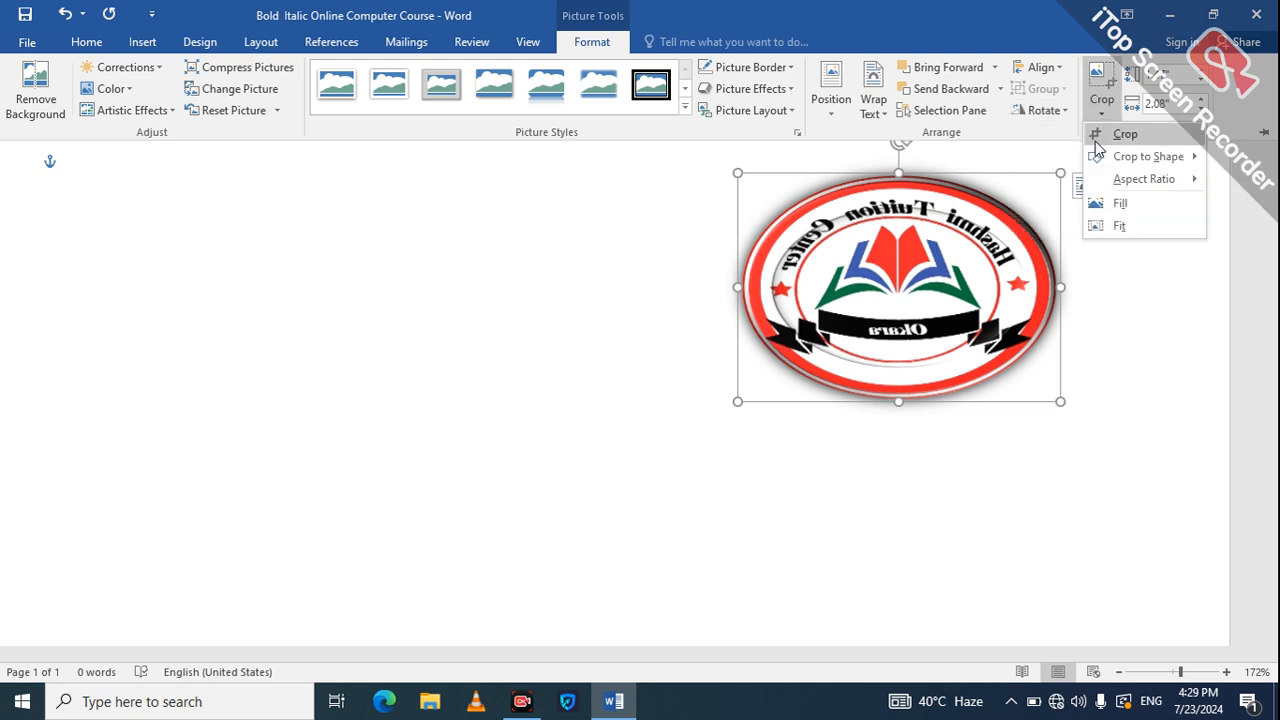
Crop the logo to a basic shape and collapse the ribbon.
{"action": "mouse_move", "coordinate": [1117, 158]}
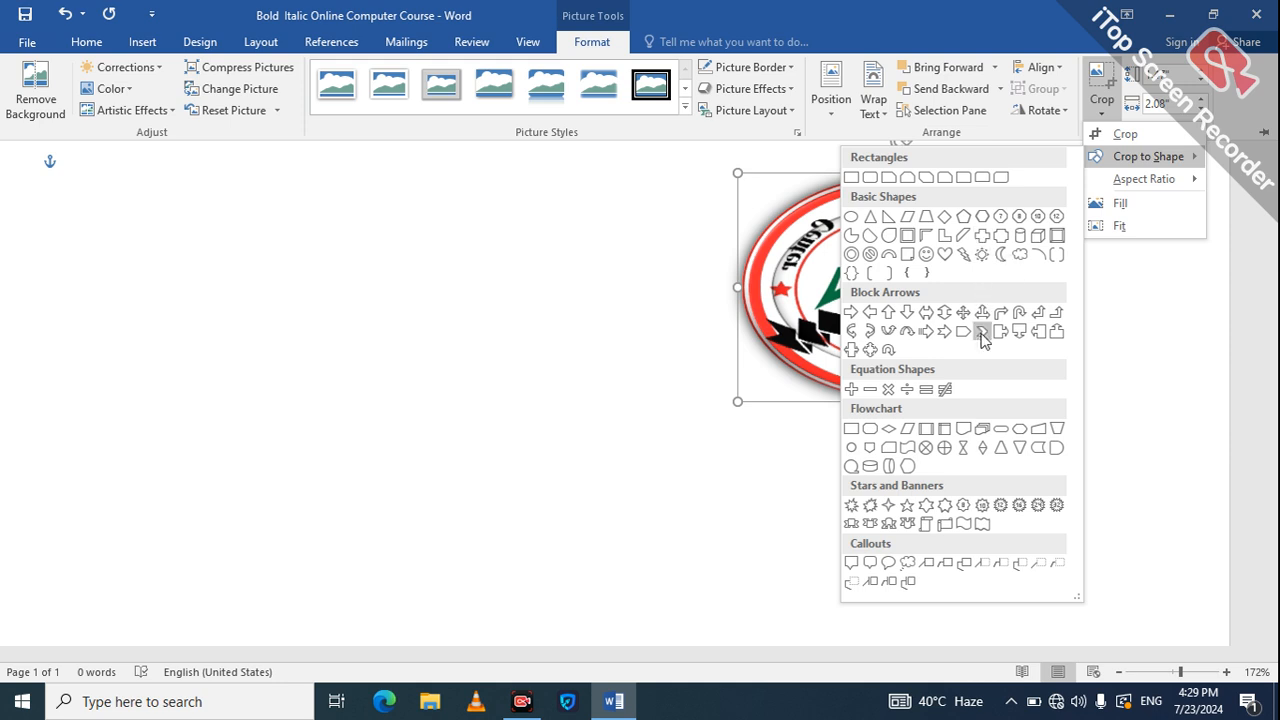
{"action": "left_click", "coordinate": [890, 239]}
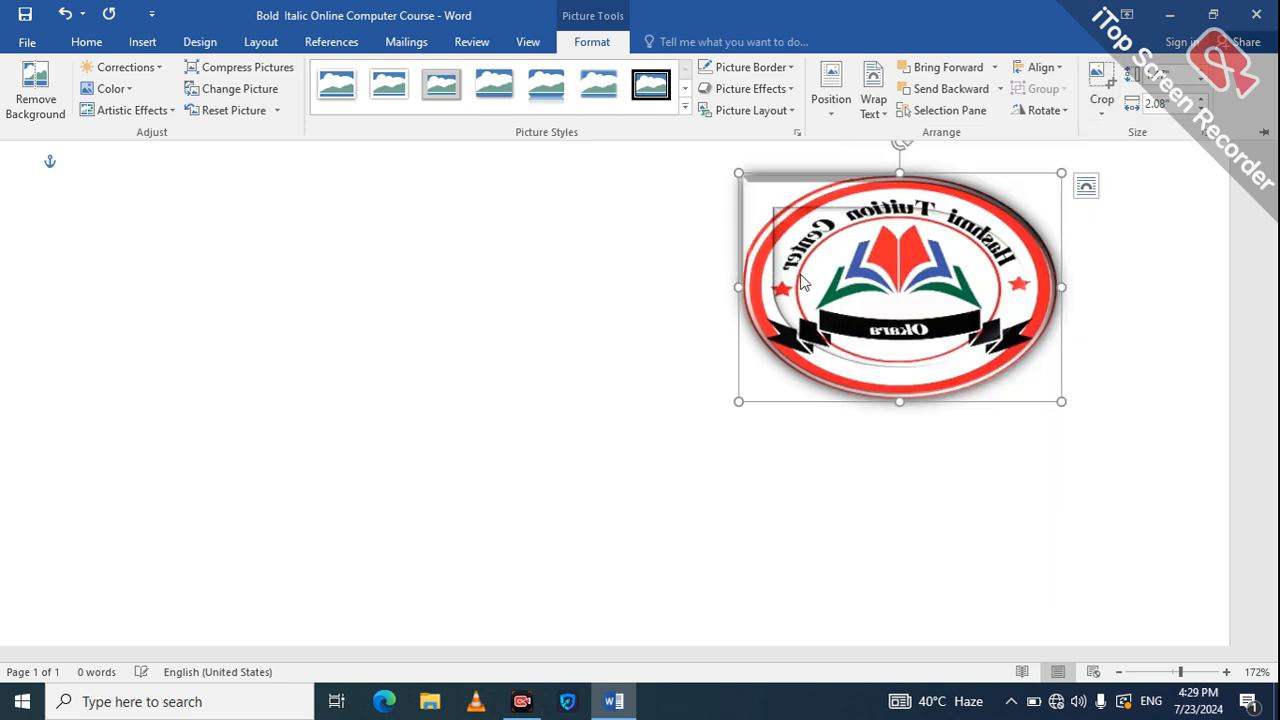
{"action": "key", "text": "ctrl+F1"}
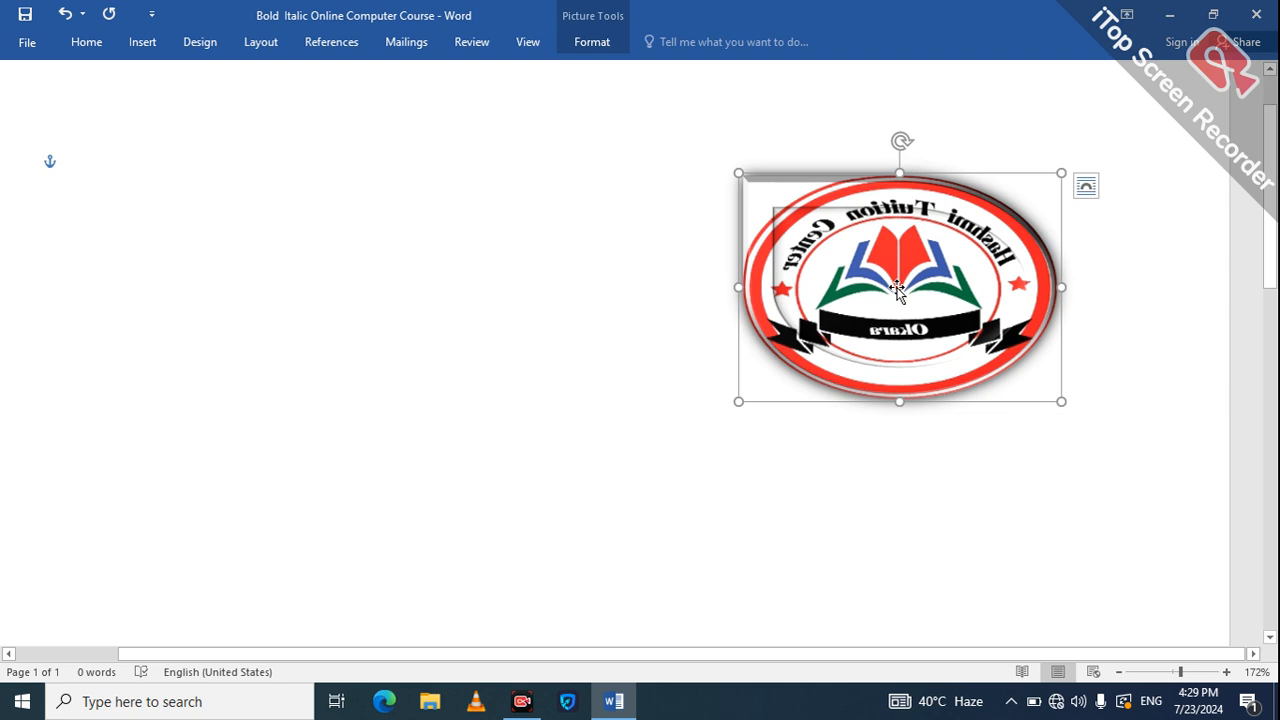
{"action": "left_click_drag", "start_coordinate": [897, 290], "coordinate": [896, 290]}
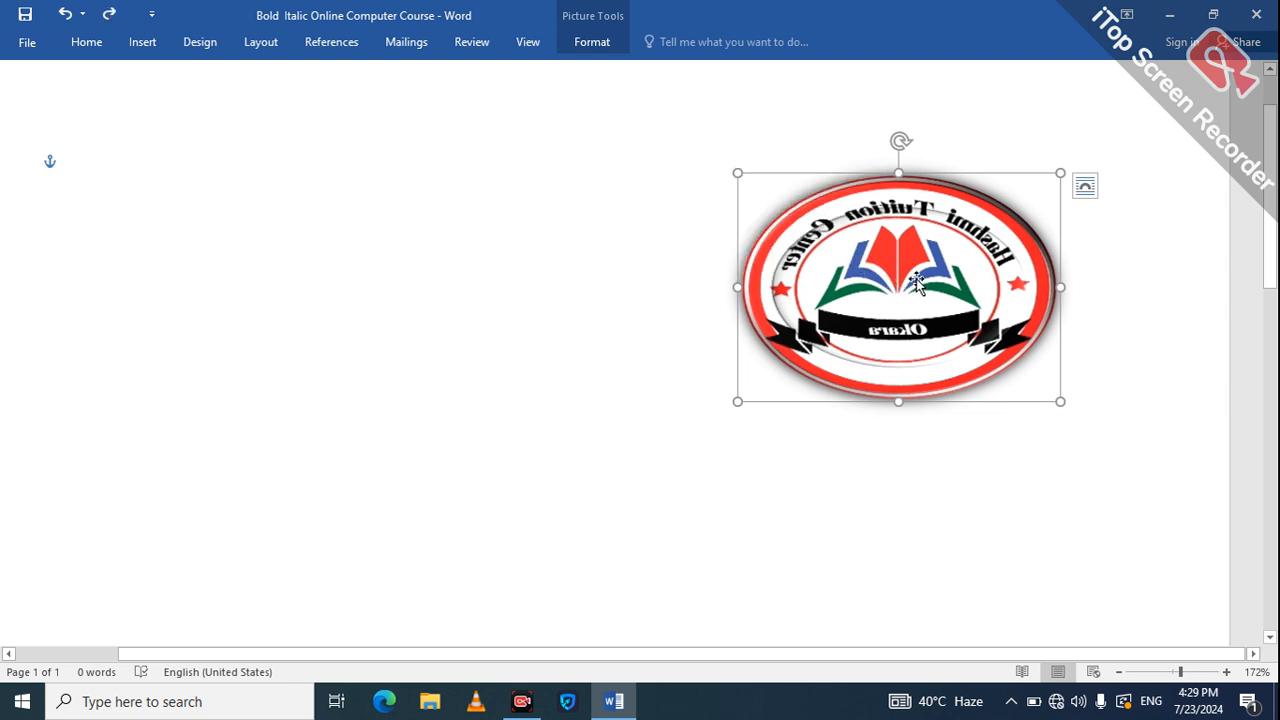
Apply a 5:3 aspect-ratio crop frame to the logo.
{"action": "left_click", "coordinate": [591, 44]}
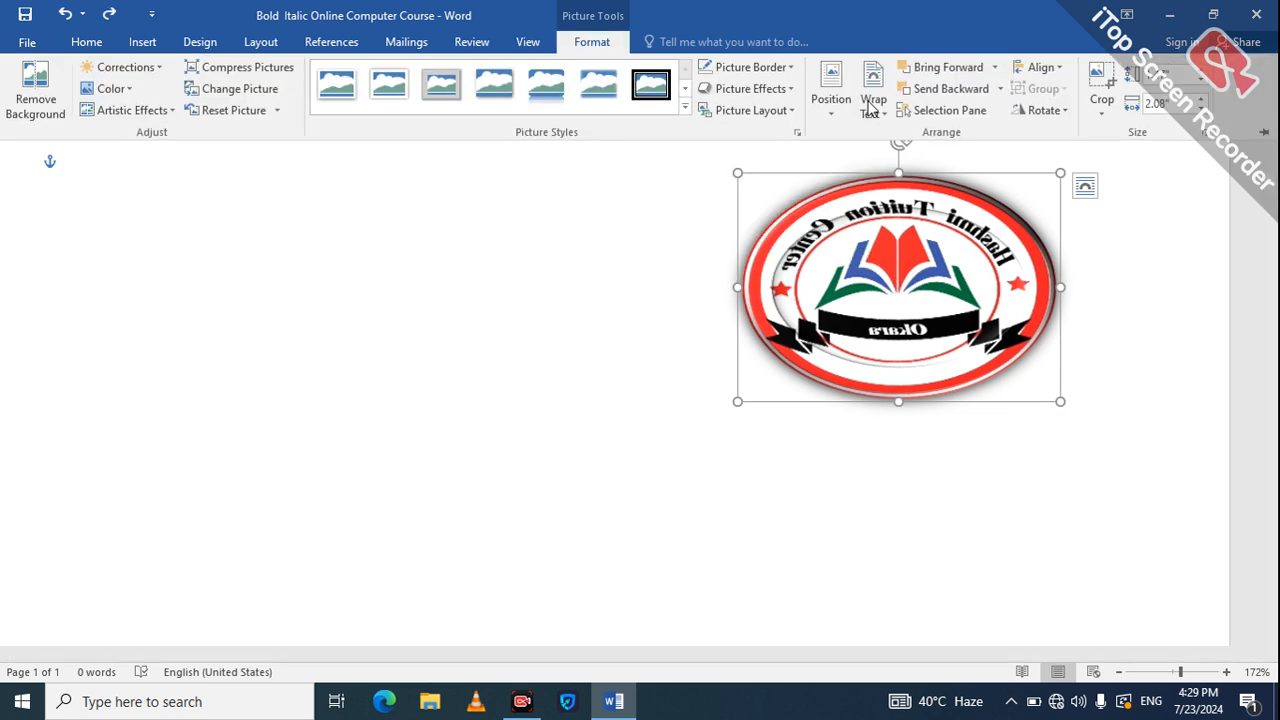
{"action": "left_click", "coordinate": [1102, 118]}
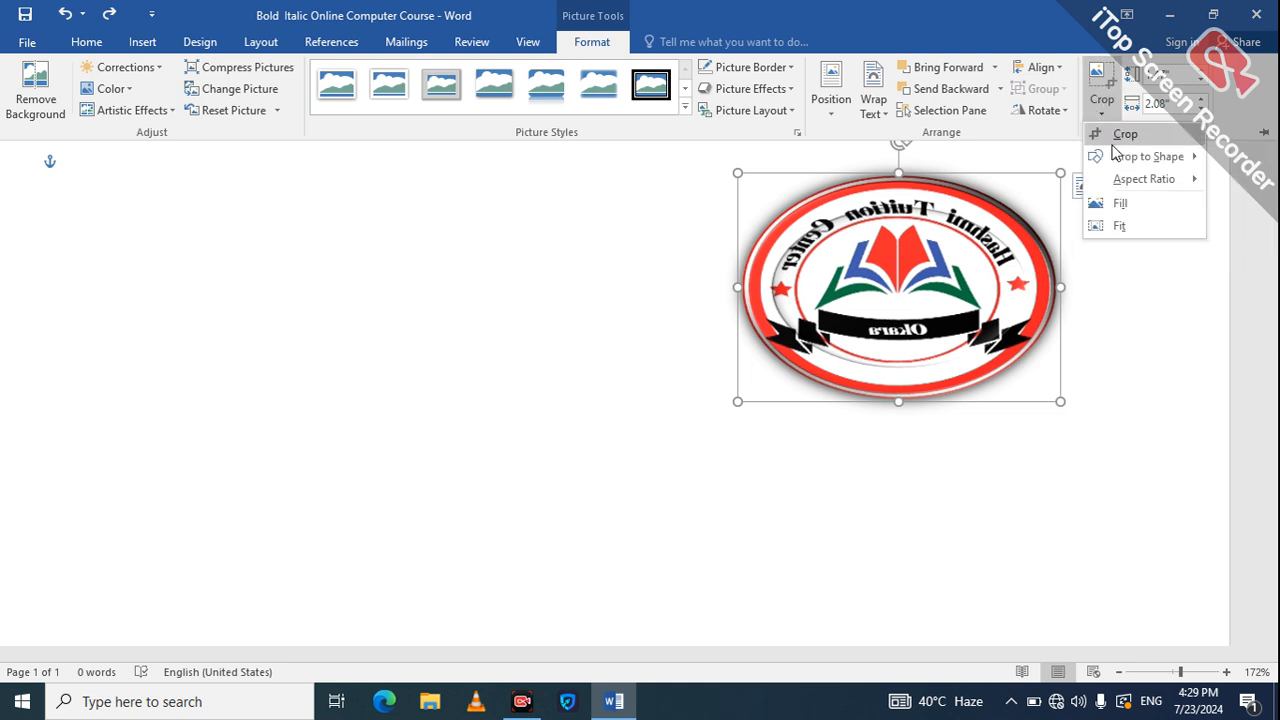
{"action": "mouse_move", "coordinate": [1125, 180]}
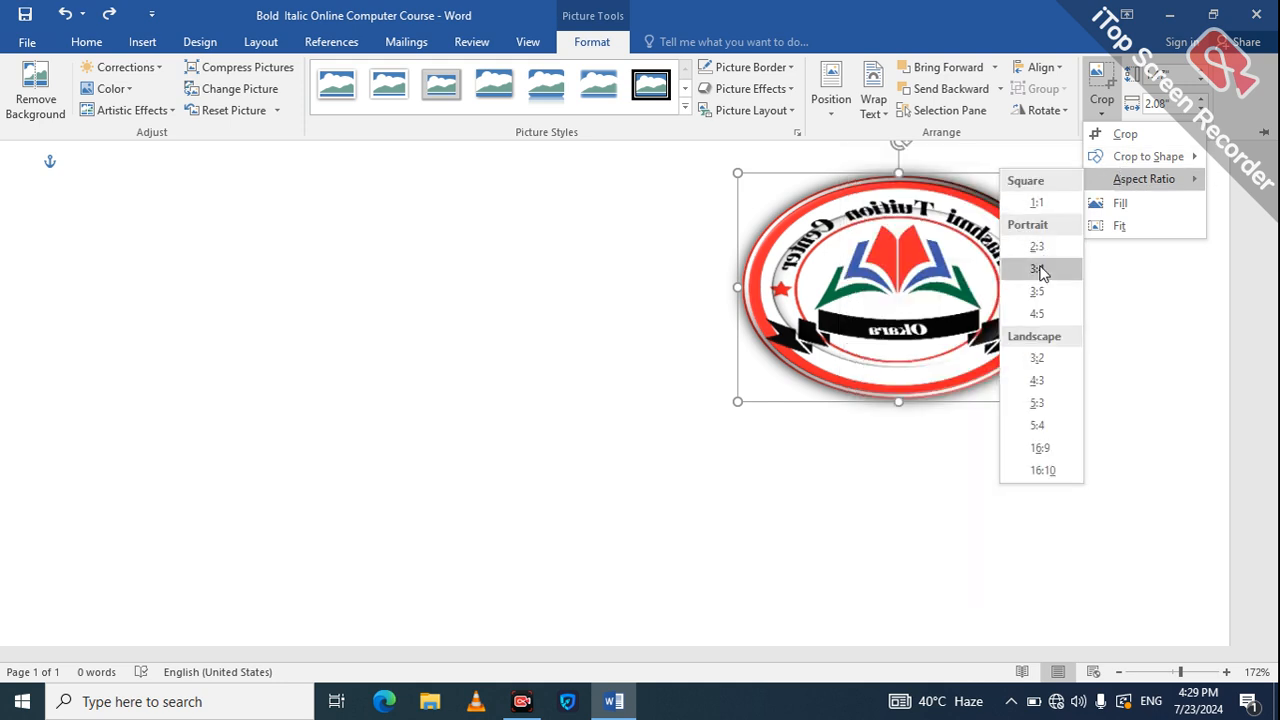
{"action": "left_click", "coordinate": [1038, 402]}
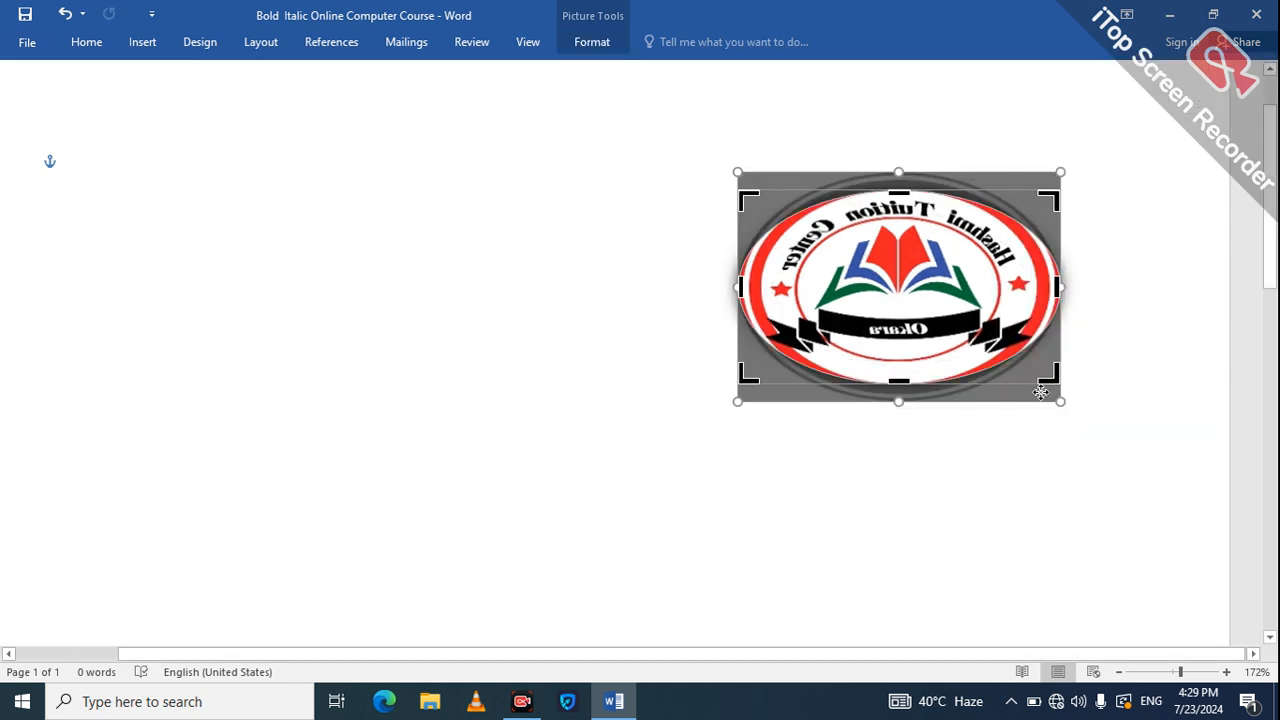
Look over the logo's Wrap Text options and the Insert tab without changing anything.
{"action": "left_click", "coordinate": [592, 45]}
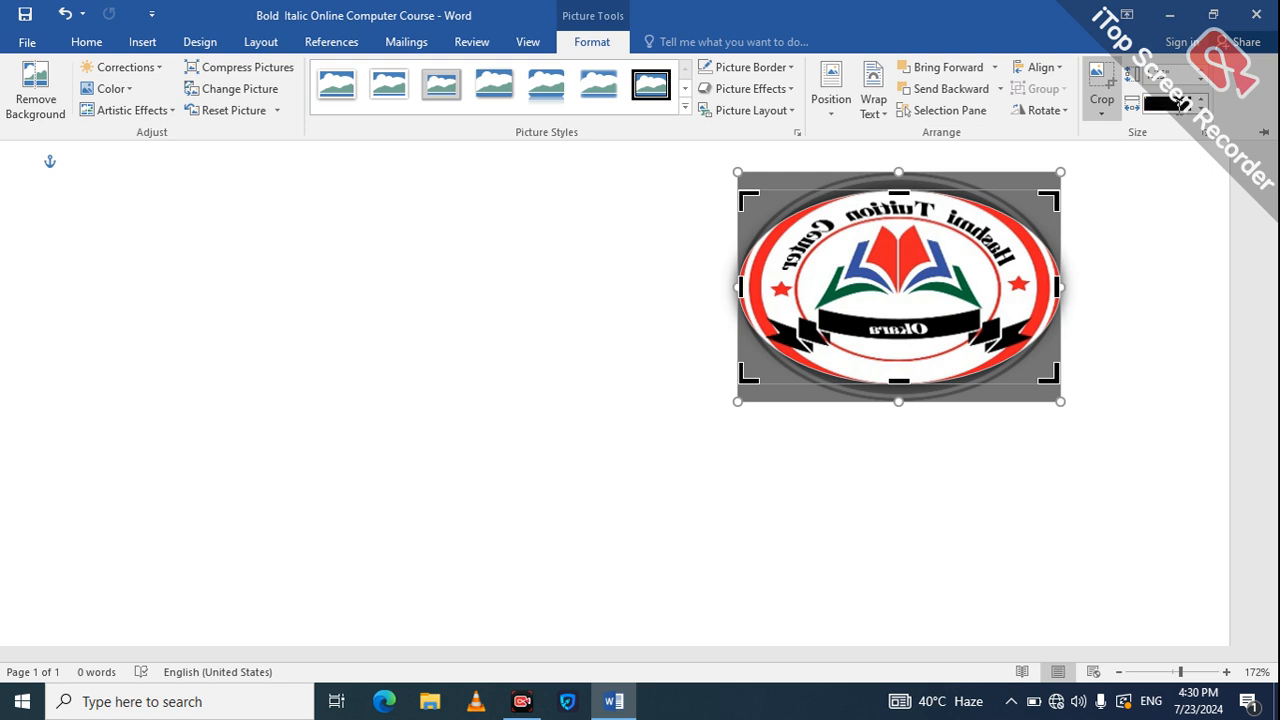
{"action": "left_click", "coordinate": [876, 121]}
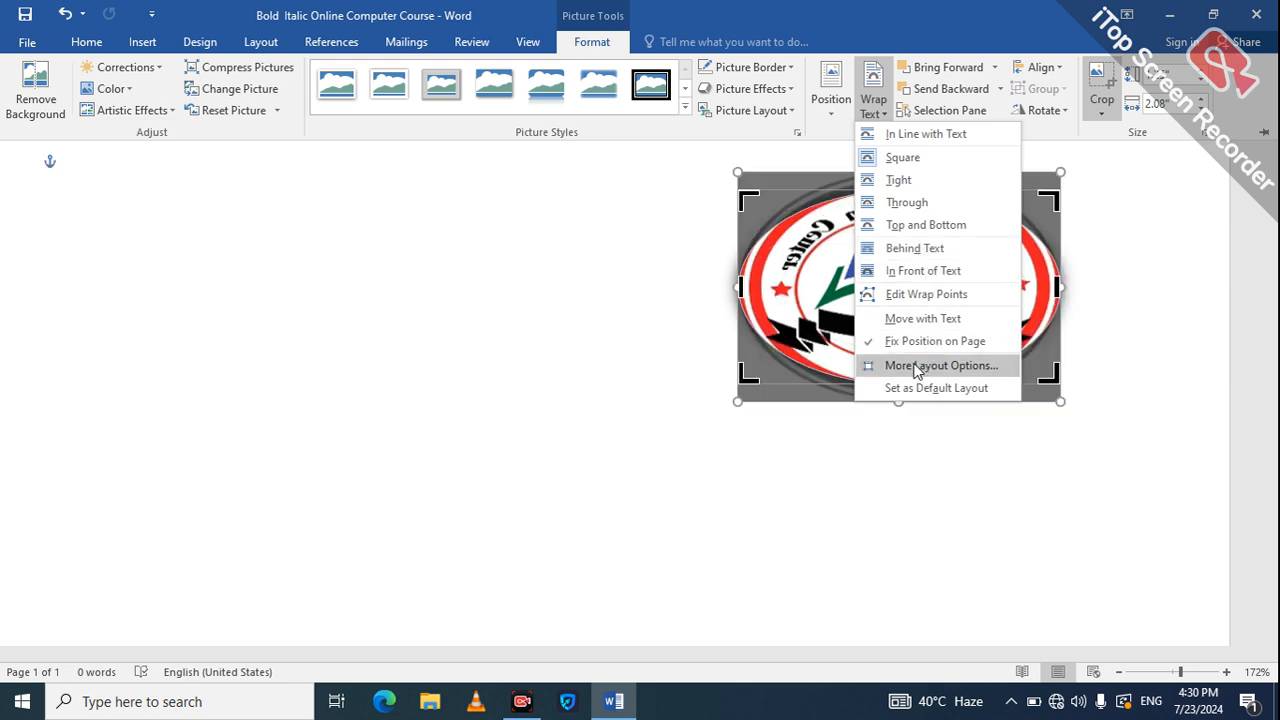
{"action": "left_click", "coordinate": [906, 397]}
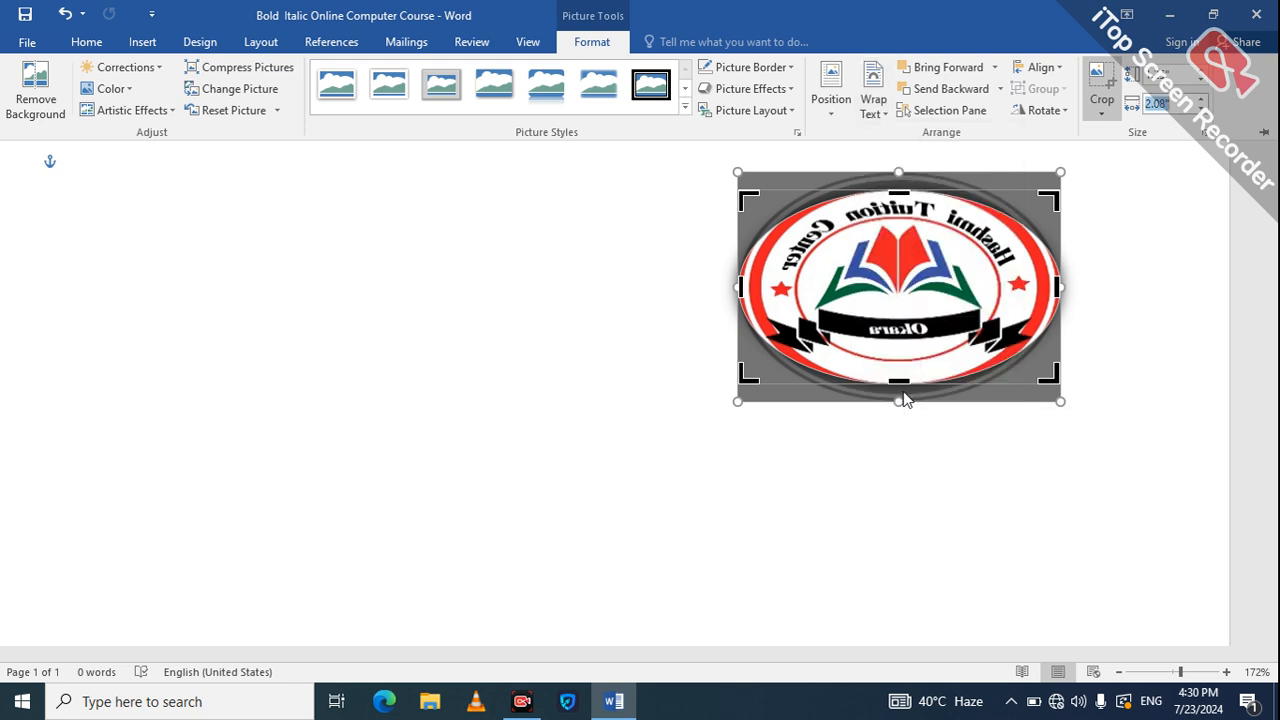
{"action": "key", "text": "ctrl+F1"}
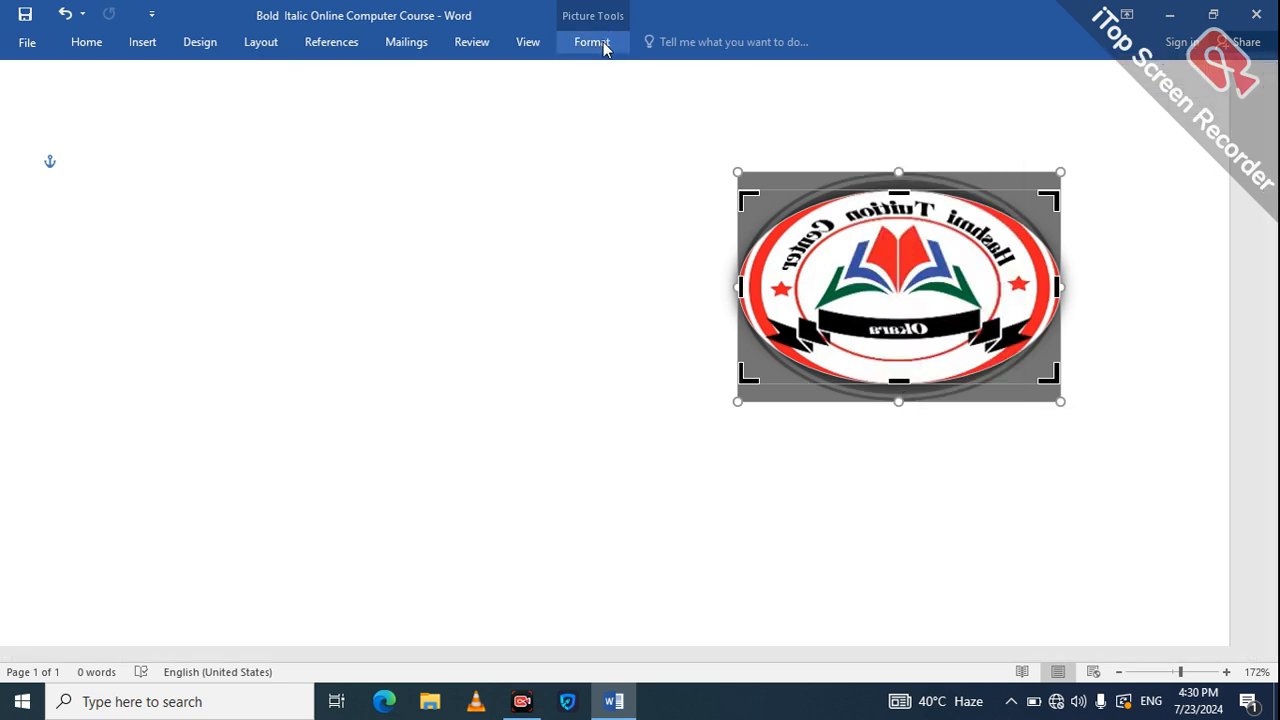
{"action": "left_click", "coordinate": [146, 48]}
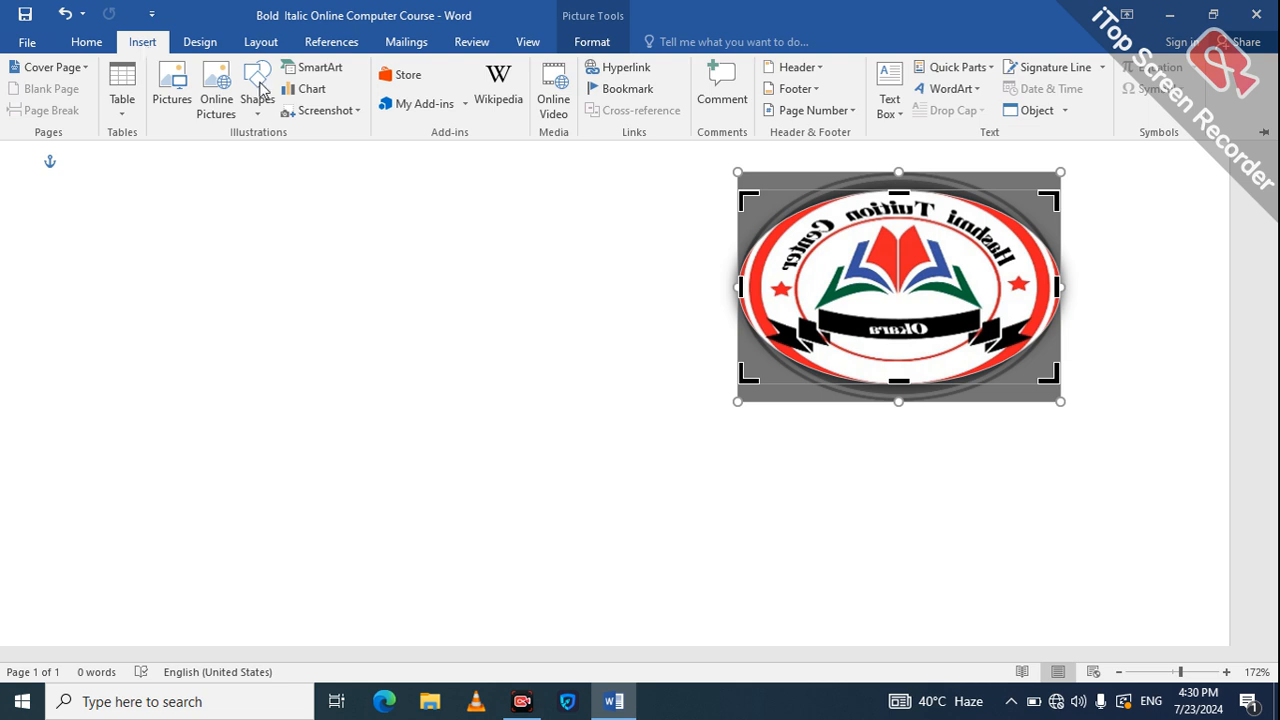
{"action": "left_click", "coordinate": [878, 255]}
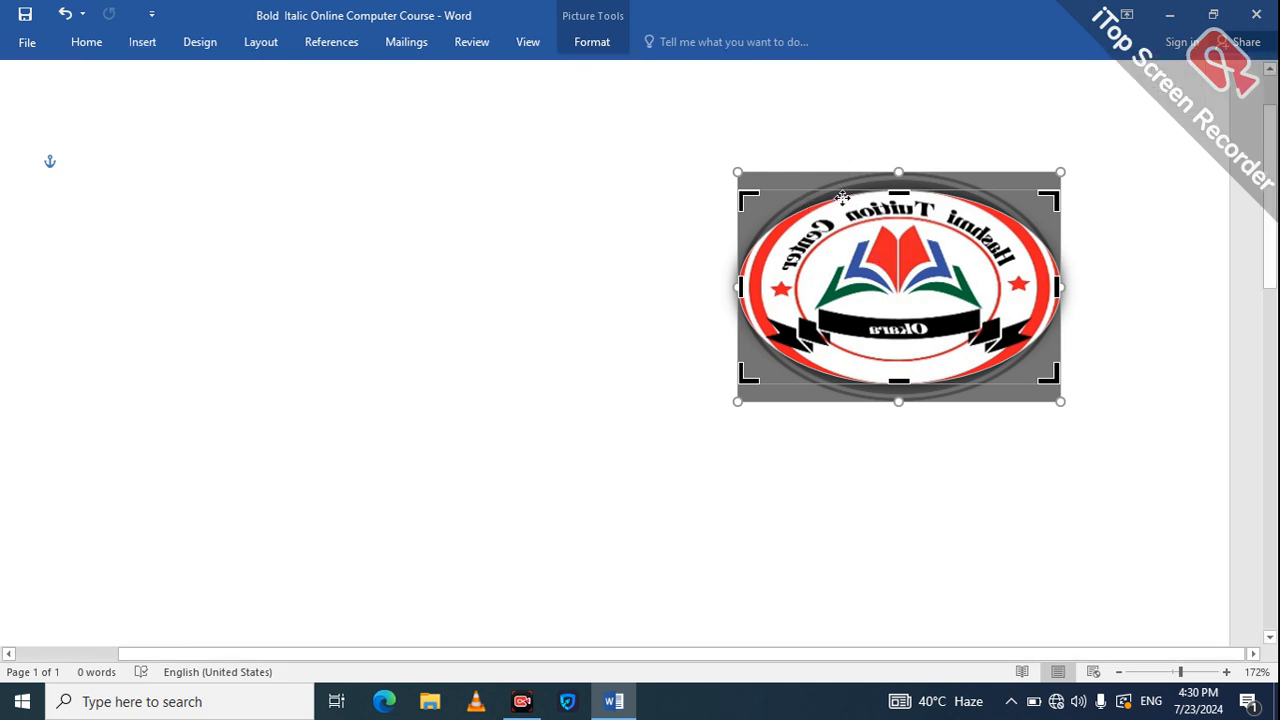
Exit crop mode and delete the logo picture, leaving the page empty.
{"action": "key", "text": "Escape"}
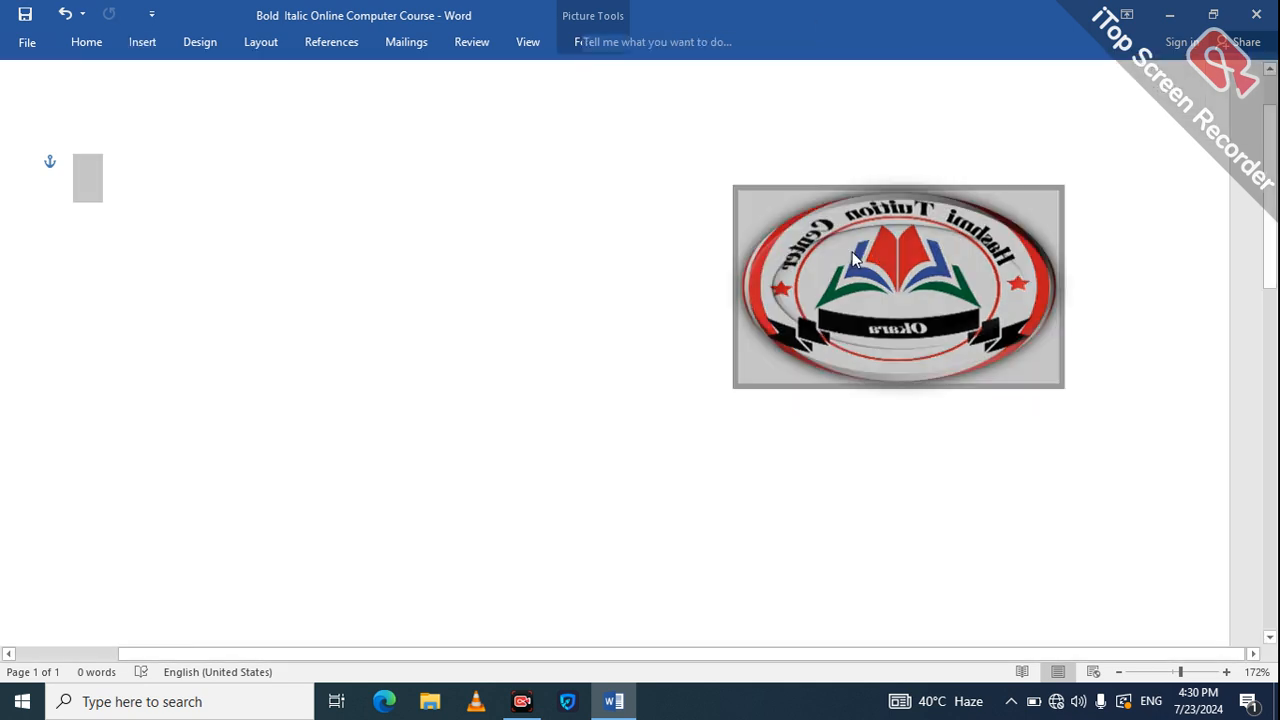
{"action": "key", "text": "ctrl+a"}
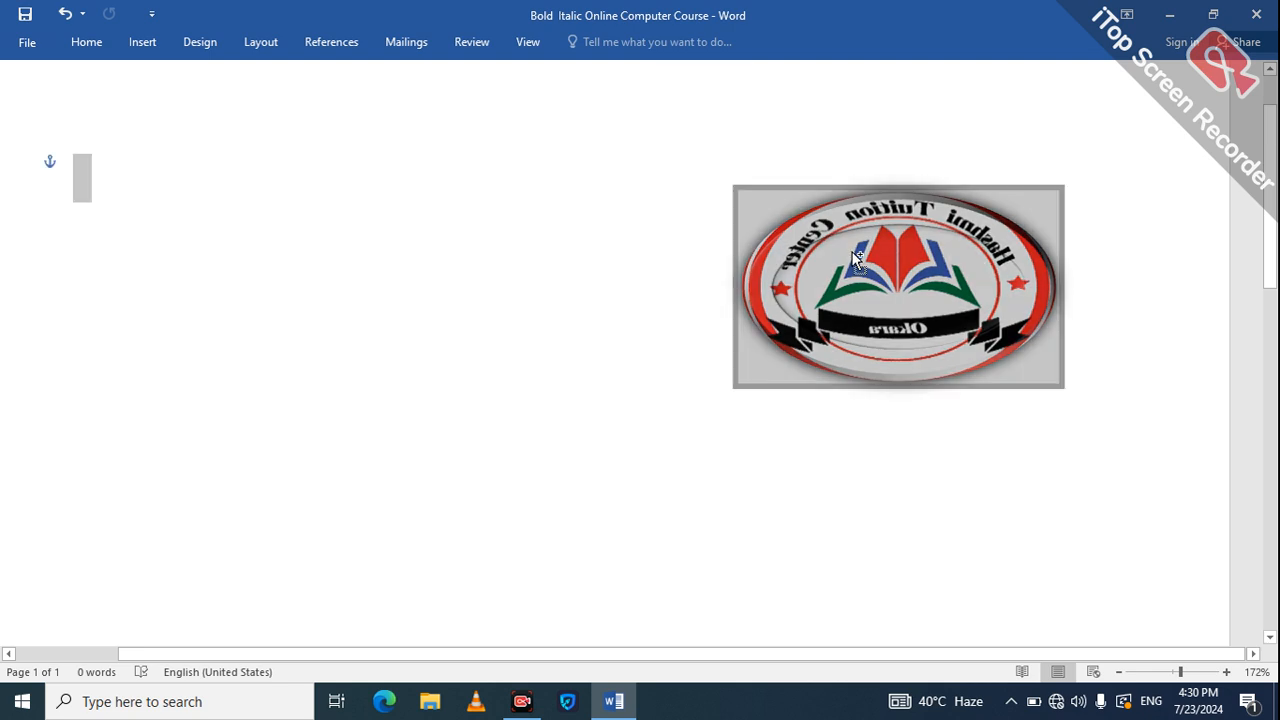
{"action": "key", "text": "Left"}
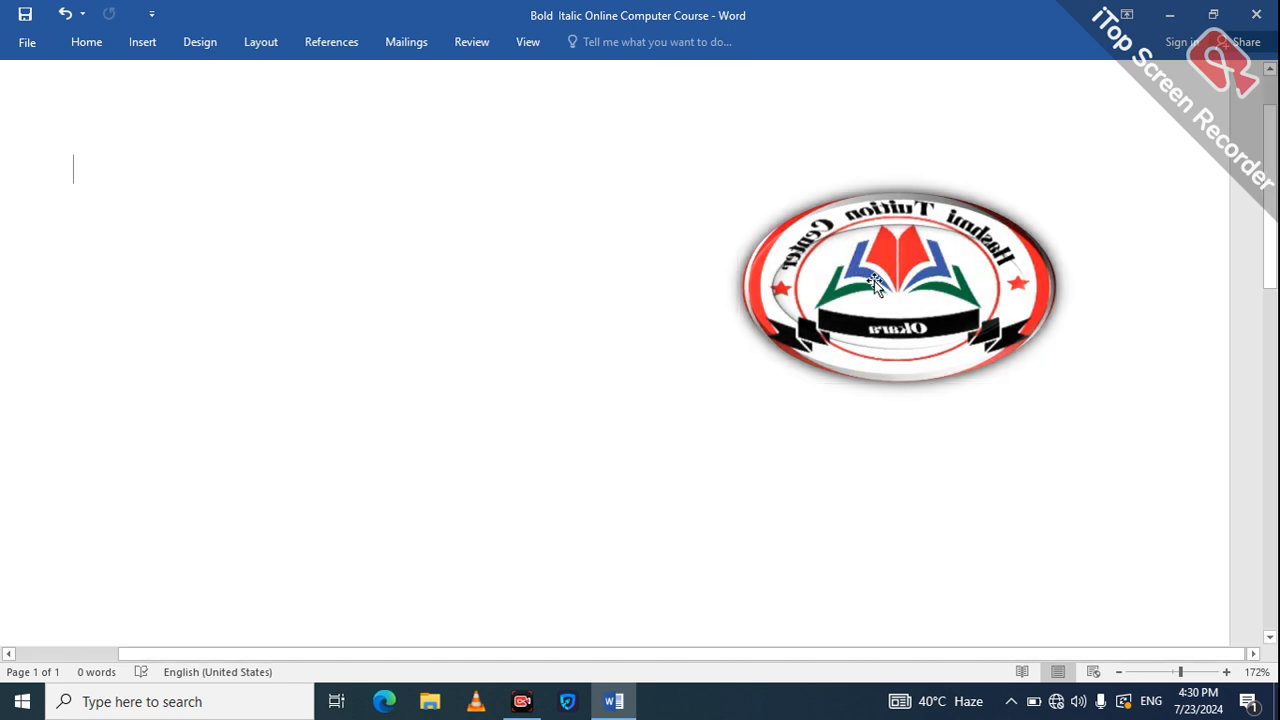
{"action": "left_click", "coordinate": [873, 294]}
{"action": "key", "text": "Delete"}
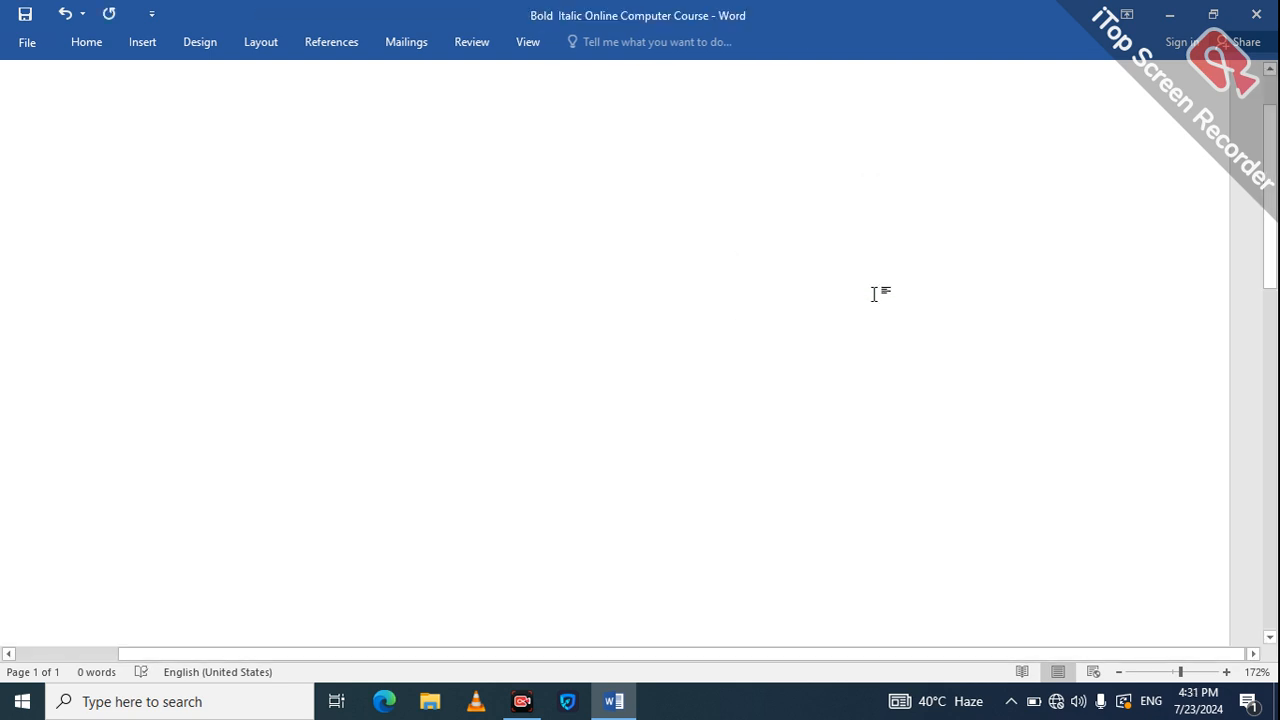
{"action": "key", "text": "ctrl+a"}
{"action": "key", "text": "Delete"}
{"action": "left_click", "coordinate": [141, 45]}
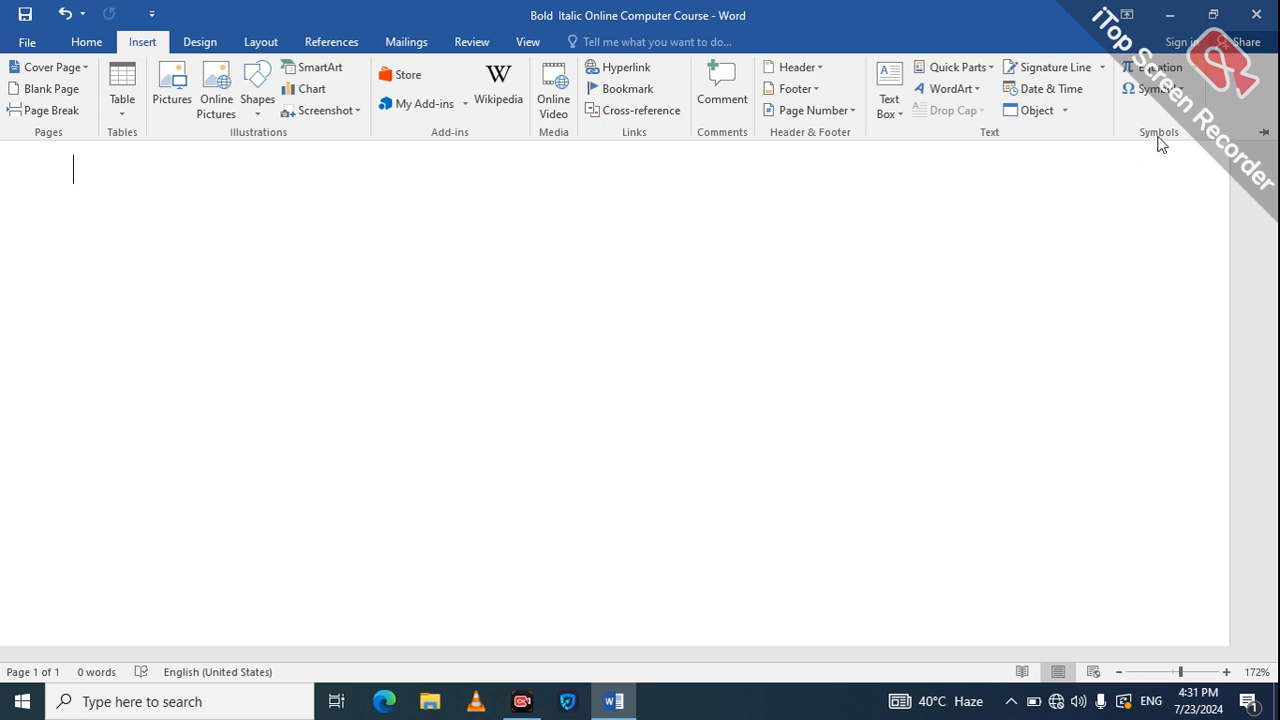
Insert the built-in Binomial Theorem equation (x + a)^n = Σ C(n,k) x^k a^(n−k).
{"action": "left_click", "coordinate": [1195, 73]}
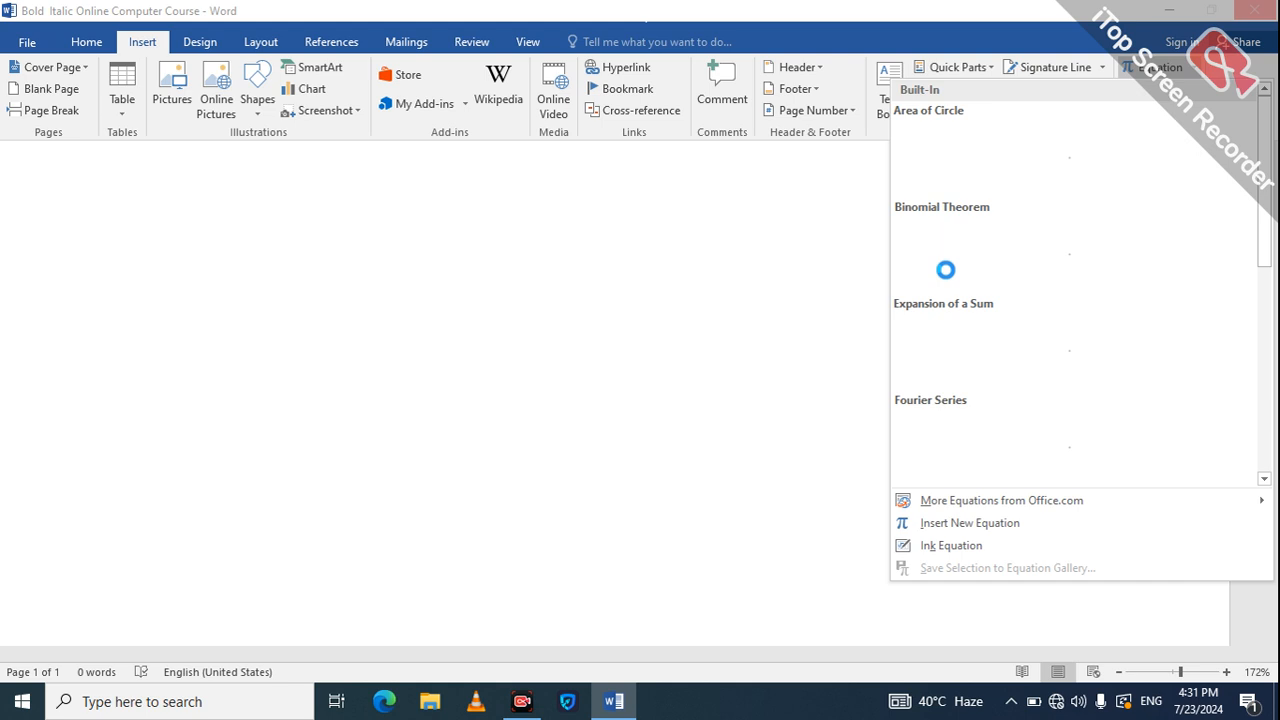
{"action": "left_click", "coordinate": [952, 163]}
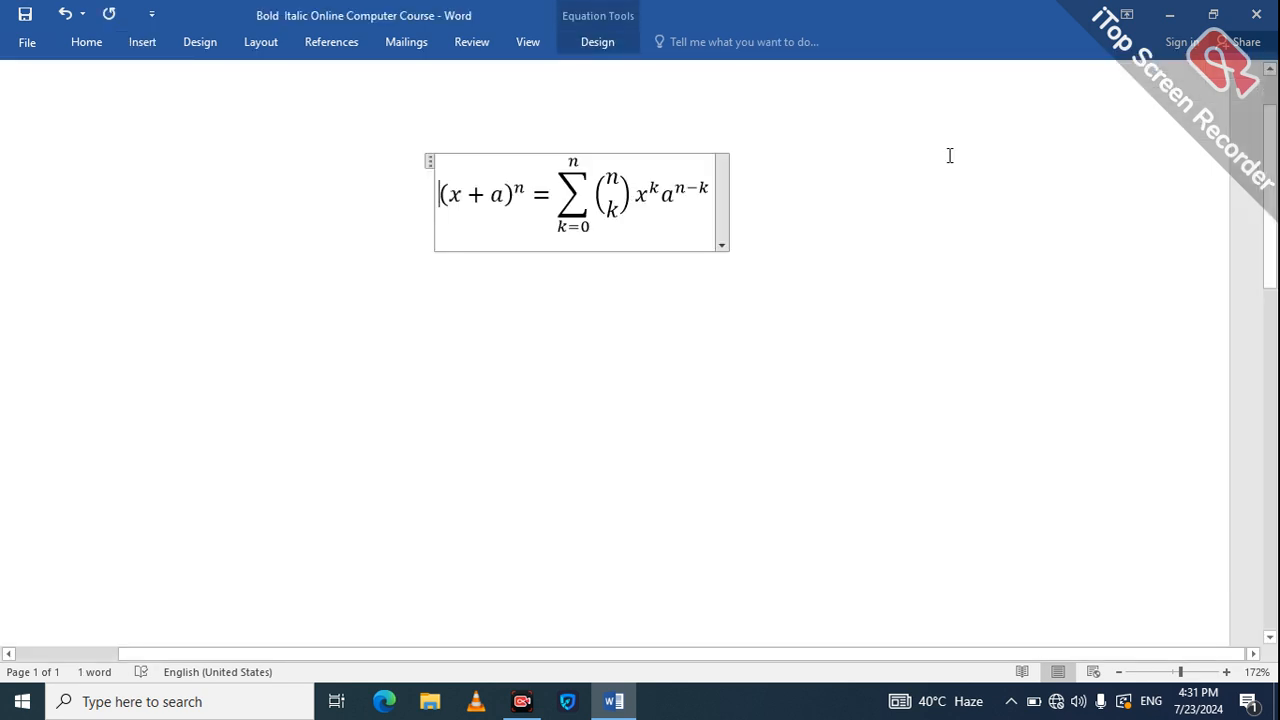
Change the exponent of (x + a) from n to 2.
{"action": "double_click", "coordinate": [505, 195]}
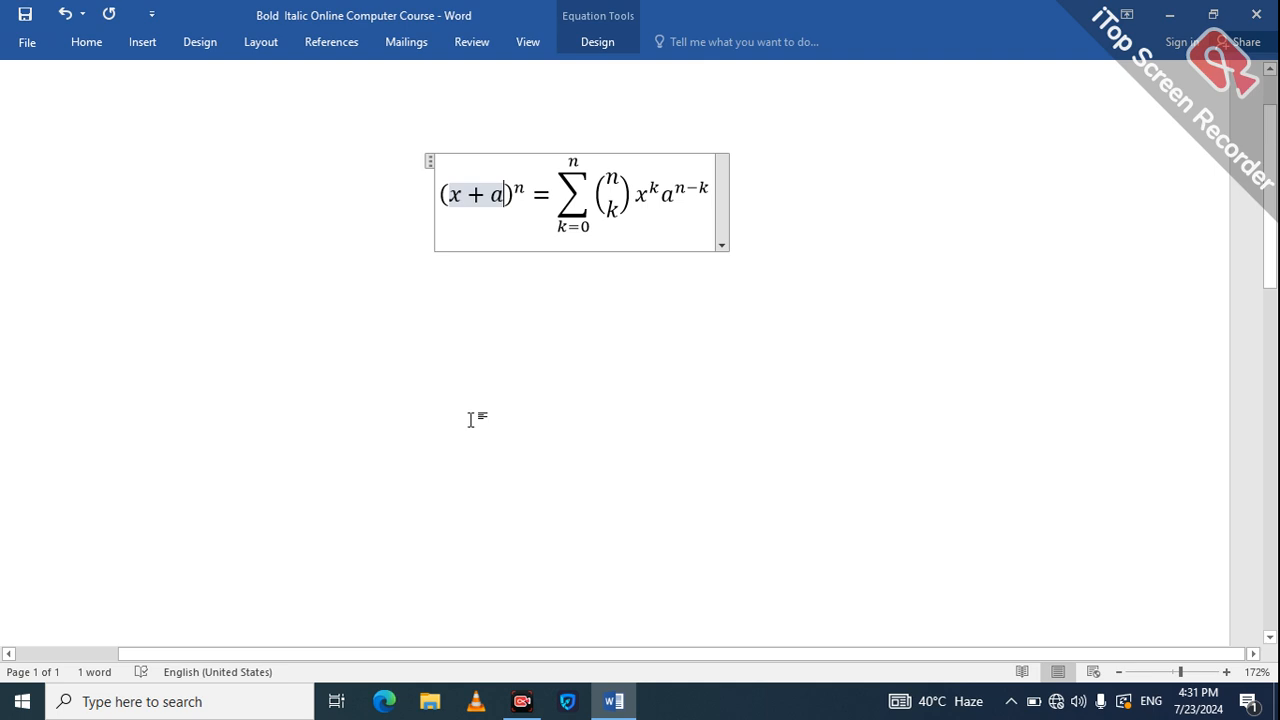
{"action": "left_click", "coordinate": [522, 353]}
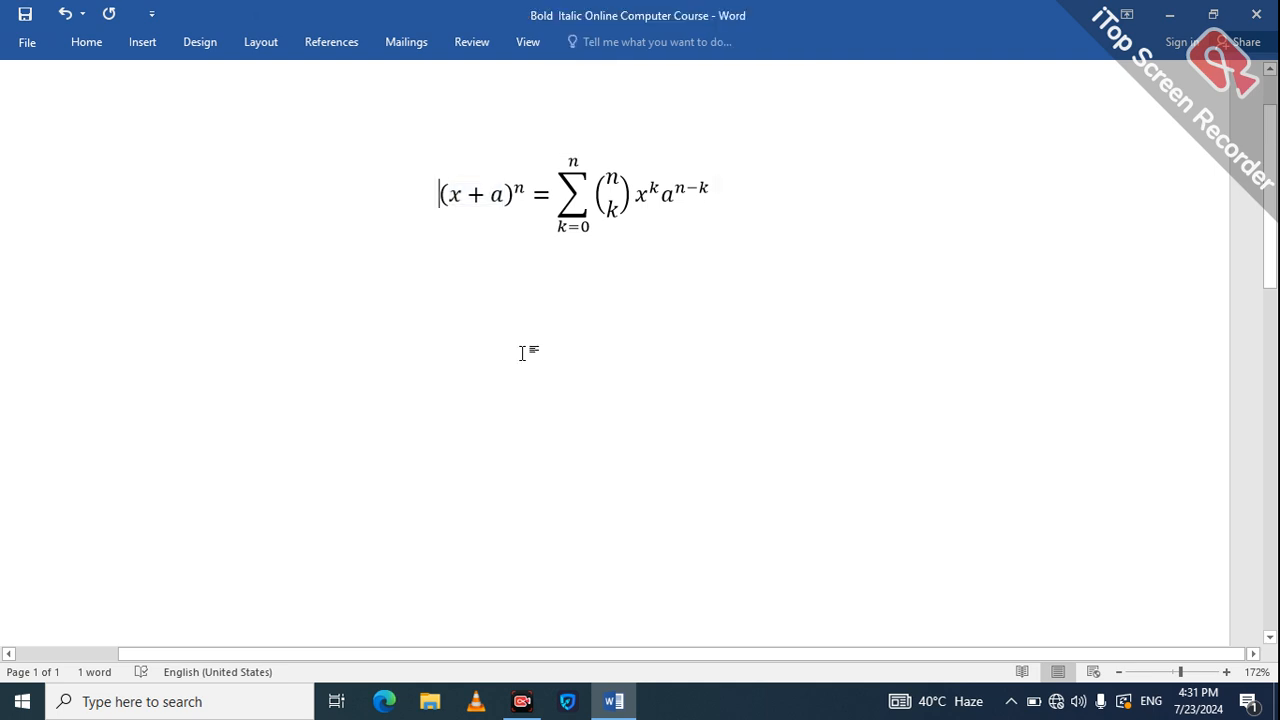
{"action": "double_click", "coordinate": [521, 186]}
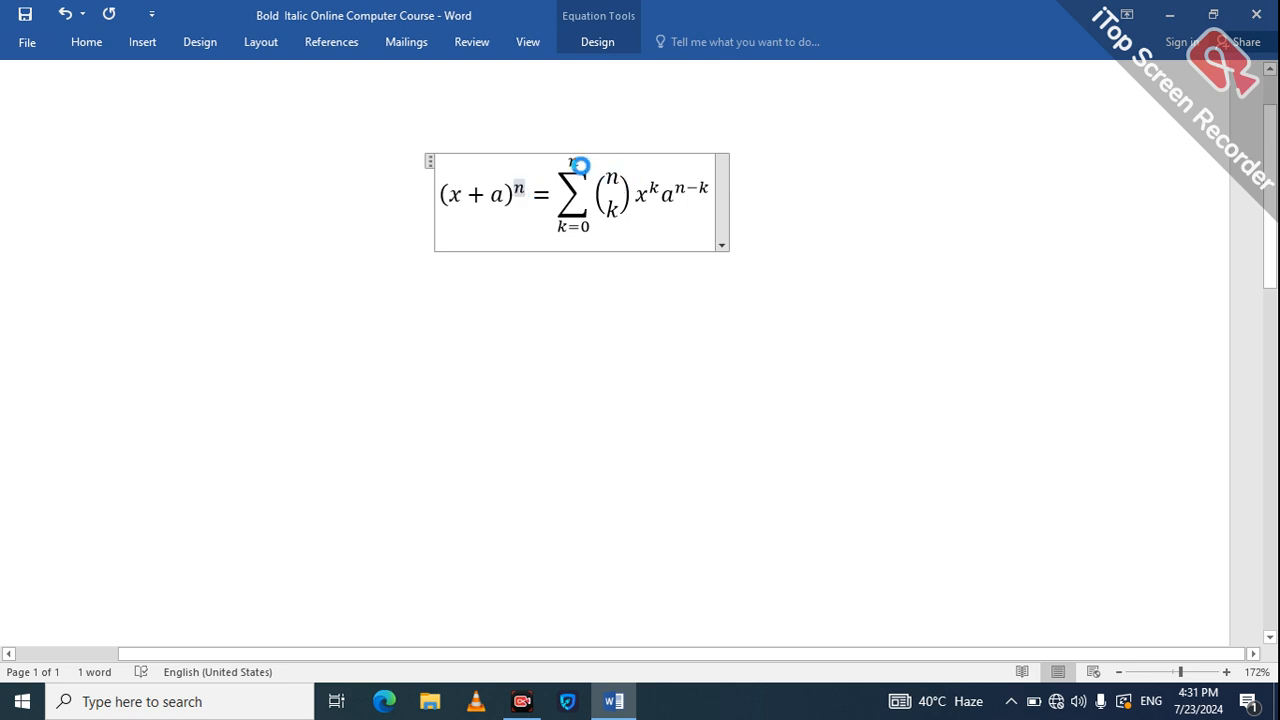
{"action": "type", "text": "2"}
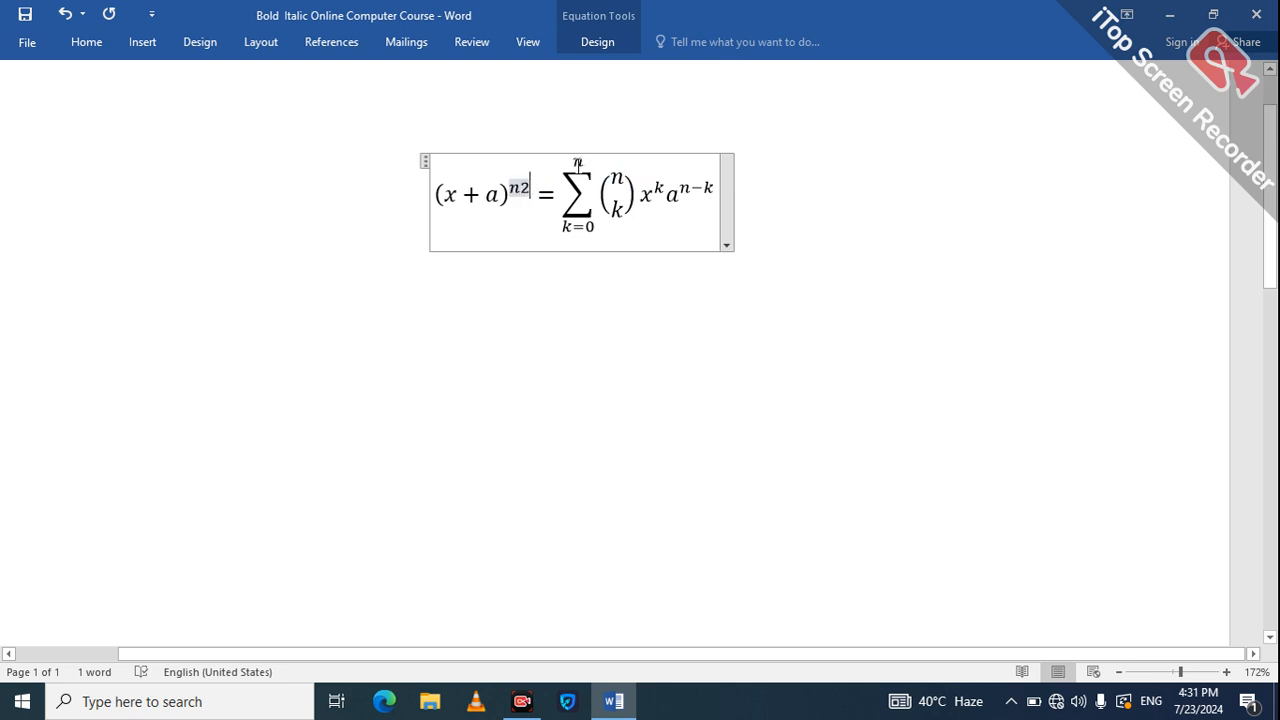
{"action": "key", "text": "BackSpace"}
{"action": "key", "text": "BackSpace"}
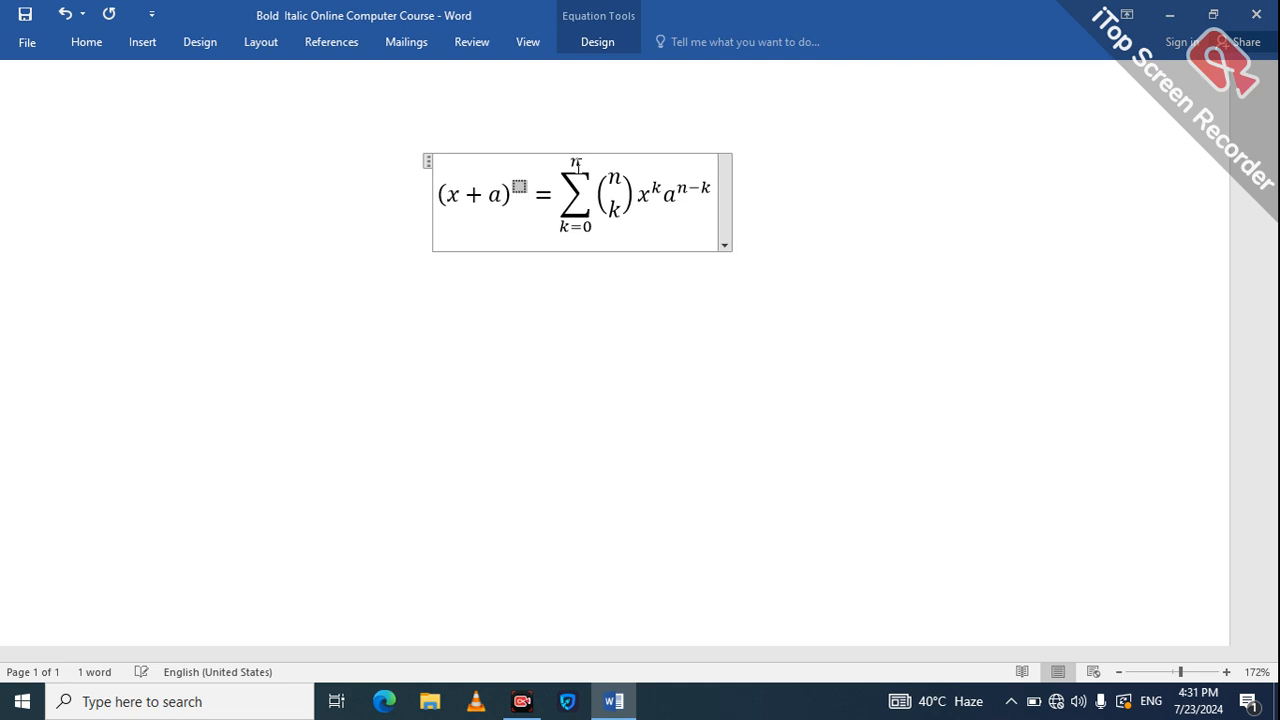
{"action": "type", "text": "2"}
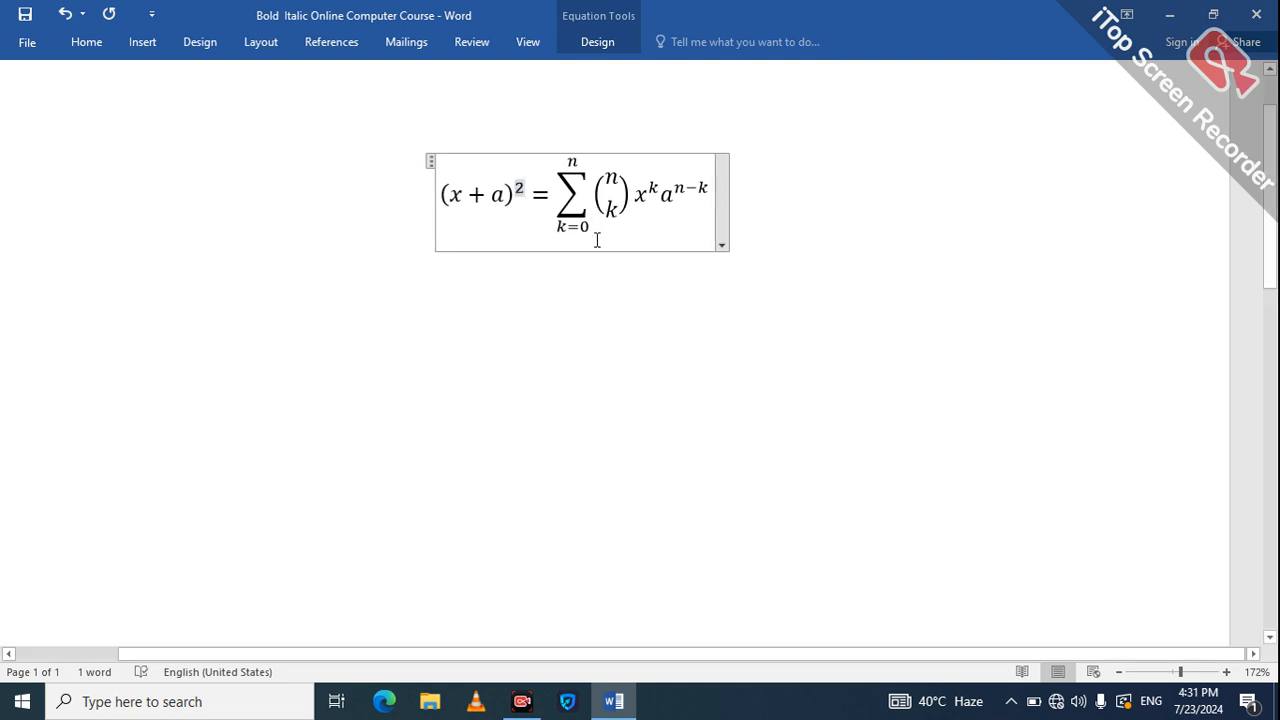
{"action": "key", "text": "Right"}
{"action": "key", "text": "Right"}
Replace the n-over-k binomial coefficient with 3.
{"action": "double_click", "coordinate": [591, 226]}
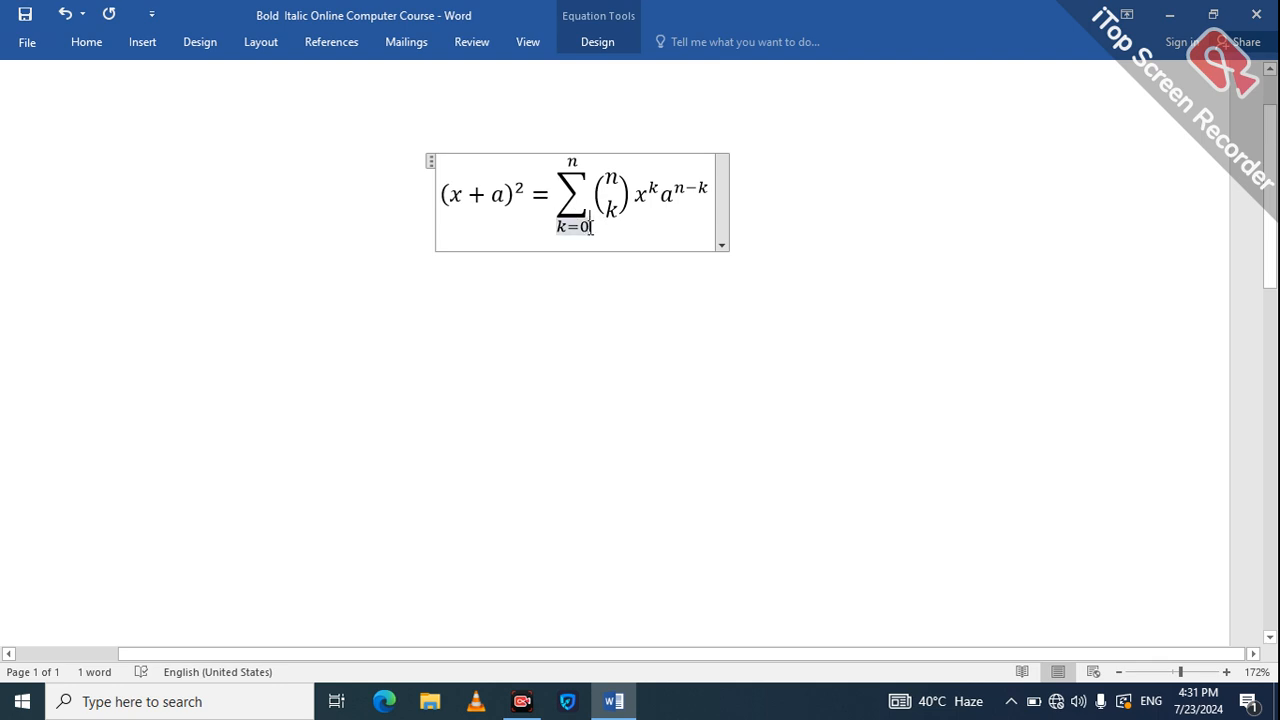
{"action": "left_click", "coordinate": [621, 178]}
{"action": "double_click", "coordinate": [623, 181]}
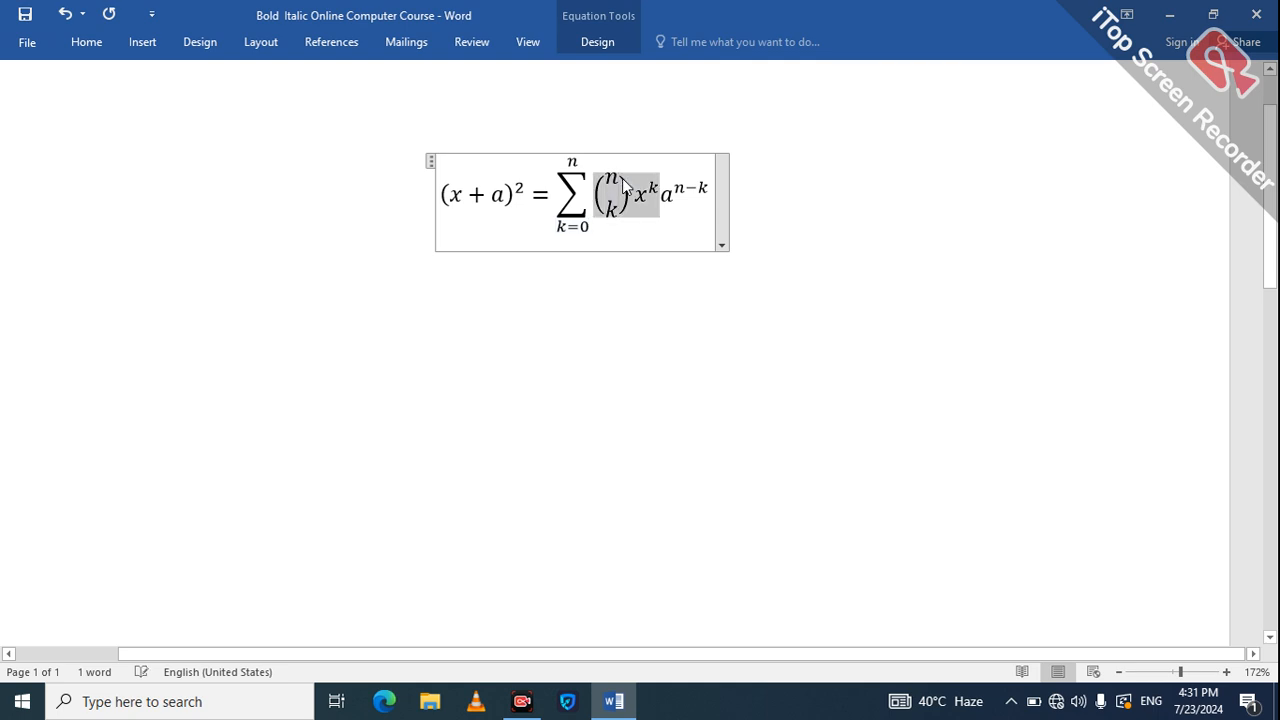
{"action": "left_click", "coordinate": [620, 184]}
{"action": "key", "text": "BackSpace"}
{"action": "key", "text": "BackSpace"}
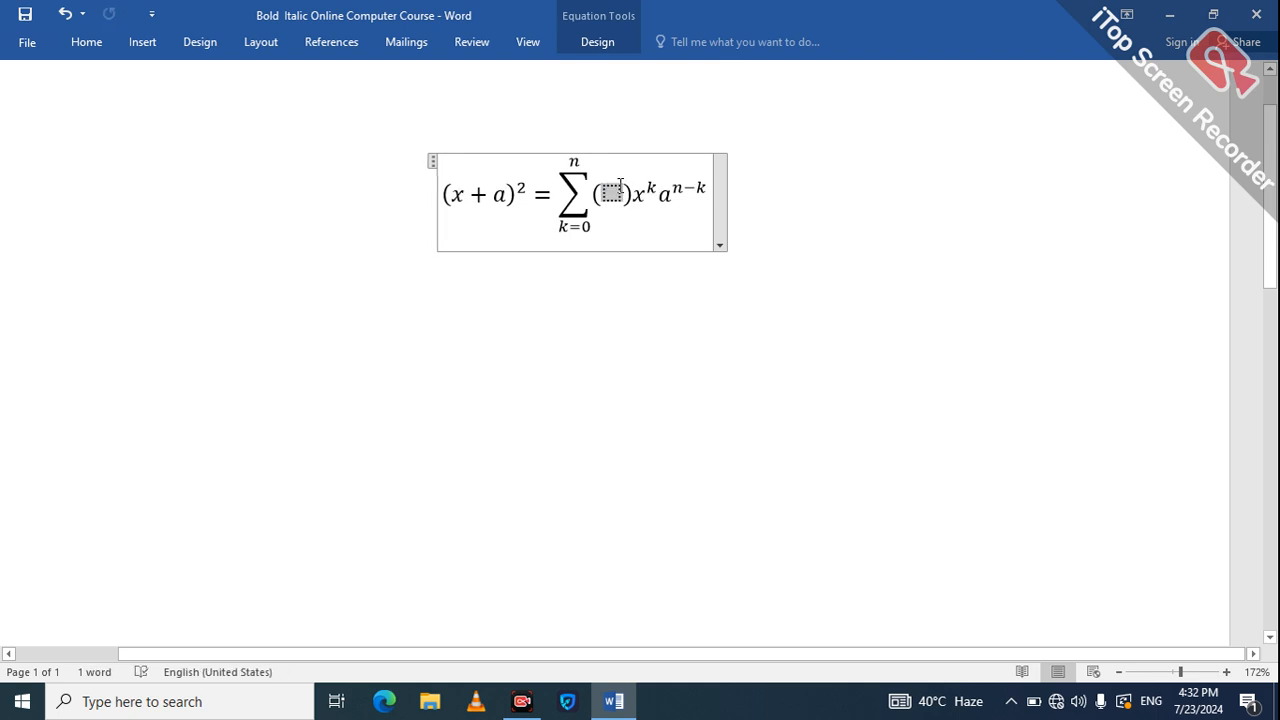
{"action": "type", "text": "3"}
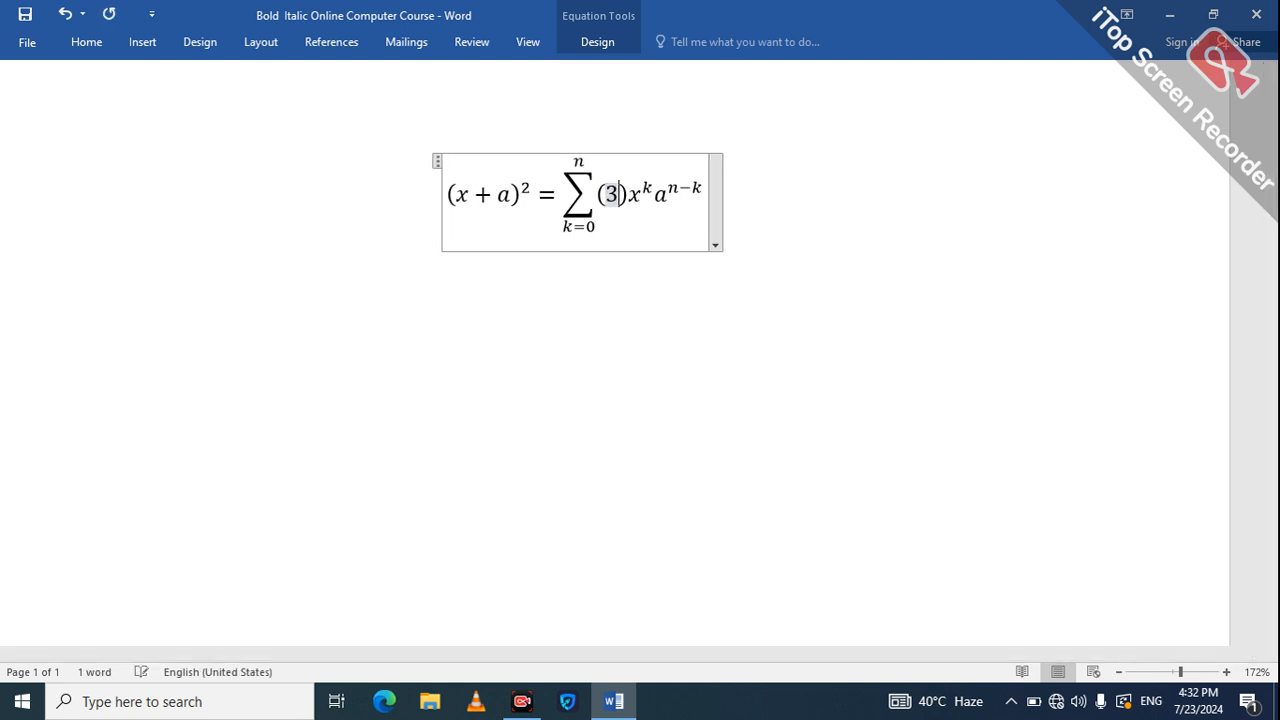
Change the exponent on a from n−k to 4+5.
{"action": "left_click", "coordinate": [679, 186]}
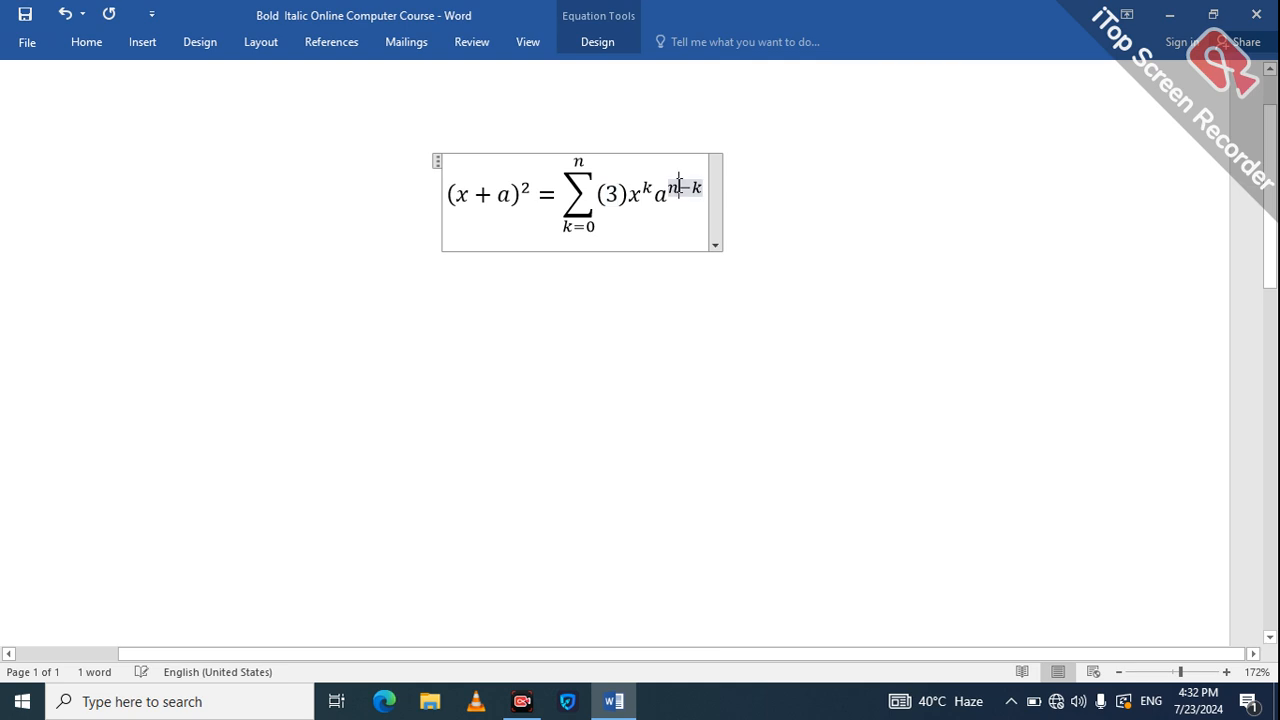
{"action": "key", "text": "BackSpace"}
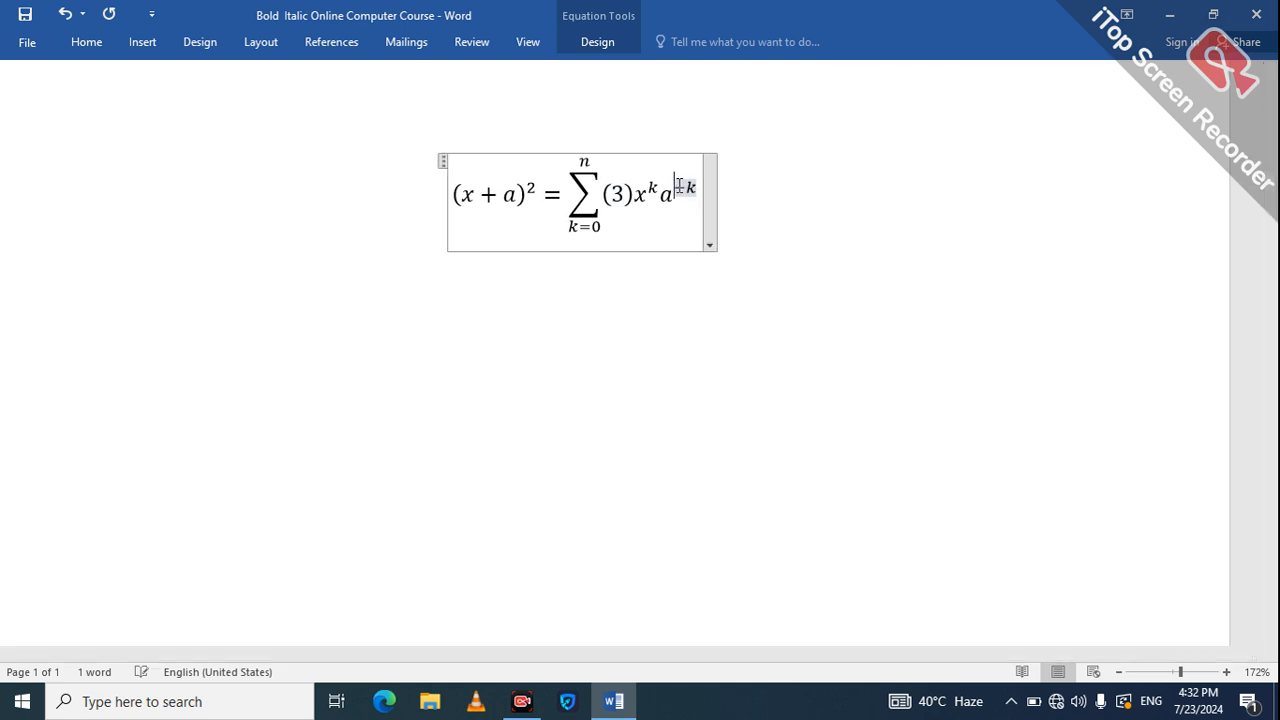
{"action": "type", "text": "4"}
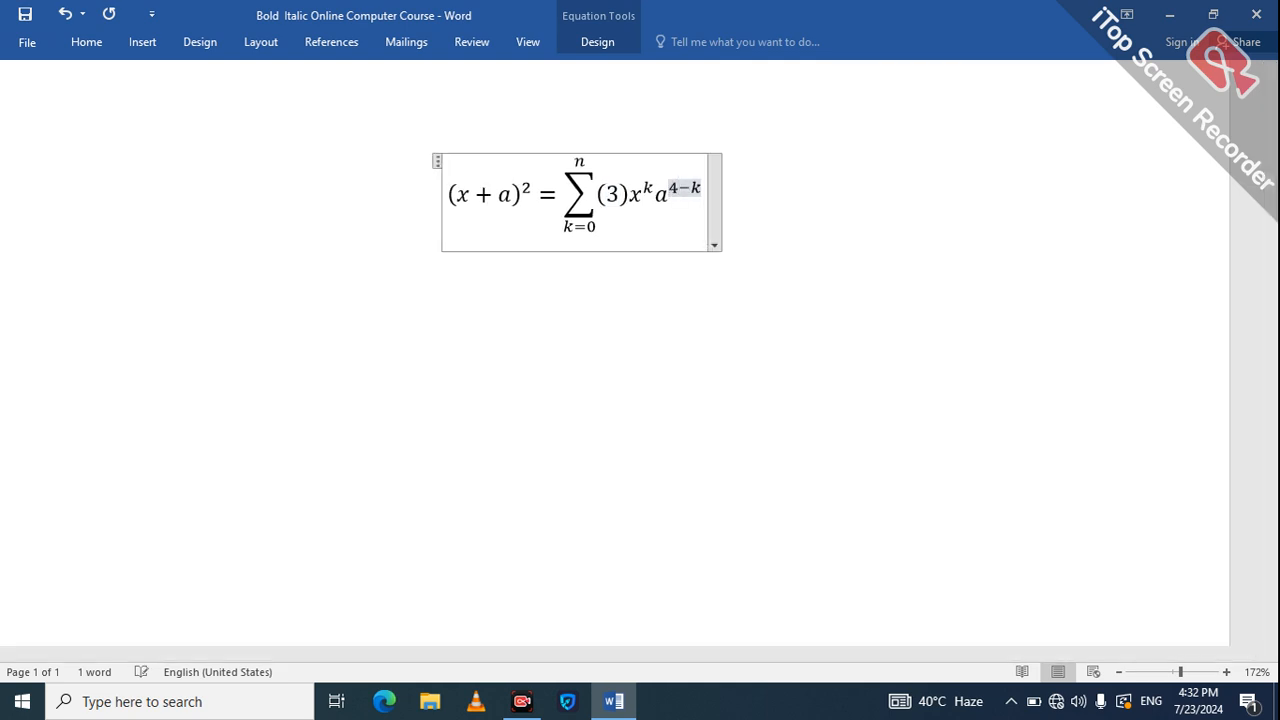
{"action": "key", "text": "Right"}
{"action": "key", "text": "Delete"}
{"action": "type", "text": "5"}
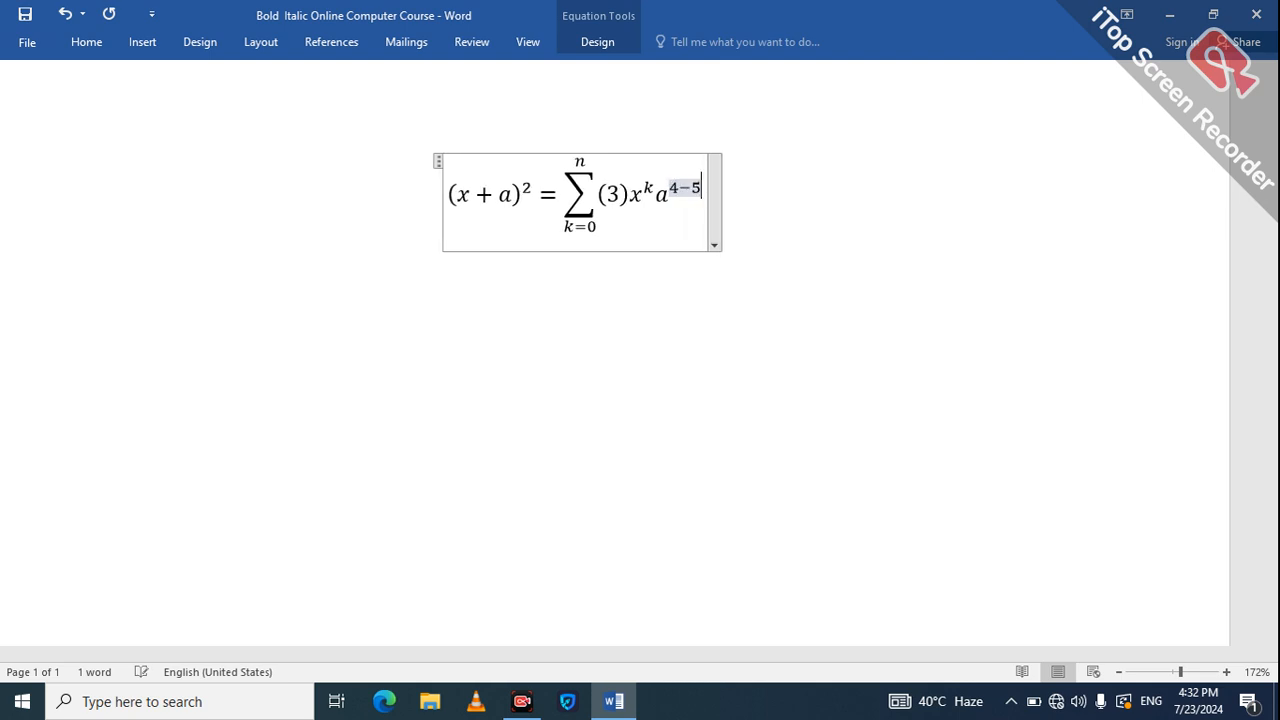
{"action": "key", "text": "Left"}
{"action": "key", "text": "BackSpace"}
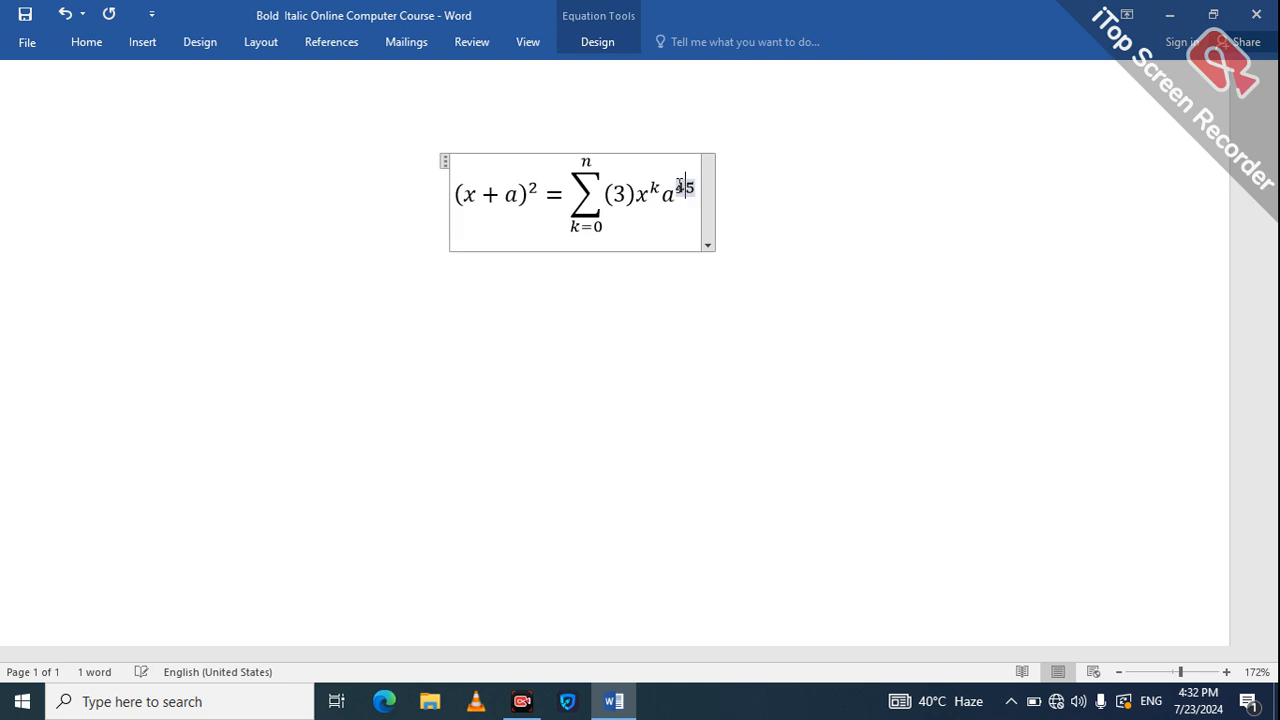
{"action": "type", "text": "+"}
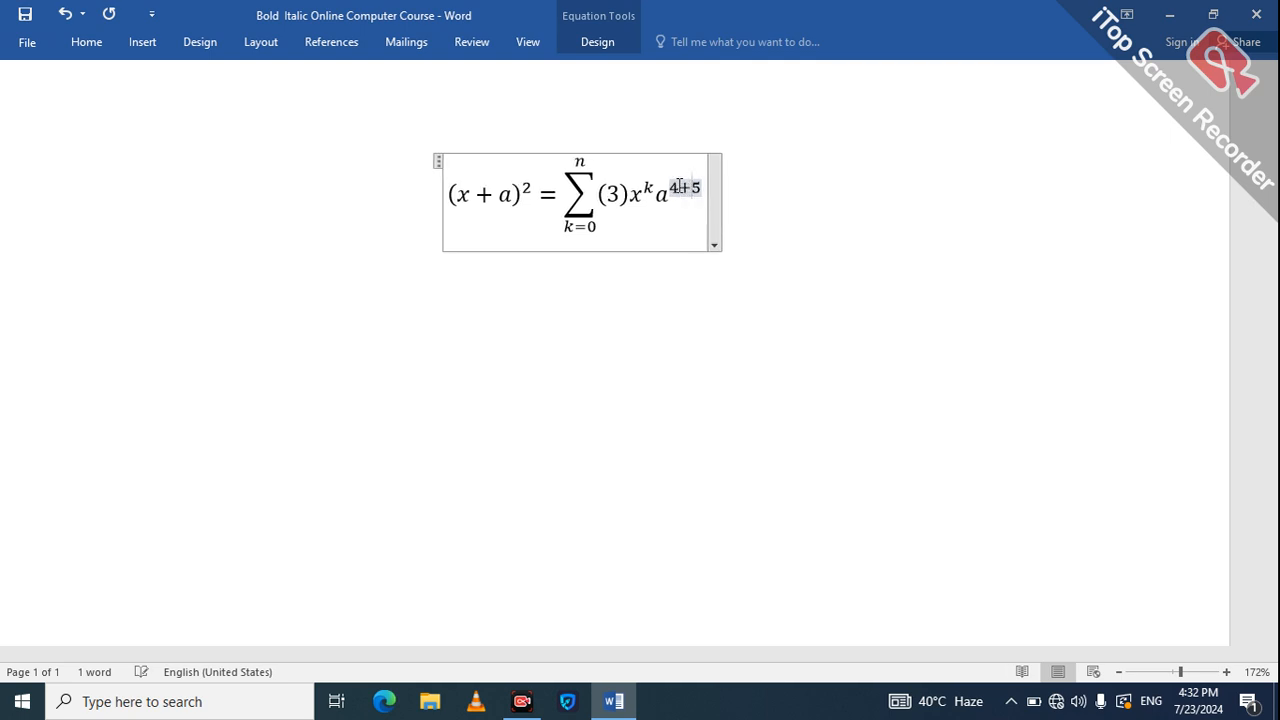
{"action": "left_click", "coordinate": [615, 358]}
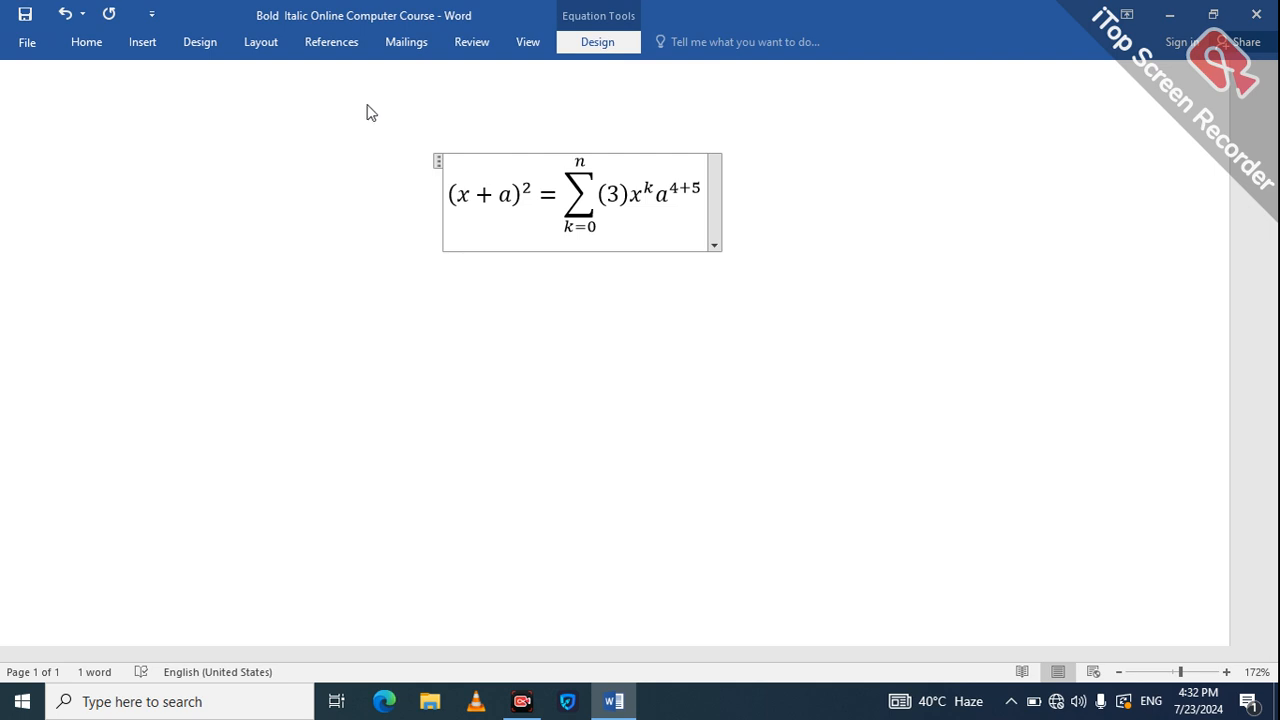
Browse the built-in Equation and Fraction galleries in the equation design tools.
{"action": "left_click", "coordinate": [563, 10]}
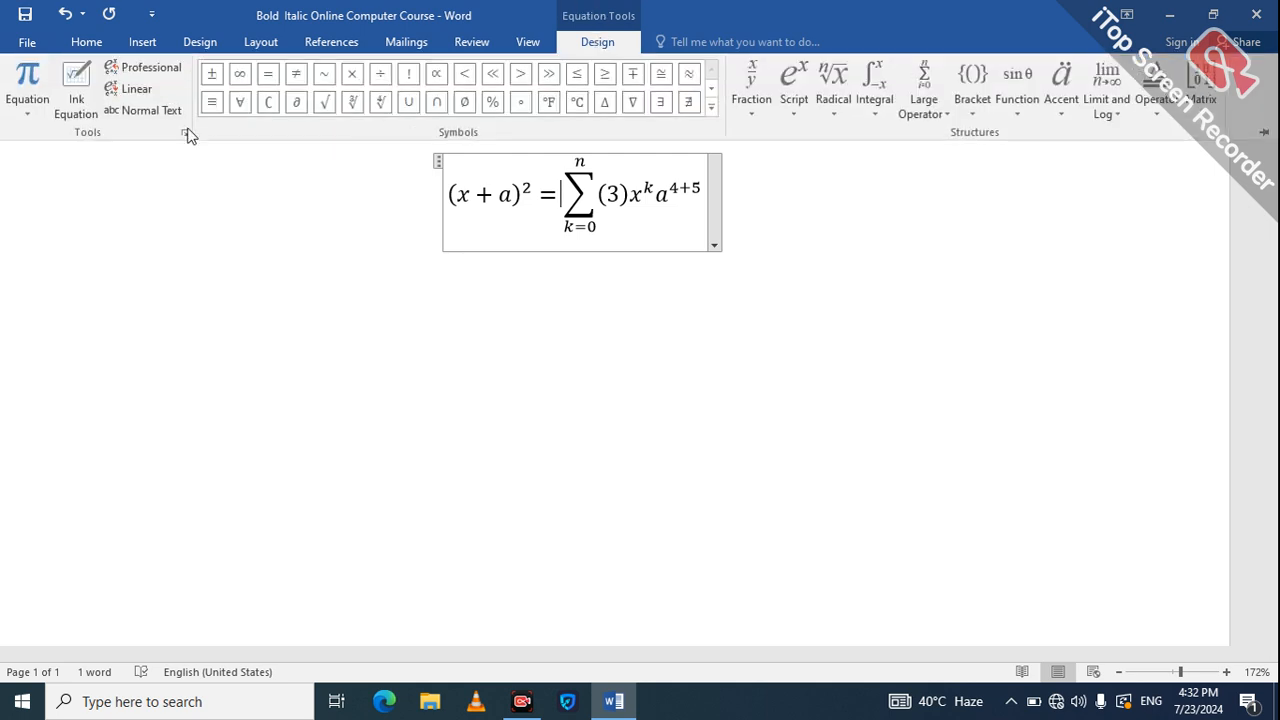
{"action": "left_click", "coordinate": [34, 117]}
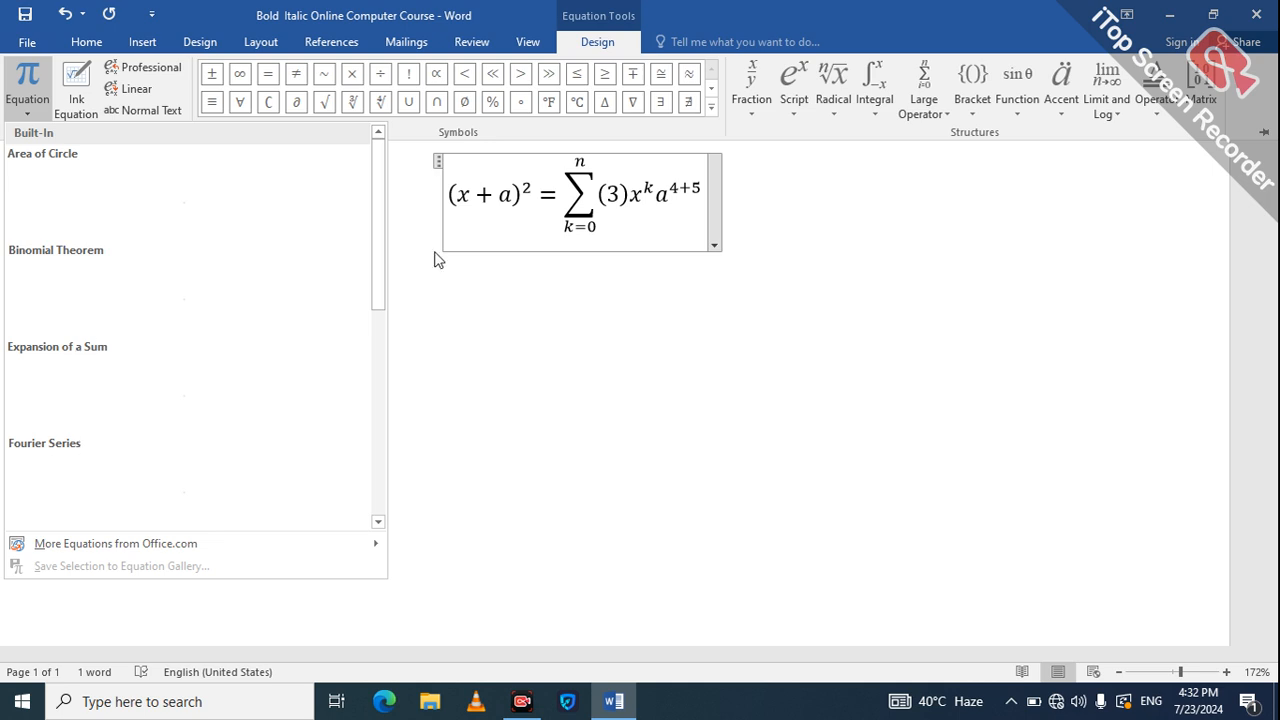
{"action": "left_click", "coordinate": [766, 116]}
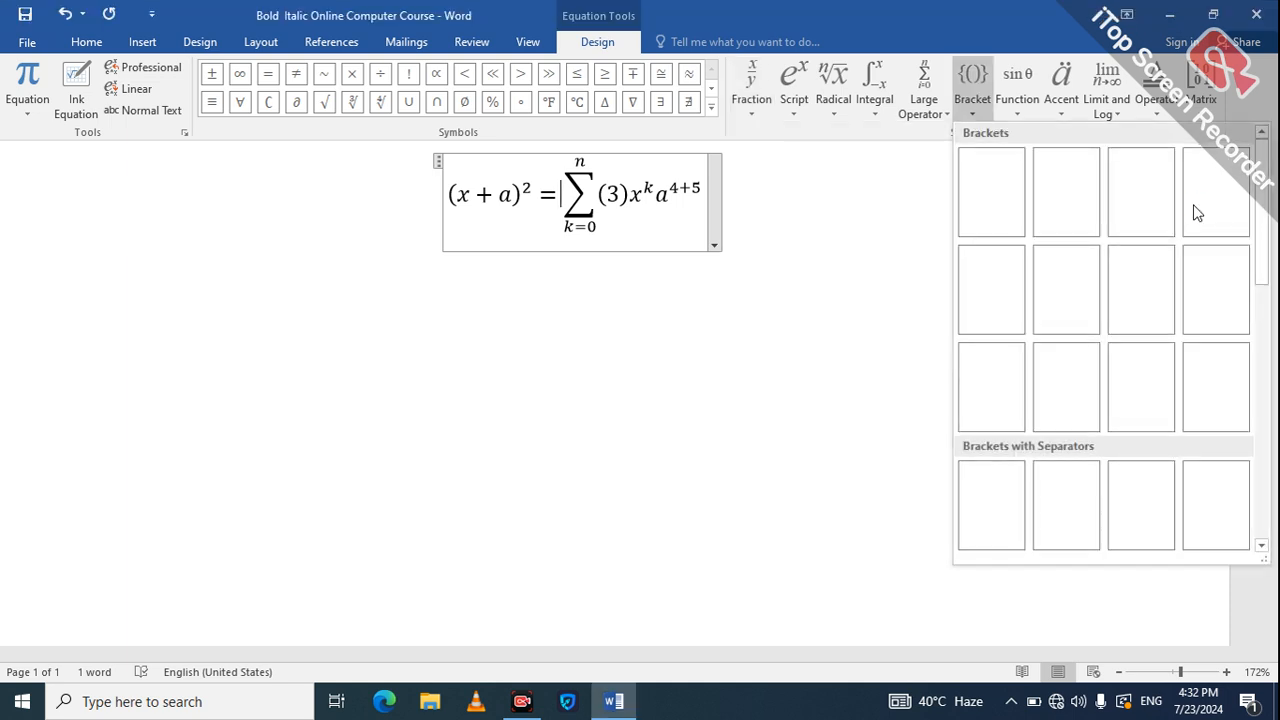
Insert an empty 3×3 matrix after (x+a)² =.
{"action": "left_click", "coordinate": [1203, 98]}
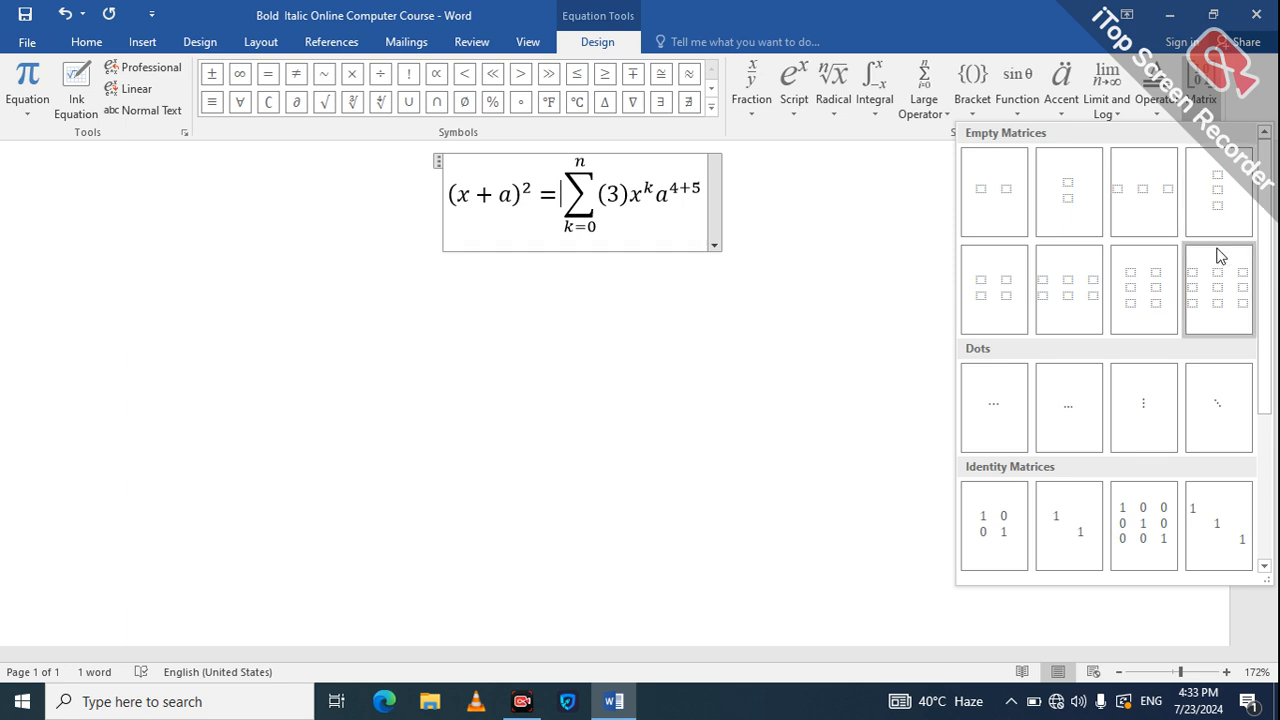
{"action": "key", "text": "Escape"}
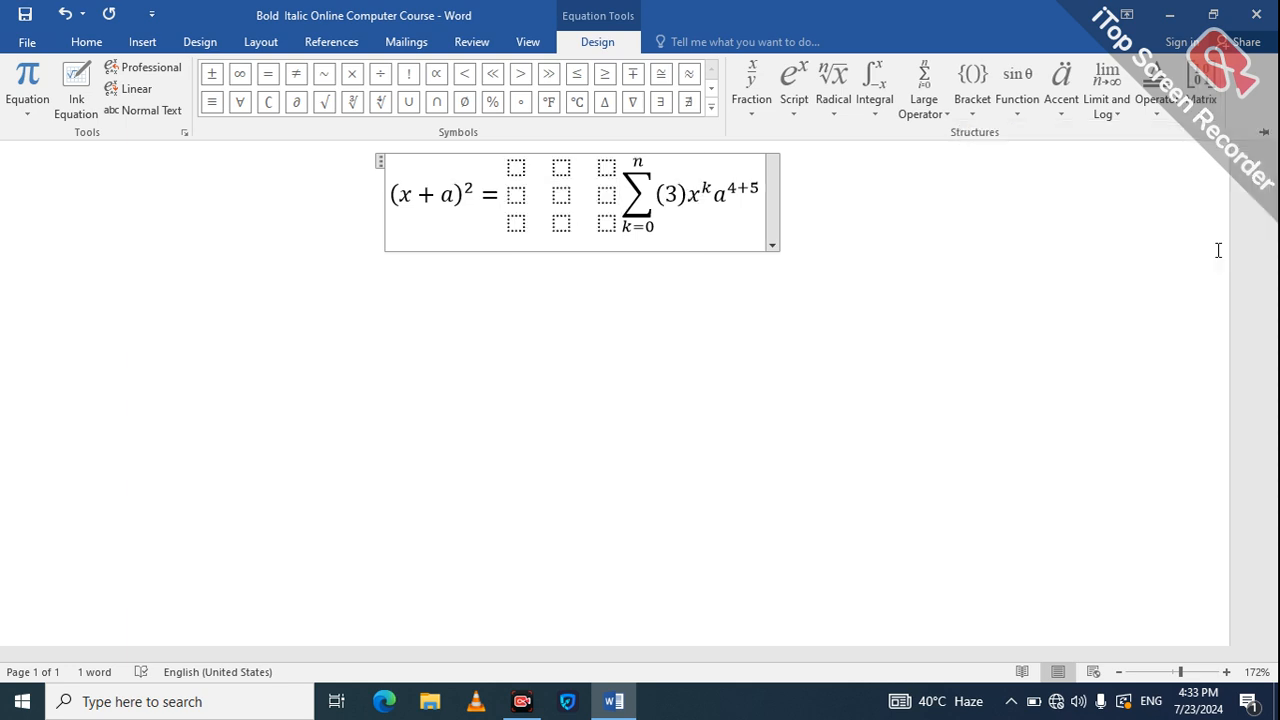
{"action": "key", "text": "ctrl+F1"}
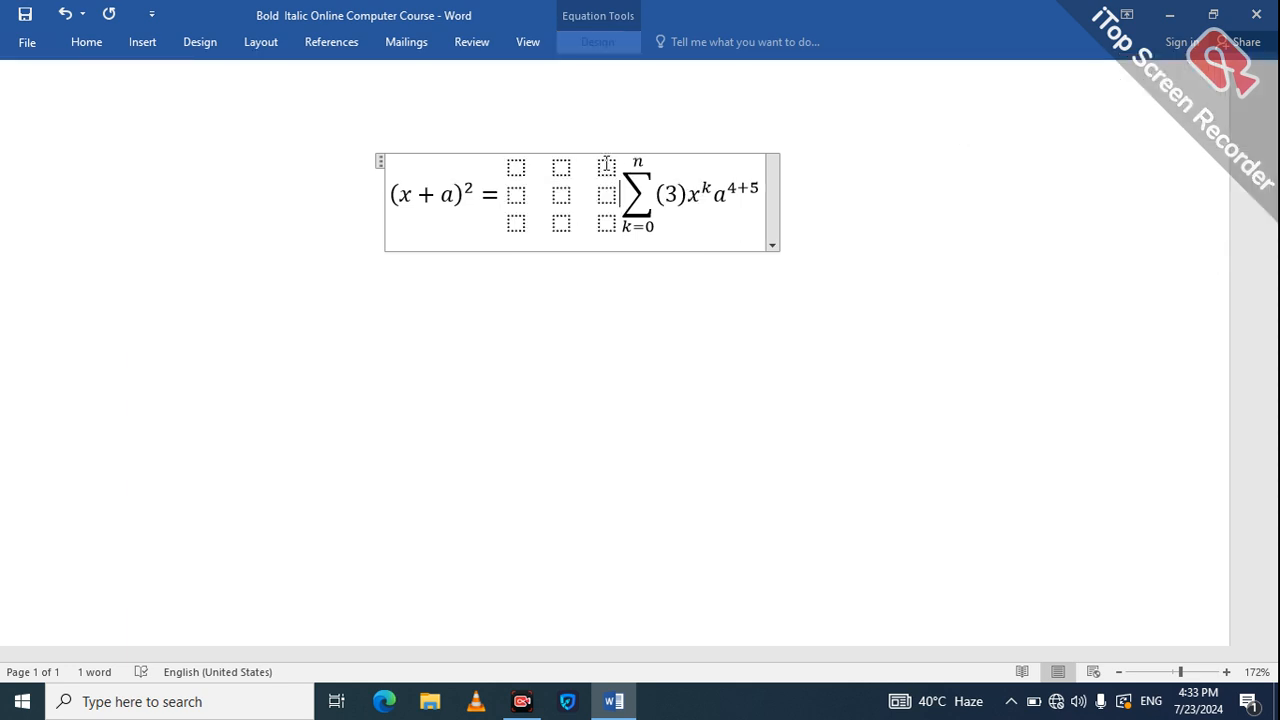
Split the summation into its own equation below the matrix.
{"action": "left_click", "coordinate": [744, 325]}
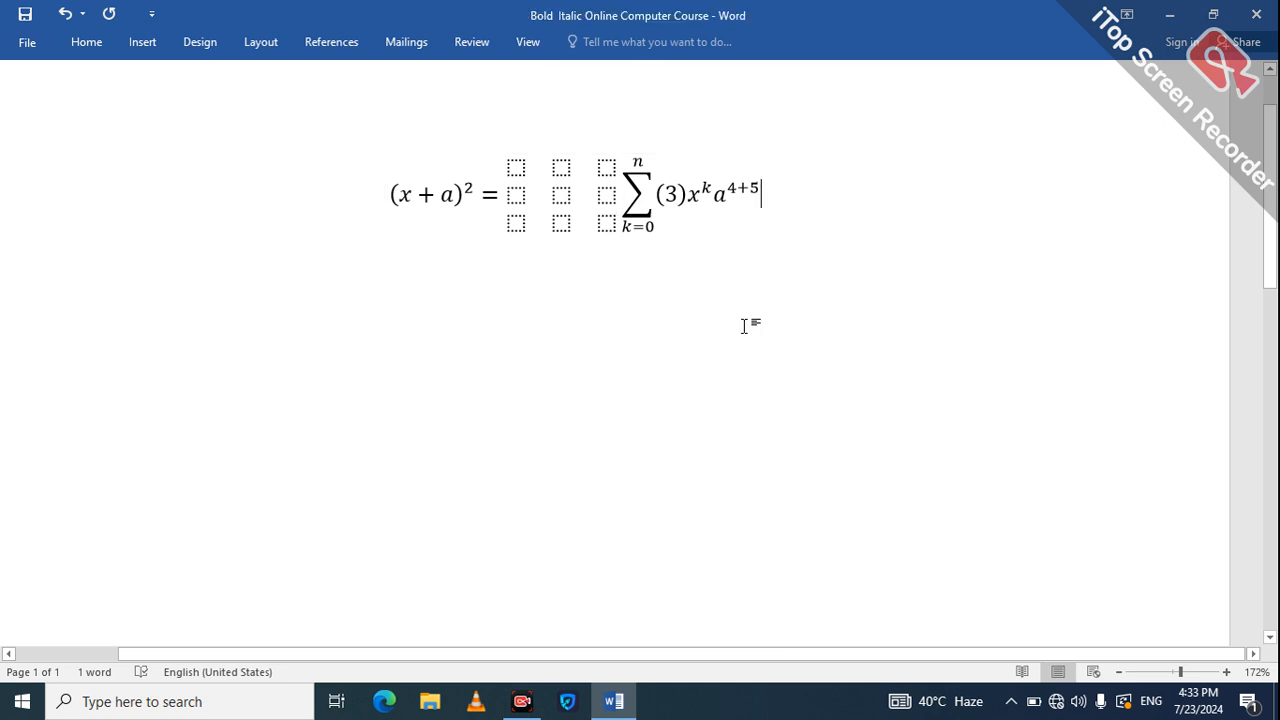
{"action": "left_click", "coordinate": [647, 354]}
{"action": "key", "text": "Return"}
{"action": "key", "text": "Return"}
{"action": "key", "text": "Return"}
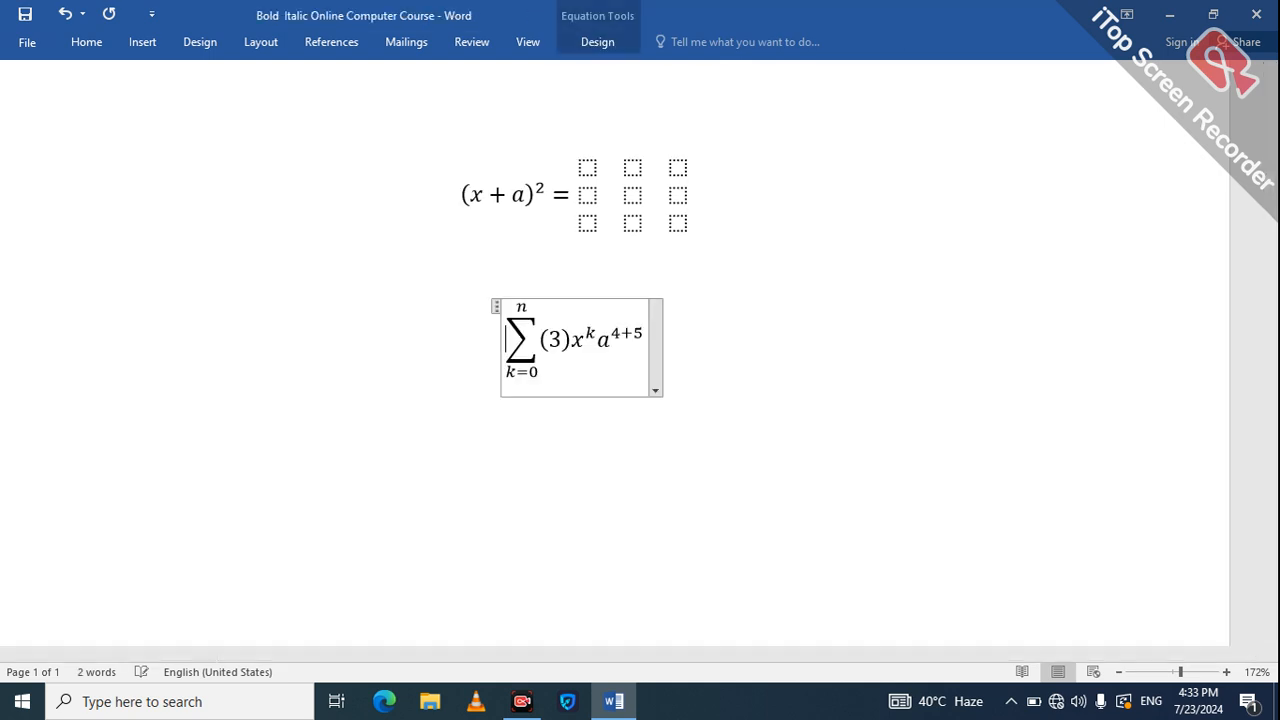
{"action": "left_click", "coordinate": [680, 271]}
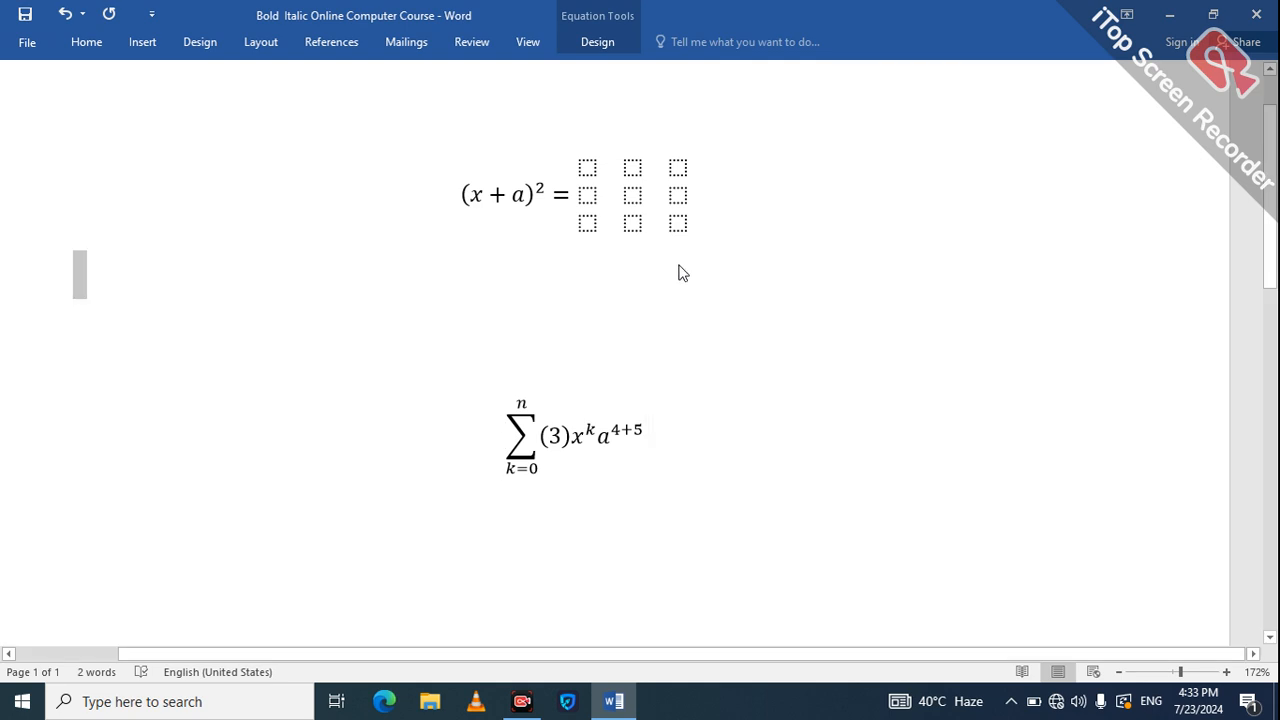
{"action": "left_click", "coordinate": [647, 227]}
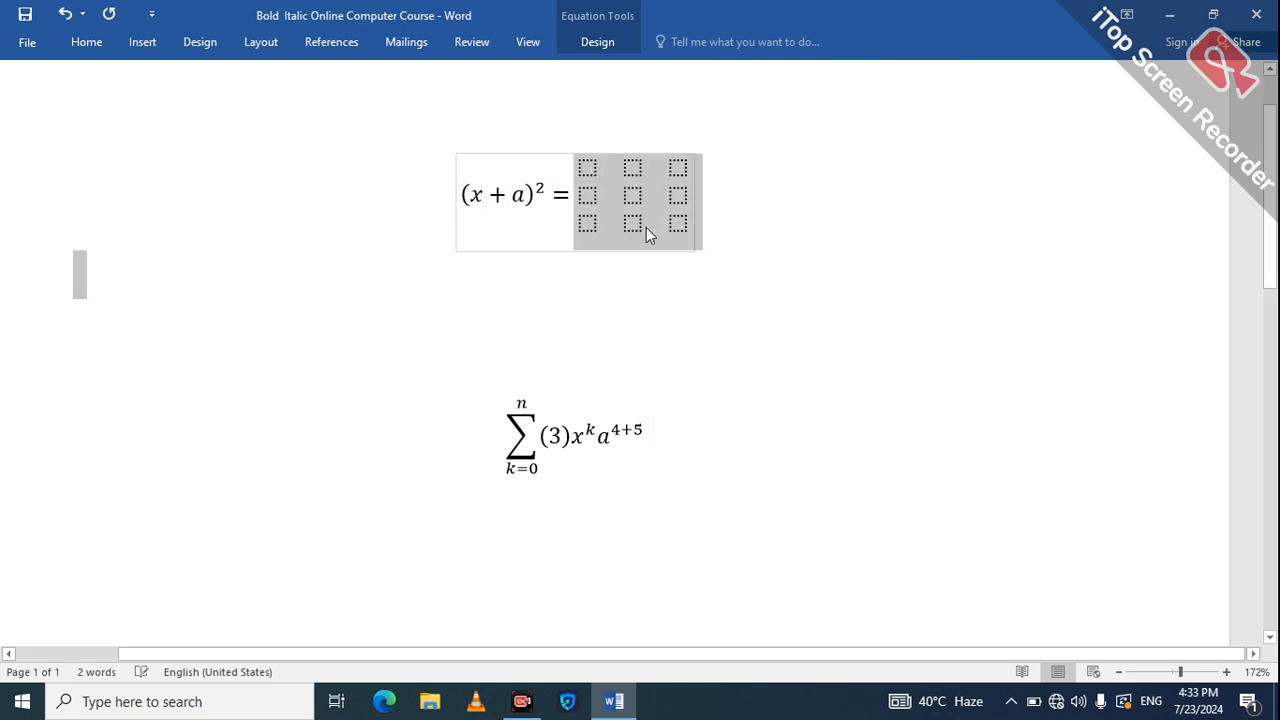
{"action": "left_click", "coordinate": [580, 190]}
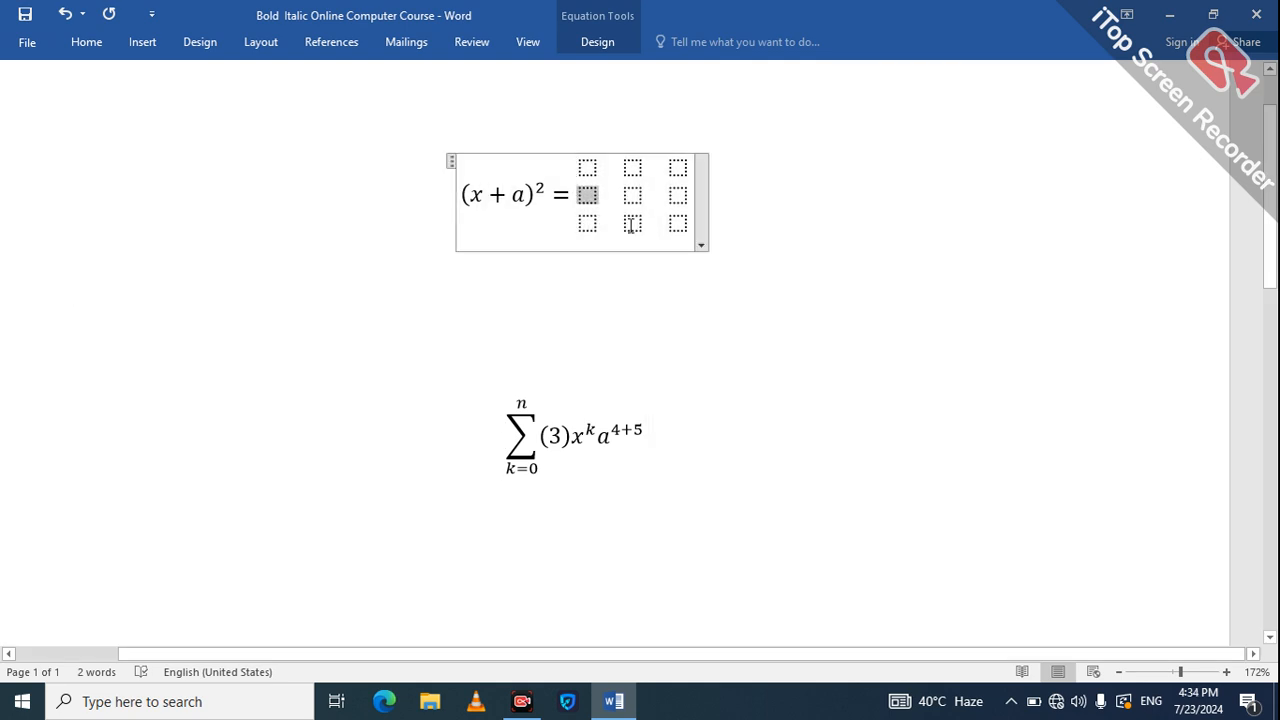
{"action": "left_click", "coordinate": [694, 268]}
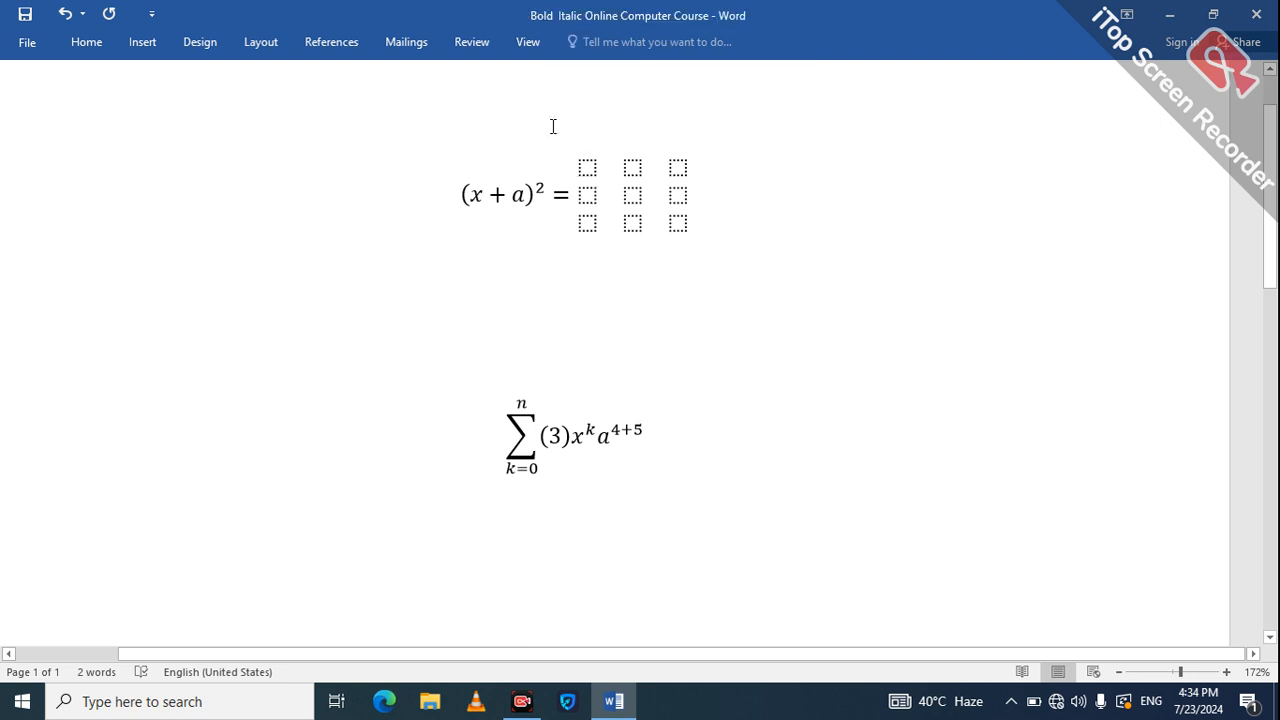
{"action": "left_click", "coordinate": [142, 42]}
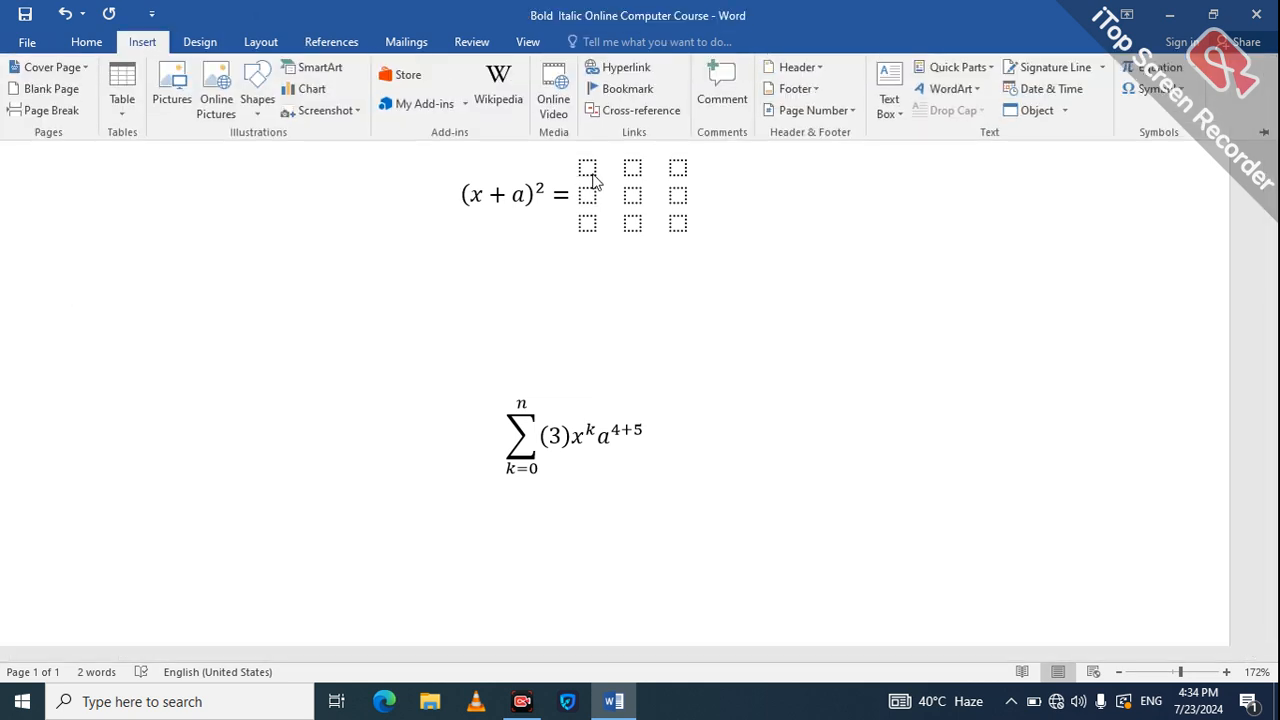
{"action": "left_click", "coordinate": [1195, 67]}
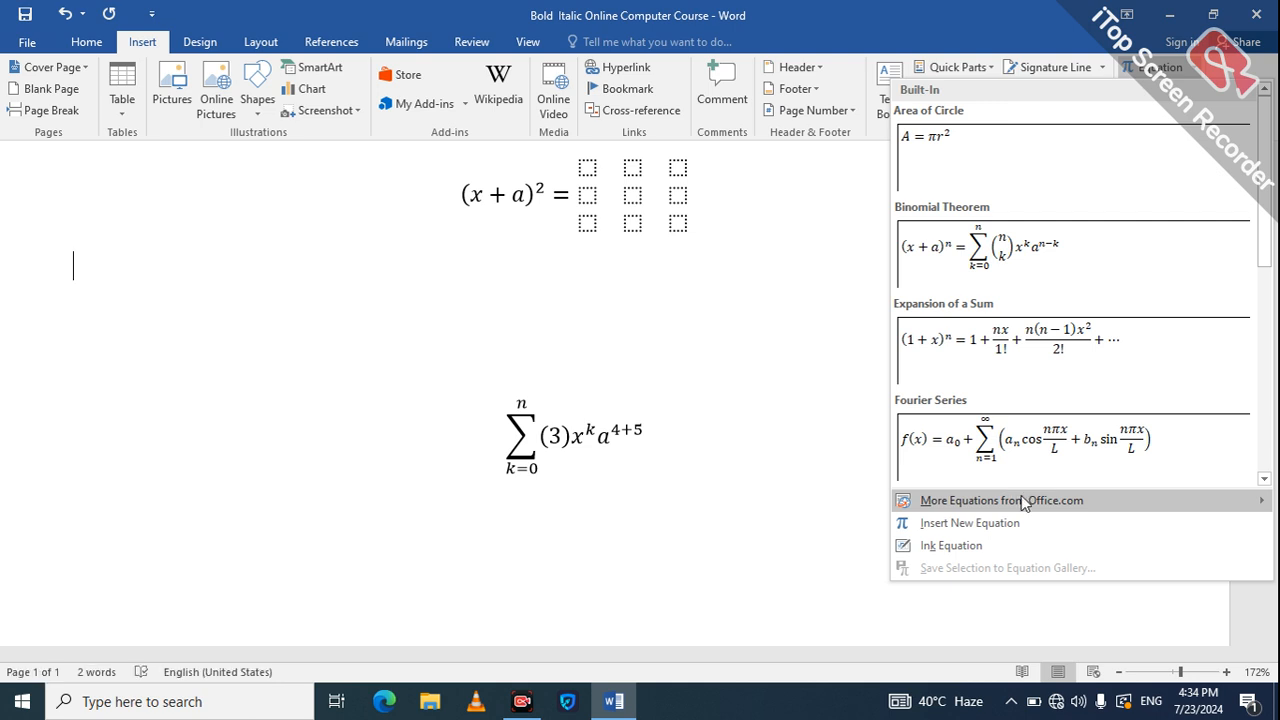
{"action": "mouse_move", "coordinate": [1023, 503]}
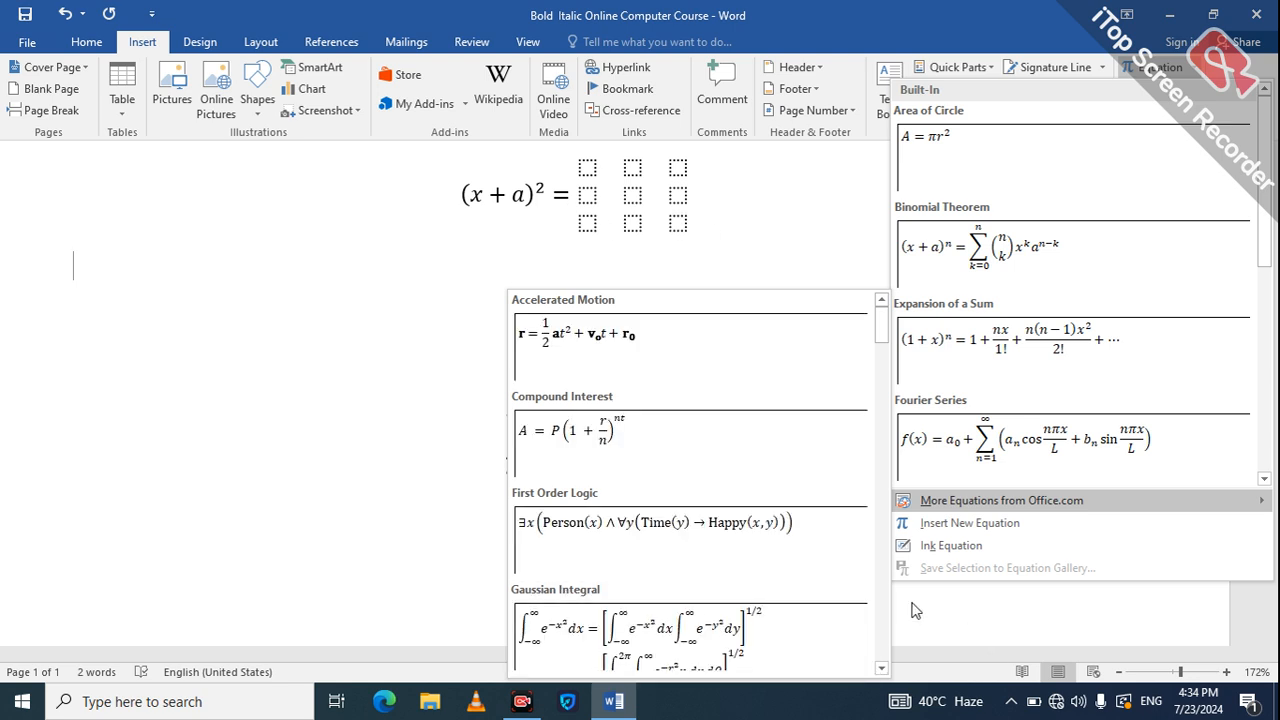
{"action": "left_click", "coordinate": [945, 528]}
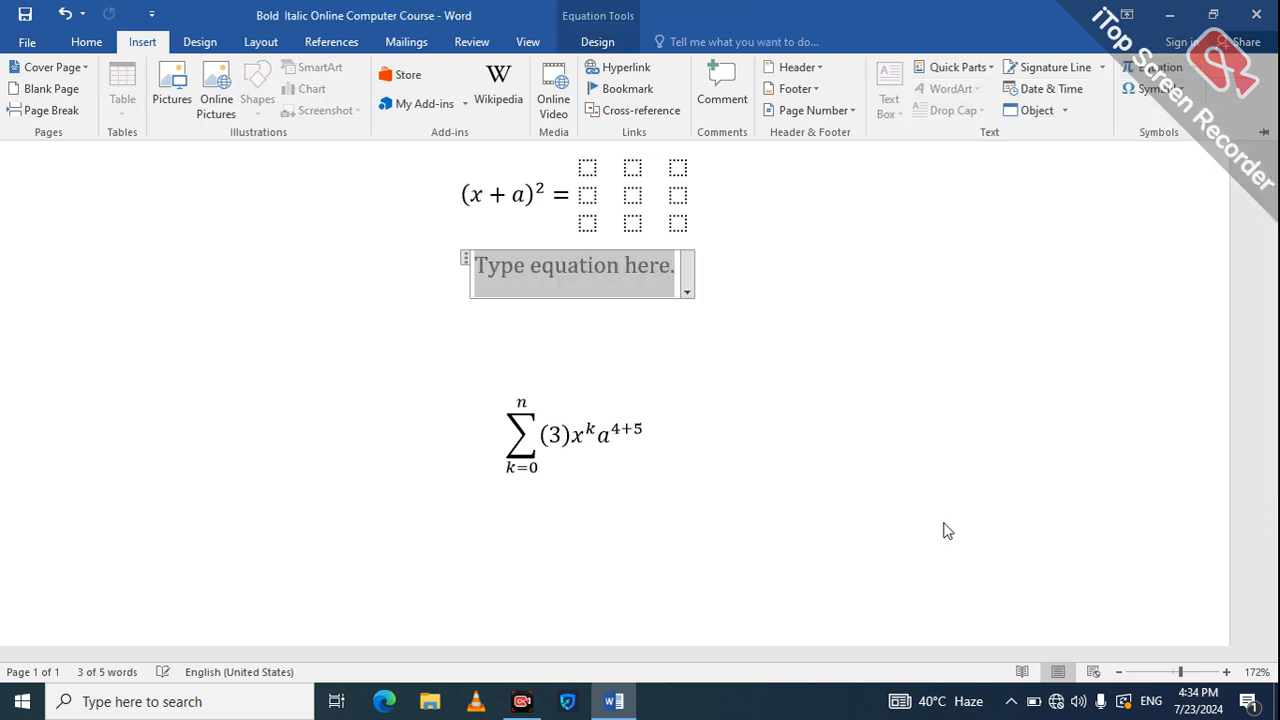
{"action": "type", "text": "IEKUW8G"}
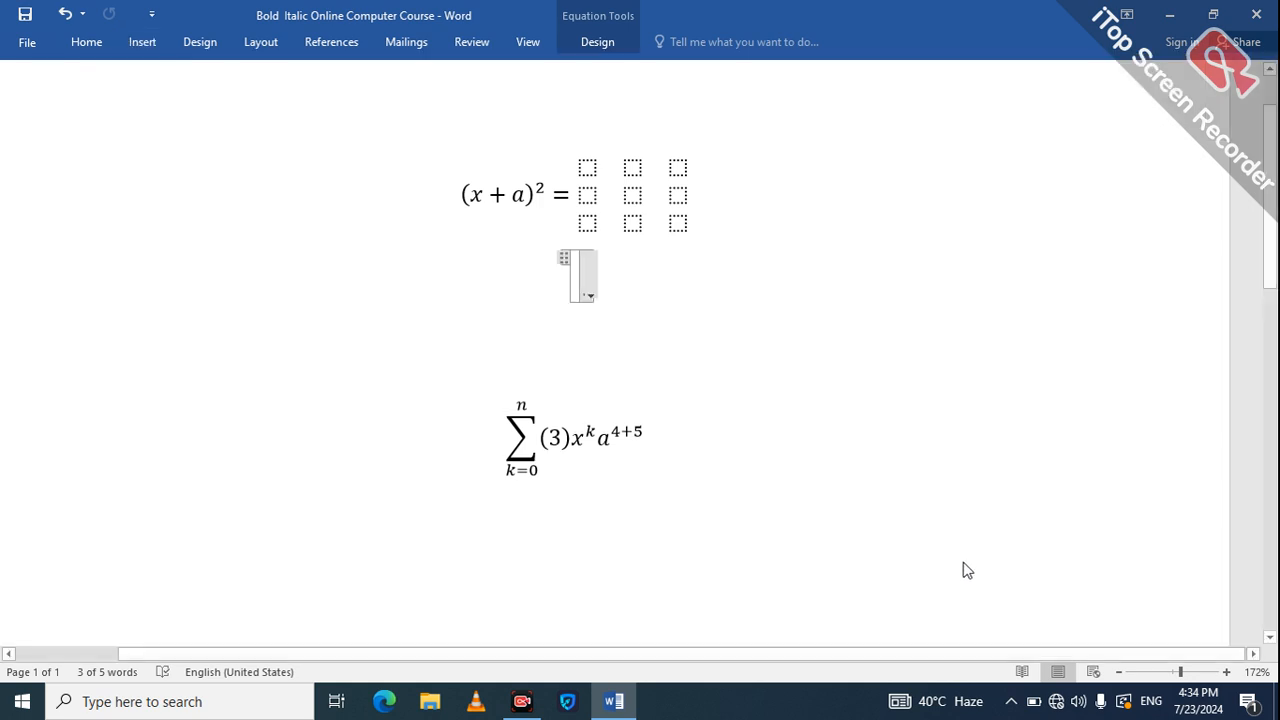
{"action": "type", "text": "J3RU"}
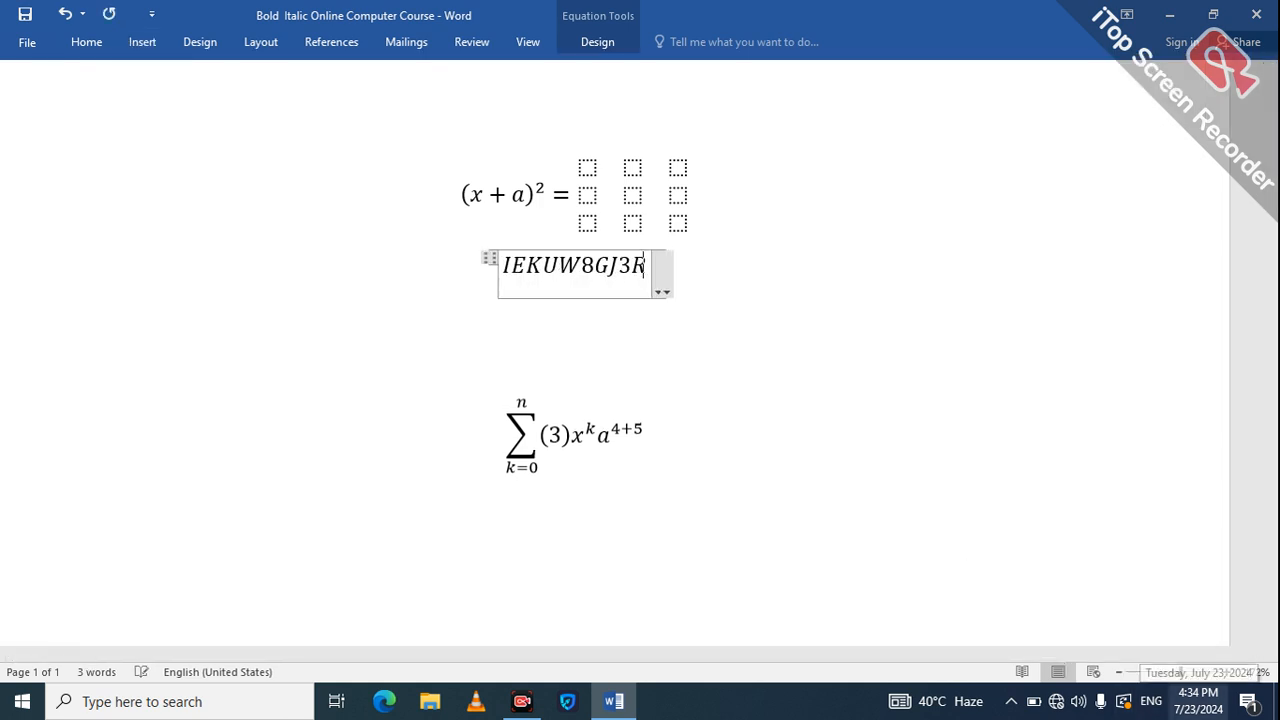
{"action": "key", "text": "BackSpace"}
{"action": "key", "text": "BackSpace"}
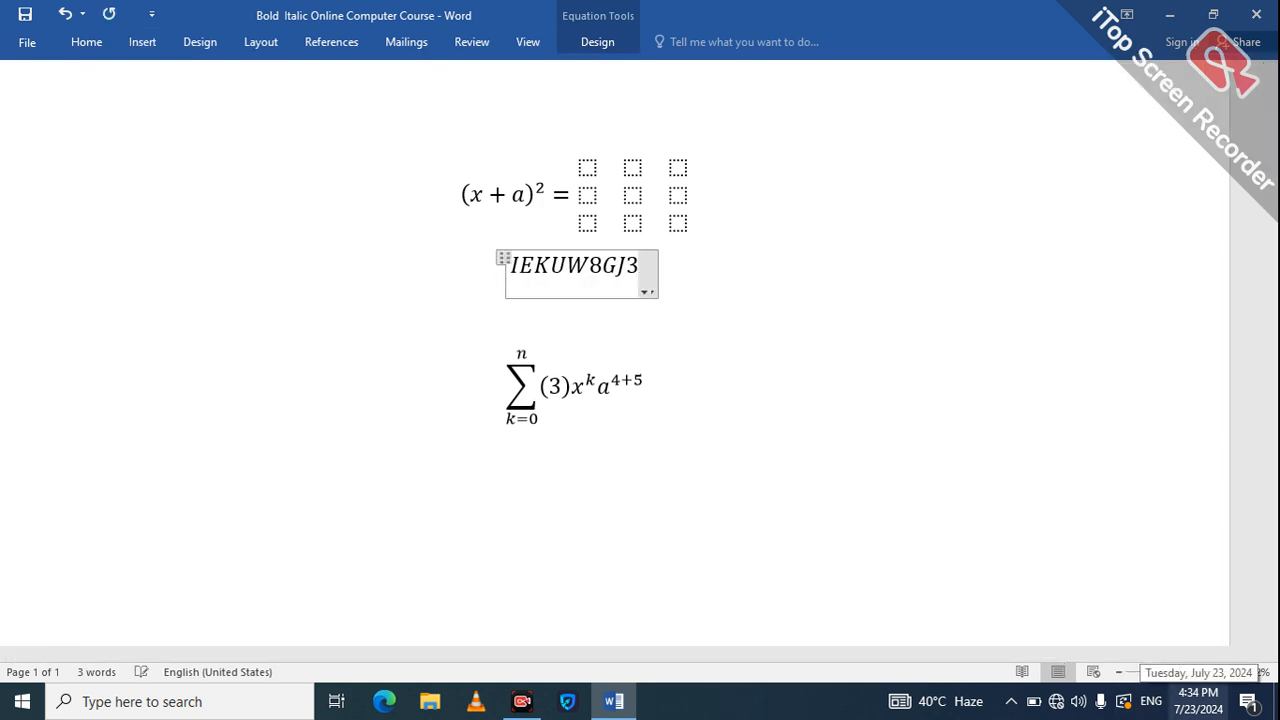
{"action": "key", "text": "BackSpace"}
{"action": "key", "text": "BackSpace"}
{"action": "key", "text": "BackSpace"}
{"action": "key", "text": "BackSpace"}
{"action": "key", "text": "BackSpace"}
{"action": "key", "text": "BackSpace"}
{"action": "key", "text": "BackSpace"}
{"action": "key", "text": "BackSpace"}
{"action": "key", "text": "BackSpace"}
{"action": "key", "text": "BackSpace"}
{"action": "key", "text": "BackSpace"}
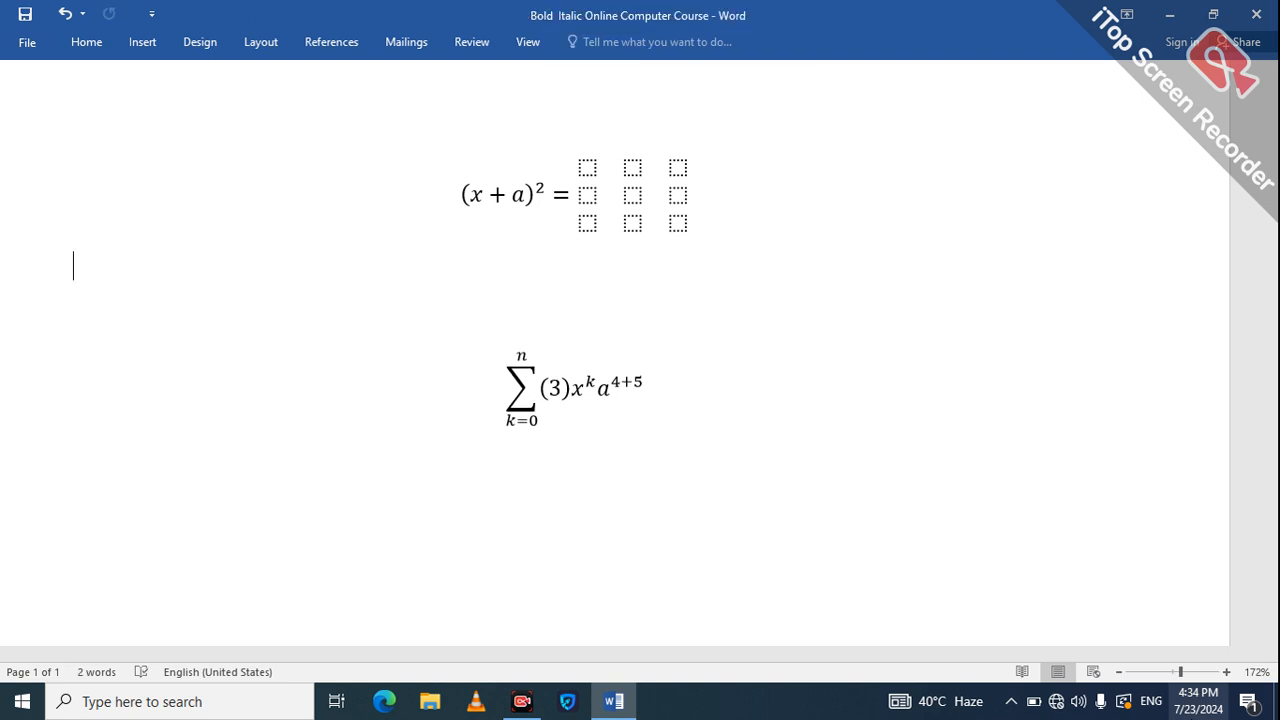
Type (x+2) as test text, then delete it.
{"action": "type", "text": "x+2)"}
{"action": "key", "text": "Left"}
{"action": "key", "text": "Left"}
{"action": "key", "text": "Left"}
{"action": "key", "text": "Left"}
{"action": "type", "text": "("}
{"action": "key", "text": "Right"}
{"action": "key", "text": "Right"}
{"action": "key", "text": "Page_Down"}
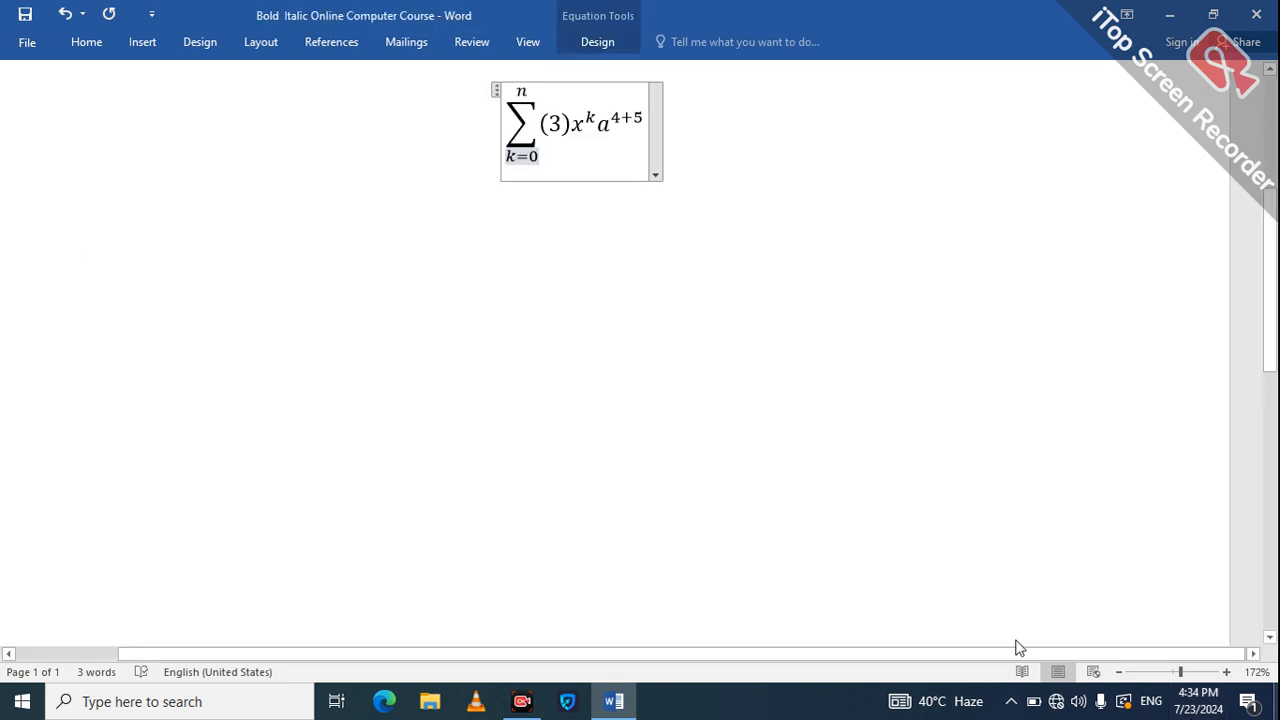
{"action": "key", "text": "Page_Up"}
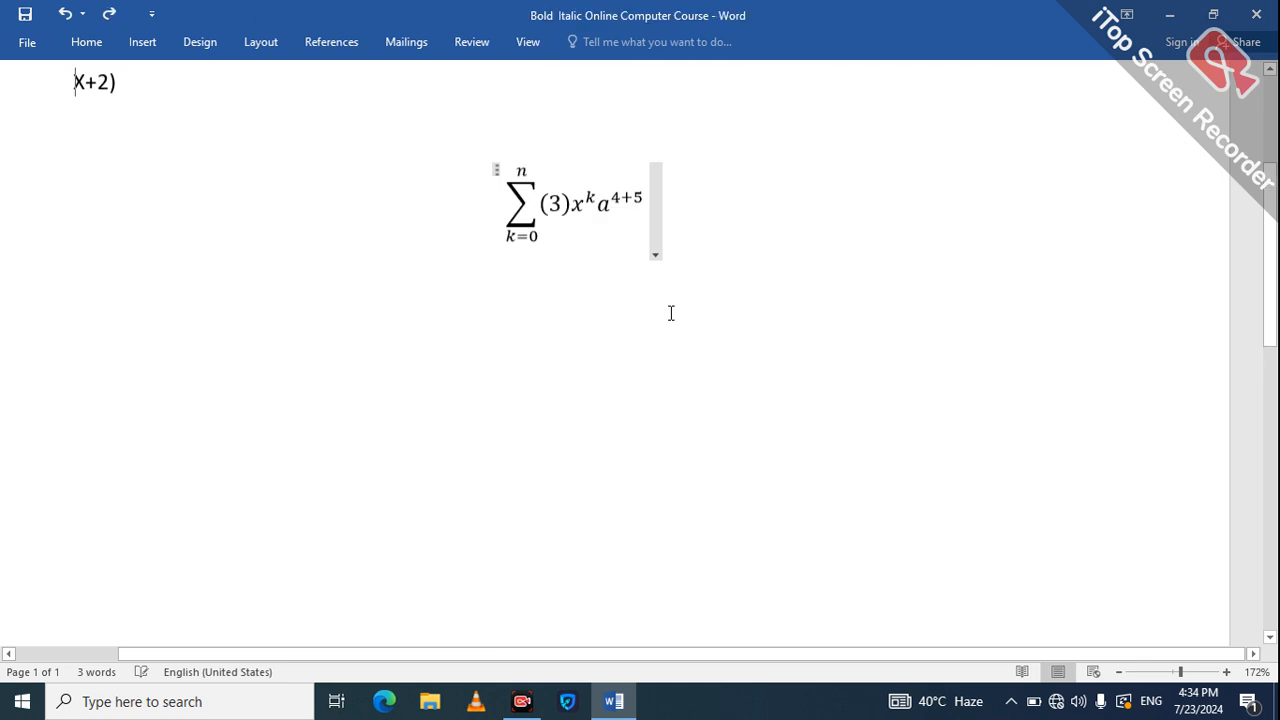
{"action": "key", "text": "Delete"}
{"action": "key", "text": "Delete"}
{"action": "key", "text": "Delete"}
{"action": "key", "text": "Delete"}
{"action": "key", "text": "Delete"}
Undo the equations and the logo picture until the page is empty.
{"action": "key", "text": "alt+equal"}
{"action": "type", "text": "IEKUW8G"}
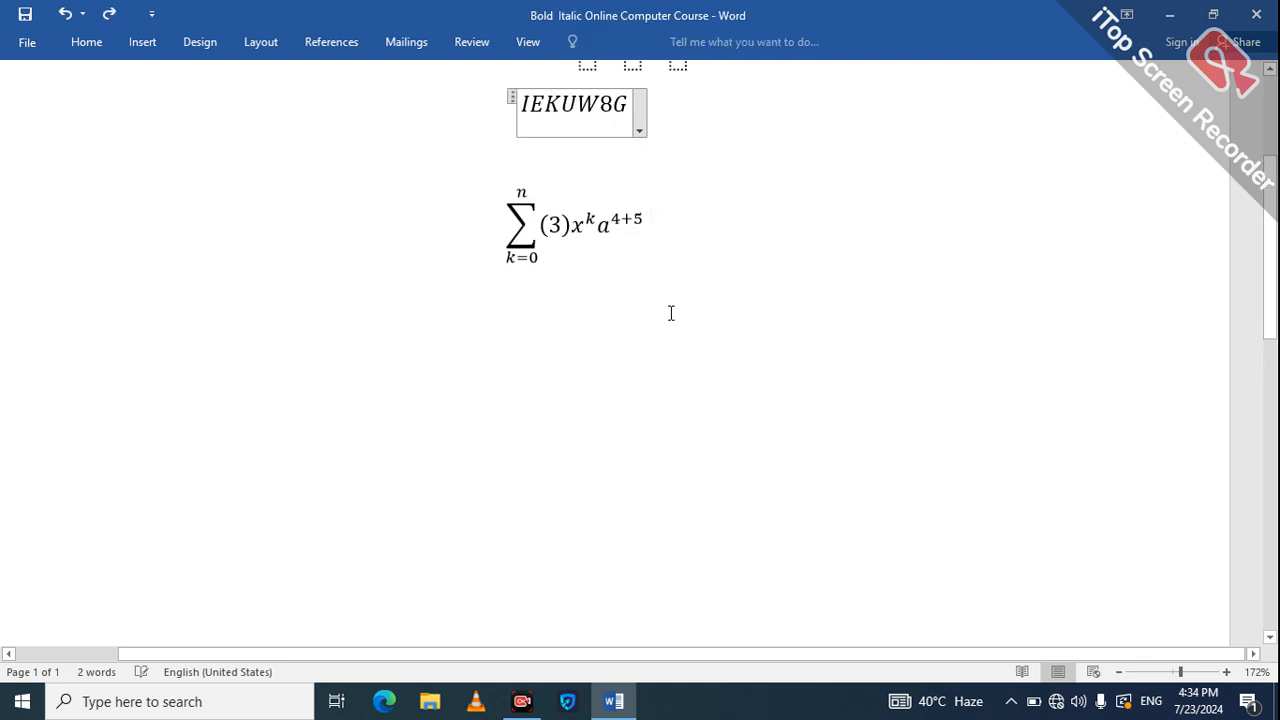
{"action": "key", "text": "ctrl+z"}
{"action": "key", "text": "ctrl+z"}
{"action": "key", "text": "ctrl+z"}
{"action": "key", "text": "ctrl+z"}
{"action": "key", "text": "ctrl+z"}
{"action": "key", "text": "ctrl+z"}
{"action": "key", "text": "ctrl+z"}
{"action": "key", "text": "ctrl+z"}
{"action": "key", "text": "ctrl+z"}
{"action": "key", "text": "ctrl+z"}
{"action": "key", "text": "ctrl+z"}
{"action": "key", "text": "ctrl+z"}
{"action": "key", "text": "ctrl+z"}
{"action": "key", "text": "ctrl+z"}
{"action": "key", "text": "ctrl+z"}
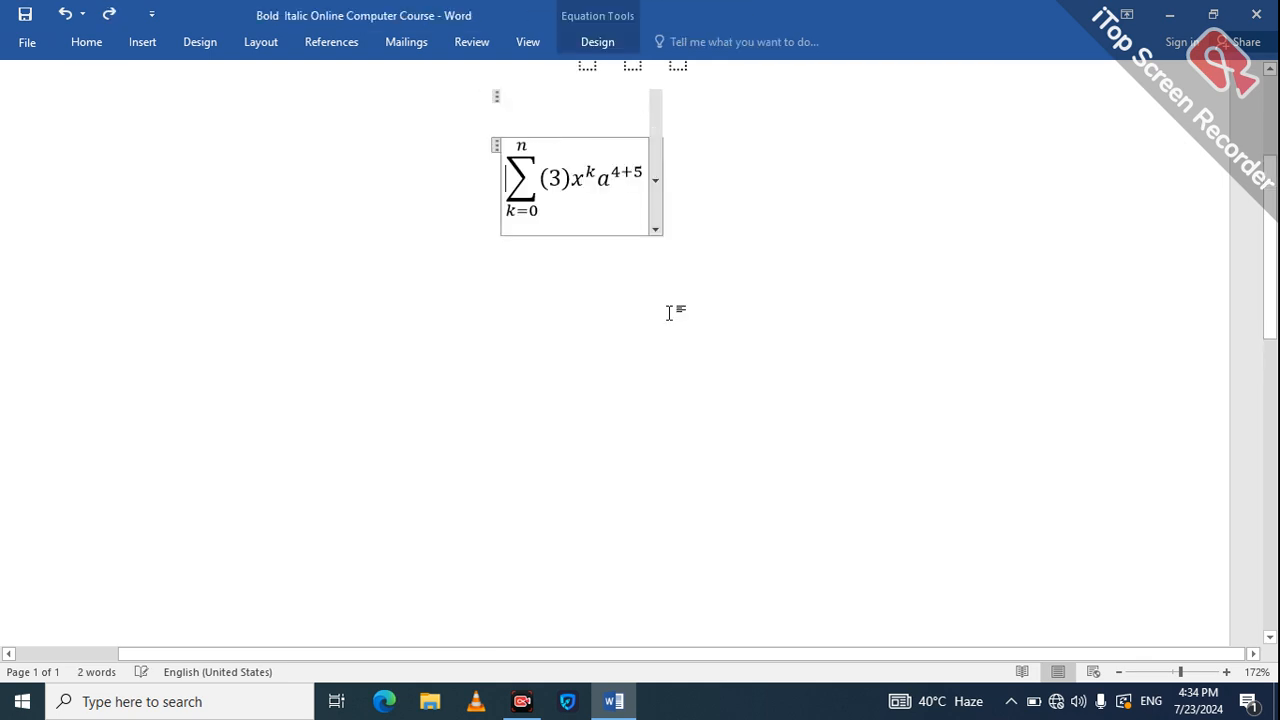
{"action": "key", "text": "ctrl+z"}
{"action": "key", "text": "ctrl+z"}
{"action": "key", "text": "ctrl+z"}
{"action": "key", "text": "ctrl+z"}
{"action": "key", "text": "ctrl+z"}
{"action": "key", "text": "ctrl+z"}
{"action": "key", "text": "ctrl+z"}
{"action": "key", "text": "ctrl+z"}
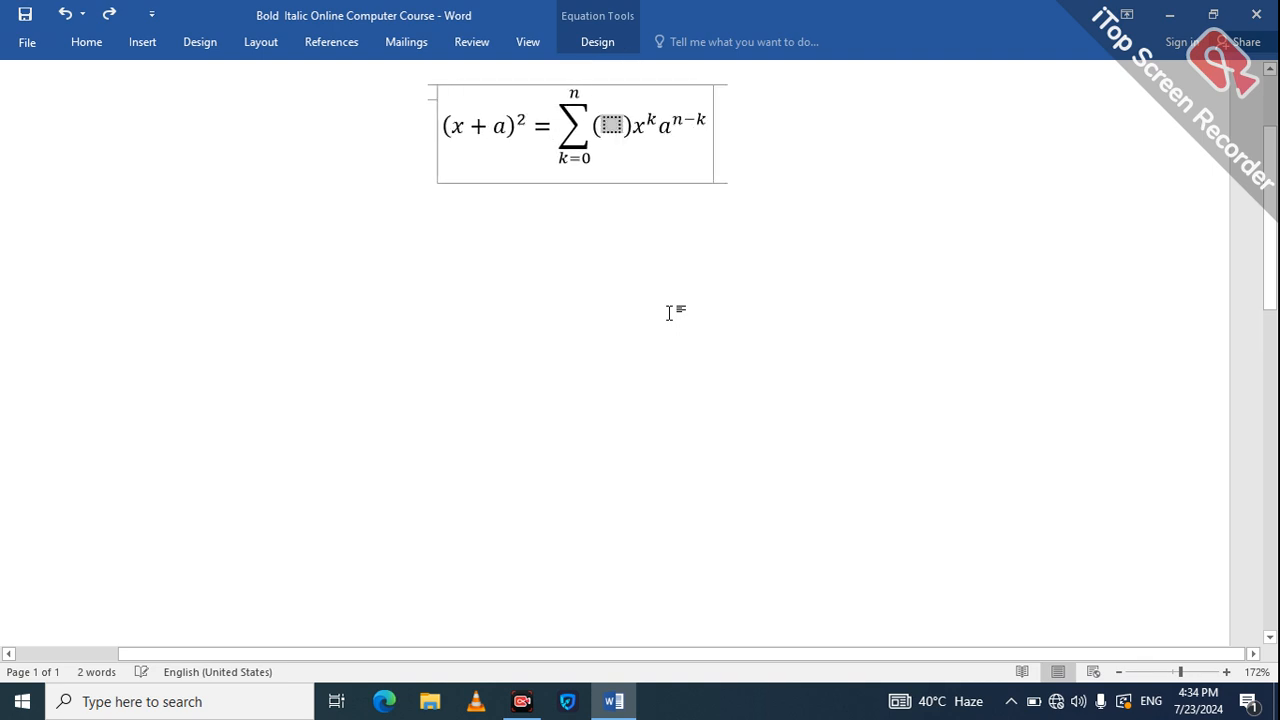
{"action": "key", "text": "ctrl+z"}
{"action": "key", "text": "ctrl+z"}
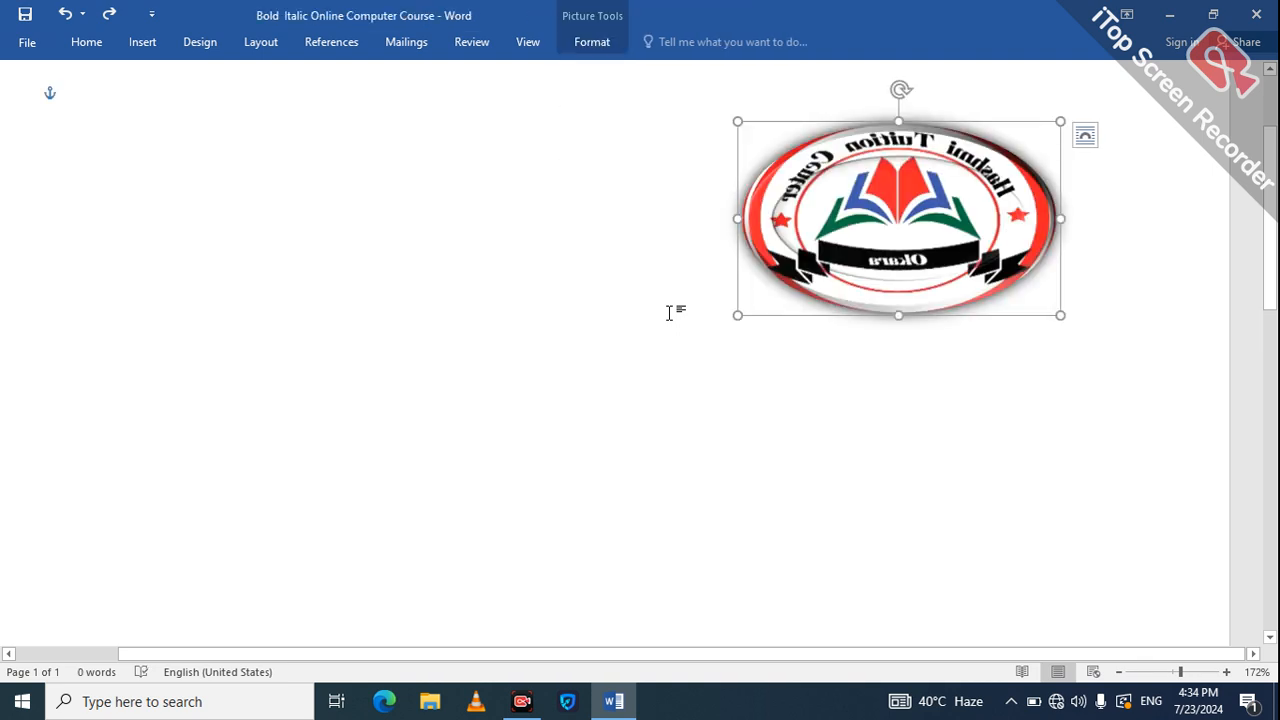
{"action": "key", "text": "ctrl+z"}
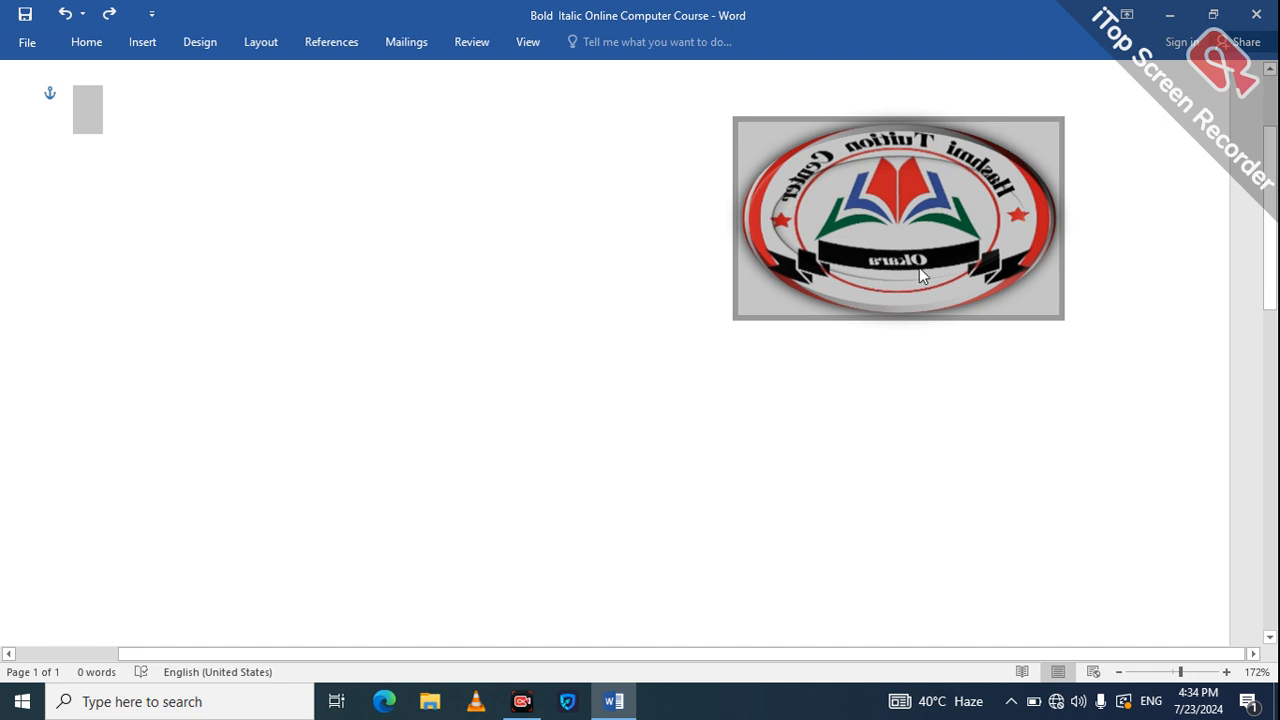
{"action": "key", "text": "ctrl+z"}
{"action": "key", "text": "Delete"}
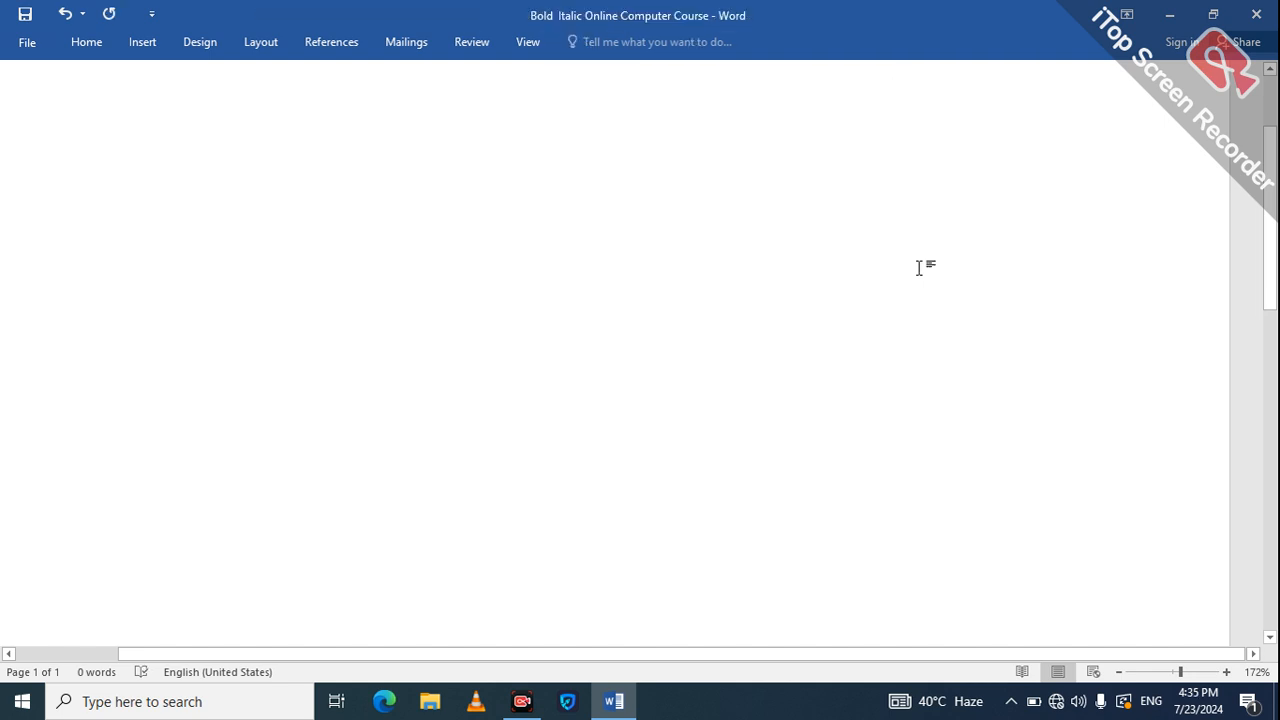
Type x followed by the Greek small letter β.
{"action": "type", "text": "x"}
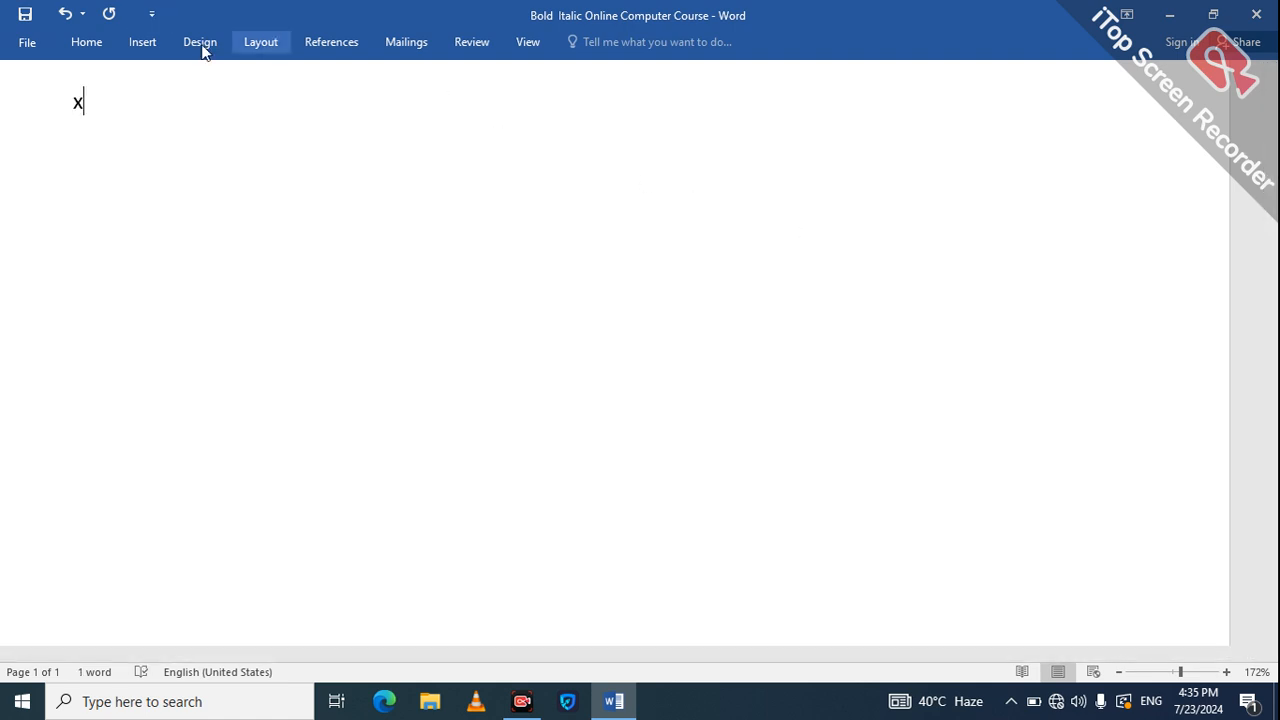
{"action": "left_click", "coordinate": [136, 45]}
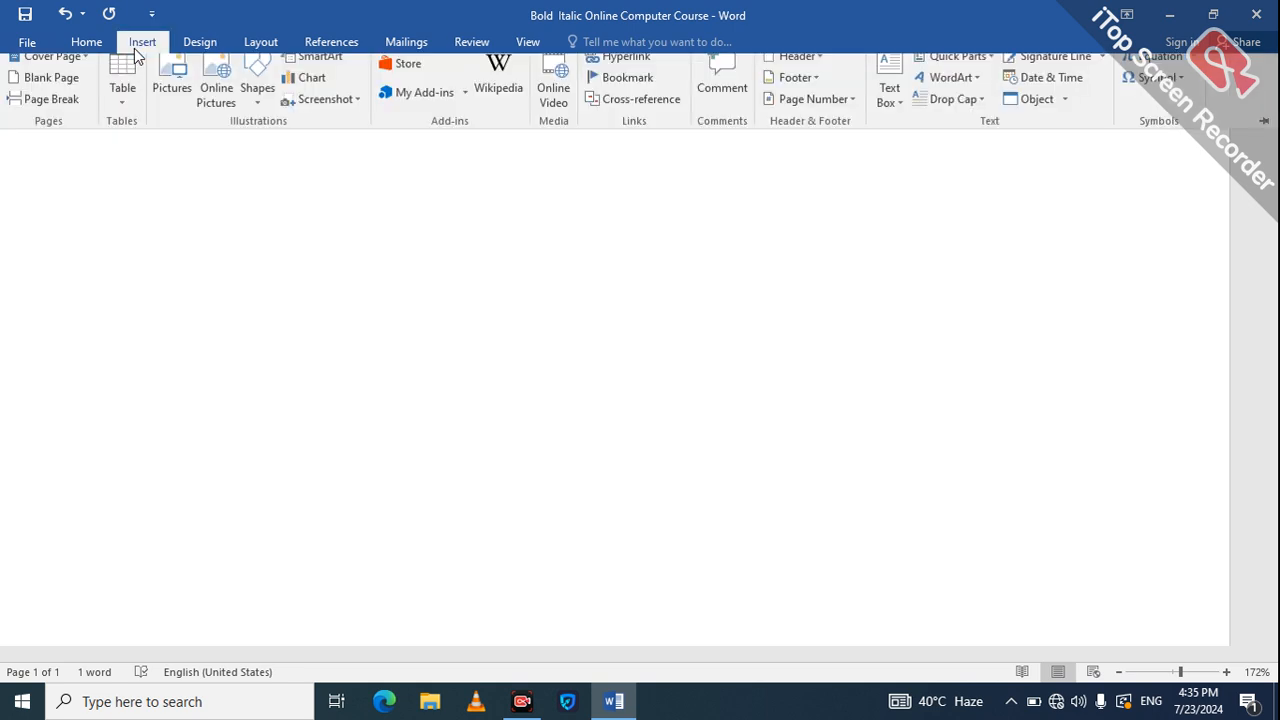
{"action": "left_click", "coordinate": [1176, 99]}
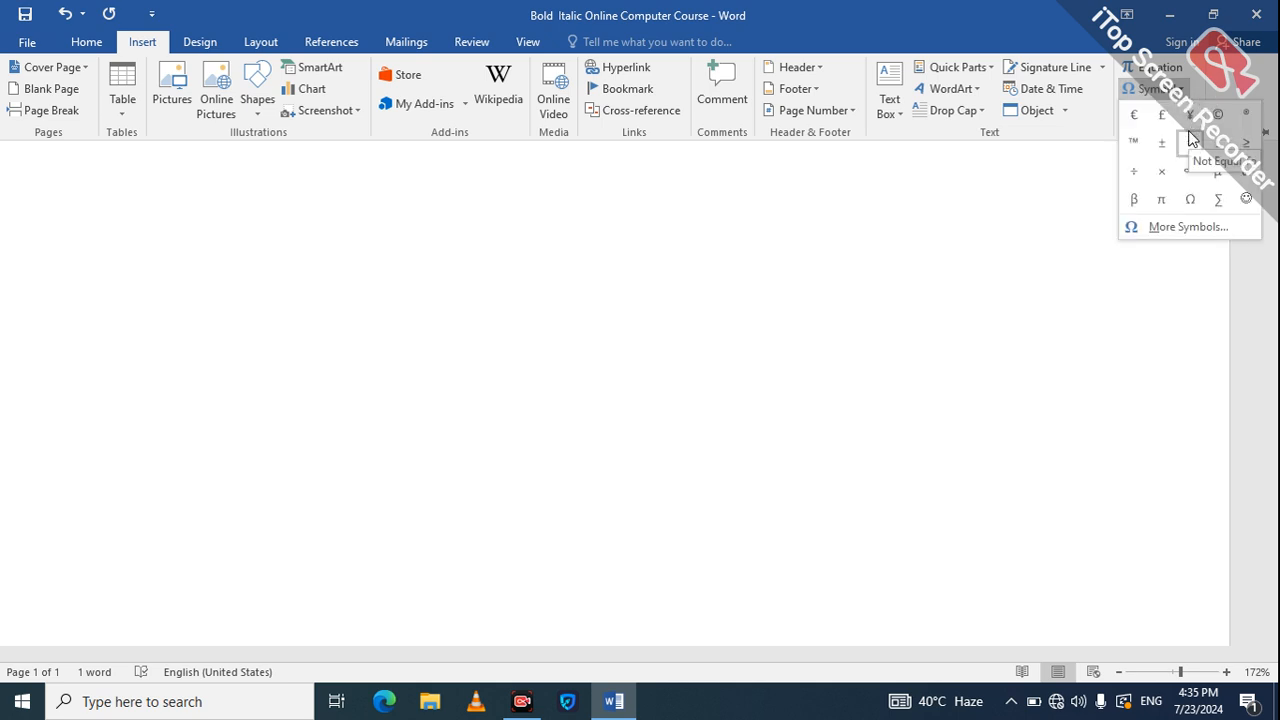
{"action": "left_click", "coordinate": [1147, 203]}
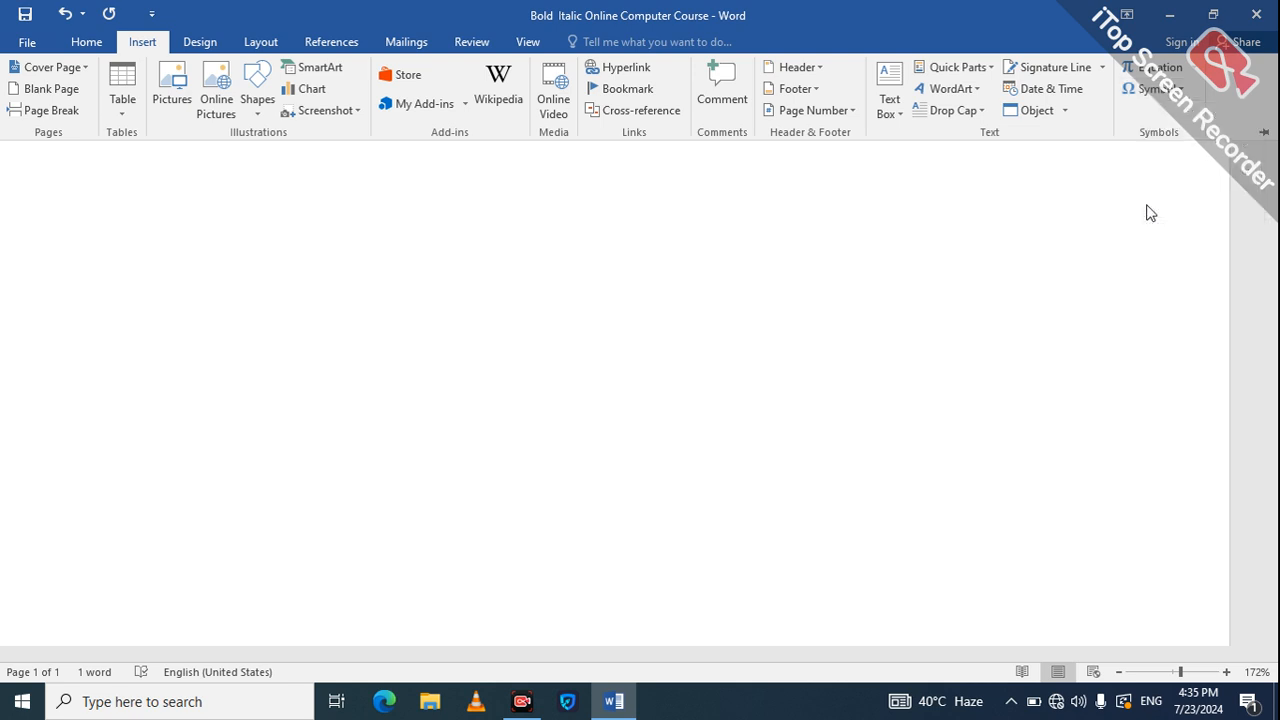
{"action": "left_click", "coordinate": [841, 233]}
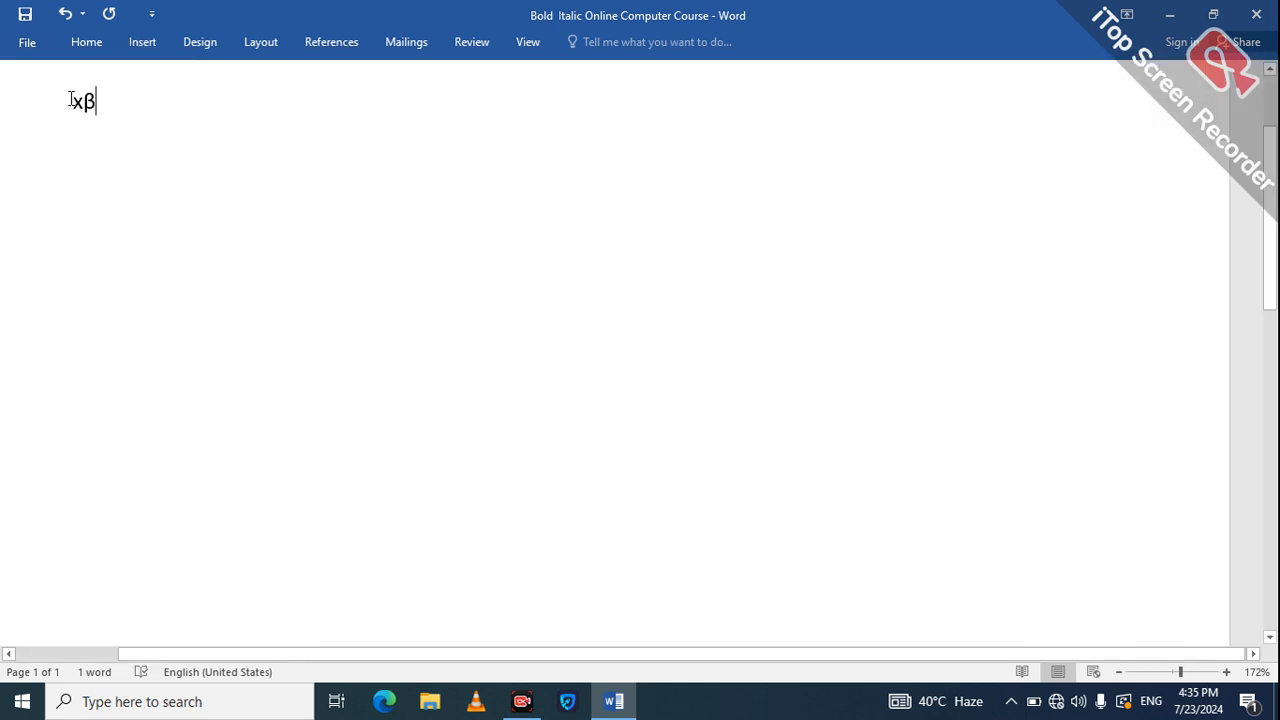
Indent the xβ line with tabs and push it several lines down.
{"action": "key", "text": "Home"}
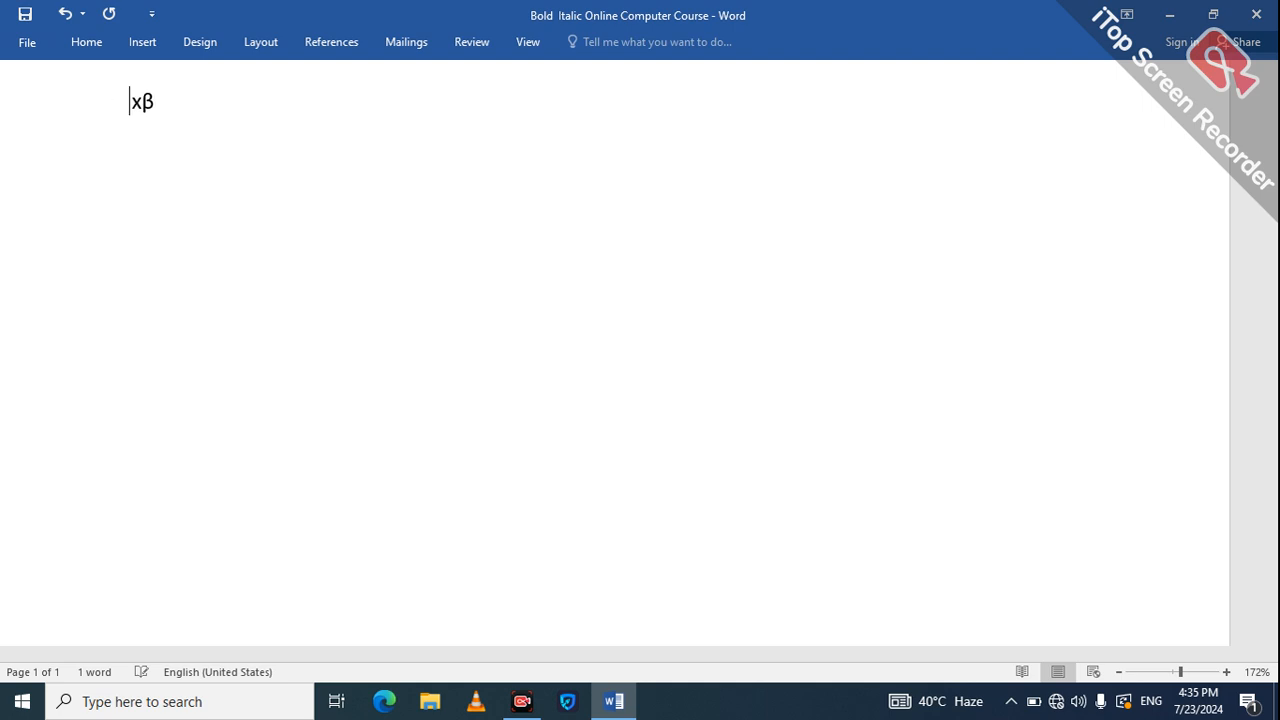
{"action": "key", "text": "Tab"}
{"action": "key", "text": "Tab"}
{"action": "key", "text": "Tab"}
{"action": "key", "text": "Tab"}
{"action": "key", "text": "Return"}
{"action": "key", "text": "Return"}
{"action": "key", "text": "Return"}
{"action": "key", "text": "Tab"}
{"action": "key", "text": "Tab"}
{"action": "key", "text": "Return"}
{"action": "key", "text": "Tab"}
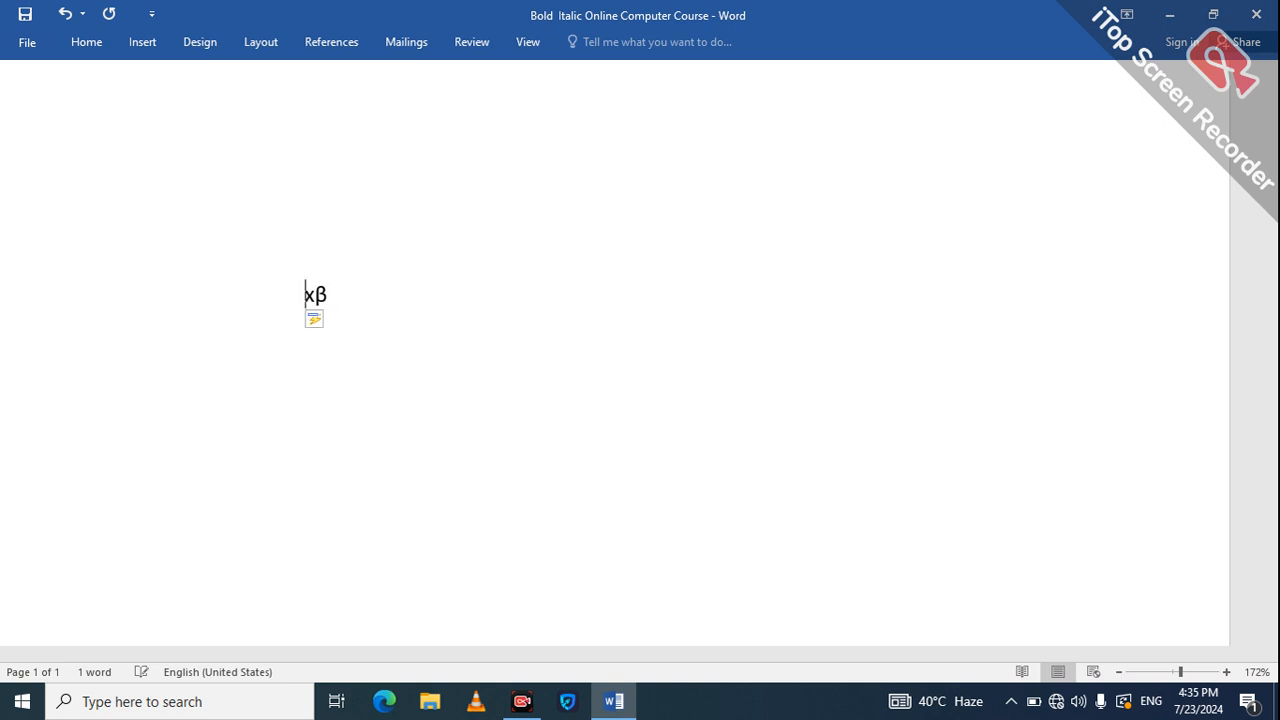
{"action": "key", "text": "Return"}
{"action": "key", "text": "Tab"}
{"action": "key", "text": "Return"}
{"action": "key", "text": "Tab"}
{"action": "key", "text": "Return"}
{"action": "key", "text": "Tab"}
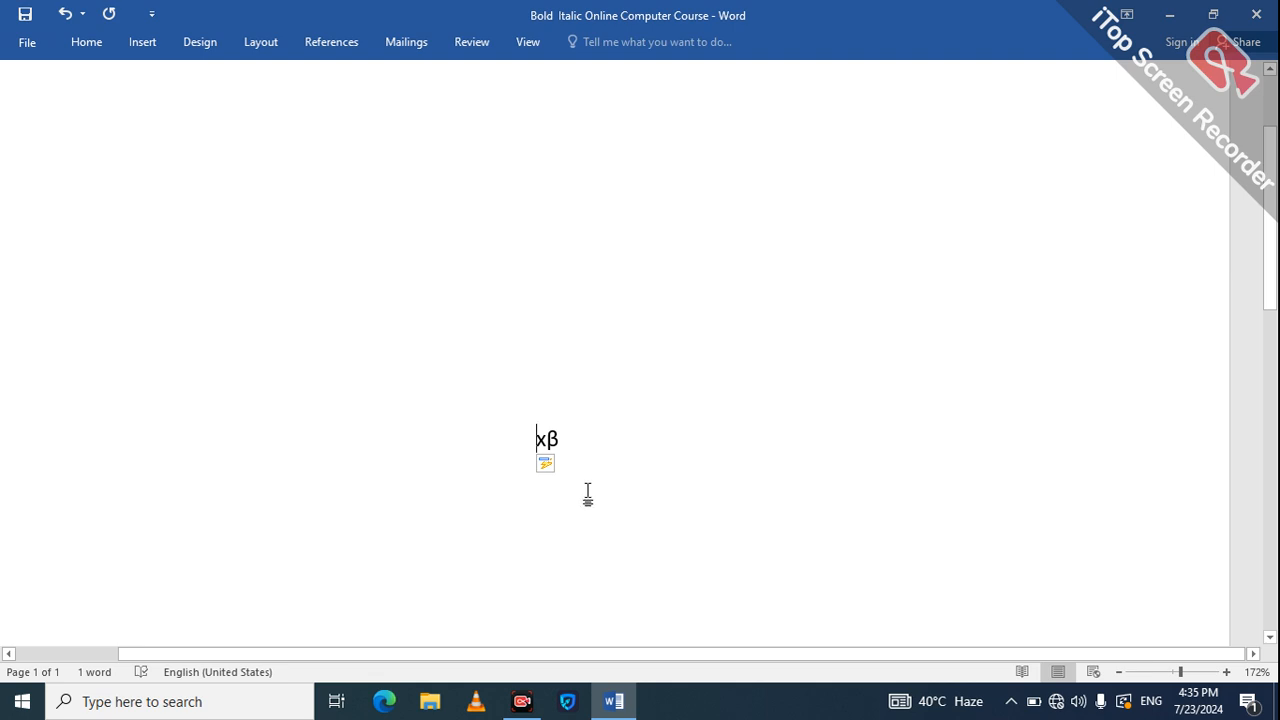
Add 2X after xβ on the line.
{"action": "left_click", "coordinate": [579, 442]}
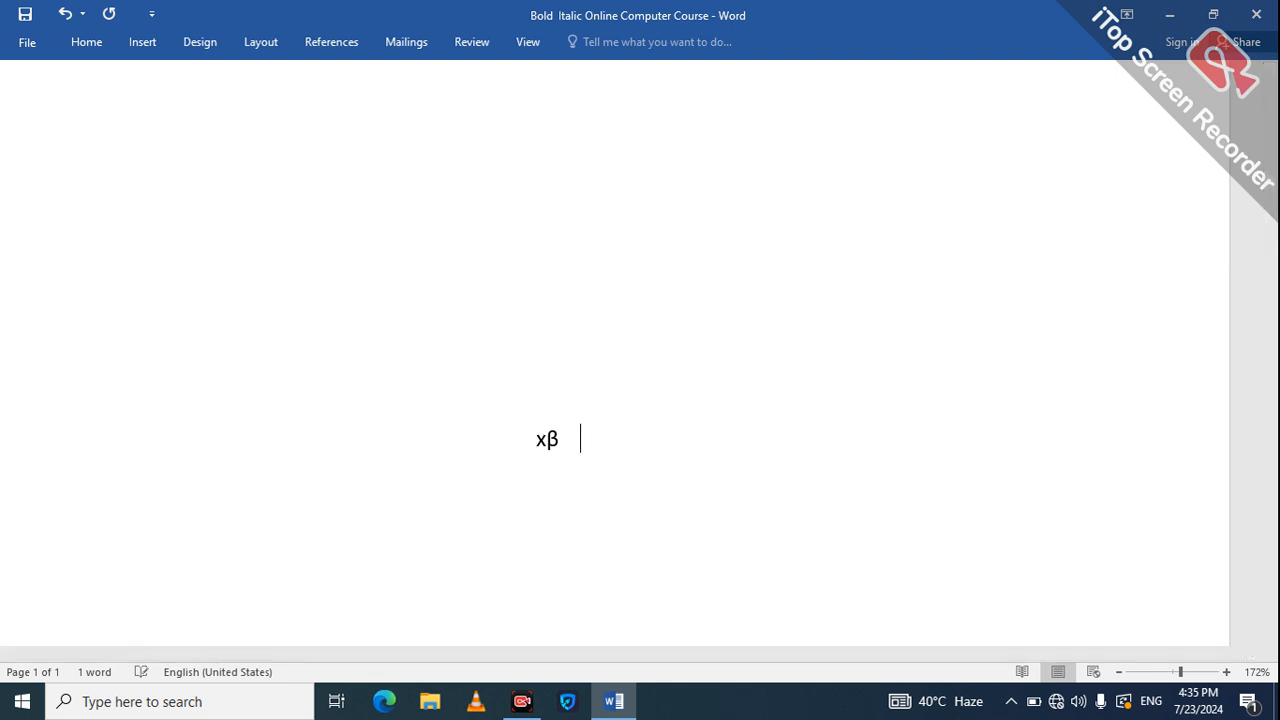
{"action": "type", "text": "2X"}
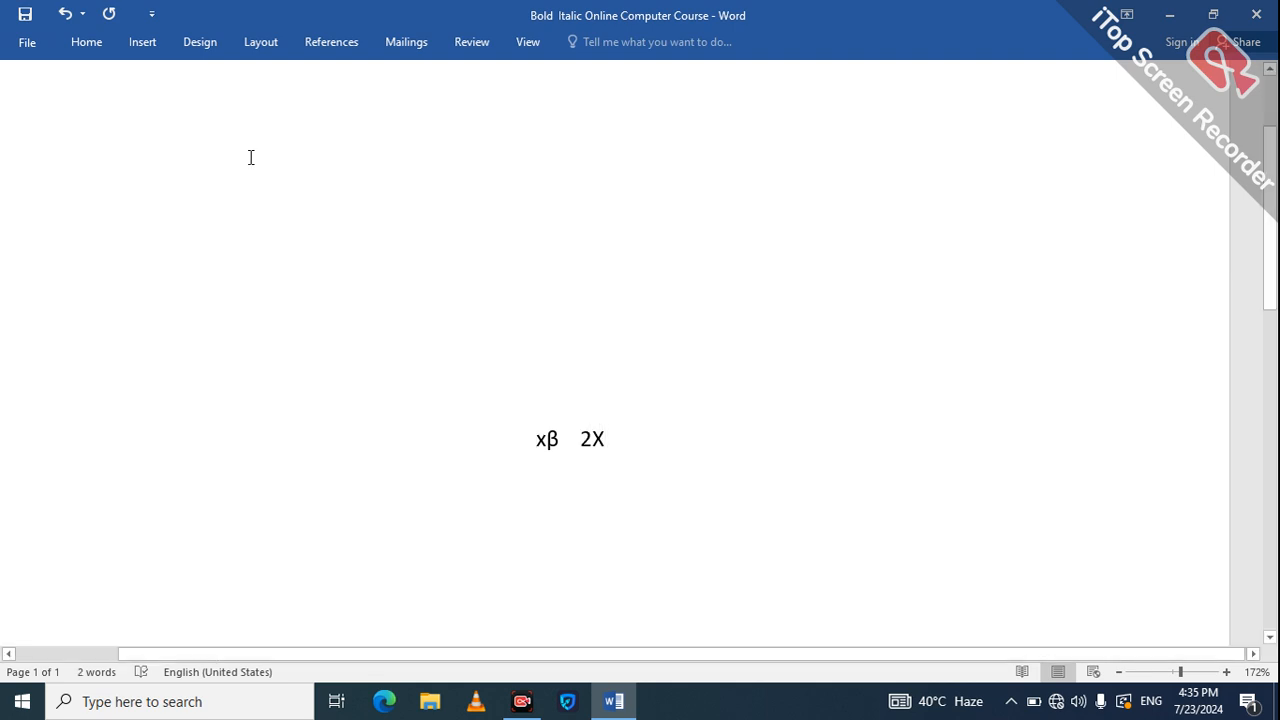
{"action": "left_click", "coordinate": [143, 42]}
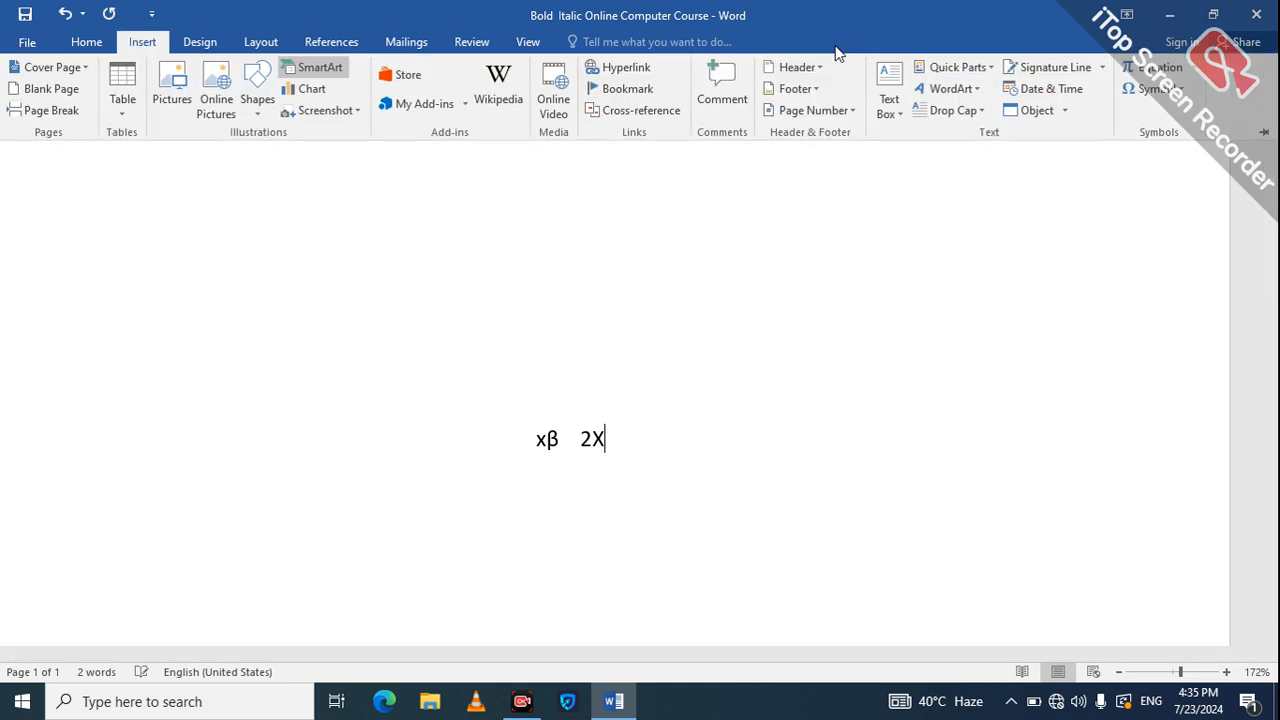
Insert the Registered Sign ® after 2X from the recently used symbols.
{"action": "left_click", "coordinate": [1176, 94]}
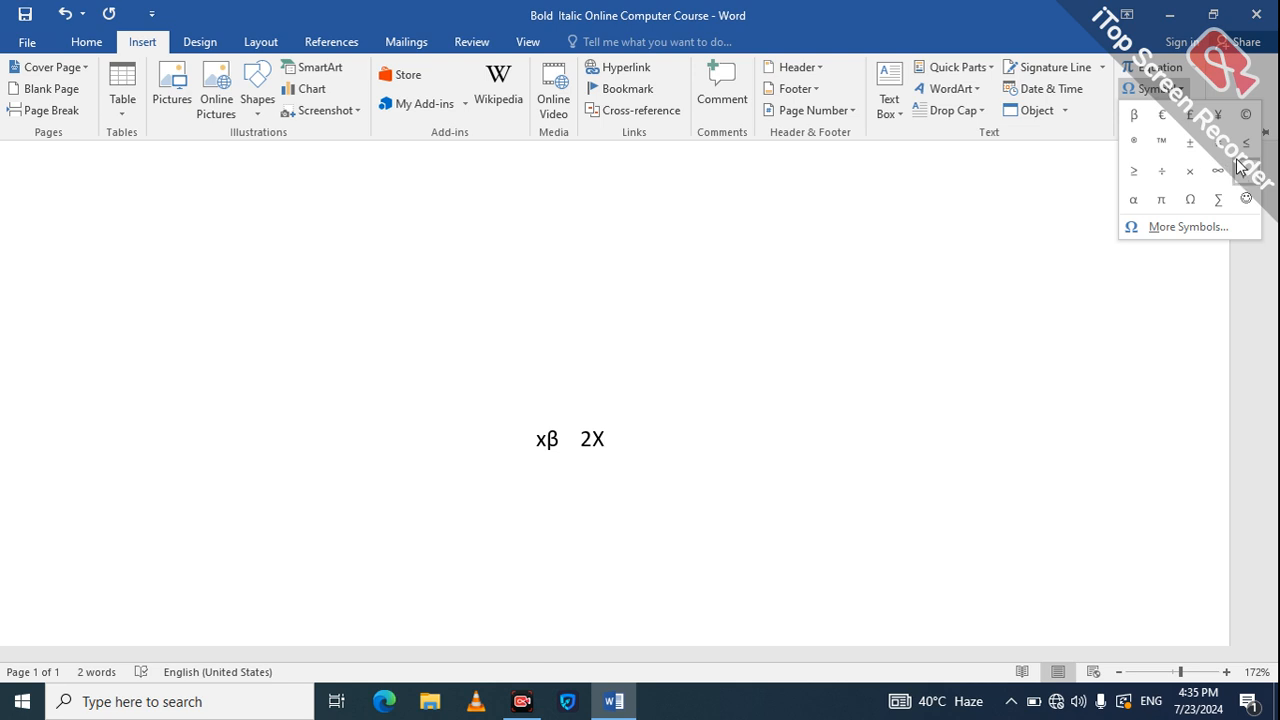
{"action": "left_click", "coordinate": [1164, 231]}
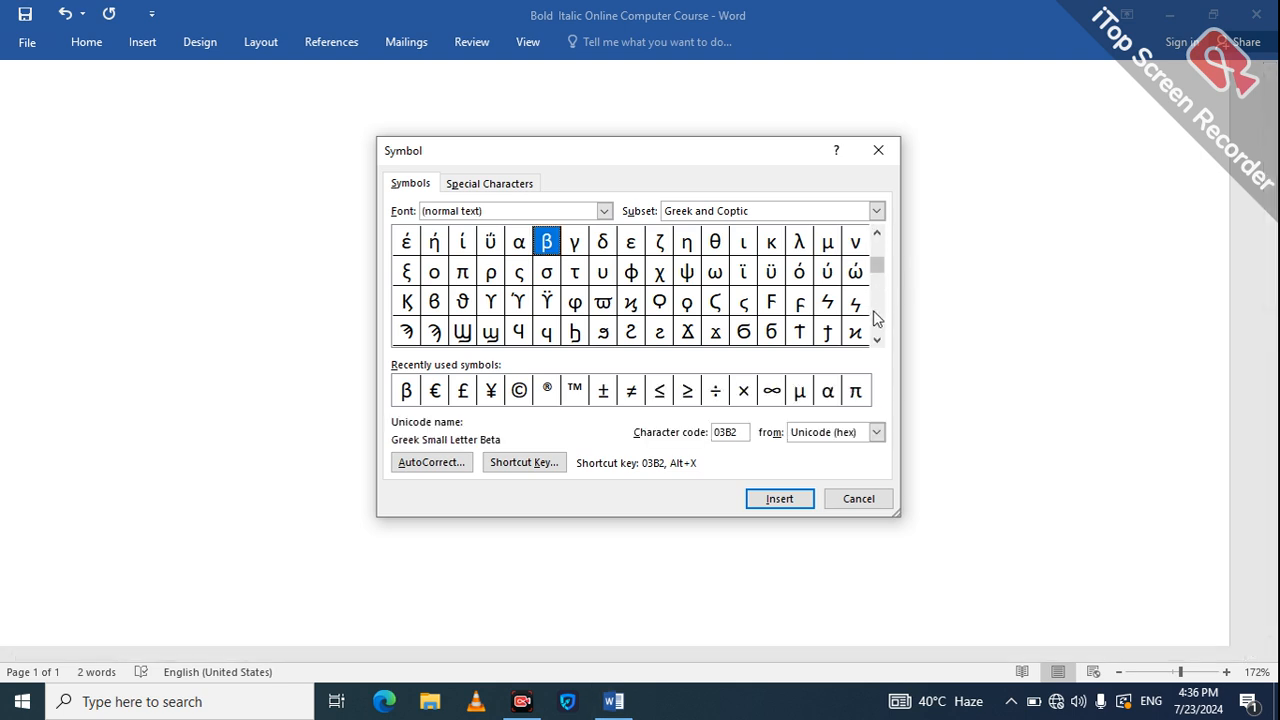
{"action": "left_click", "coordinate": [875, 318]}
{"action": "left_click", "coordinate": [875, 318]}
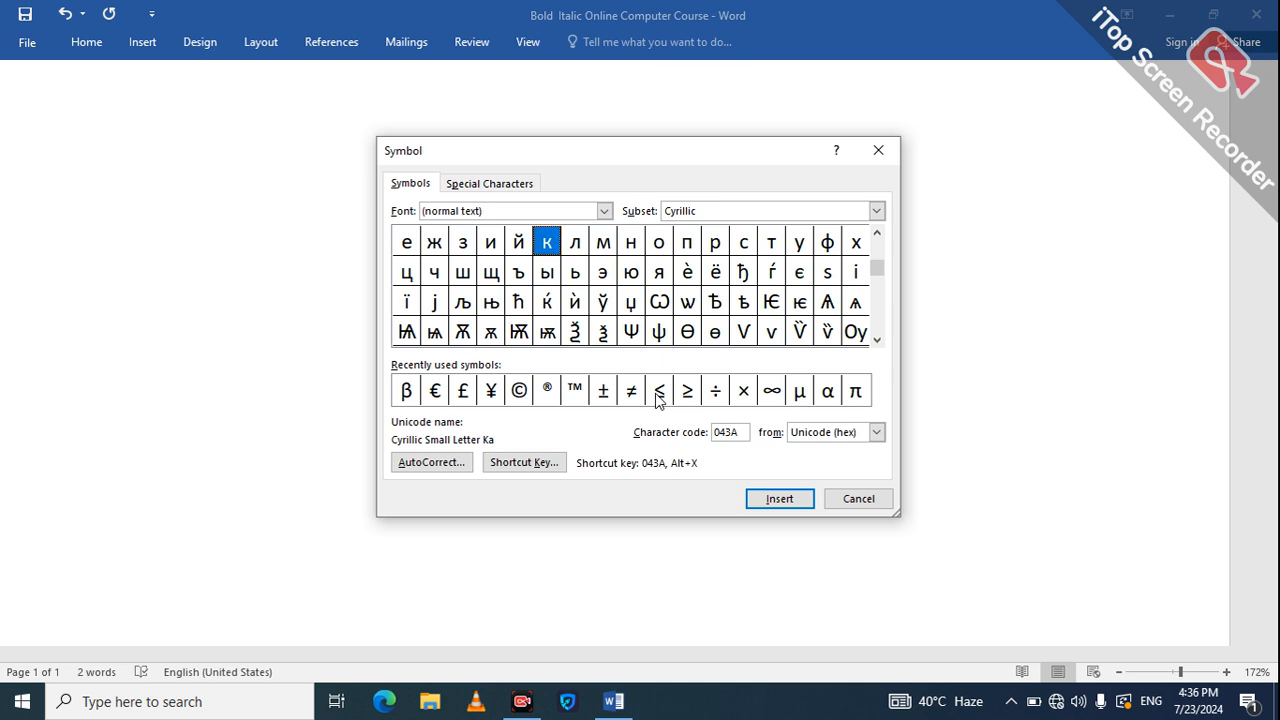
{"action": "left_click", "coordinate": [548, 390]}
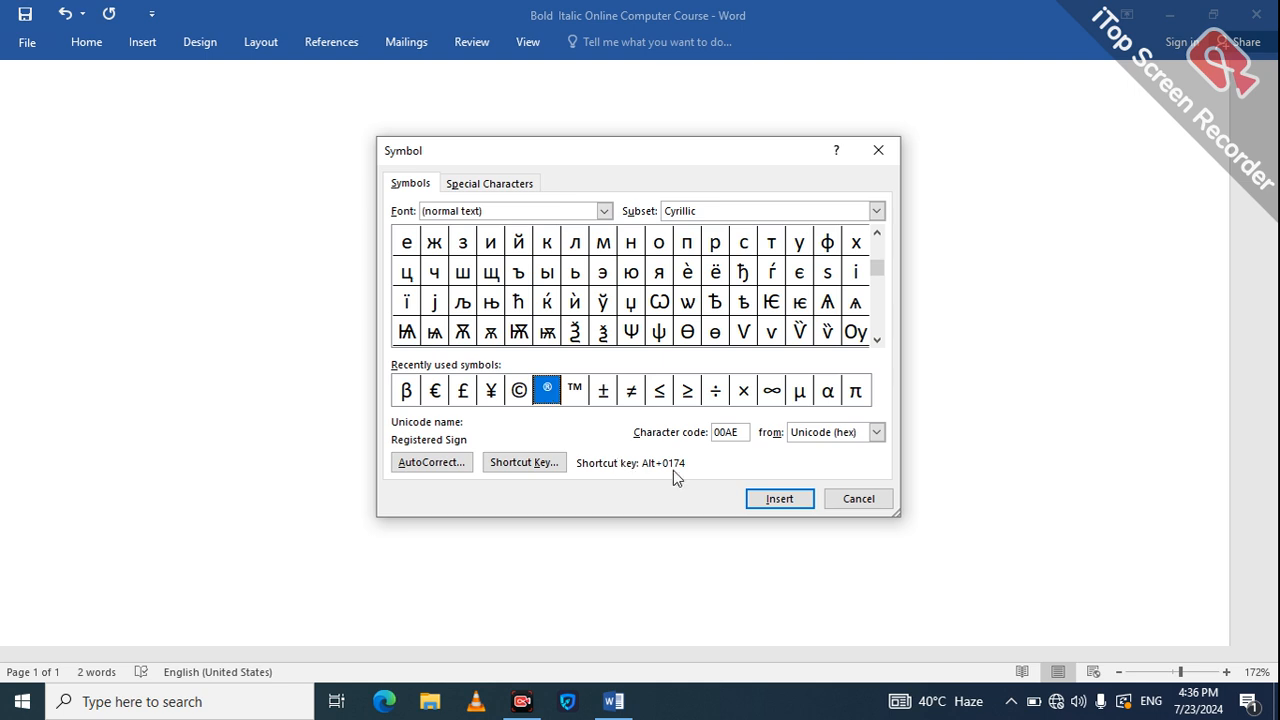
{"action": "left_click", "coordinate": [773, 502]}
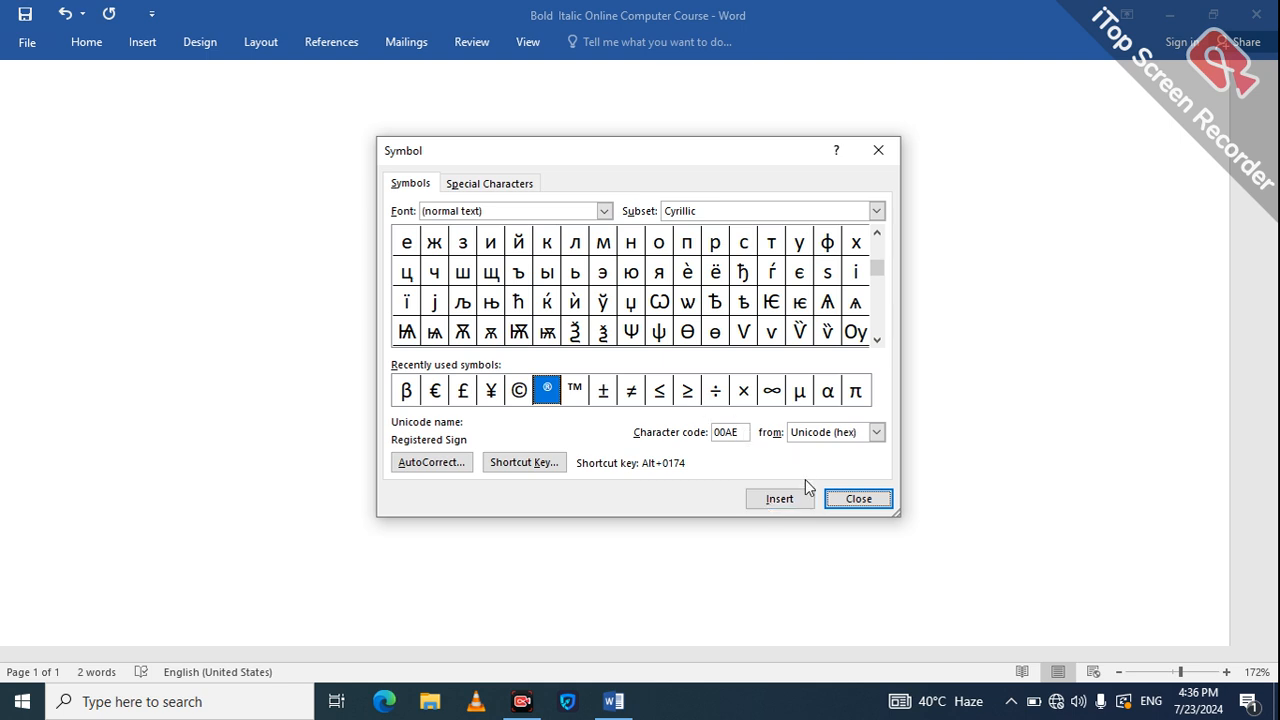
{"action": "left_click", "coordinate": [848, 500]}
{"action": "left_click", "coordinate": [848, 500]}
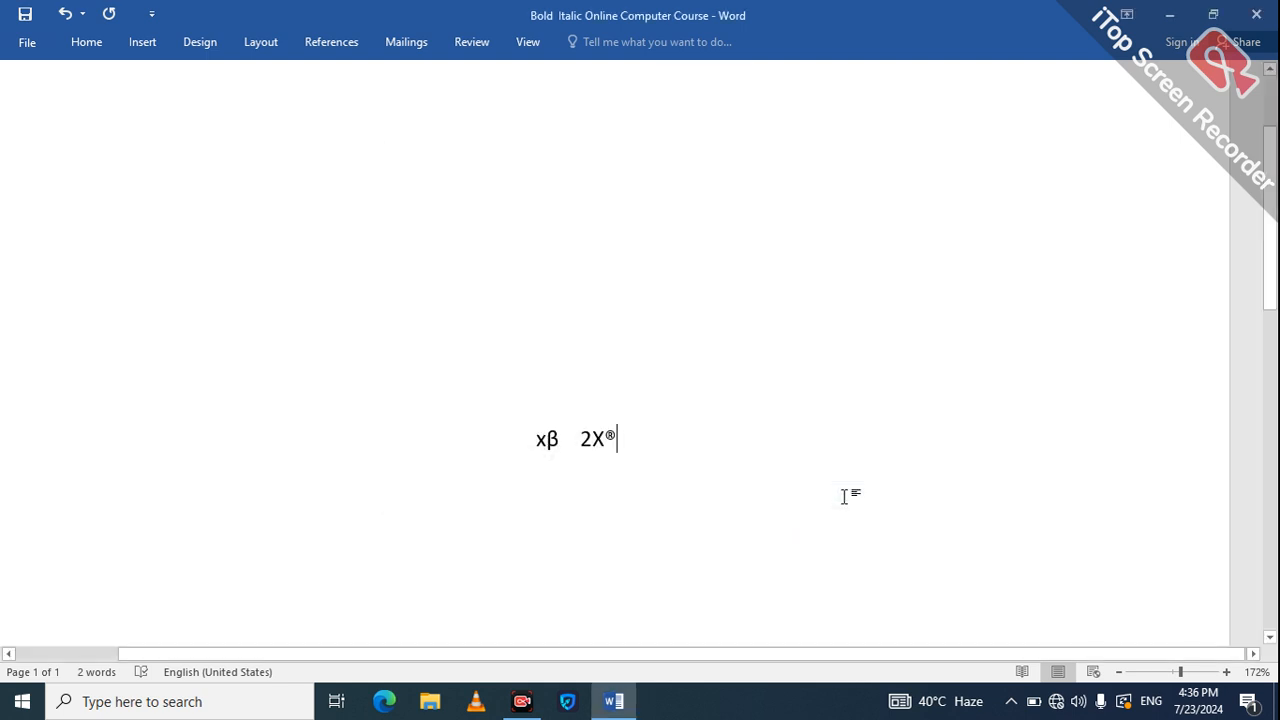
Replace 'xβ 2X' with 'Hashmi Tuition Center Okara' before the ® sign.
{"action": "left_click", "coordinate": [606, 441]}
{"action": "key", "text": "BackSpace"}
{"action": "key", "text": "BackSpace"}
{"action": "key", "text": "BackSpace"}
{"action": "key", "text": "BackSpace"}
{"action": "key", "text": "BackSpace"}
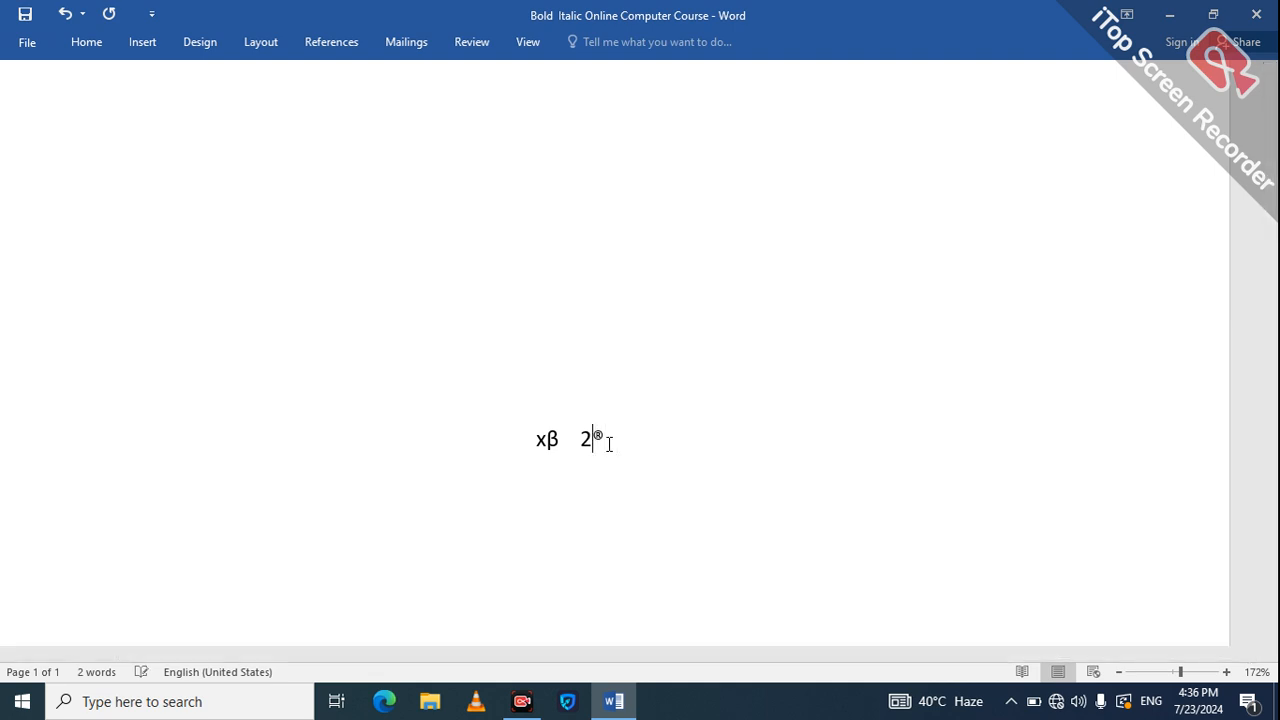
{"action": "key", "text": "BackSpace"}
{"action": "key", "text": "BackSpace"}
{"action": "type", "text": "HAhw"}
{"action": "key", "text": "BackSpace"}
{"action": "key", "text": "BackSpace"}
{"action": "key", "text": "BackSpace"}
{"action": "type", "text": "ash"}
{"action": "type", "text": "mi T"}
{"action": "type", "text": "y"}
{"action": "key", "text": "BackSpace"}
{"action": "type", "text": "uition "}
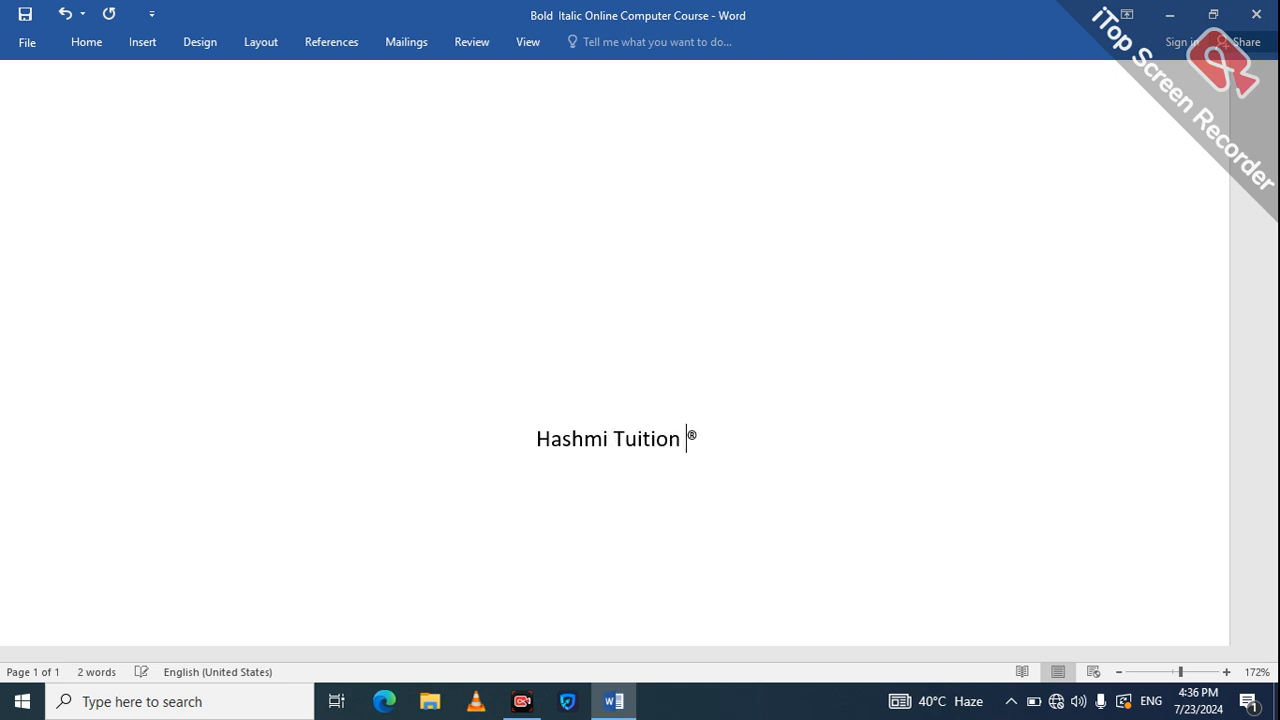
{"action": "type", "text": "Center Okara"}
{"action": "left_click", "coordinate": [811, 421]}
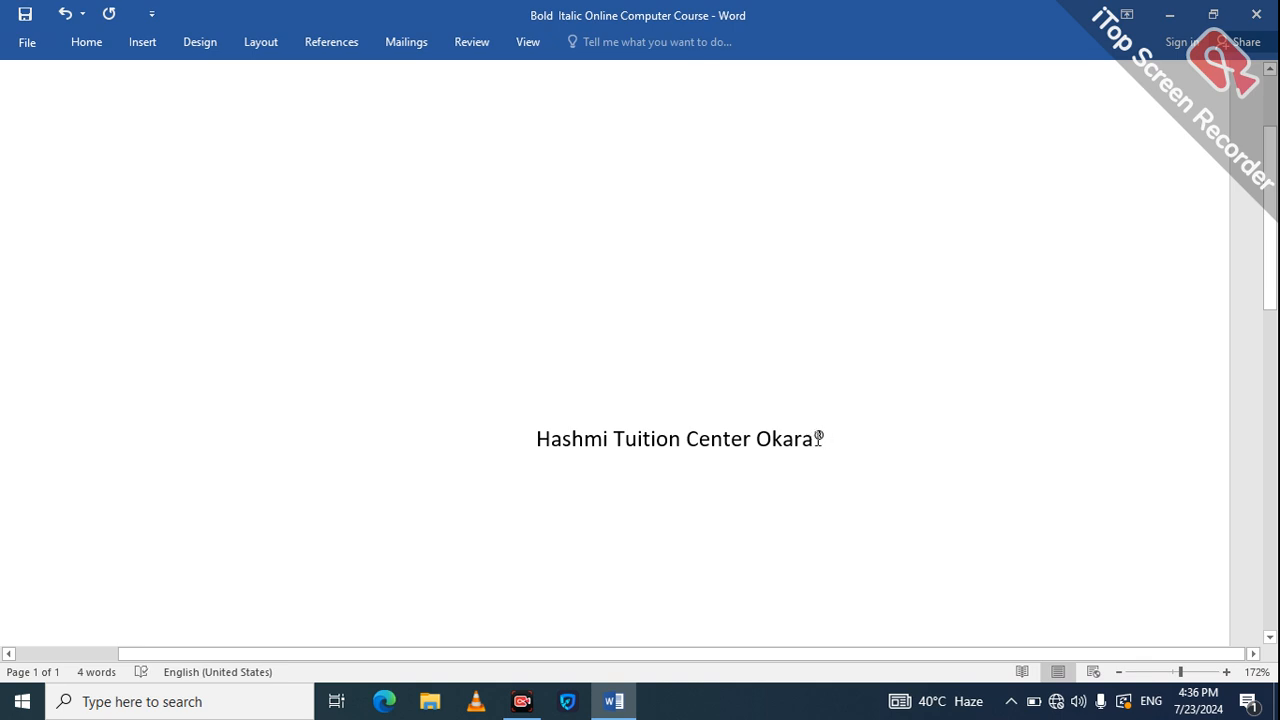
Remove the blank lines and indent before the Hashmi heading.
{"action": "key", "text": "ctrl+a"}
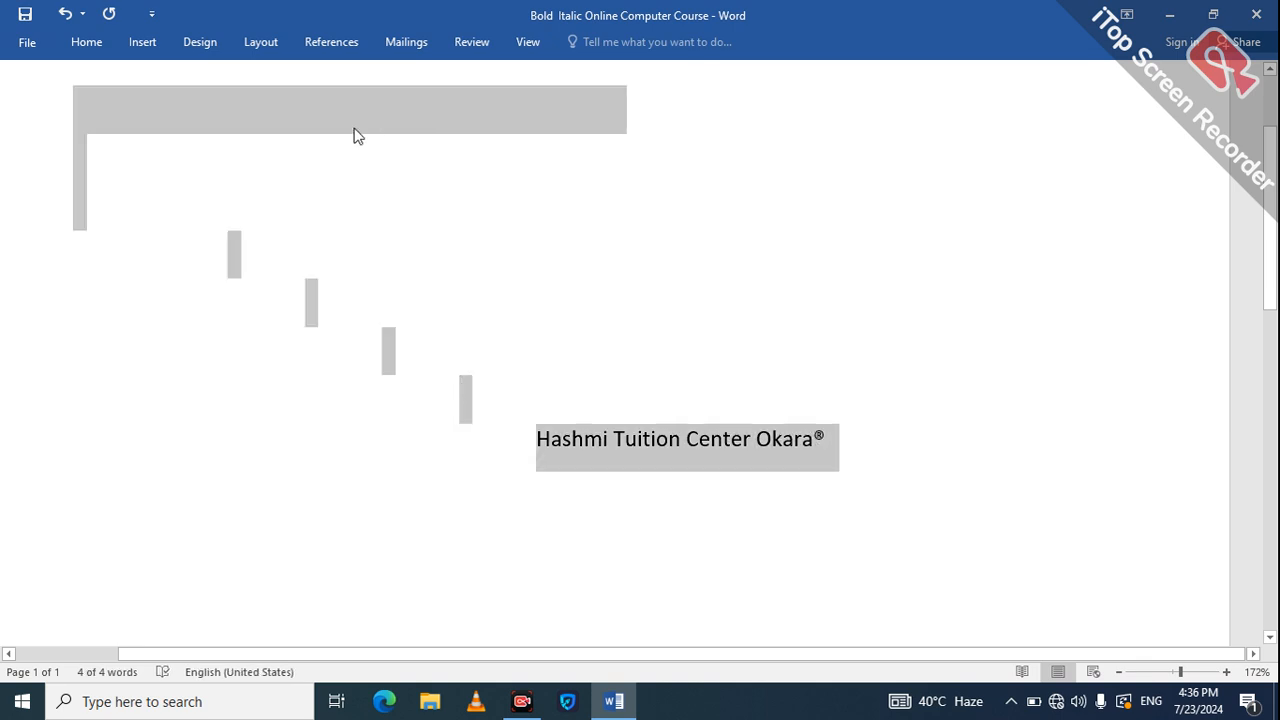
{"action": "left_click", "coordinate": [541, 446]}
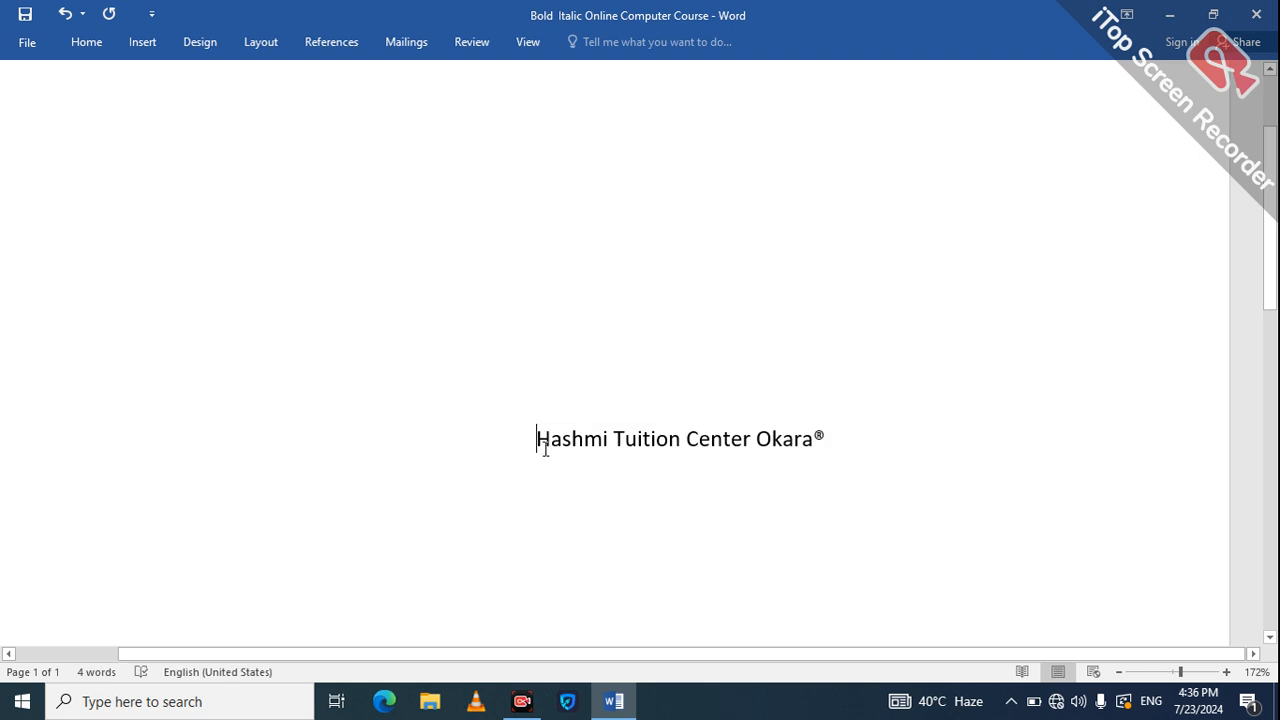
{"action": "key", "text": "BackSpace"}
{"action": "key", "text": "BackSpace"}
{"action": "key", "text": "BackSpace"}
{"action": "key", "text": "BackSpace"}
{"action": "key", "text": "BackSpace"}
{"action": "key", "text": "BackSpace"}
{"action": "key", "text": "BackSpace"}
{"action": "key", "text": "BackSpace"}
{"action": "key", "text": "BackSpace"}
{"action": "key", "text": "BackSpace"}
{"action": "key", "text": "BackSpace"}
{"action": "key", "text": "BackSpace"}
{"action": "key", "text": "BackSpace"}
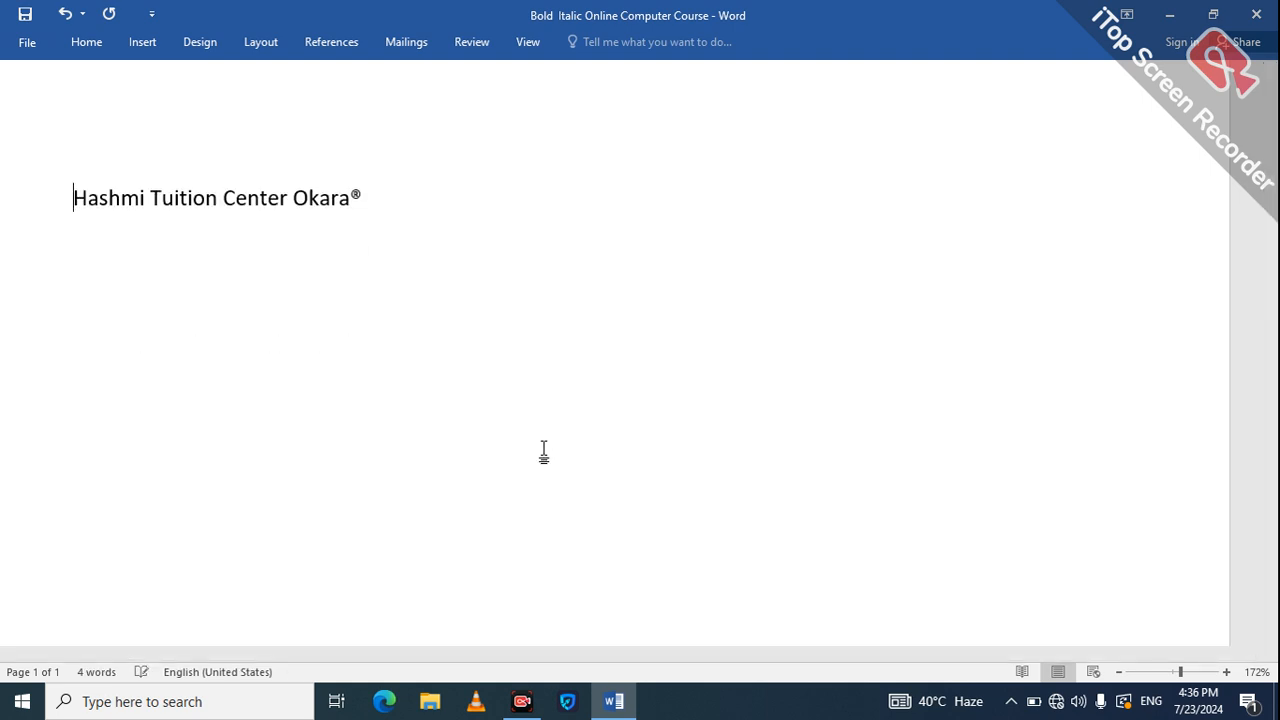
Set the heading 'Hashmi Tuition Center Okara®' to 28-point font size.
{"action": "left_click_drag", "start_coordinate": [544, 450], "coordinate": [809, 246]}
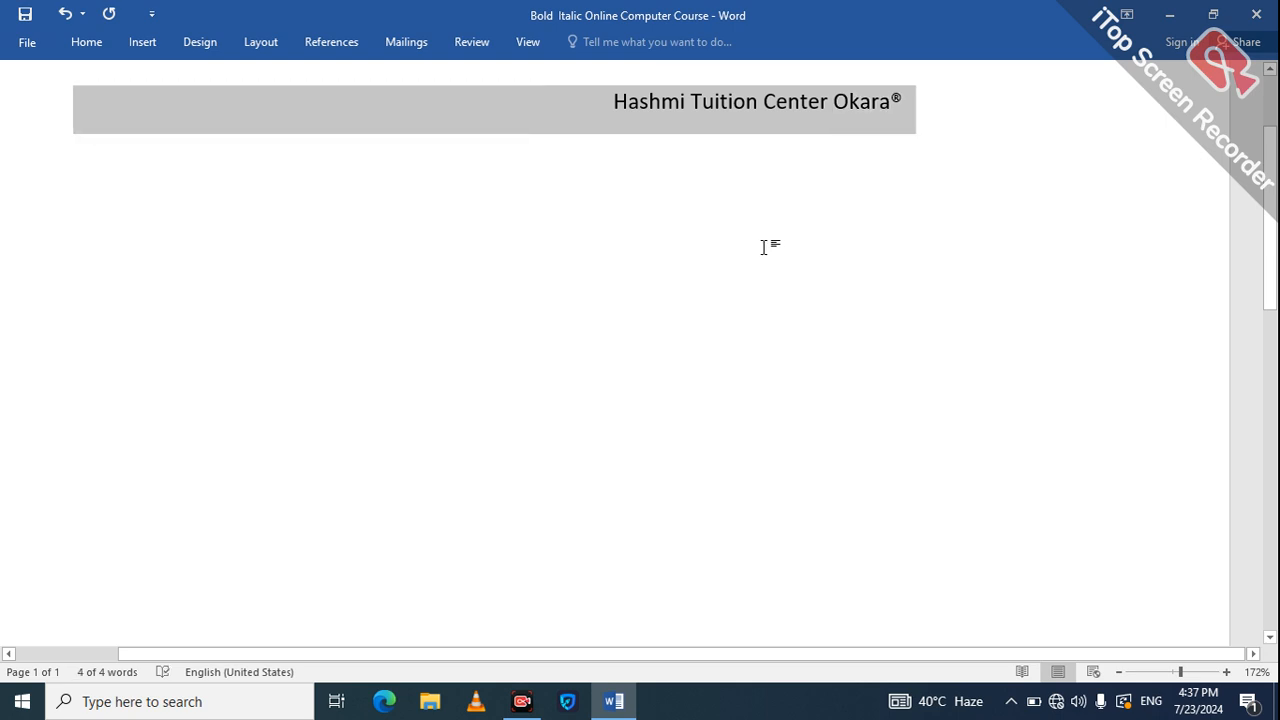
{"action": "left_click", "coordinate": [108, 42]}
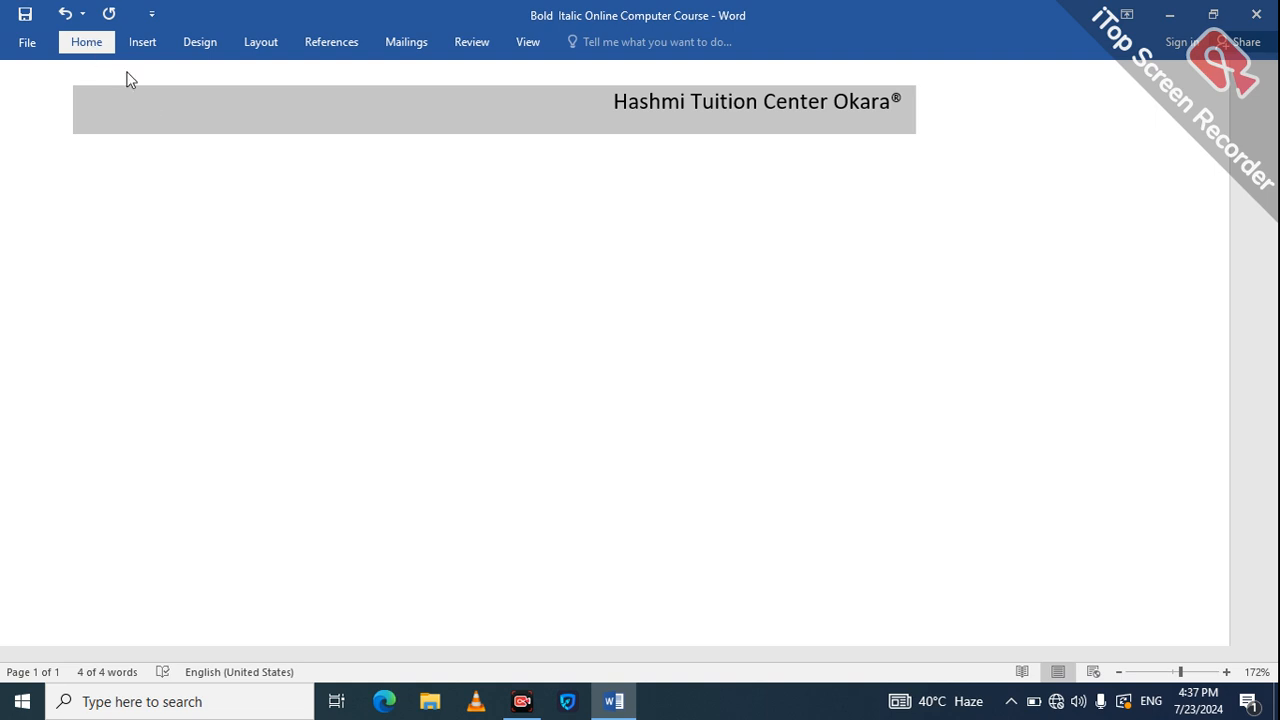
{"action": "left_click", "coordinate": [701, 160]}
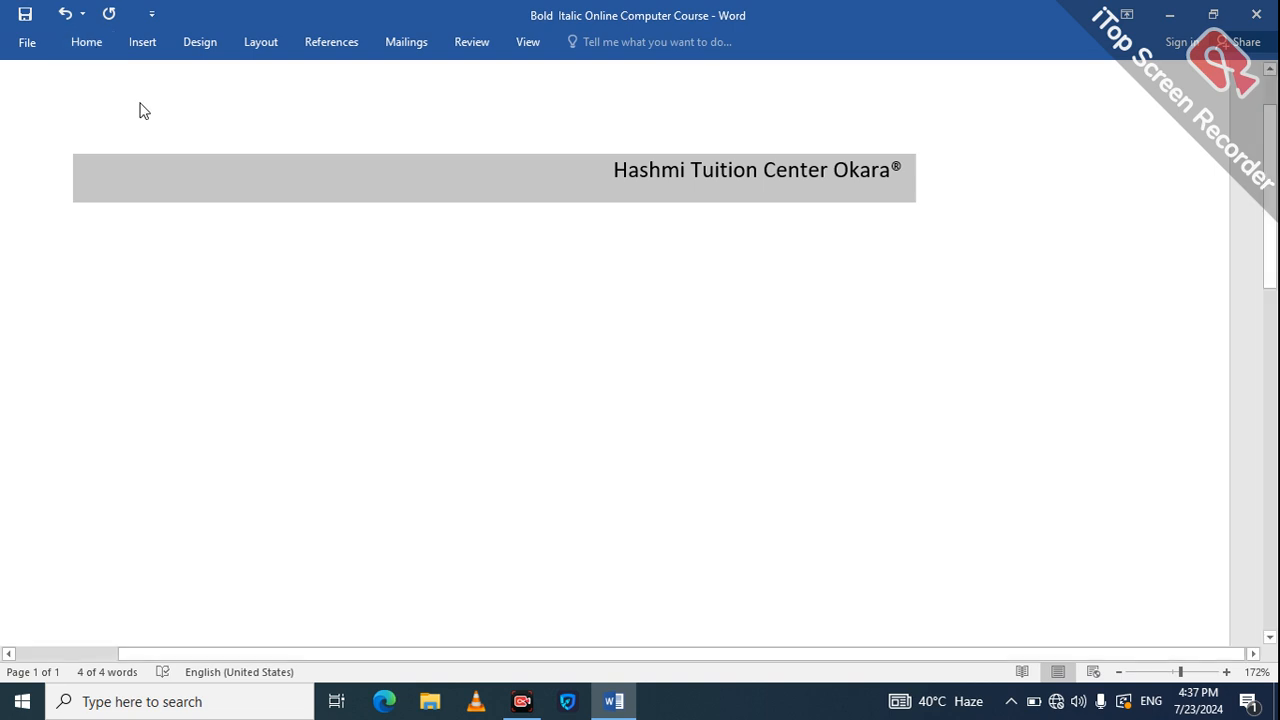
{"action": "left_click", "coordinate": [86, 42]}
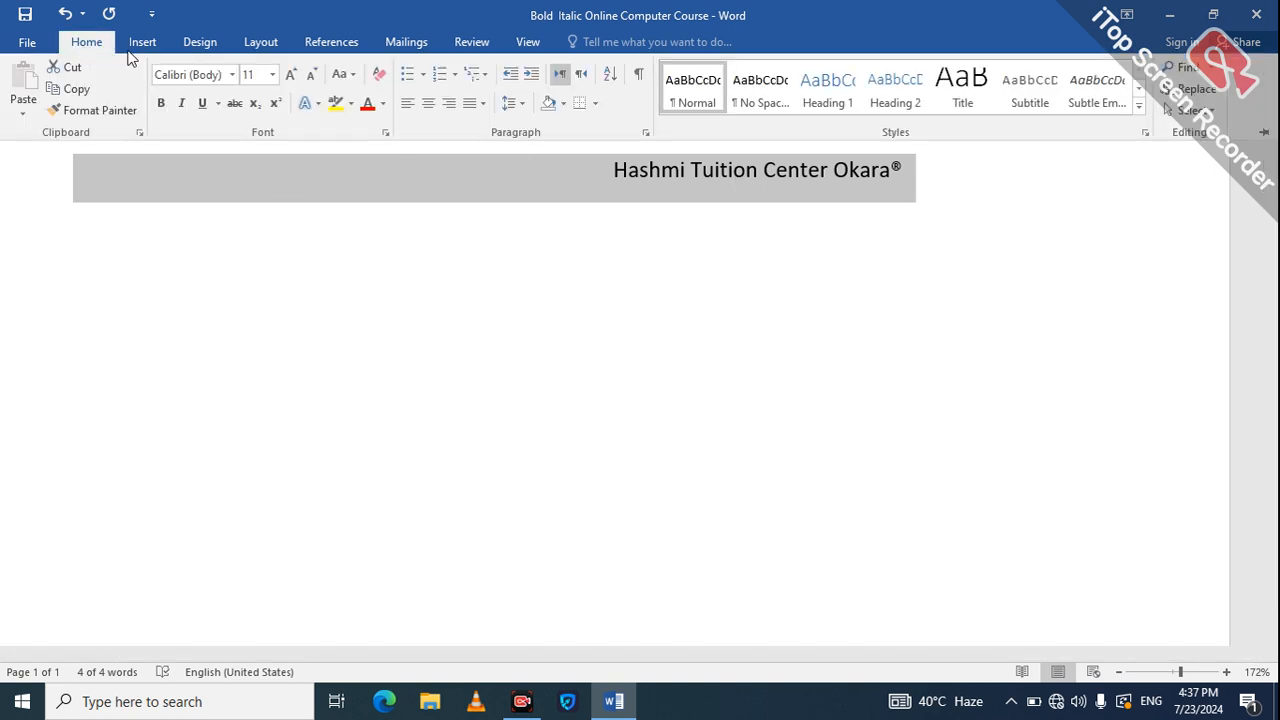
{"action": "left_click", "coordinate": [272, 75]}
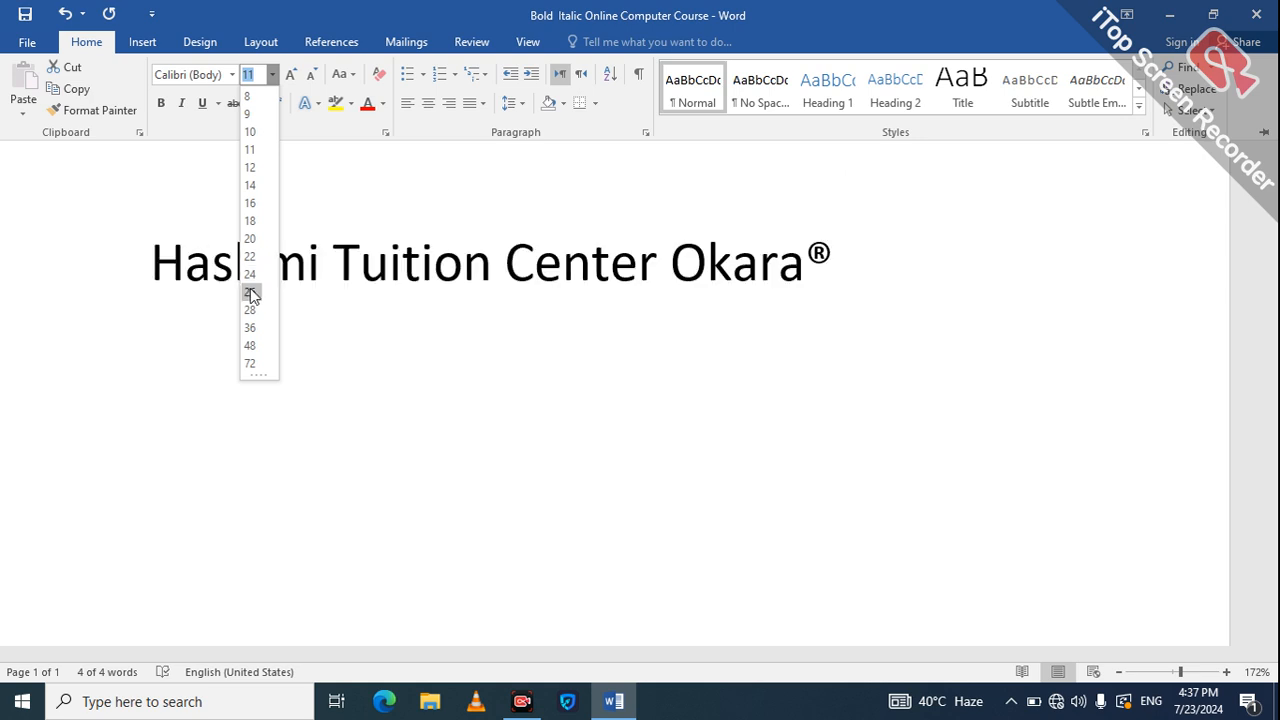
{"action": "left_click", "coordinate": [250, 310]}
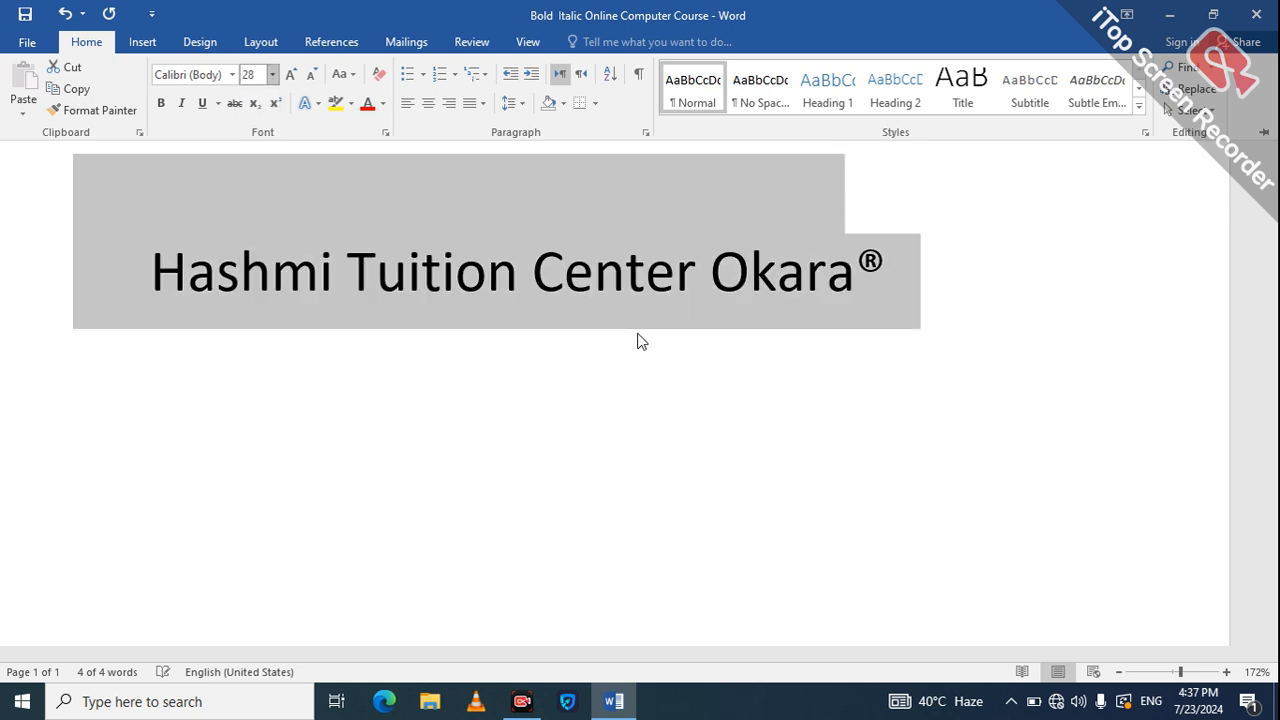
{"action": "key", "text": "ctrl+F1"}
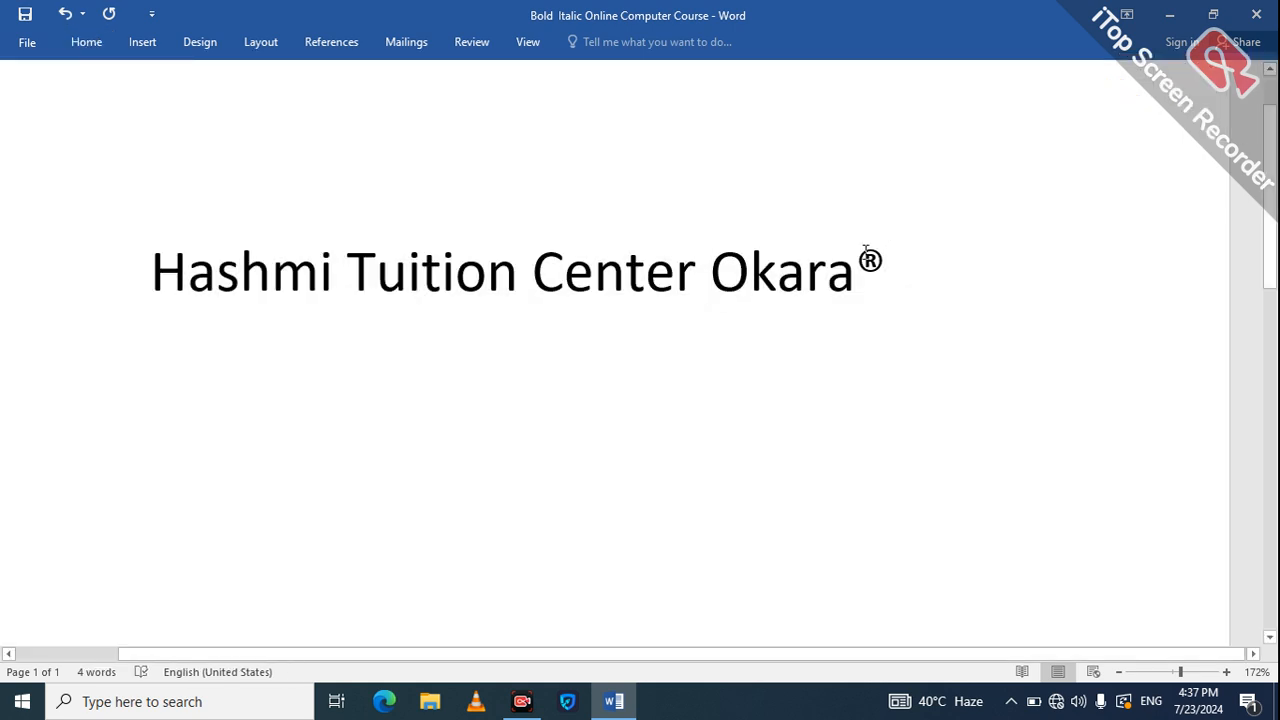
Select the ® sign after Okara, delete it, then restore it with undo.
{"action": "left_click_drag", "start_coordinate": [868, 252], "coordinate": [884, 270]}
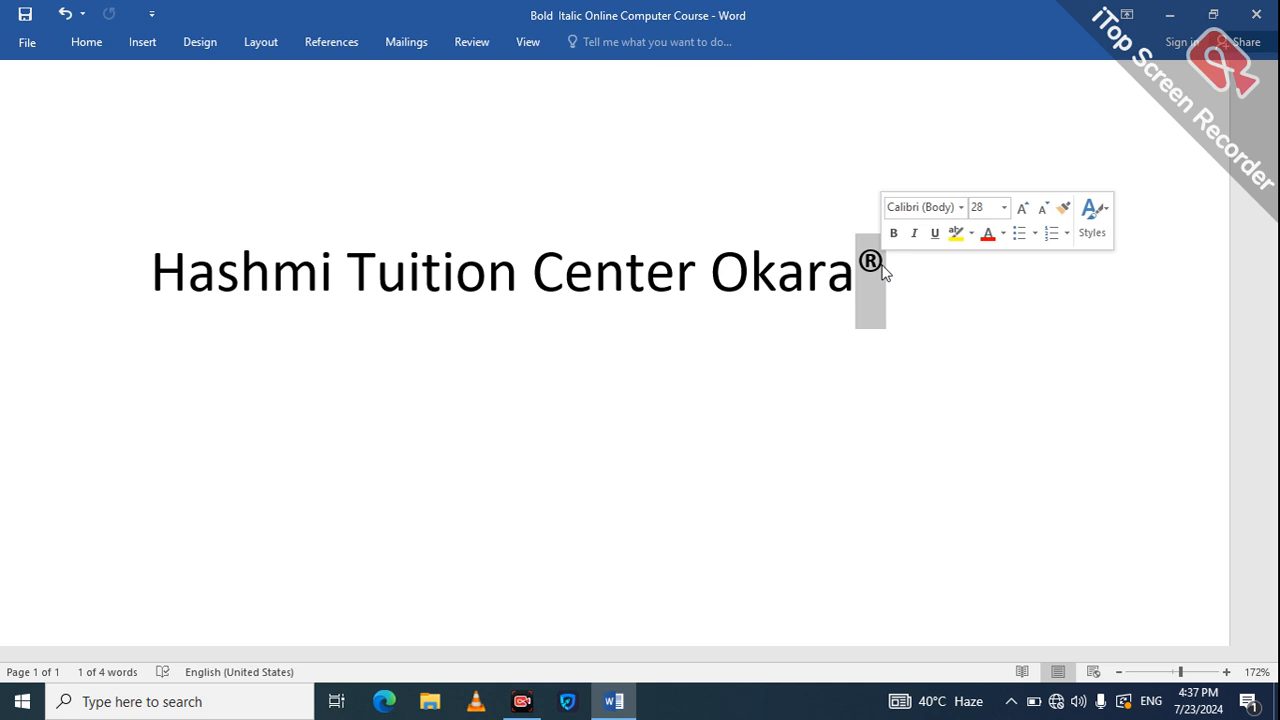
{"action": "key", "text": "Delete"}
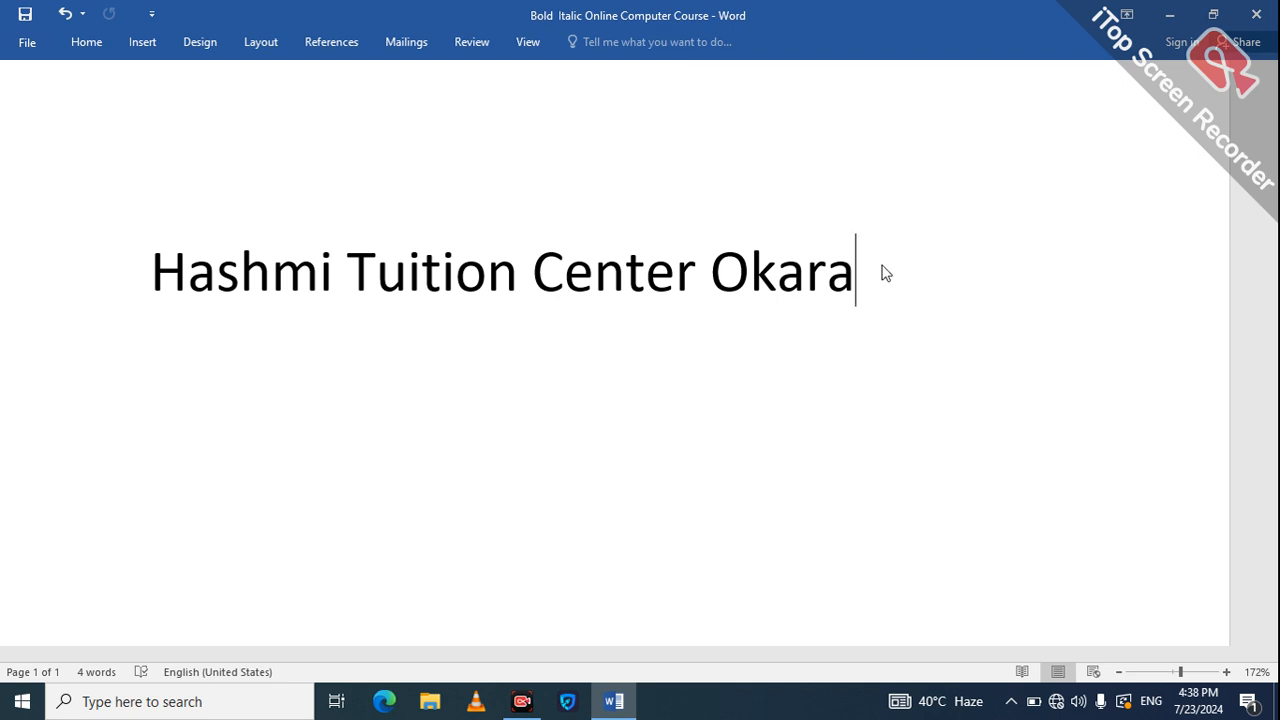
{"action": "key", "text": "ctrl+z"}
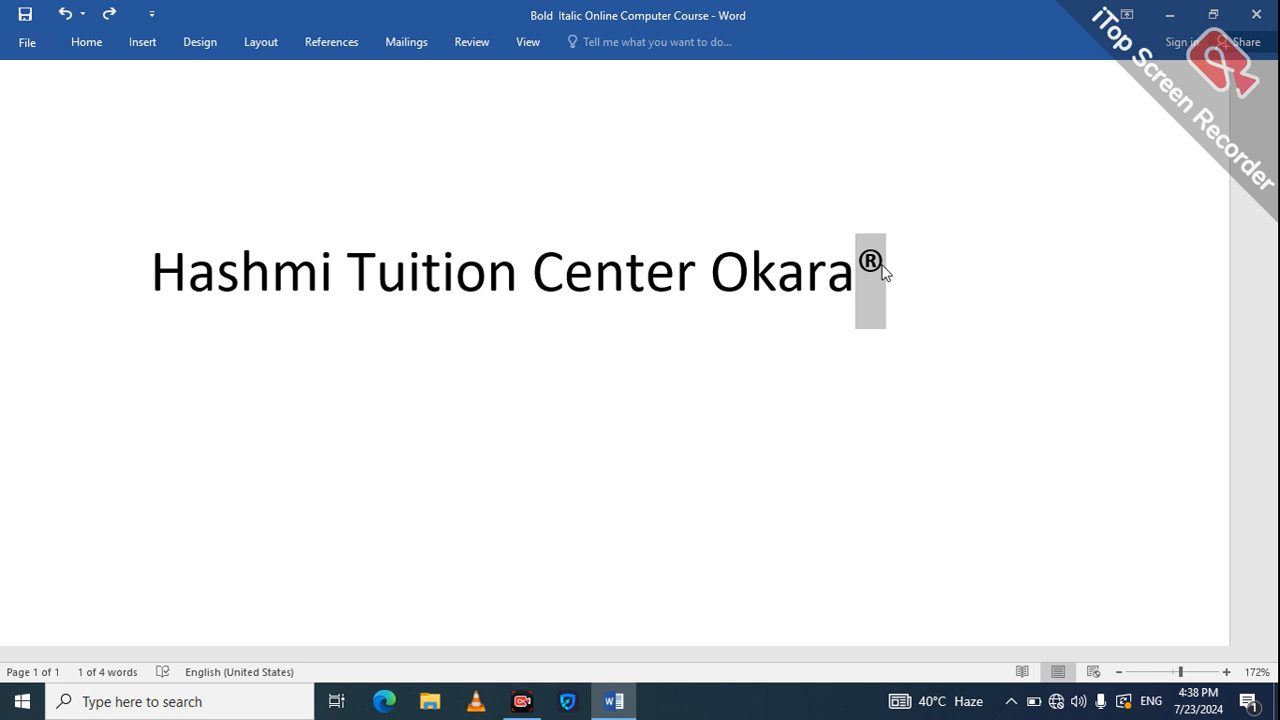
Add the Banded built-in header with its [DOCUMENT TITLE] placeholder.
{"action": "left_click", "coordinate": [142, 42]}
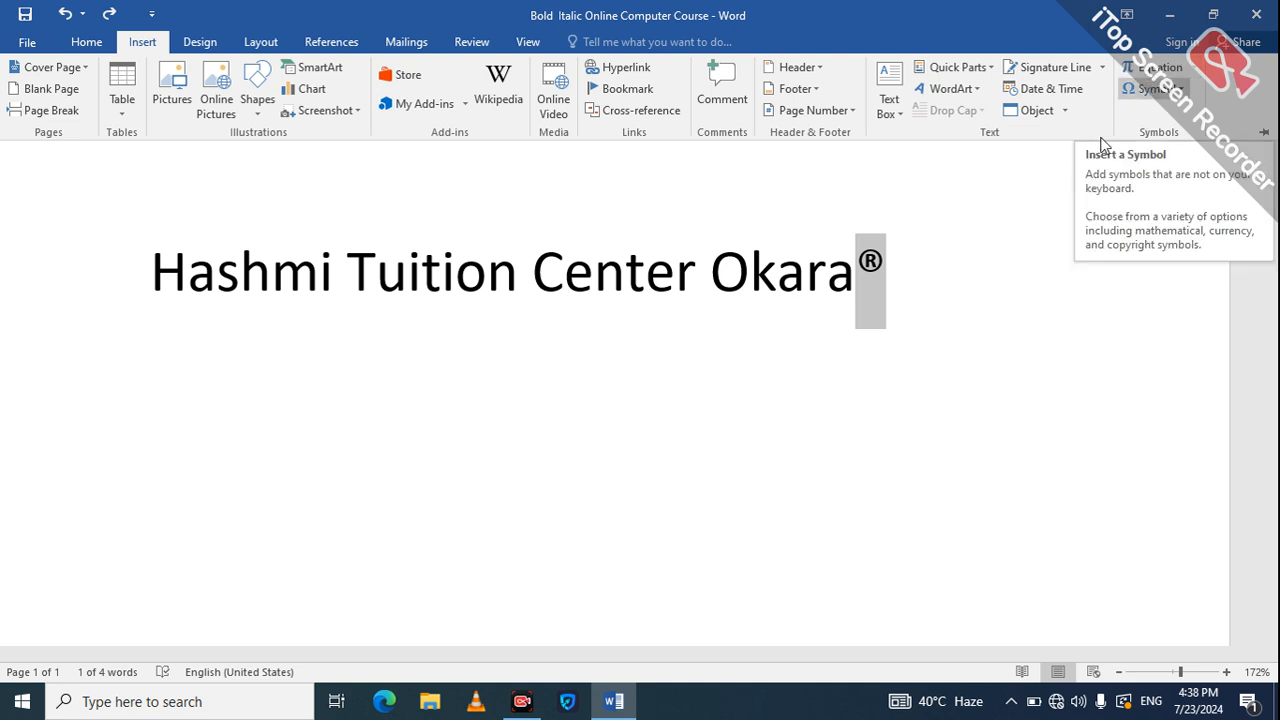
{"action": "left_click", "coordinate": [810, 72]}
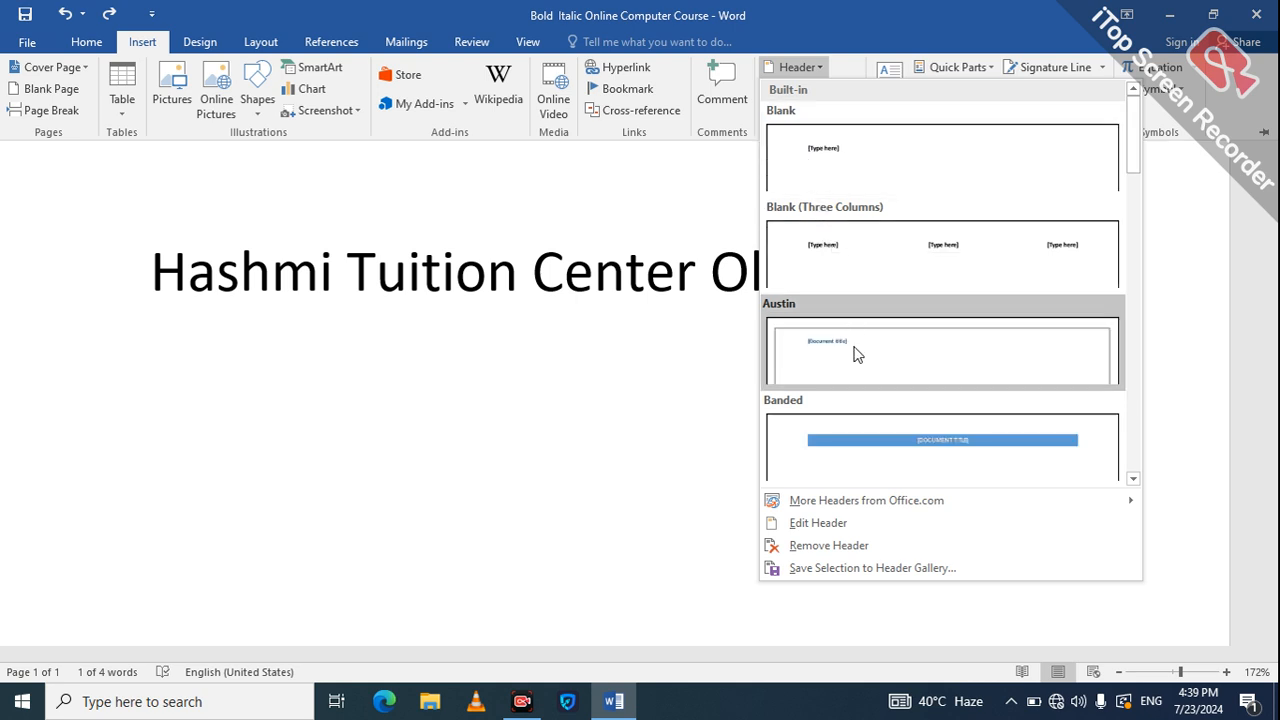
{"action": "mouse_move", "coordinate": [900, 514]}
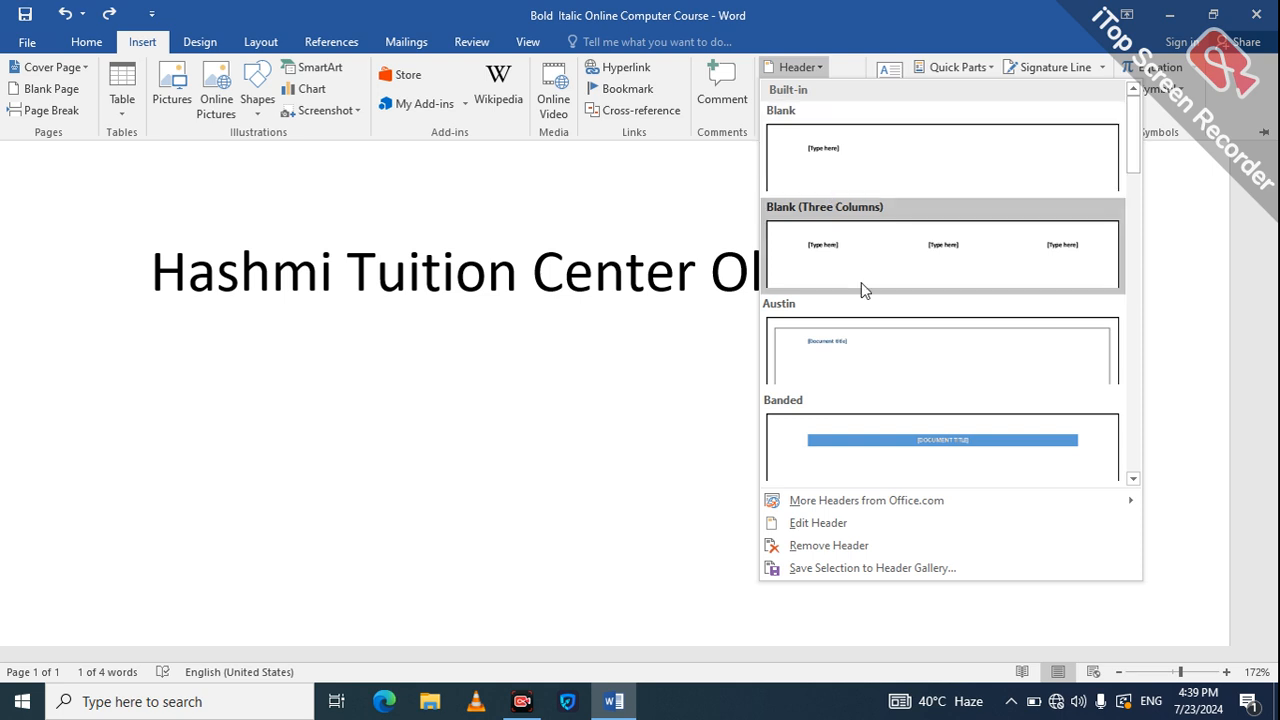
{"action": "left_click", "coordinate": [889, 457]}
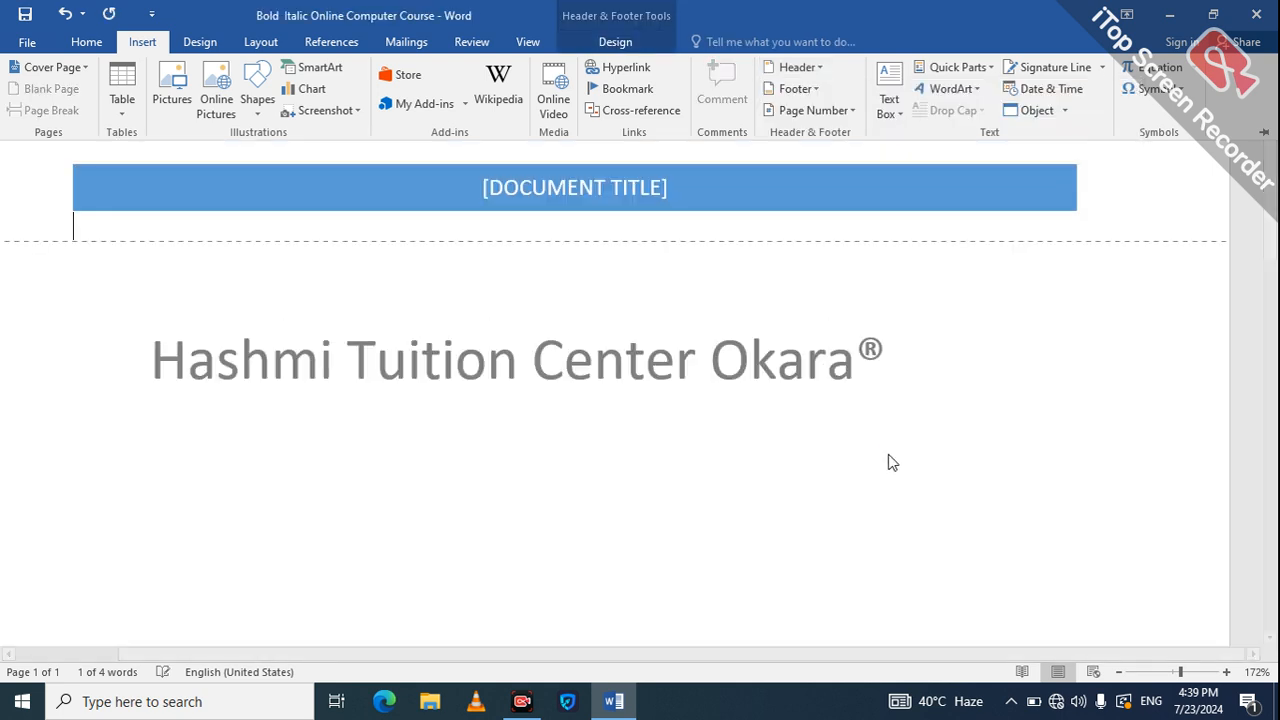
Paste the heading 'Hashmi Tuition Center Okara®' over the header's [DOCUMENT TITLE] placeholder.
{"action": "left_click", "coordinate": [613, 181]}
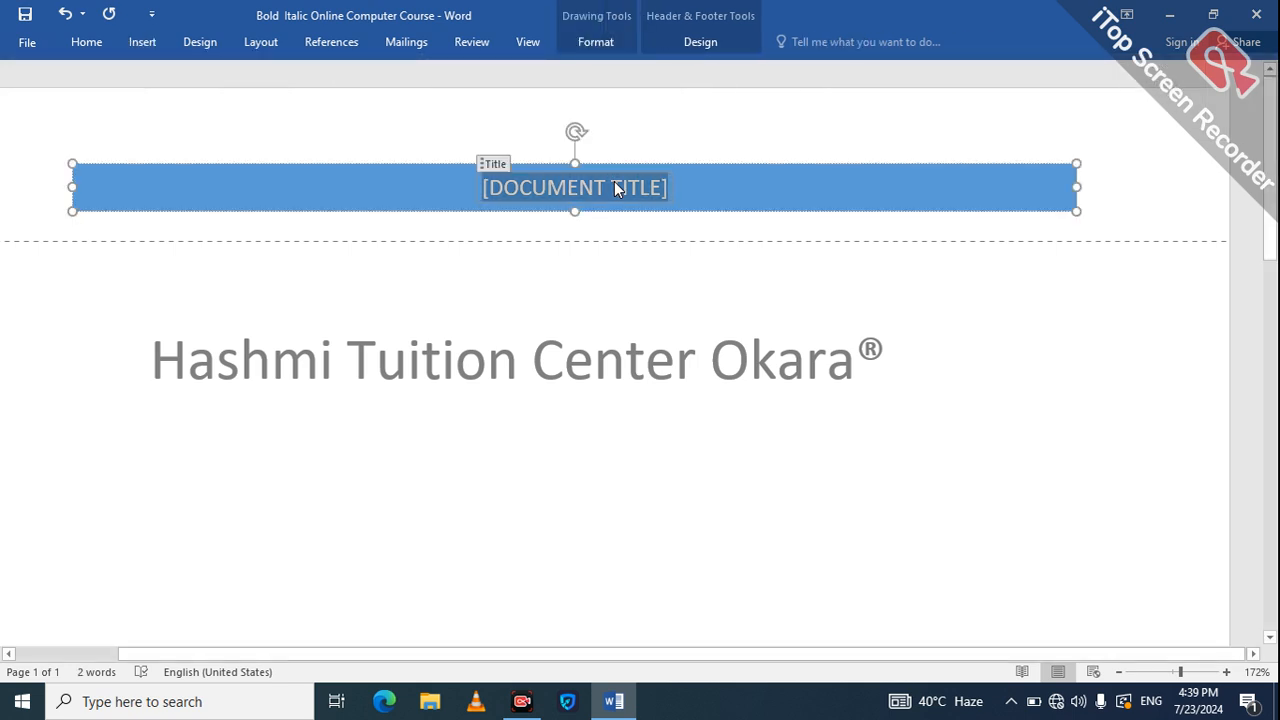
{"action": "double_click", "coordinate": [535, 368]}
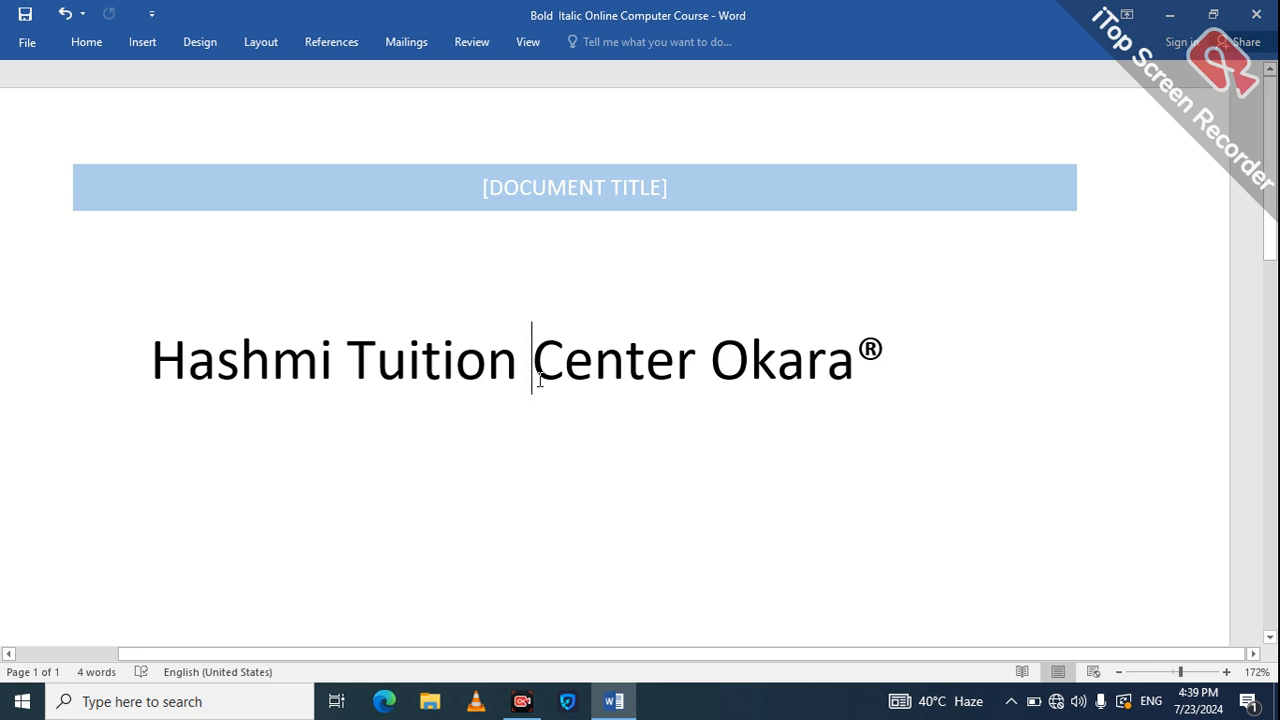
{"action": "left_click", "coordinate": [890, 358]}
{"action": "key", "text": "shift+Left"}
{"action": "key", "text": "shift+Left"}
{"action": "key", "text": "shift+Left"}
{"action": "key", "text": "shift+Left"}
{"action": "key", "text": "shift+Left"}
{"action": "key", "text": "shift+Left"}
{"action": "key", "text": "shift+Left"}
{"action": "key", "text": "shift+Left"}
{"action": "key", "text": "shift+Left"}
{"action": "key", "text": "shift+Left"}
{"action": "key", "text": "shift+Left"}
{"action": "key", "text": "shift+Left"}
{"action": "key", "text": "shift+Left"}
{"action": "key", "text": "shift+Left"}
{"action": "key", "text": "shift+Left"}
{"action": "key", "text": "shift+Left"}
{"action": "key", "text": "shift+Left"}
{"action": "key", "text": "shift+Left"}
{"action": "key", "text": "shift+Left"}
{"action": "key", "text": "shift+Left"}
{"action": "key", "text": "ctrl+c"}
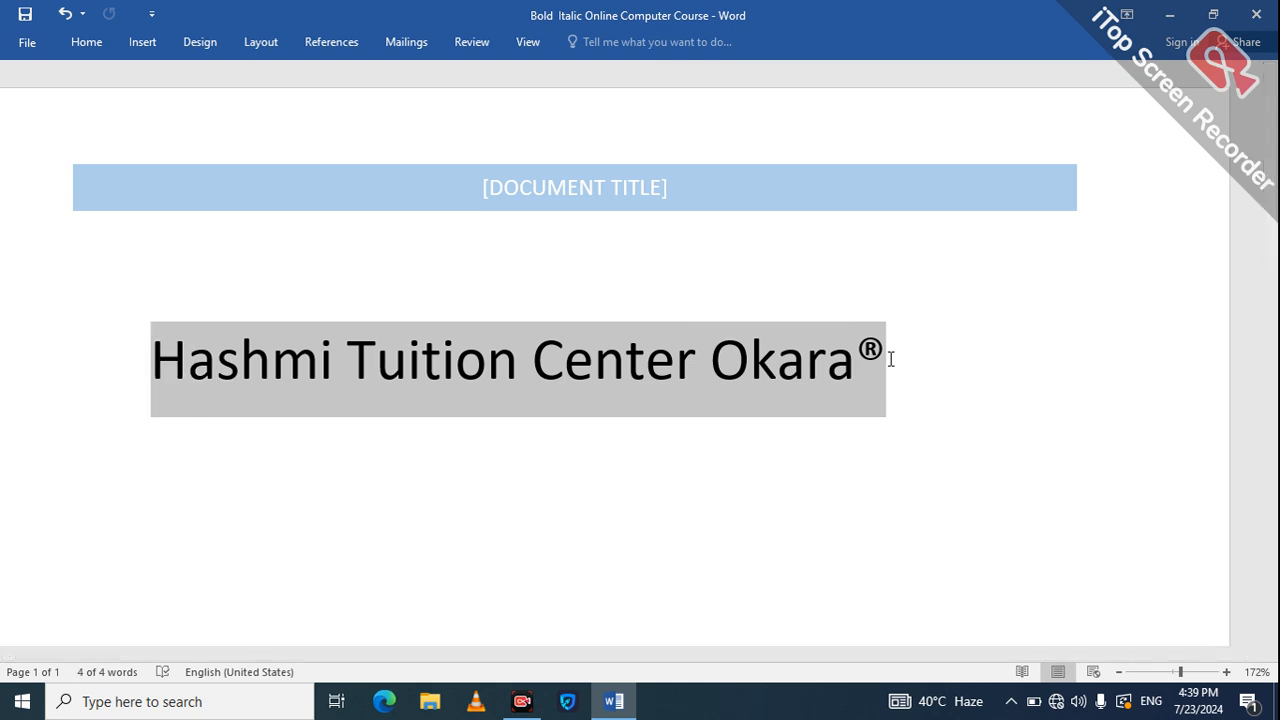
{"action": "double_click", "coordinate": [611, 181]}
{"action": "left_click", "coordinate": [611, 183]}
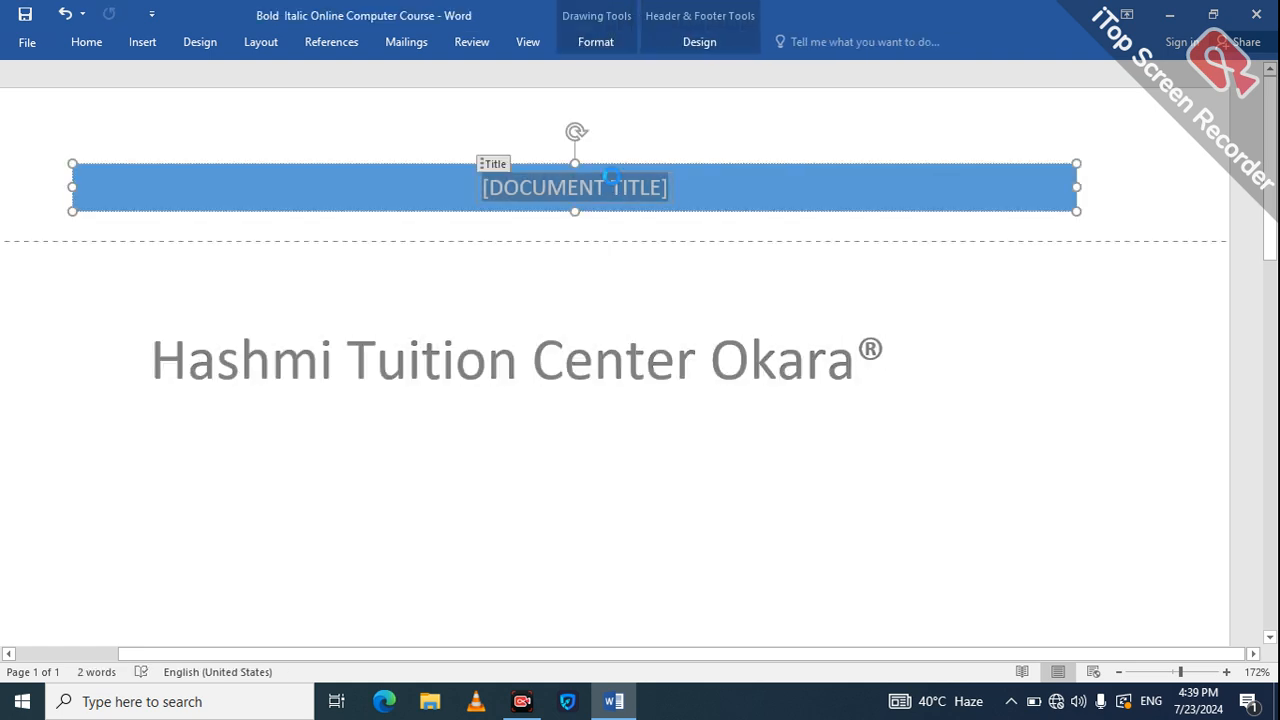
{"action": "key", "text": "ctrl+v"}
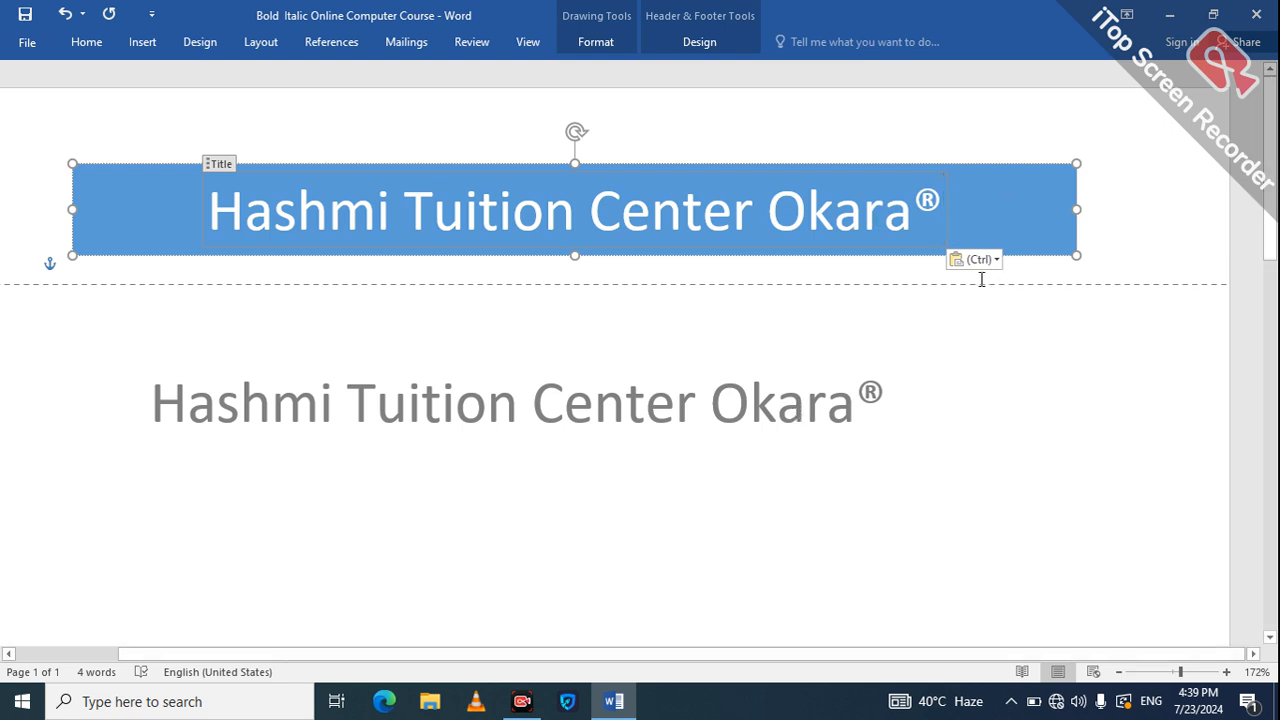
{"action": "left_click", "coordinate": [1143, 245]}
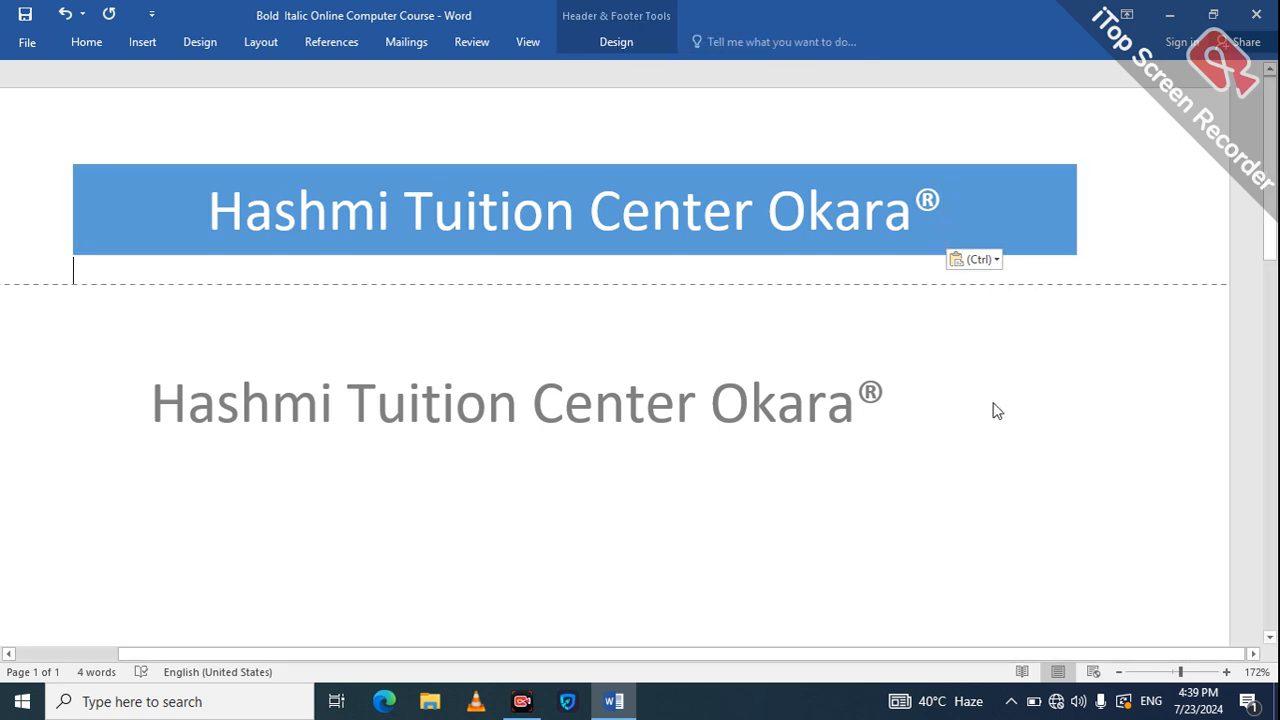
Leave the header and add empty lines below the heading until page 2 begins.
{"action": "left_click", "coordinate": [1276, 525]}
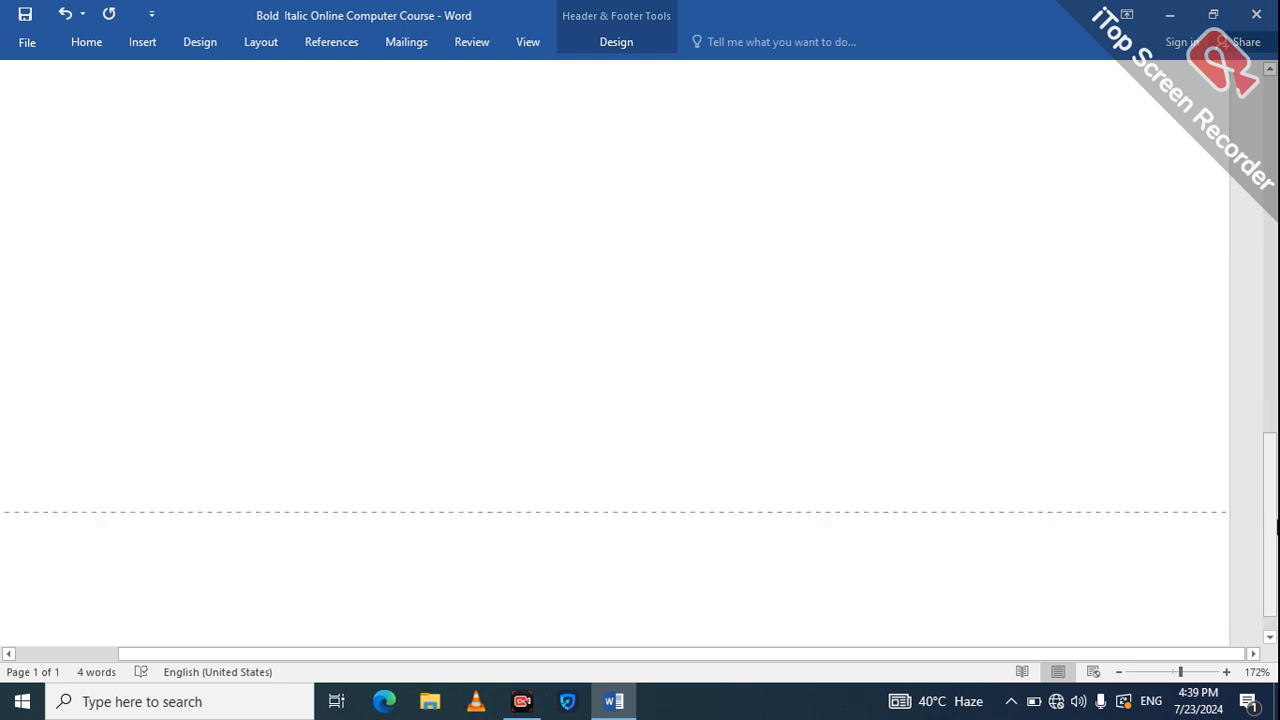
{"action": "left_click_drag", "start_coordinate": [1277, 519], "coordinate": [1277, 524]}
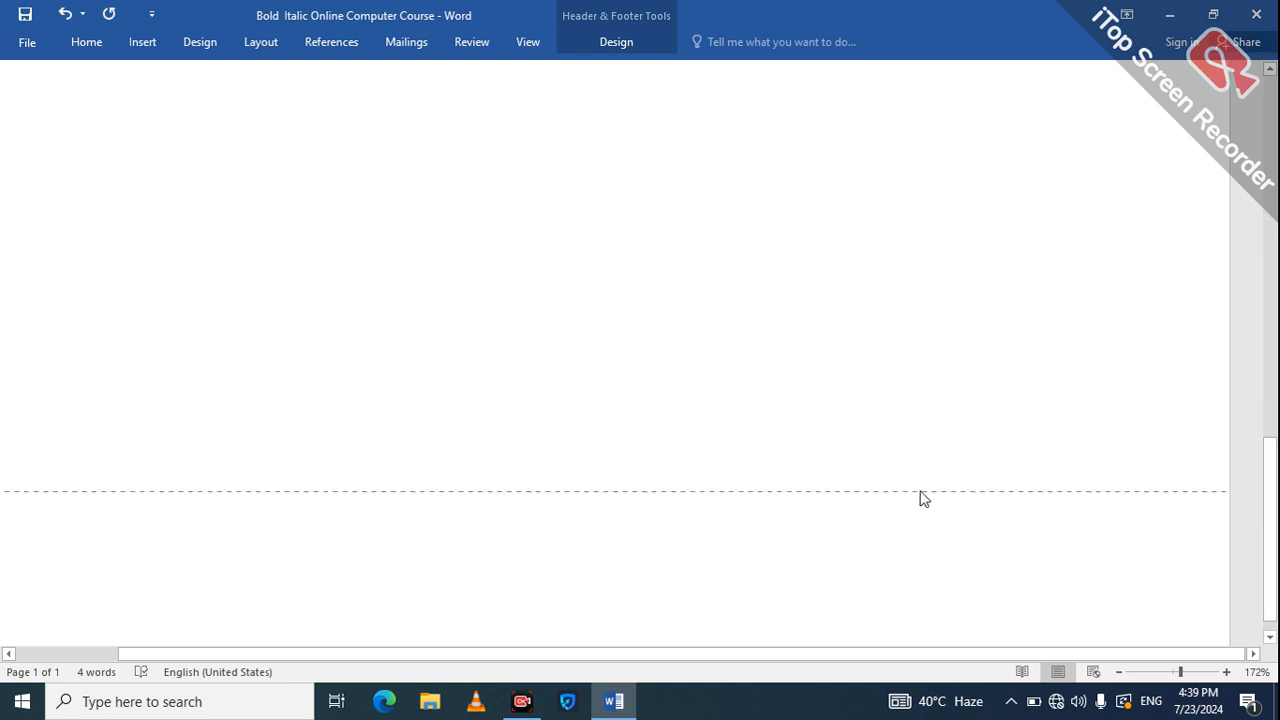
{"action": "scroll", "coordinate": [798, 432], "scroll_direction": "up", "scroll_amount": 10}
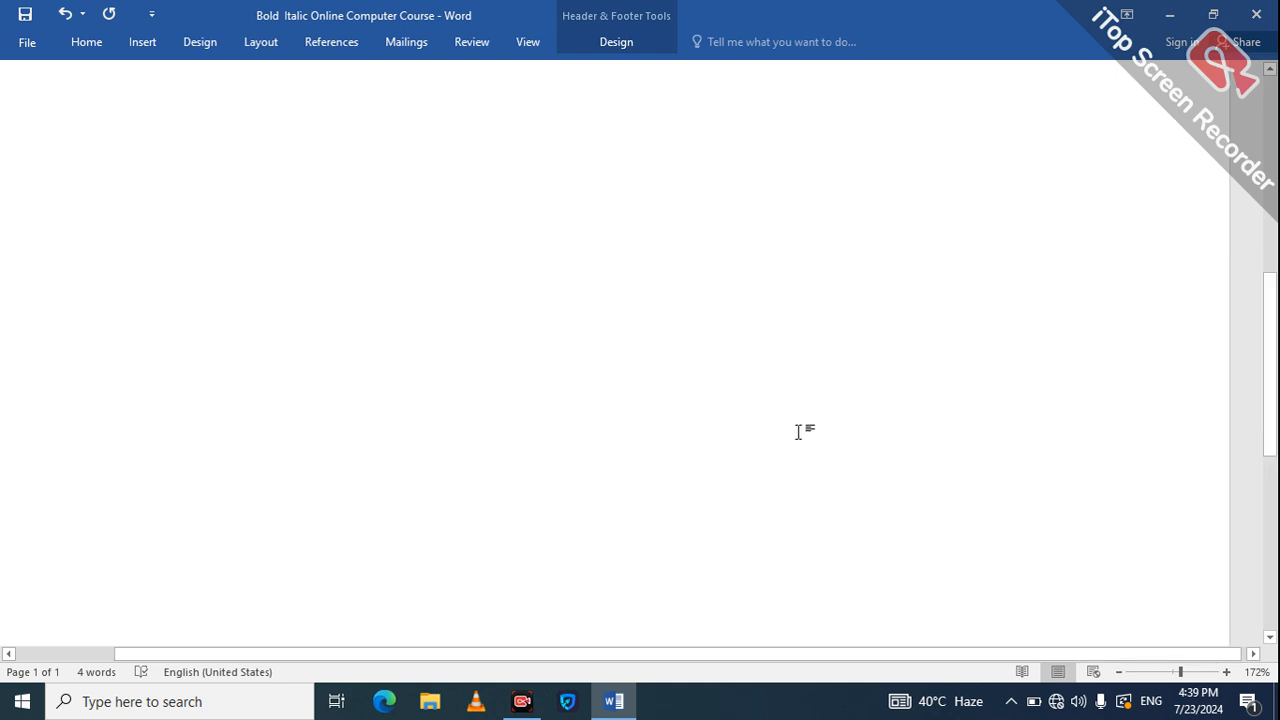
{"action": "key", "text": "Escape"}
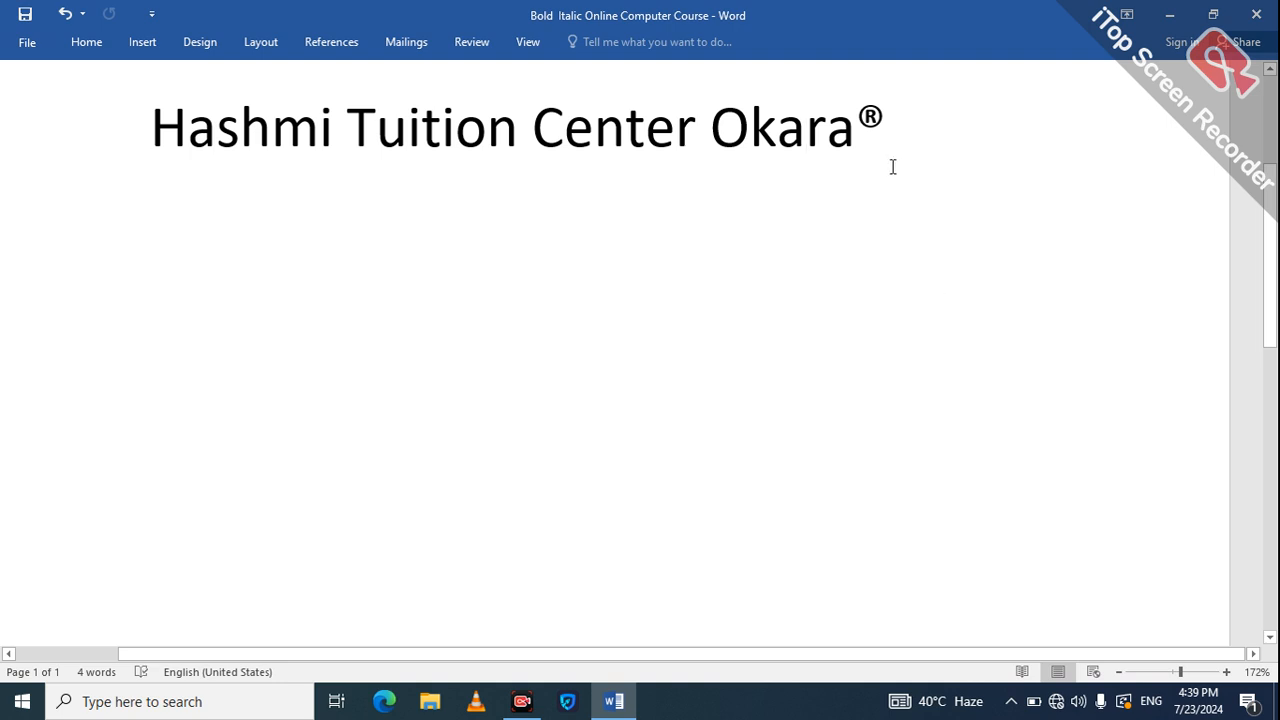
{"action": "key", "text": "Return"}
{"action": "key", "text": "Return"}
{"action": "key", "text": "Return"}
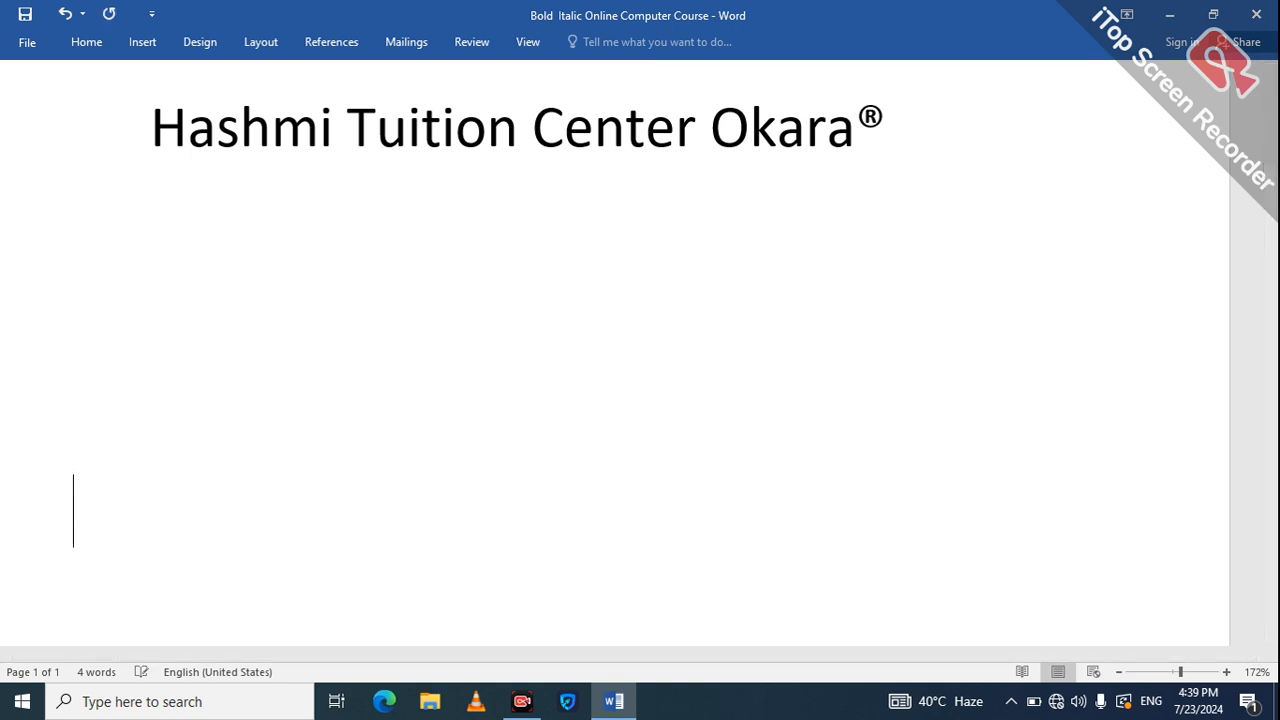
{"action": "key", "text": "Return"}
{"action": "key", "text": "Return"}
{"action": "key", "text": "Return"}
{"action": "key", "text": "Return"}
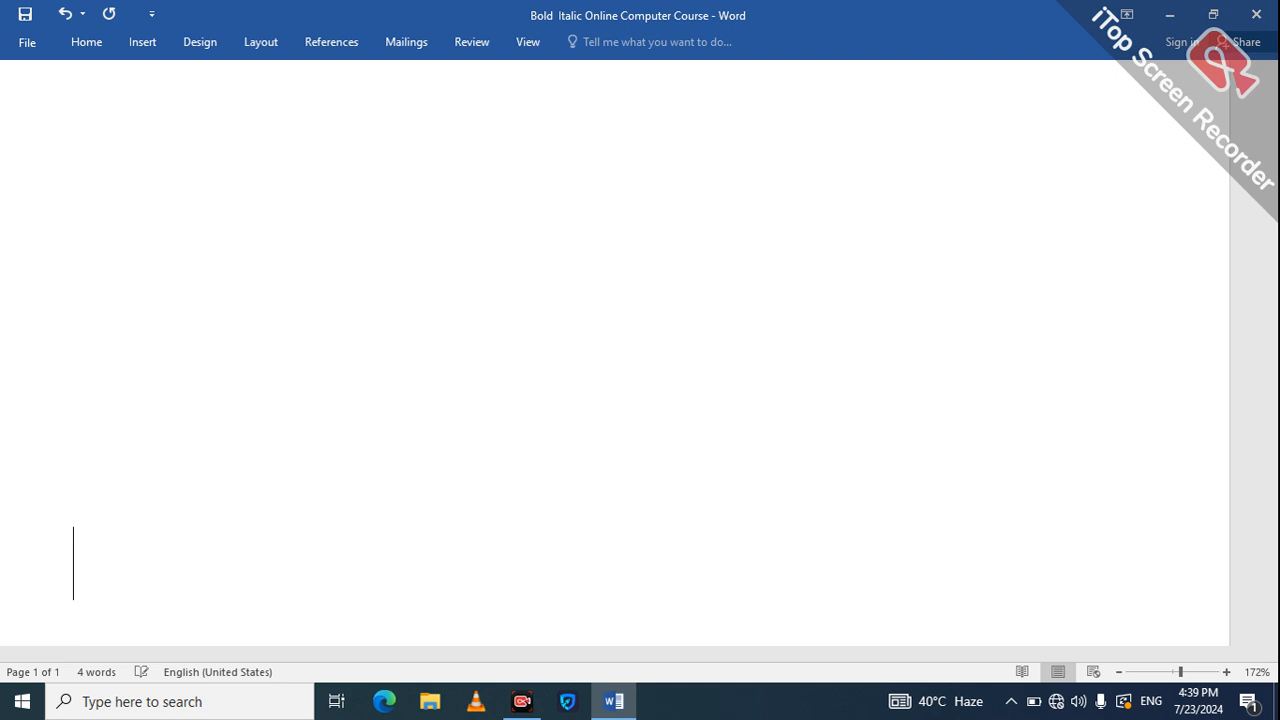
{"action": "key", "text": "ctrl+v"}
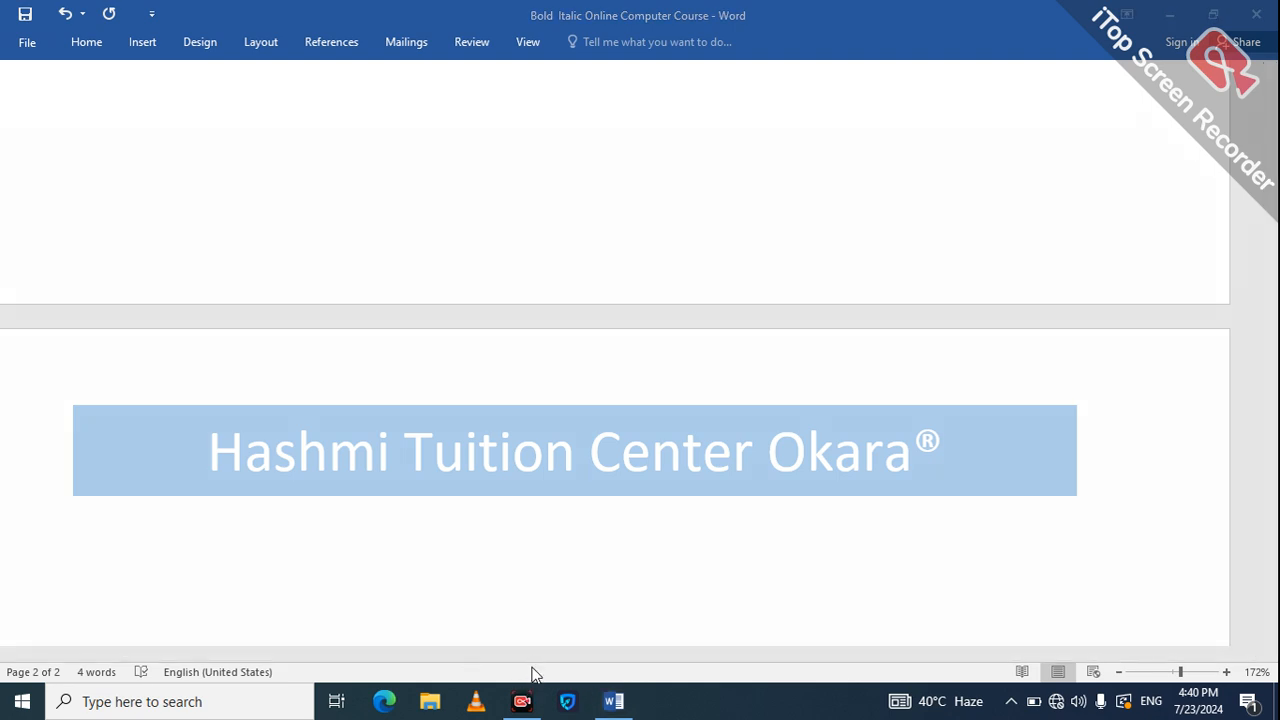
{"action": "mouse_move", "coordinate": [21, 607]}
{"action": "left_mouse_down"}
{"action": "mouse_move", "coordinate": [74, 629]}
{"action": "mouse_move", "coordinate": [70, 662]}
{"action": "mouse_move", "coordinate": [6, 632]}
{"action": "mouse_move", "coordinate": [6, 690]}
{"action": "mouse_move", "coordinate": [40, 714]}
{"action": "mouse_move", "coordinate": [80, 672]}
{"action": "left_mouse_up"}
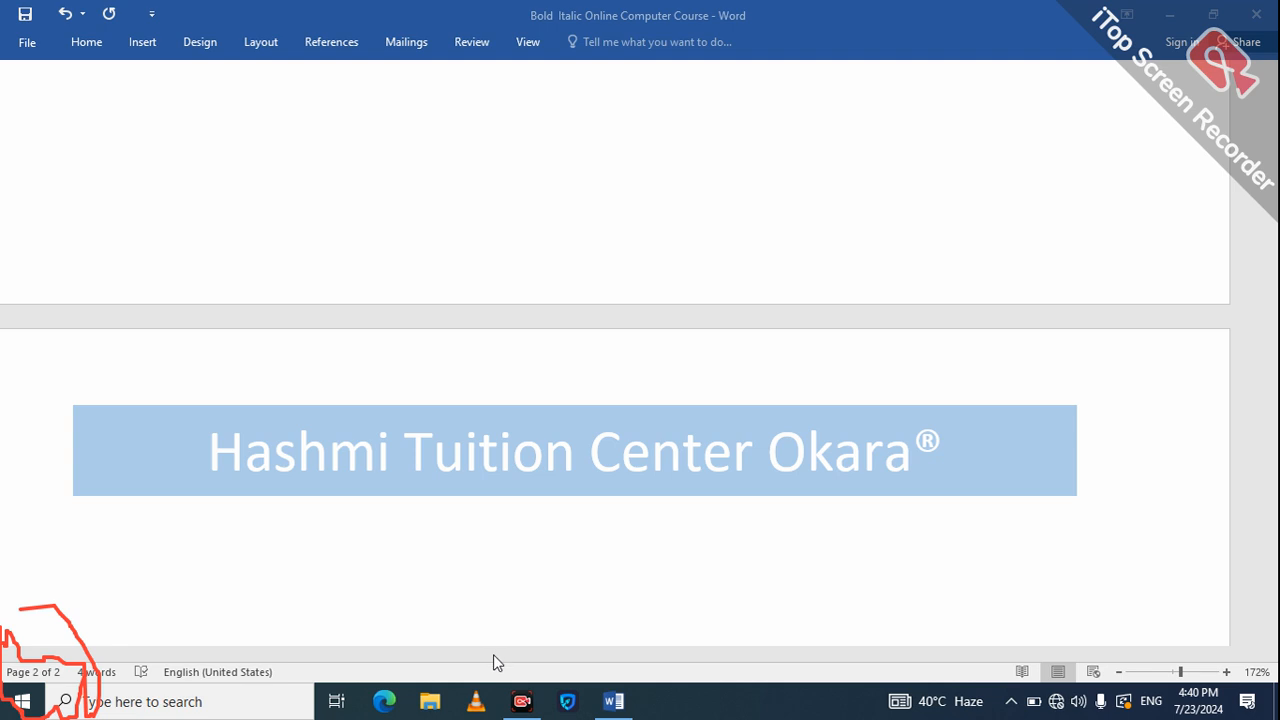
Keep adding empty lines from page 2 until a fourth page starts.
{"action": "left_click", "coordinate": [579, 570]}
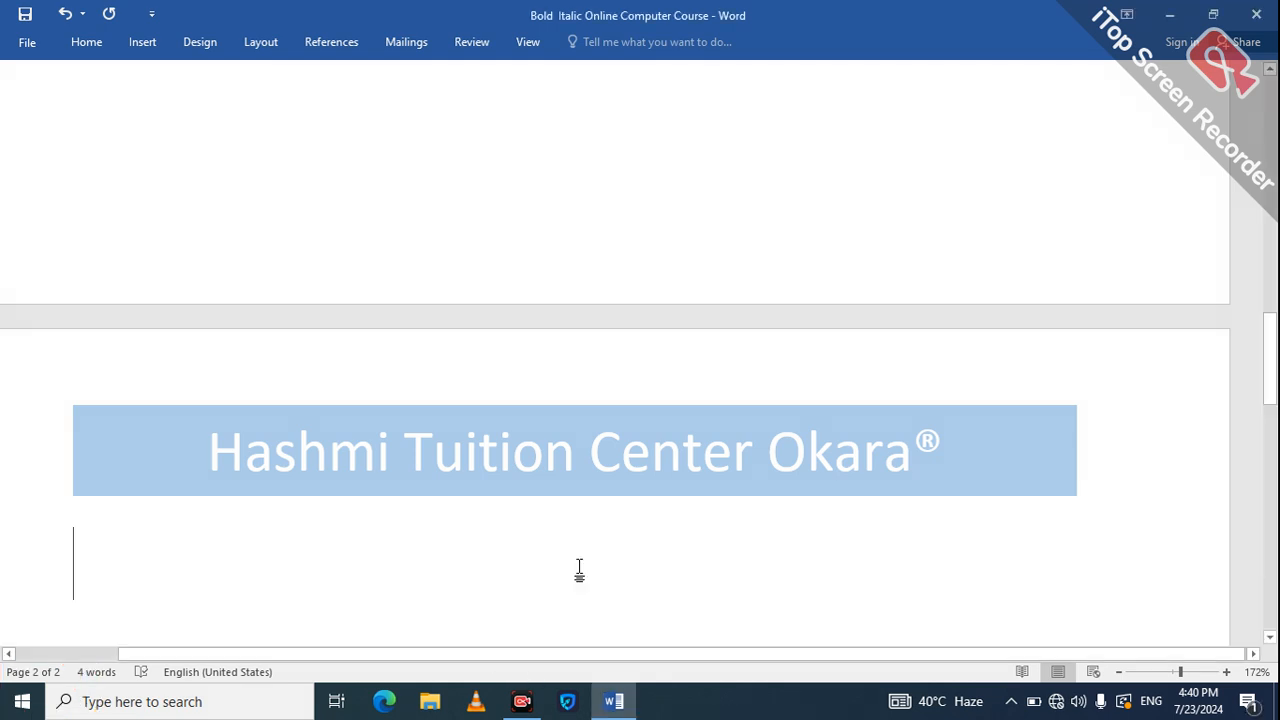
{"action": "key", "text": "Return"}
{"action": "key", "text": "Return"}
{"action": "key", "text": "Return"}
{"action": "key", "text": "Return"}
{"action": "key", "text": "Return"}
{"action": "key", "text": "Return"}
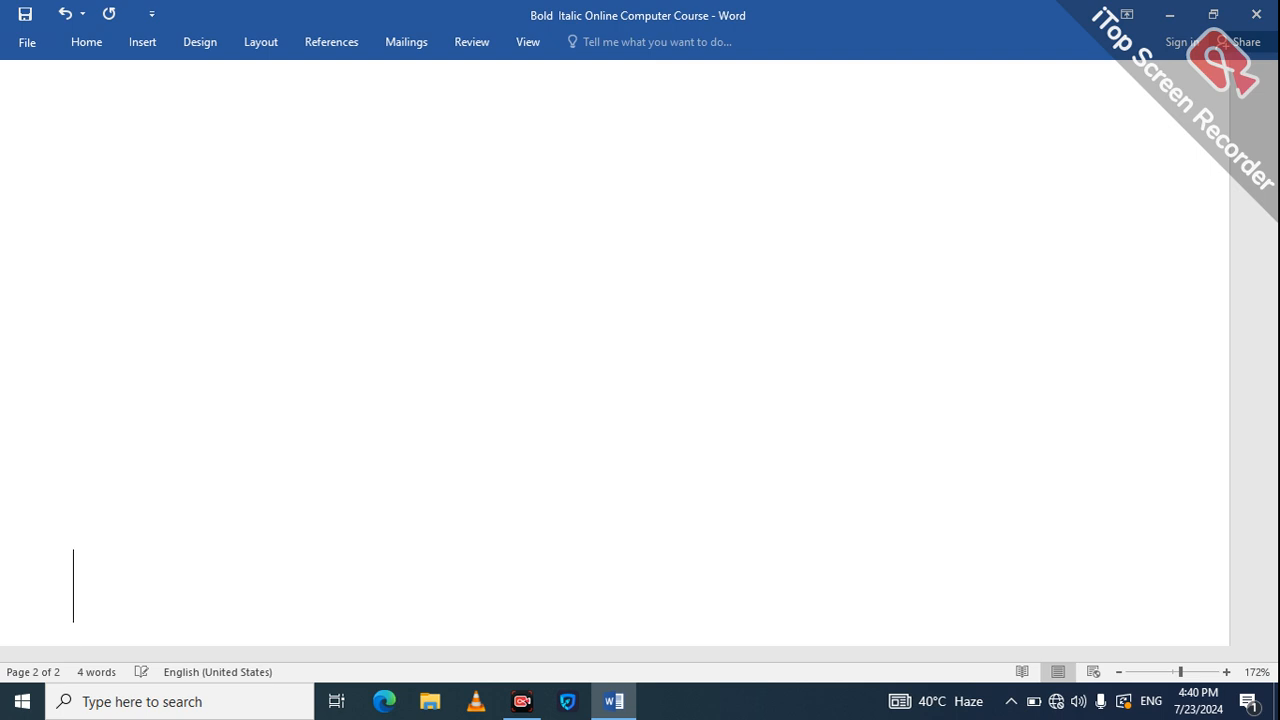
{"action": "key", "text": "Return"}
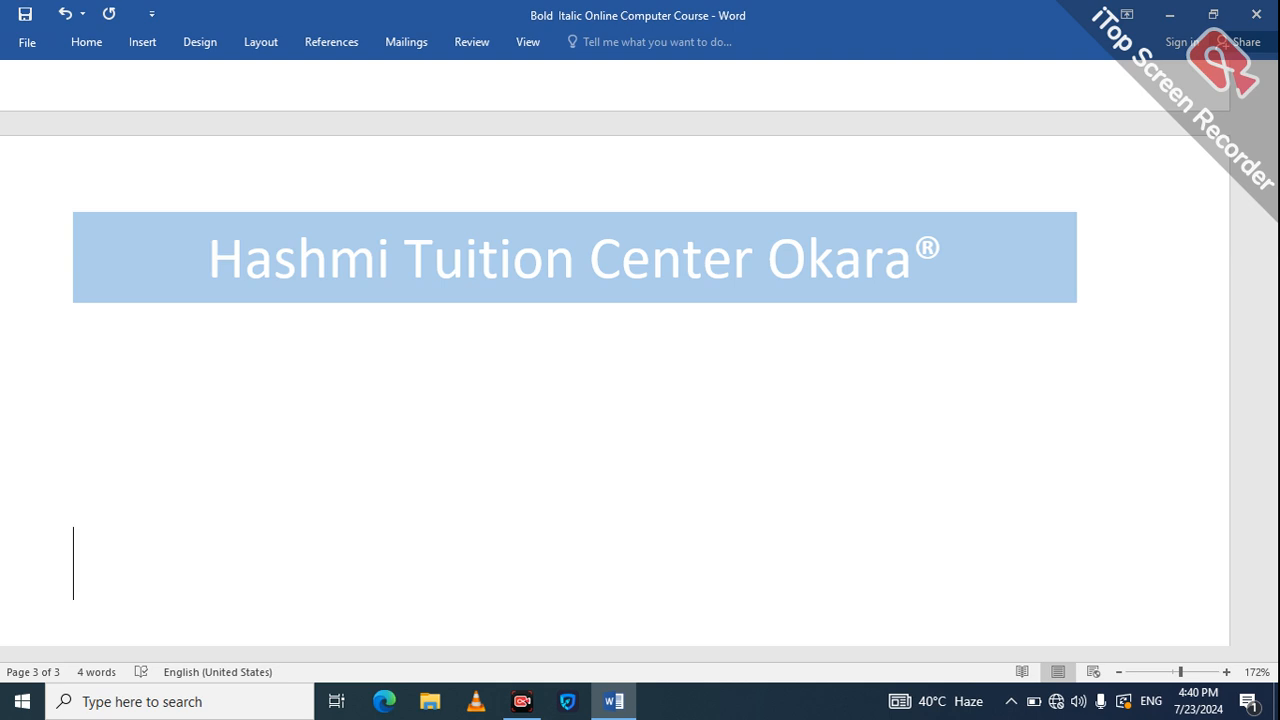
{"action": "key", "text": "Return"}
{"action": "key", "text": "Return"}
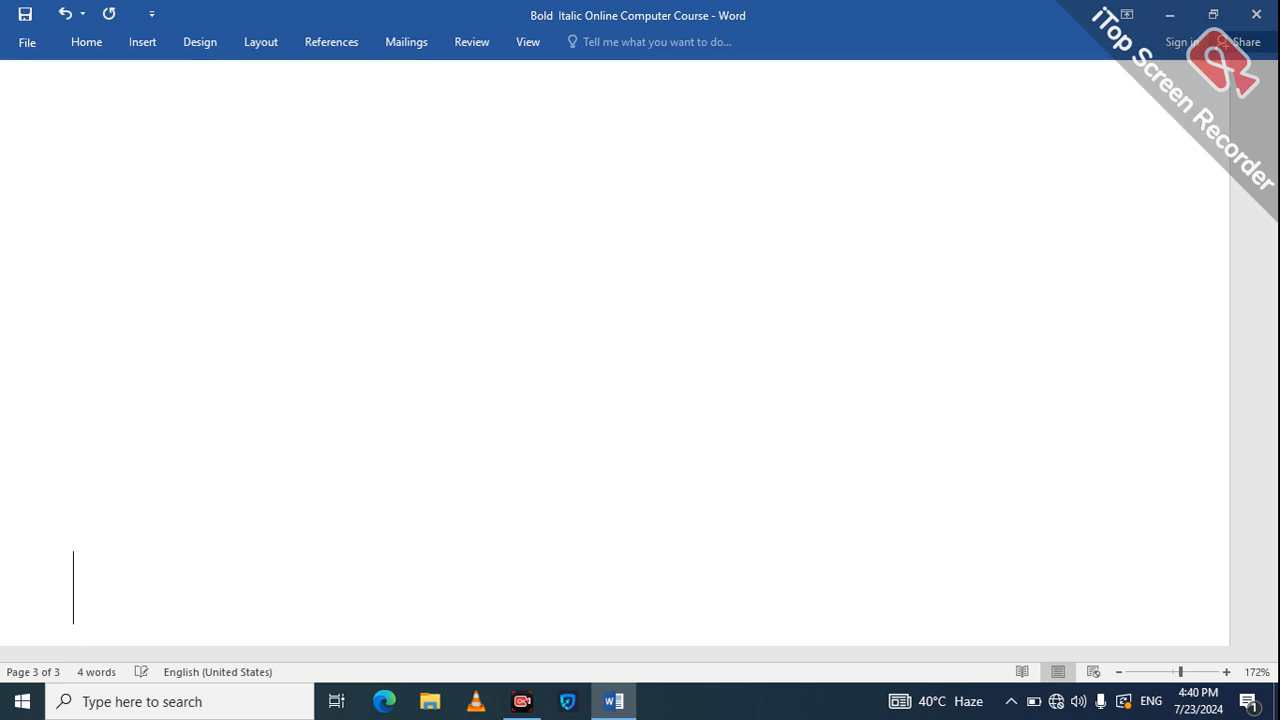
{"action": "key", "text": "Return"}
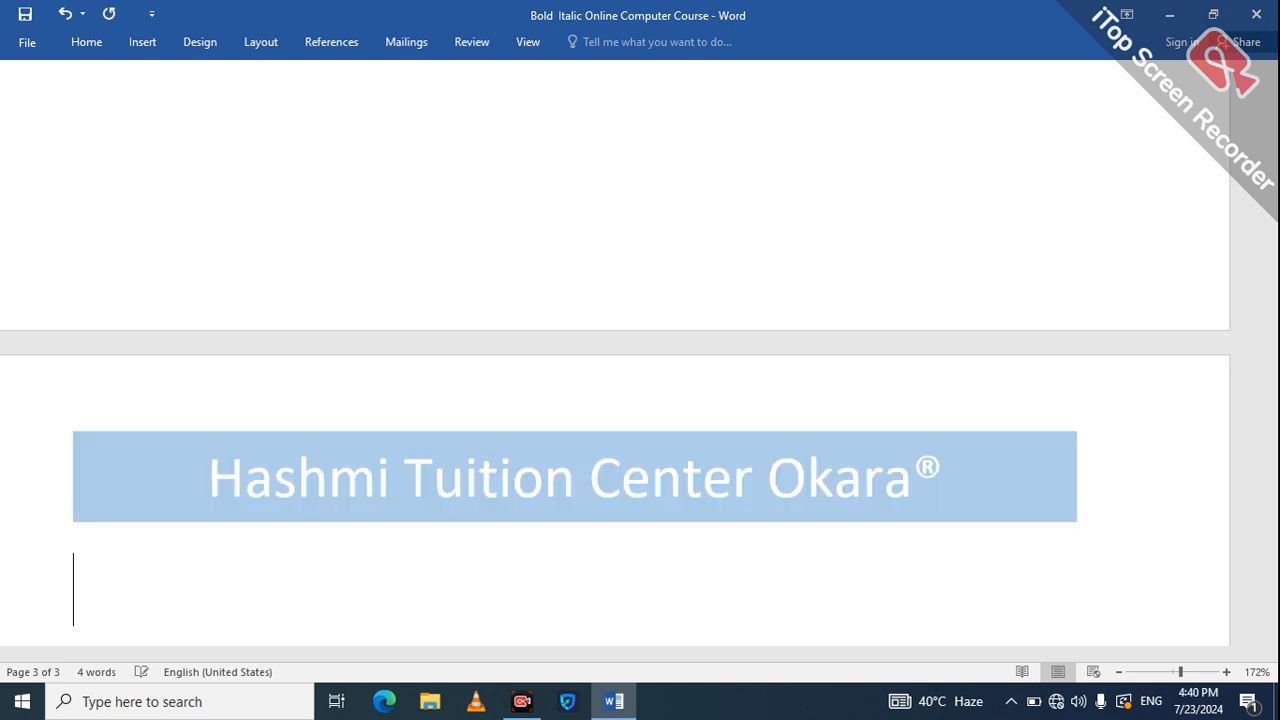
{"action": "key", "text": "BackSpace"}
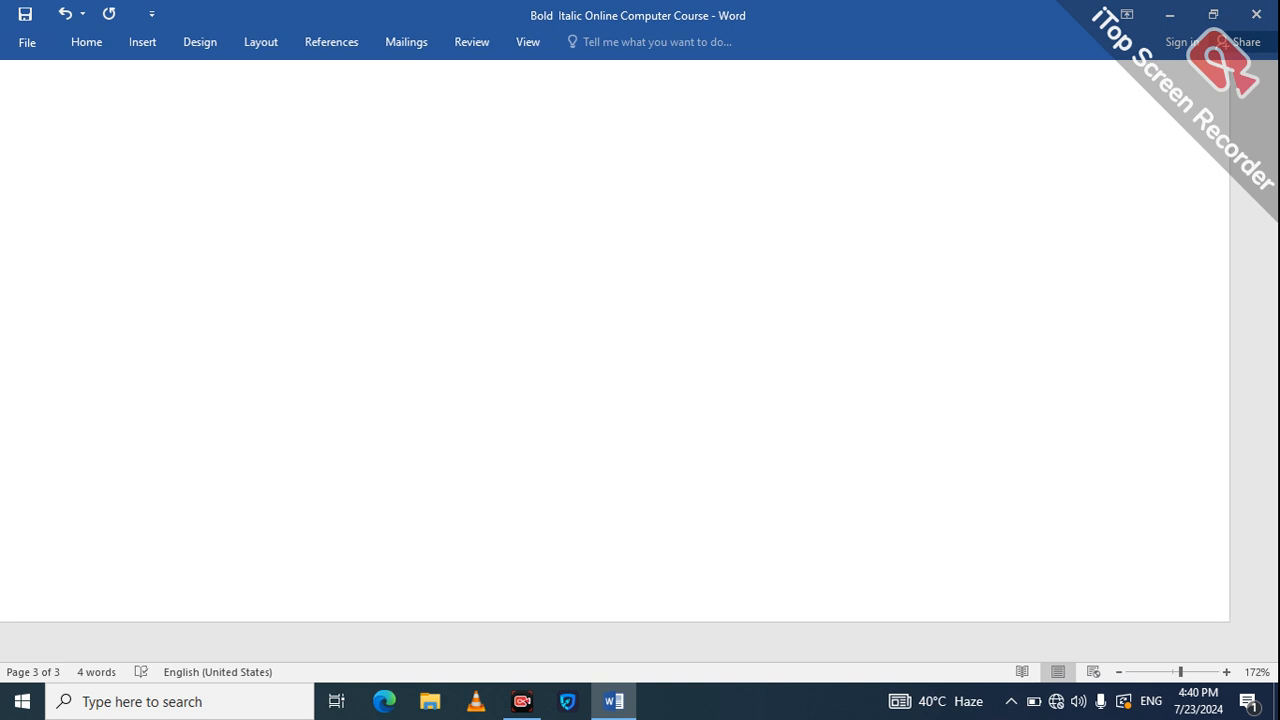
{"action": "key", "text": "Return"}
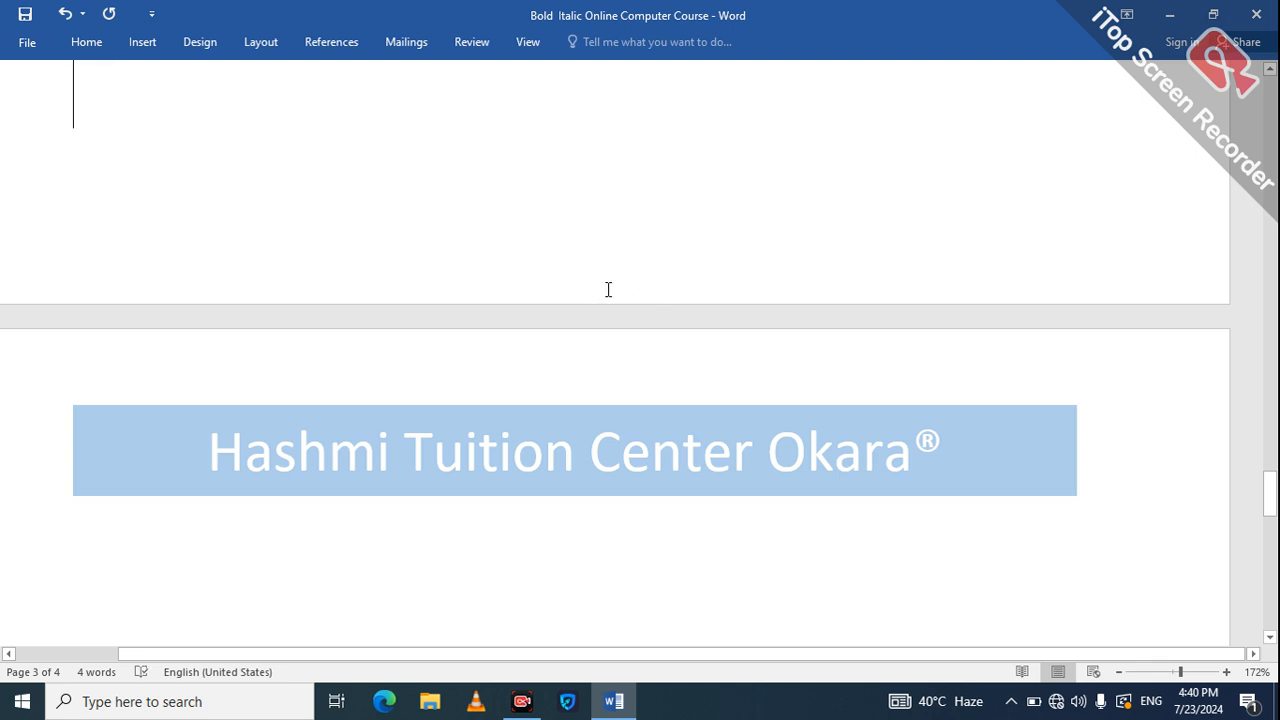
{"action": "double_click", "coordinate": [606, 430]}
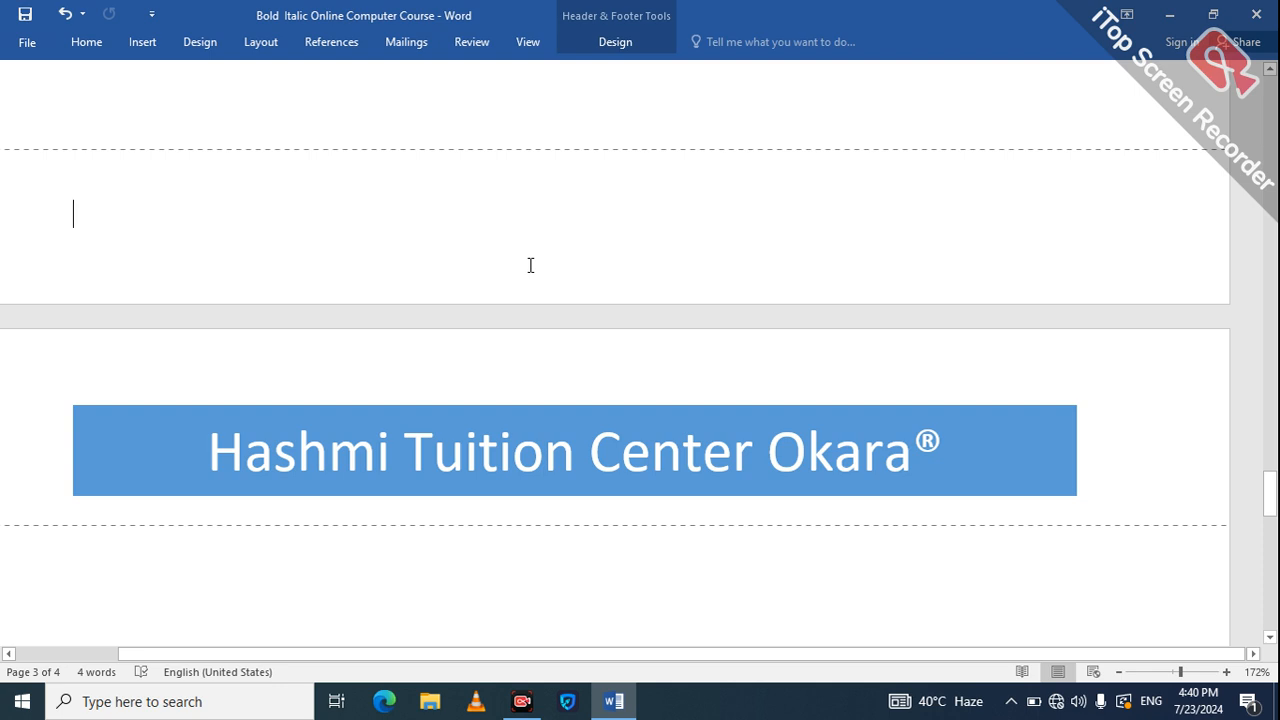
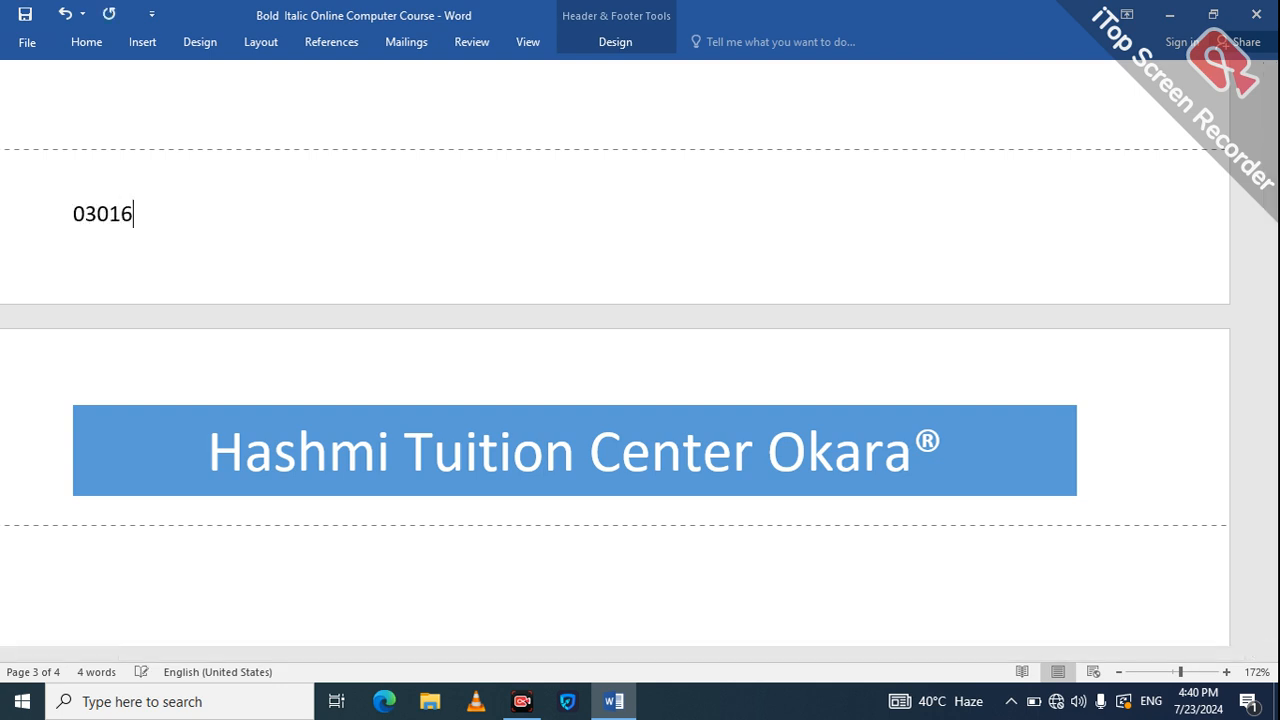
{"action": "key", "text": "Return"}
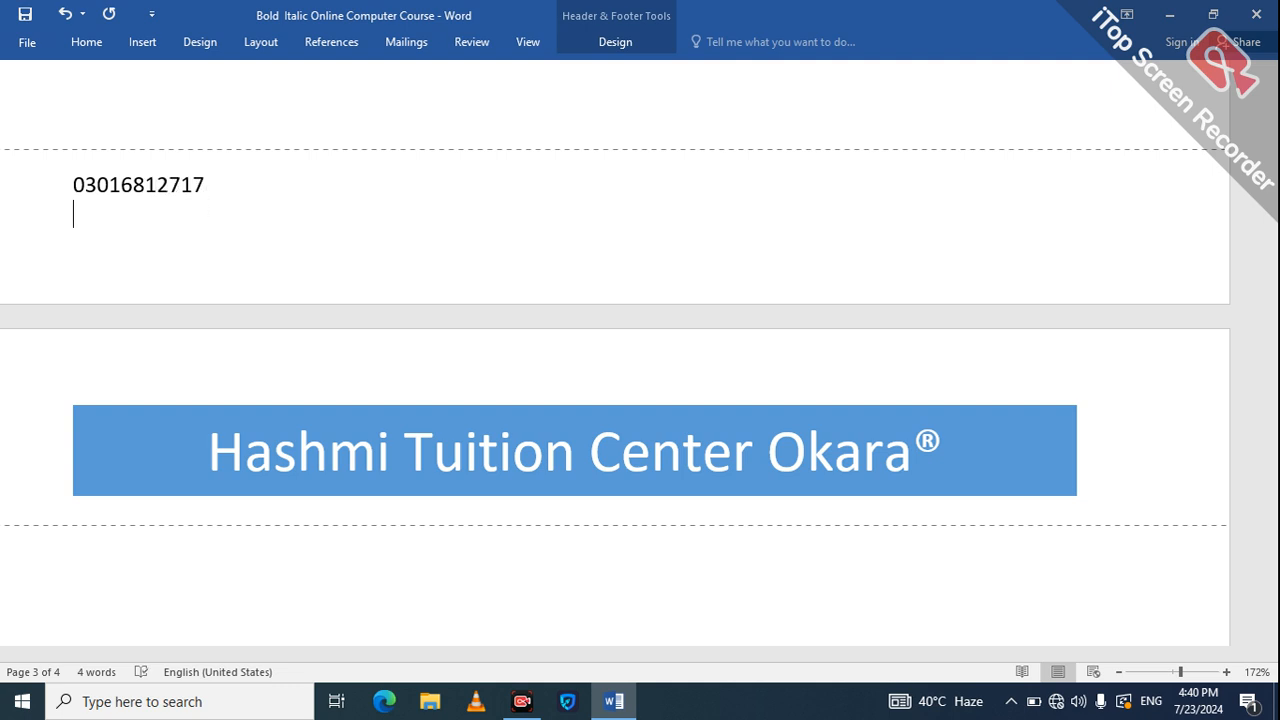
{"action": "key", "text": "BackSpace"}
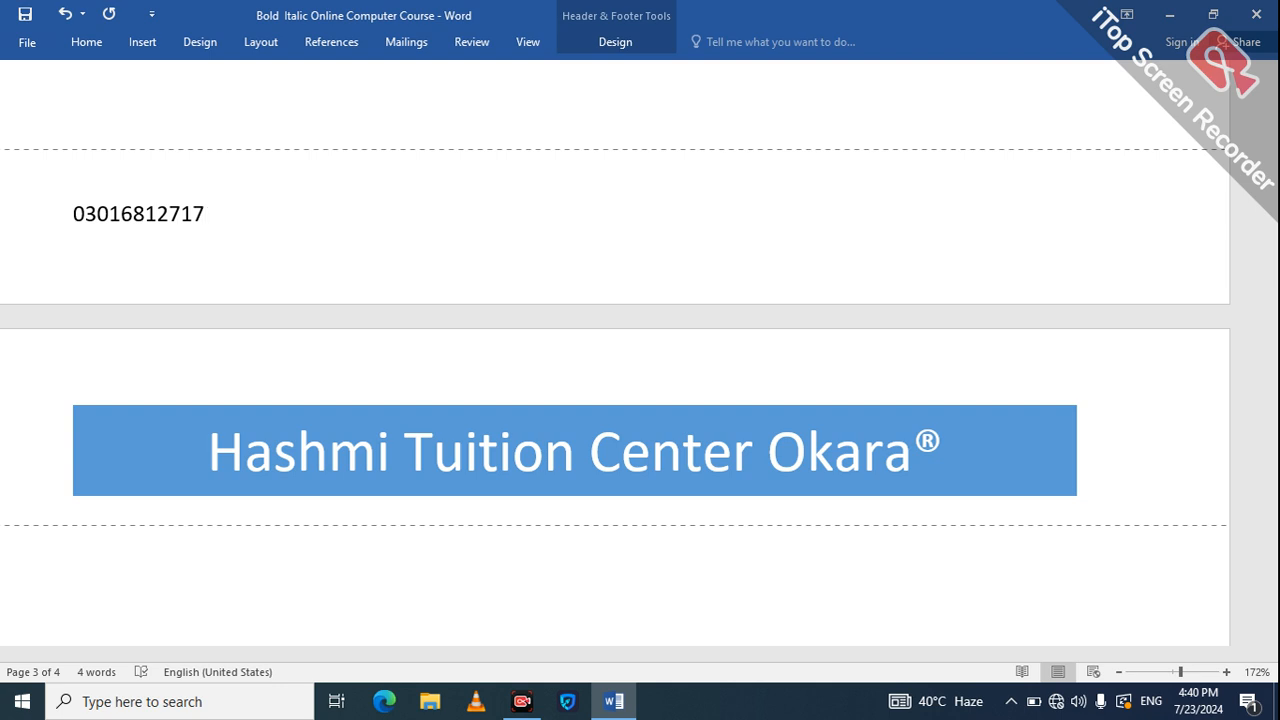
{"action": "key", "text": "Up"}
{"action": "key", "text": "Up"}
{"action": "key", "text": "Up"}
{"action": "key", "text": "Up"}
{"action": "key", "text": "Up"}
{"action": "key", "text": "Up"}
{"action": "key", "text": "Up"}
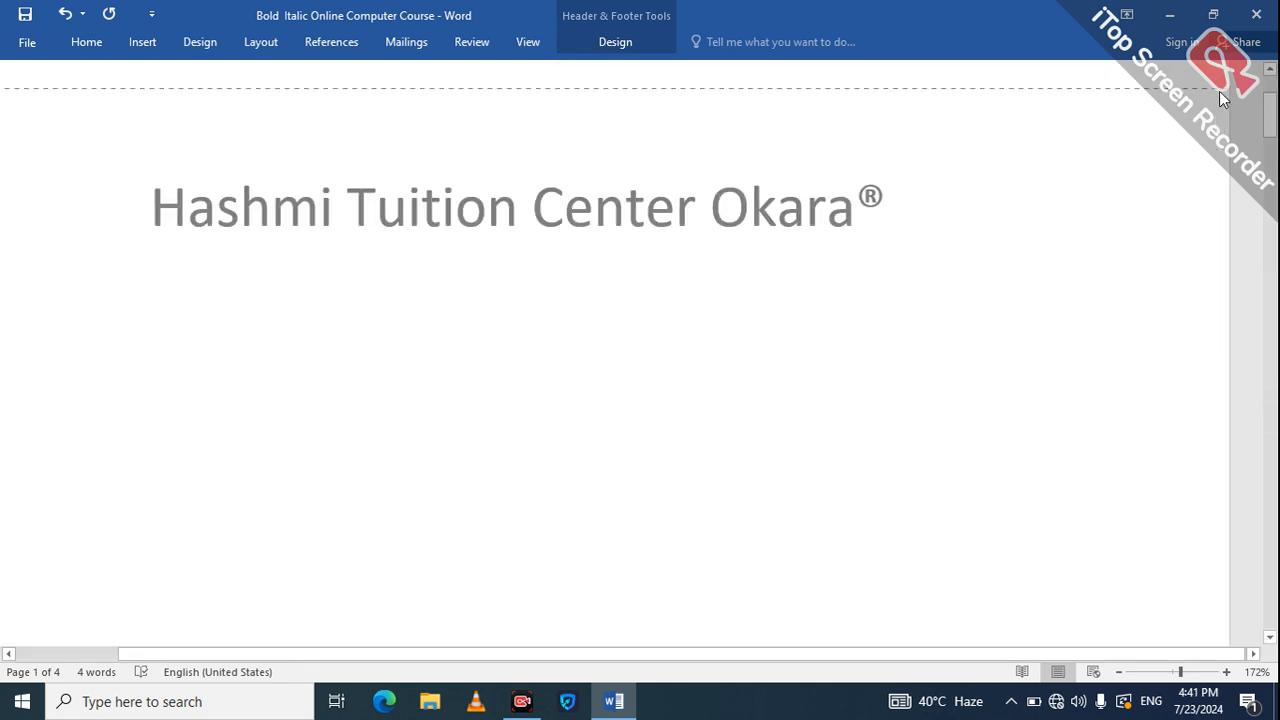
{"action": "scroll", "coordinate": [1271, 88], "scroll_direction": "up", "scroll_amount": 3}
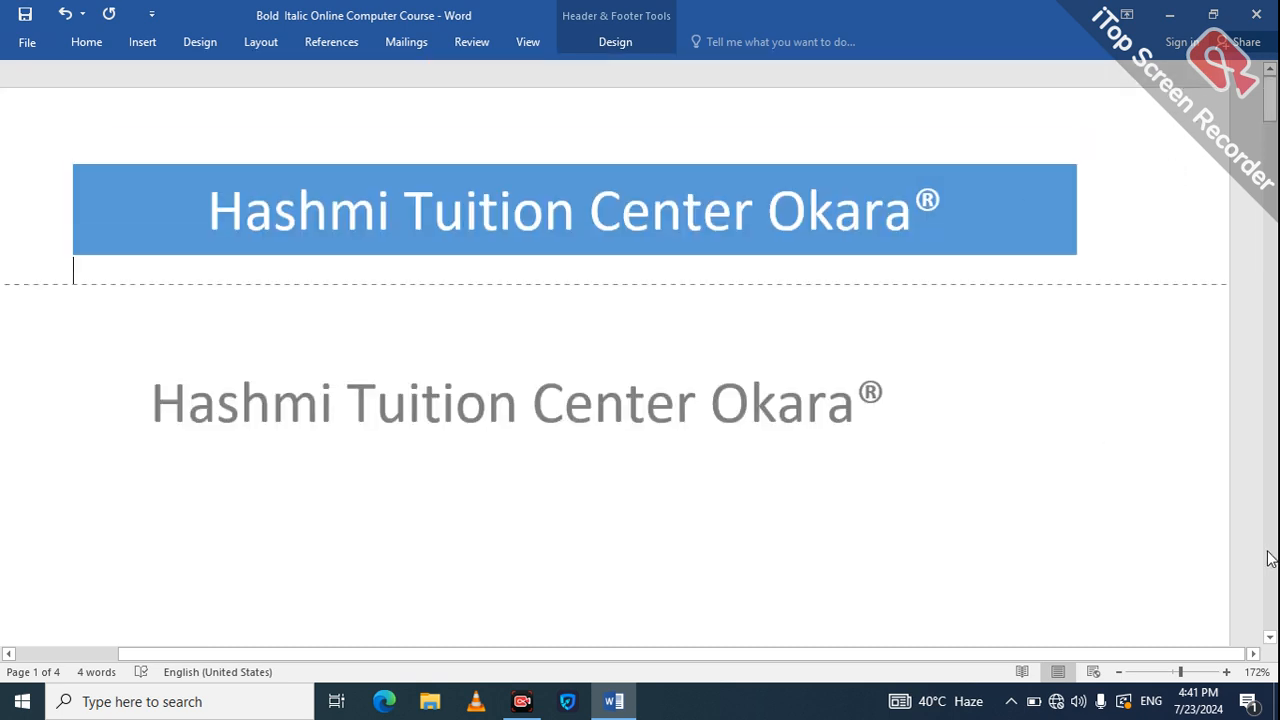
{"action": "key", "text": "Down"}
{"action": "scroll", "coordinate": [1271, 558], "scroll_direction": "down", "scroll_amount": 3}
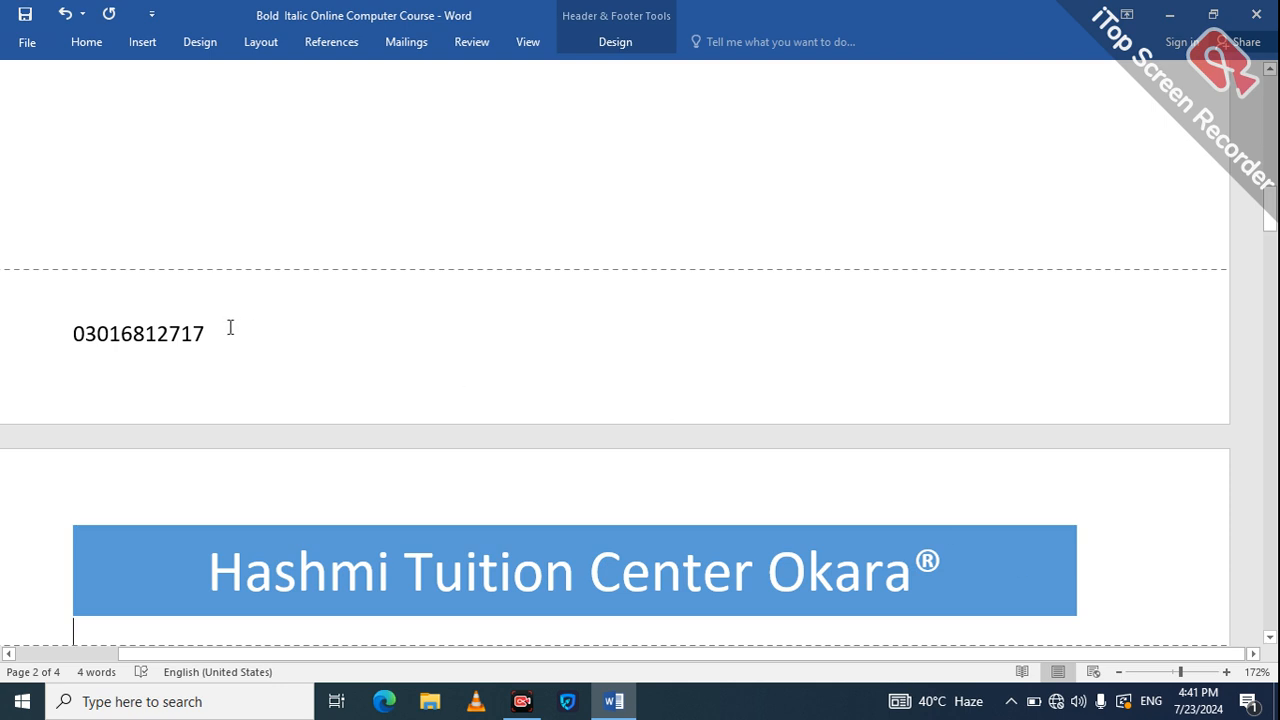
{"action": "scroll", "coordinate": [230, 327], "scroll_direction": "down", "scroll_amount": 4}
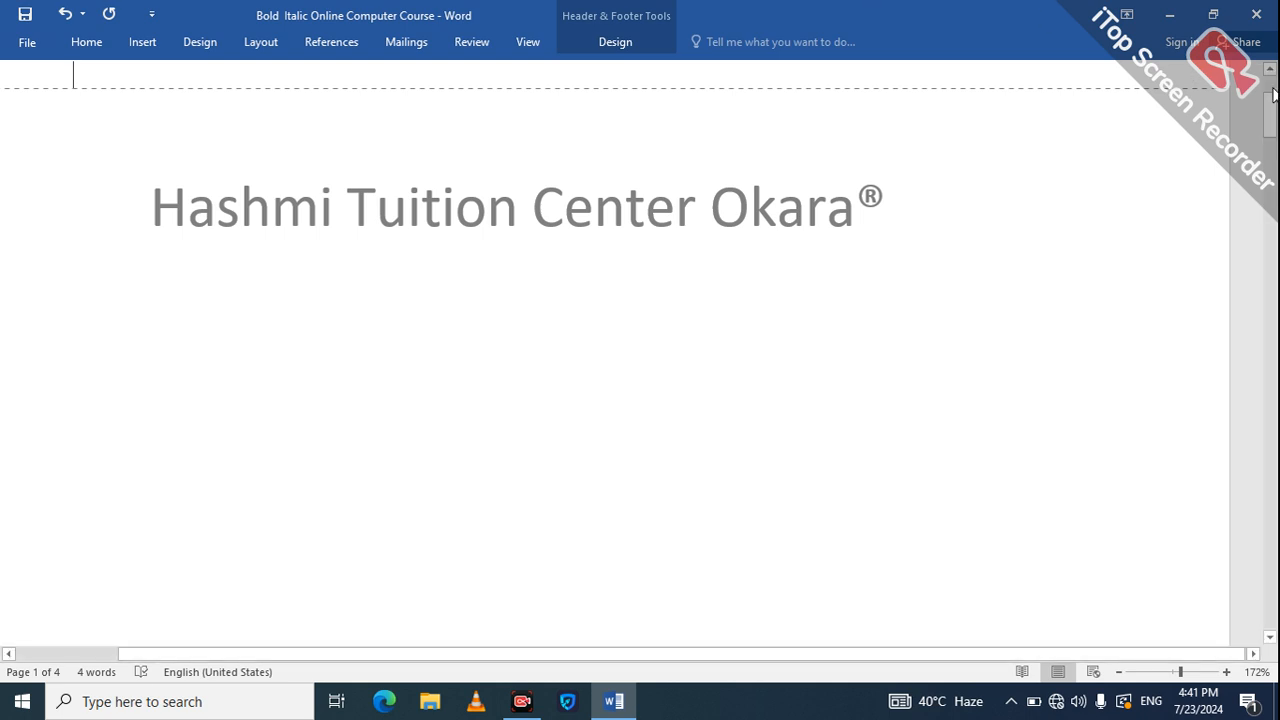
{"action": "scroll", "coordinate": [1273, 86], "scroll_direction": "up", "scroll_amount": 1}
{"action": "scroll", "coordinate": [1272, 87], "scroll_direction": "up", "scroll_amount": 1}
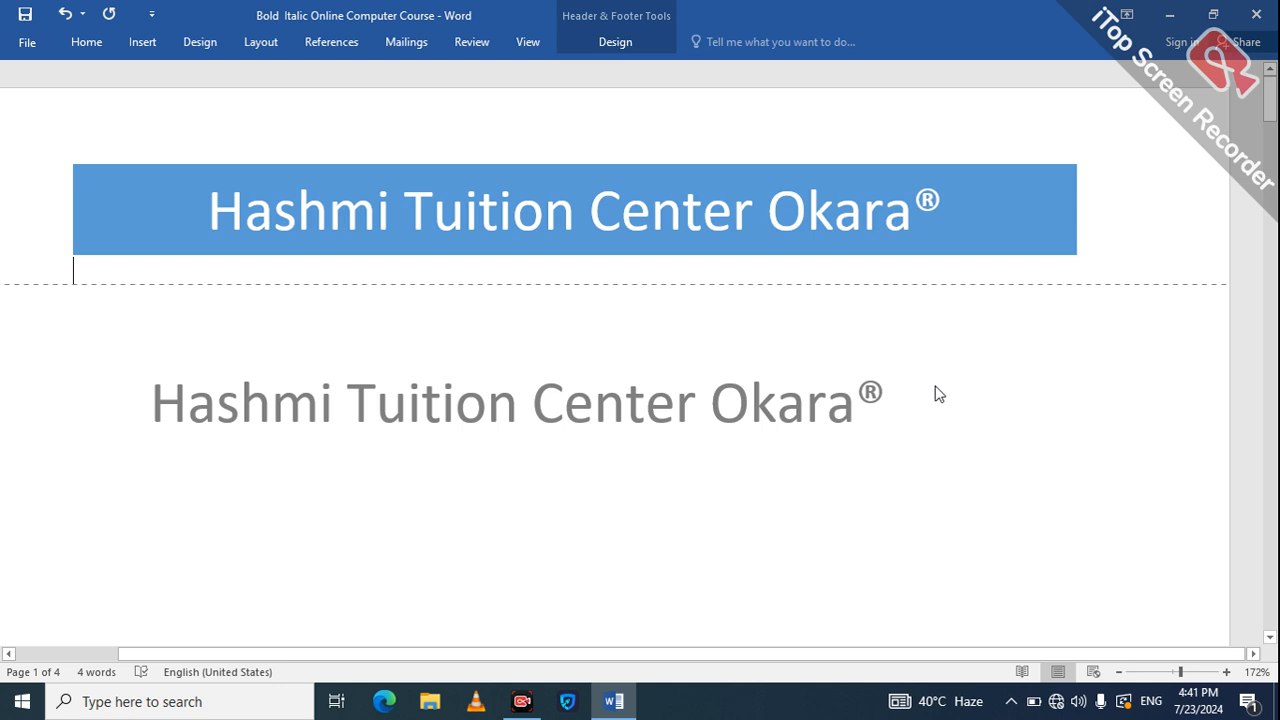
Exit header editing and step through pages 1–3 to check each page's banner header.
{"action": "double_click", "coordinate": [777, 398]}
{"action": "key", "text": "Down"}
{"action": "key", "text": "Down"}
{"action": "key", "text": "Down"}
{"action": "key", "text": "Down"}
{"action": "key", "text": "Down"}
{"action": "key", "text": "Down"}
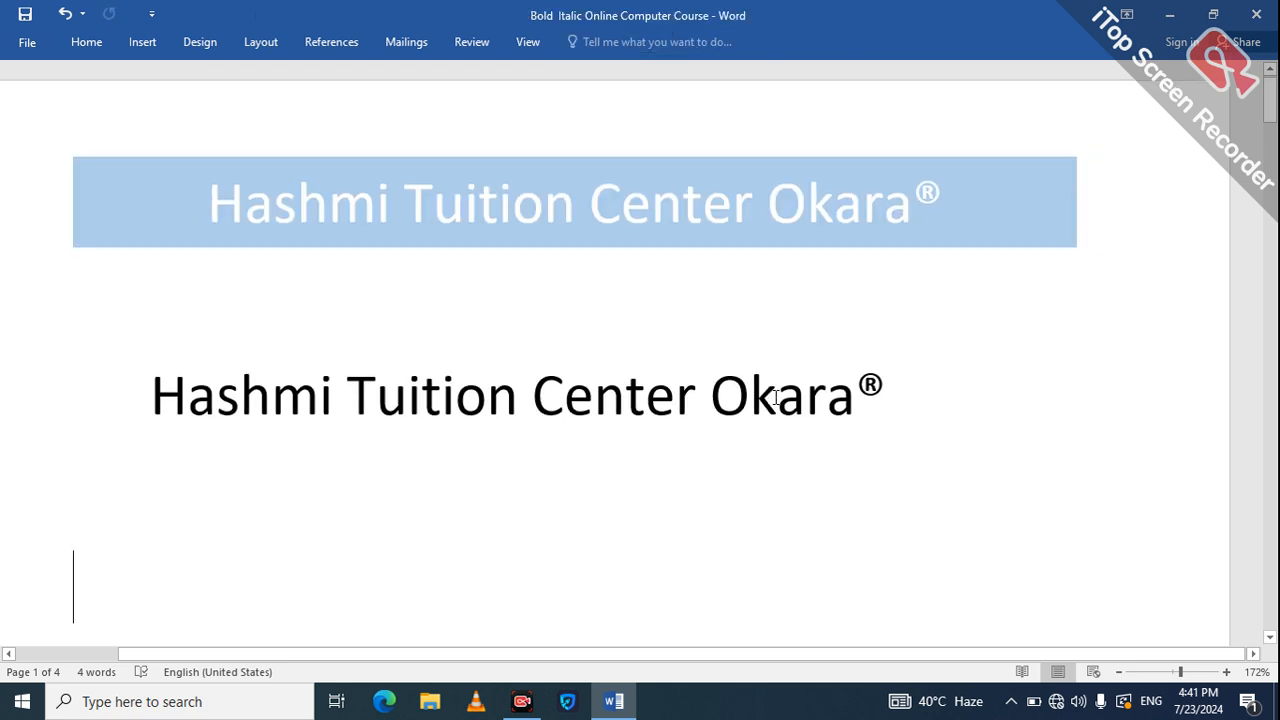
{"action": "key", "text": "Down"}
{"action": "key", "text": "Down"}
{"action": "key", "text": "Down"}
{"action": "key", "text": "Down"}
{"action": "key", "text": "Down"}
{"action": "key", "text": "Down"}
{"action": "key", "text": "Down"}
{"action": "key", "text": "Down"}
{"action": "key", "text": "Down"}
{"action": "key", "text": "Down"}
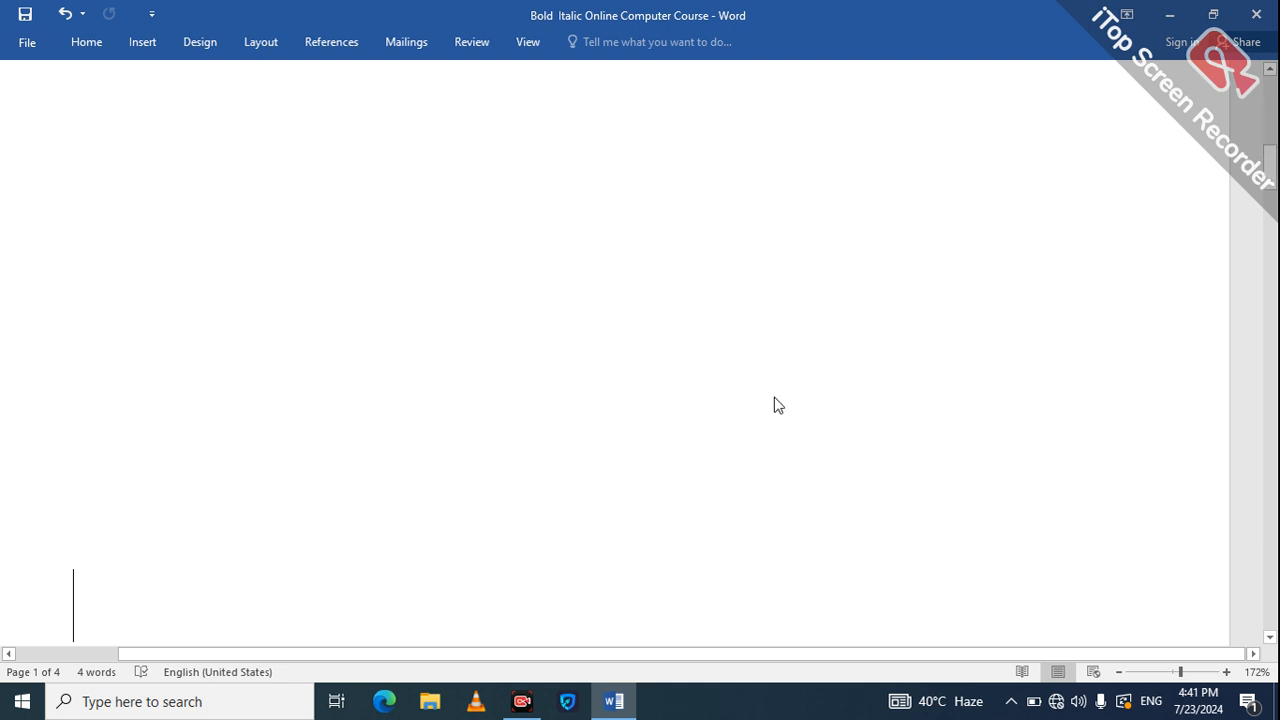
{"action": "key", "text": "Down"}
{"action": "key", "text": "Down"}
{"action": "key", "text": "Down"}
{"action": "key", "text": "Down"}
{"action": "key", "text": "Down"}
{"action": "key", "text": "Down"}
{"action": "key", "text": "Down"}
{"action": "key", "text": "Down"}
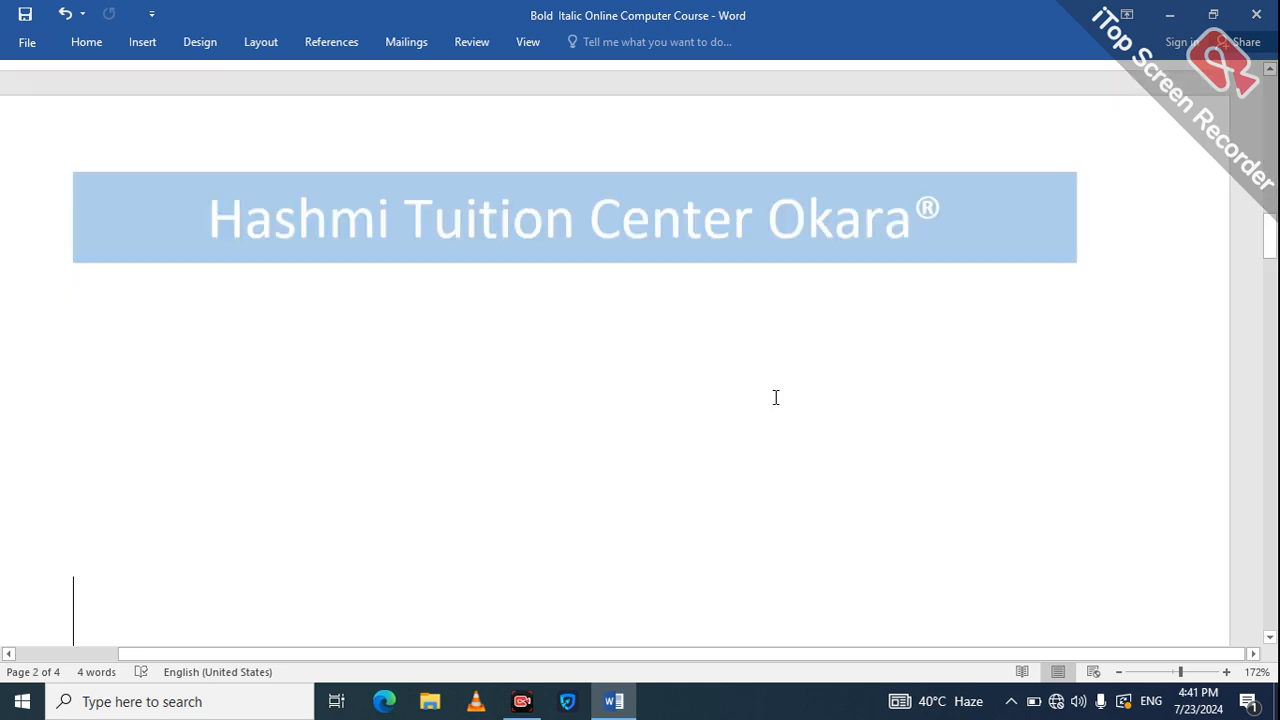
{"action": "key", "text": "Down"}
{"action": "key", "text": "Down"}
{"action": "key", "text": "Down"}
{"action": "key", "text": "Down"}
{"action": "key", "text": "Down"}
{"action": "key", "text": "Down"}
{"action": "key", "text": "Down"}
{"action": "key", "text": "Down"}
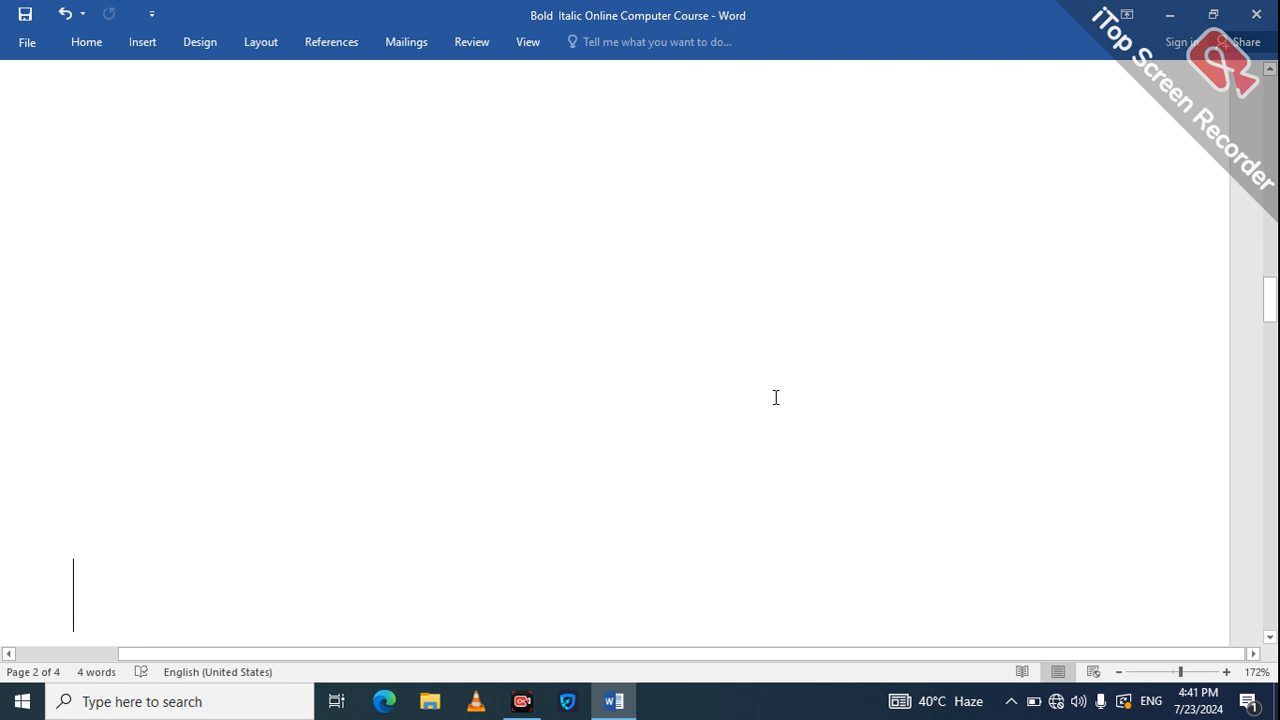
{"action": "key", "text": "Up"}
{"action": "key", "text": "Up"}
{"action": "key", "text": "Up"}
{"action": "key", "text": "Up"}
{"action": "key", "text": "Up"}
{"action": "key", "text": "Up"}
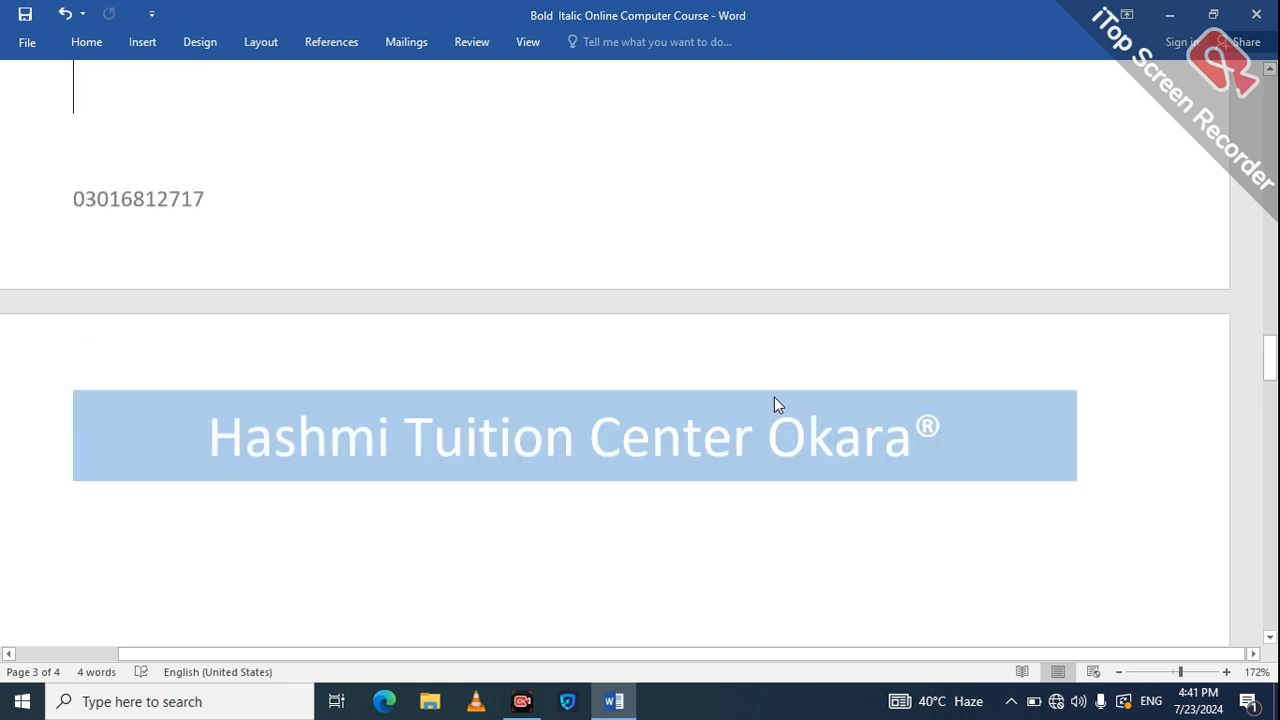
{"action": "key", "text": "Down"}
{"action": "key", "text": "Down"}
{"action": "key", "text": "Down"}
{"action": "key", "text": "Down"}
{"action": "key", "text": "Down"}
{"action": "key", "text": "Down"}
{"action": "key", "text": "Down"}
{"action": "key", "text": "Down"}
{"action": "key", "text": "Down"}
{"action": "key", "text": "Down"}
{"action": "key", "text": "Down"}
{"action": "key", "text": "Down"}
{"action": "key", "text": "Down"}
{"action": "key", "text": "Down"}
{"action": "key", "text": "Down"}
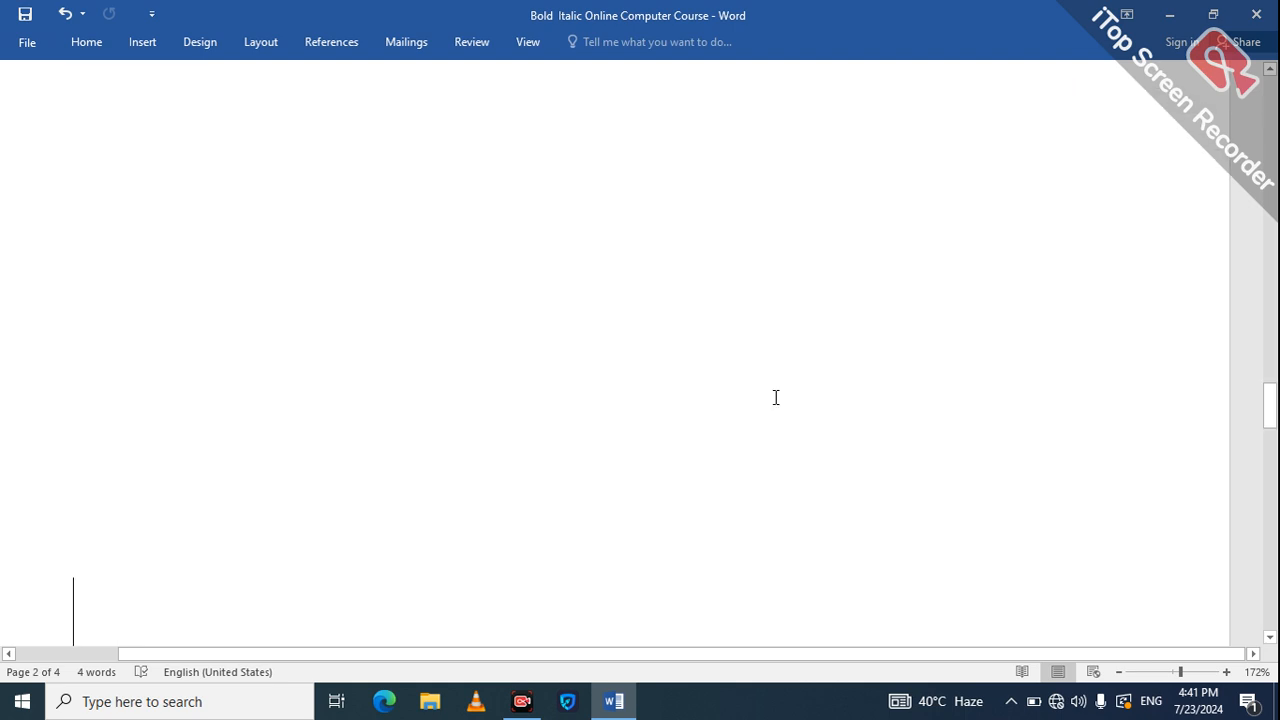
{"action": "key", "text": "Up"}
{"action": "key", "text": "Up"}
{"action": "key", "text": "Up"}
{"action": "key", "text": "Up"}
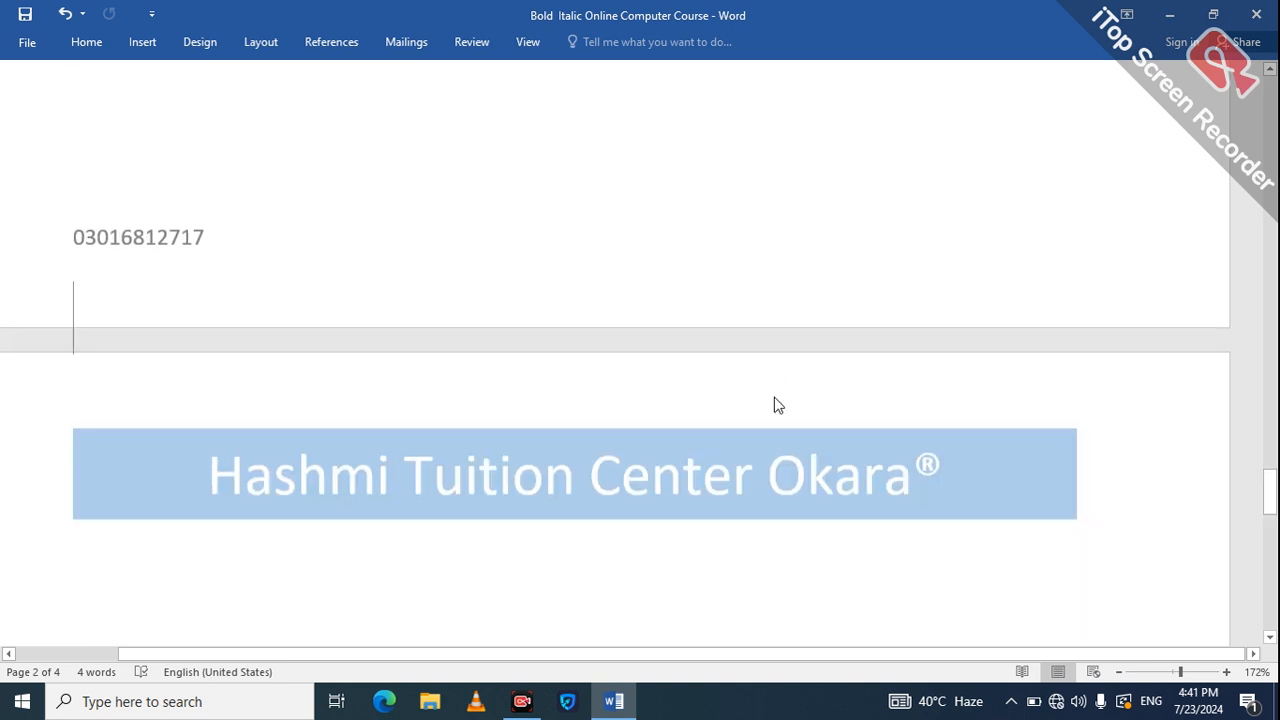
{"action": "key", "text": "Down"}
{"action": "key", "text": "Down"}
{"action": "key", "text": "Down"}
{"action": "key", "text": "Down"}
Scroll to page 4 and back to the top of page 1 to confirm the headers.
{"action": "left_click", "coordinate": [1271, 546]}
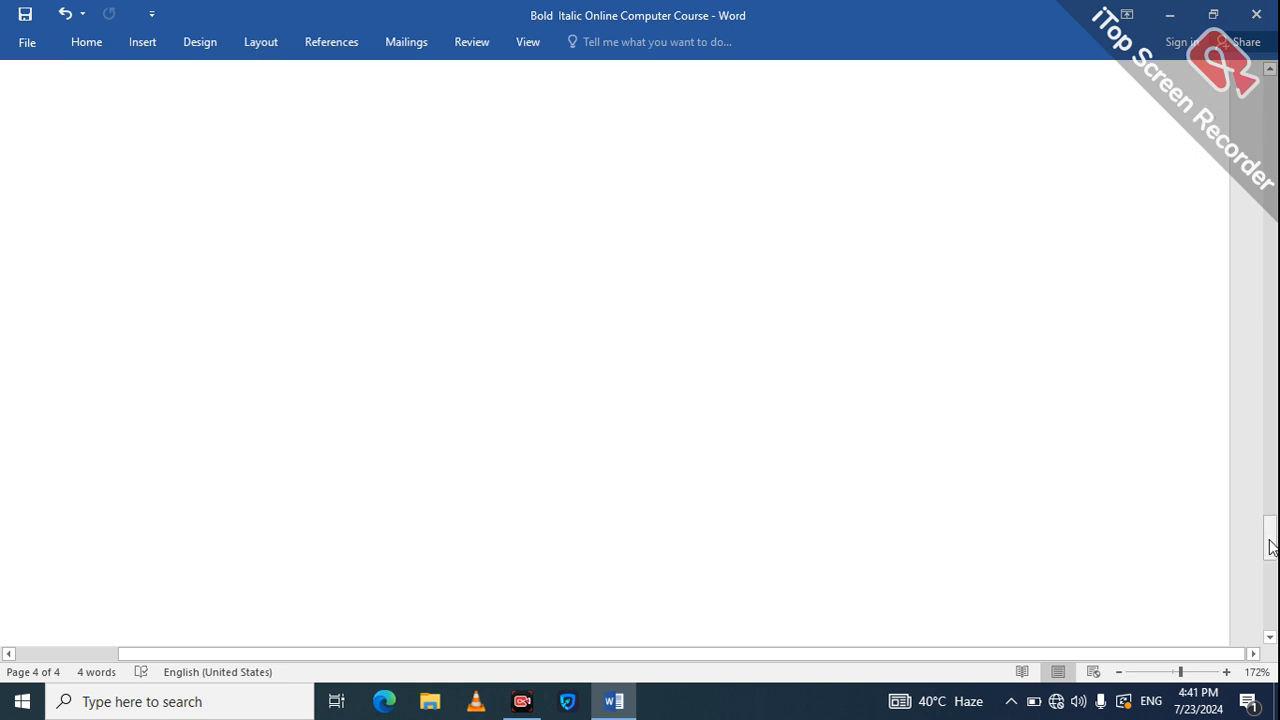
{"action": "left_click_drag", "start_coordinate": [1271, 546], "coordinate": [1271, 592]}
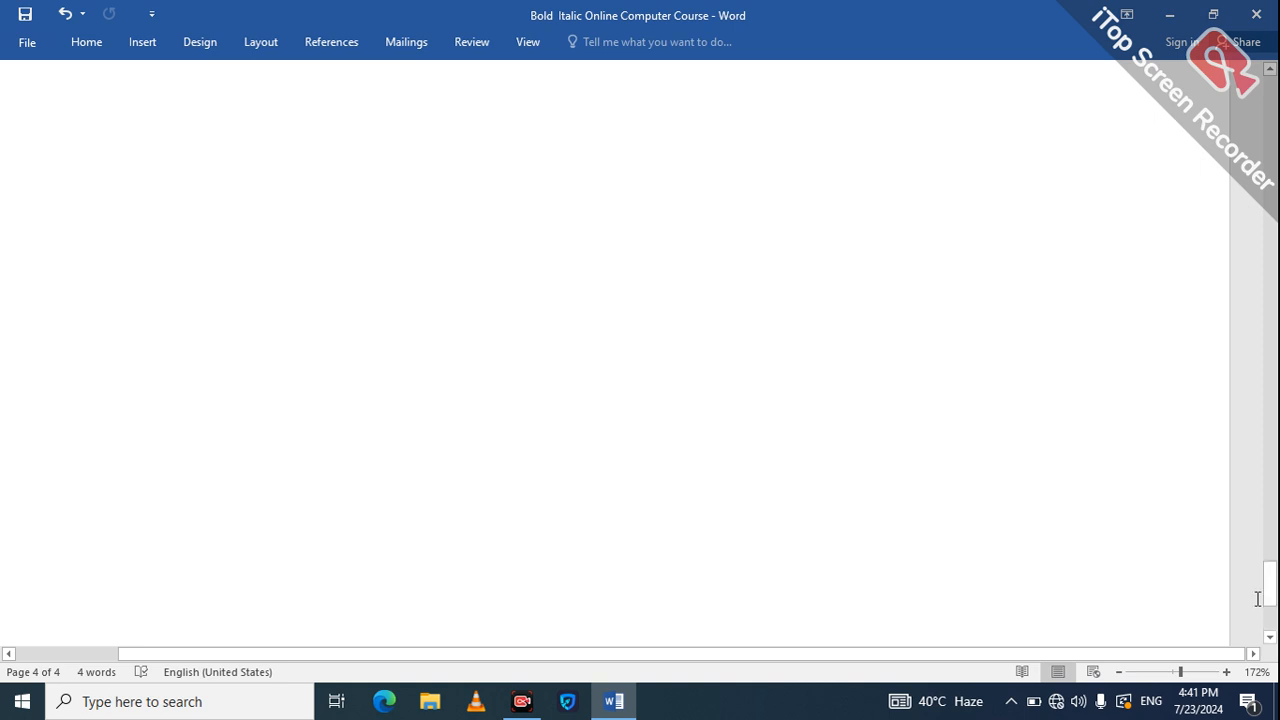
{"action": "scroll", "coordinate": [1272, 628], "scroll_direction": "down", "scroll_amount": 3}
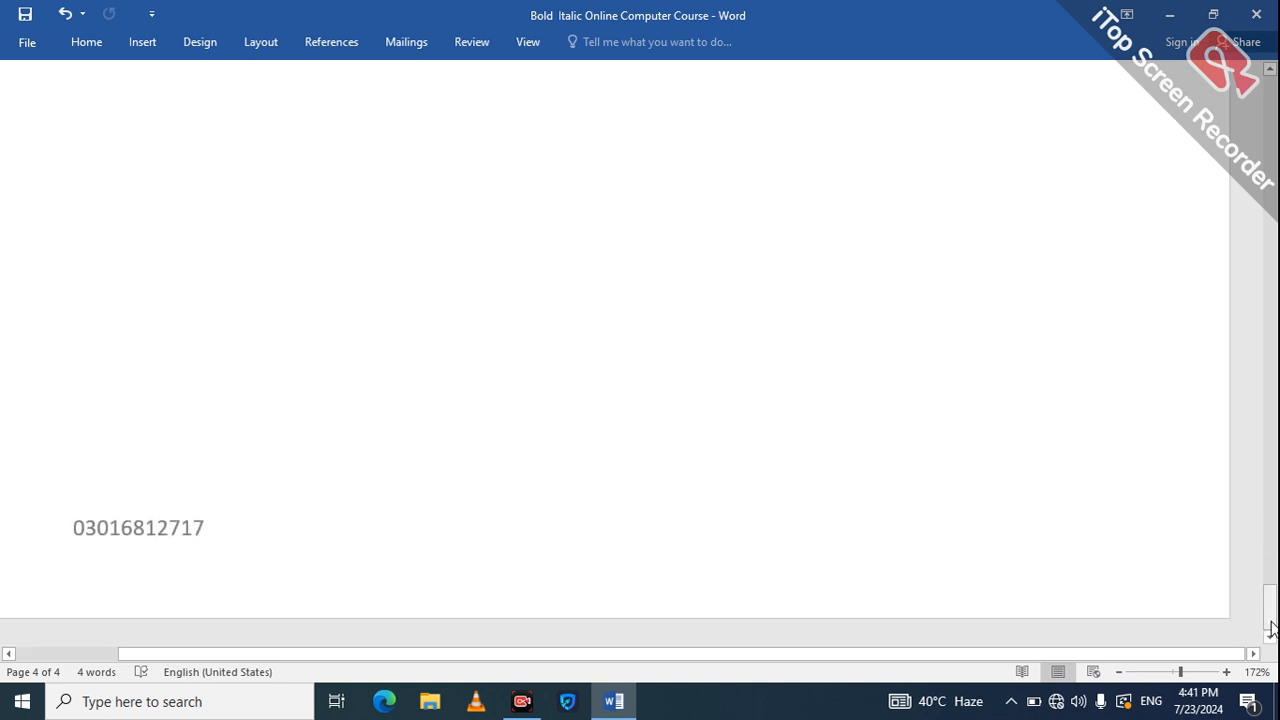
{"action": "left_click", "coordinate": [1273, 135]}
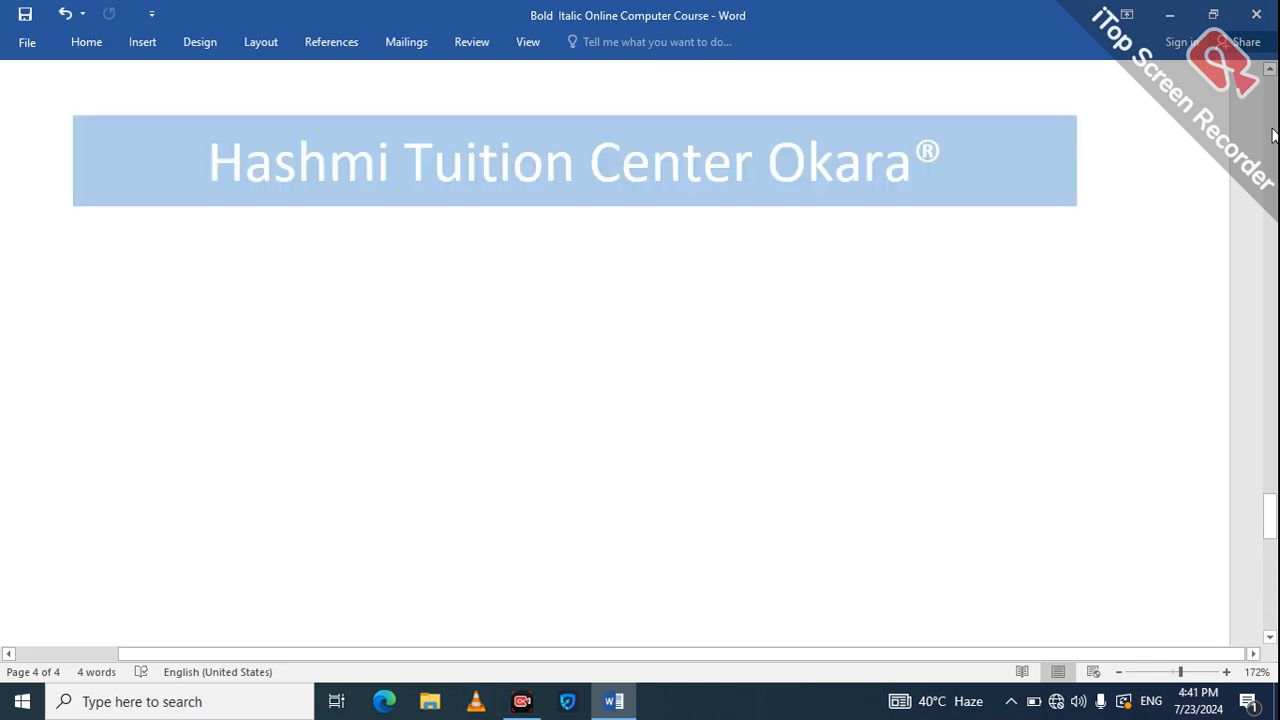
{"action": "left_click", "coordinate": [1273, 135]}
{"action": "left_click", "coordinate": [1273, 135]}
{"action": "left_click", "coordinate": [1273, 135]}
{"action": "left_click", "coordinate": [1273, 135]}
{"action": "left_click", "coordinate": [1273, 135]}
{"action": "left_click", "coordinate": [1273, 135]}
{"action": "left_click", "coordinate": [1273, 136]}
{"action": "left_click", "coordinate": [1272, 140]}
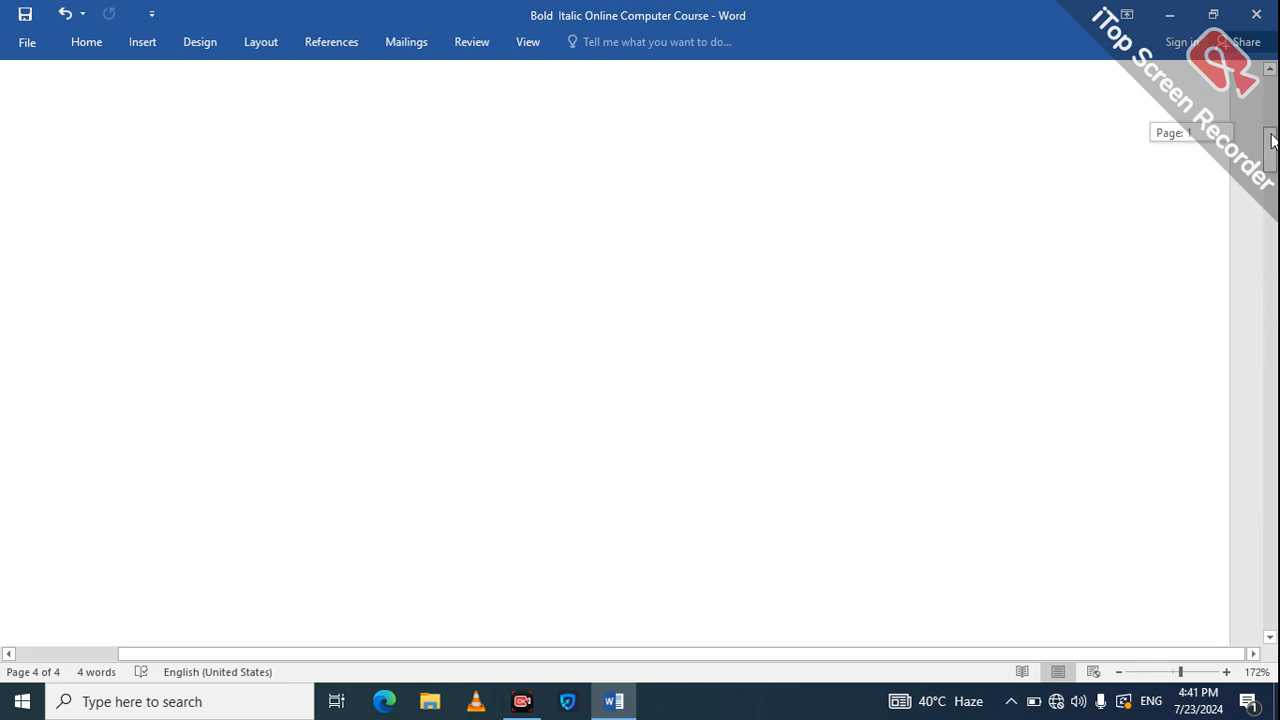
{"action": "left_click", "coordinate": [1275, 98]}
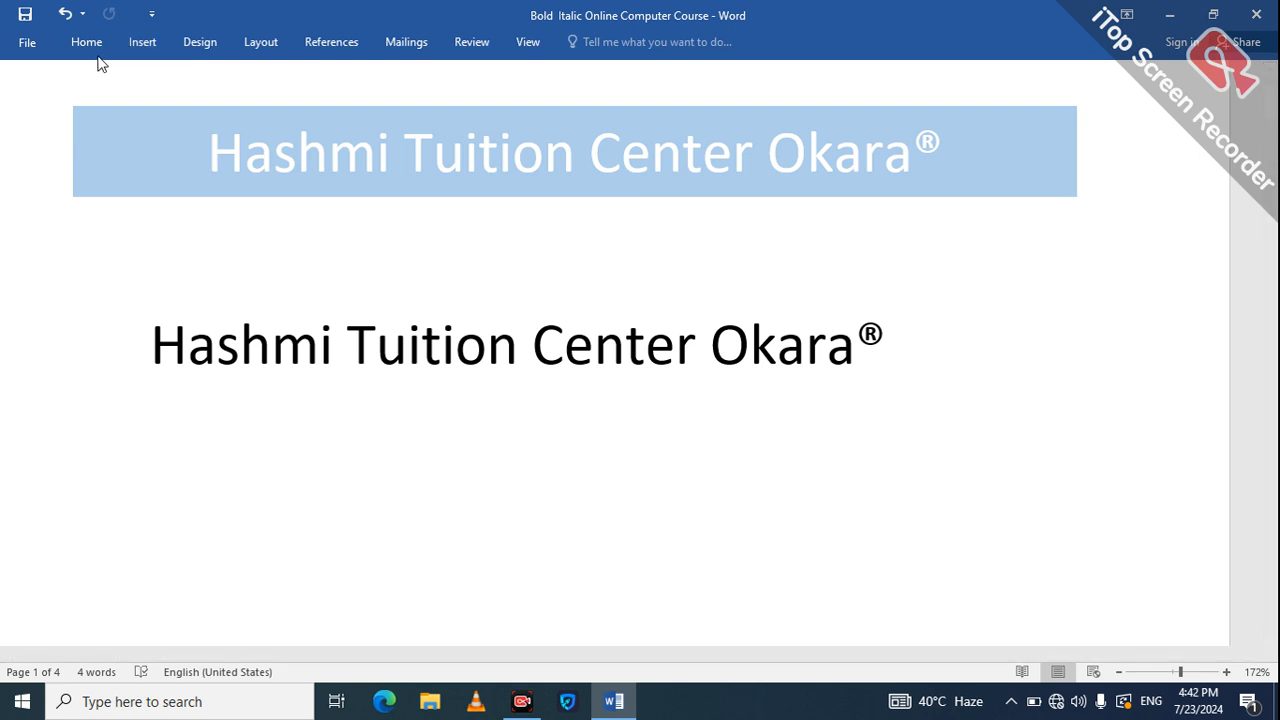
Insert an Accent Bar 1 page number at the top of every page.
{"action": "left_click", "coordinate": [141, 45]}
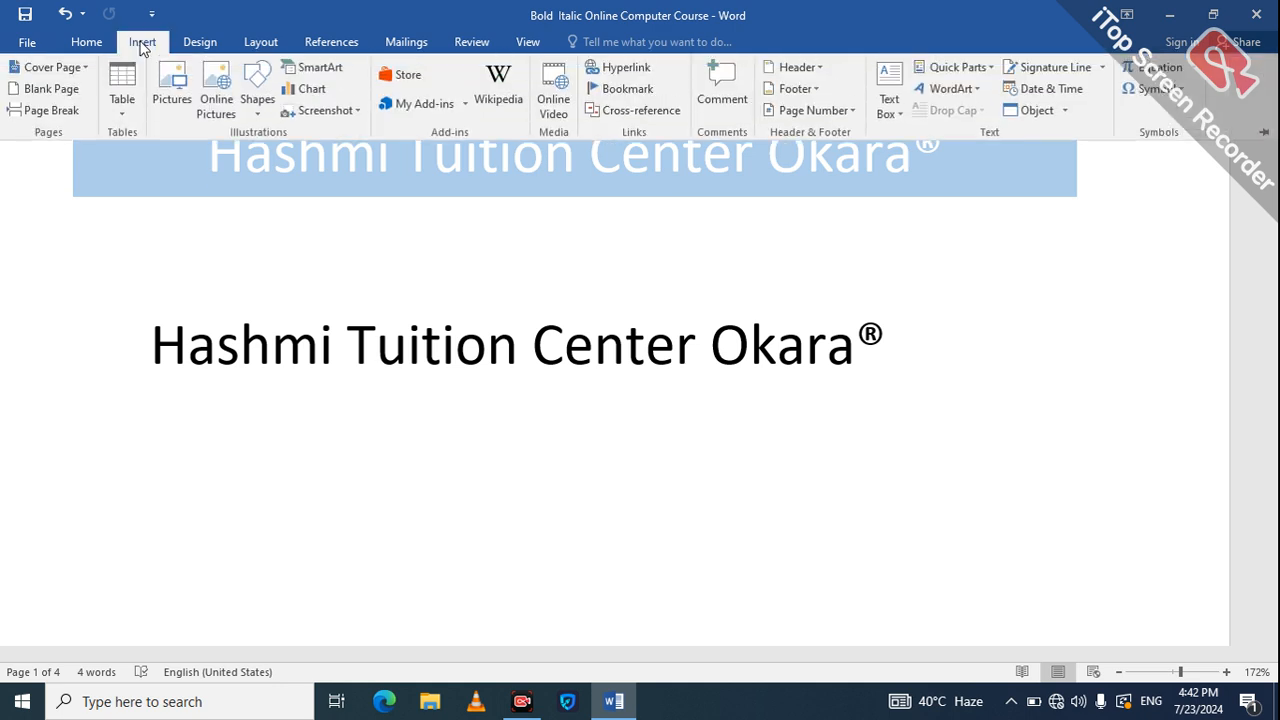
{"action": "left_click", "coordinate": [850, 110]}
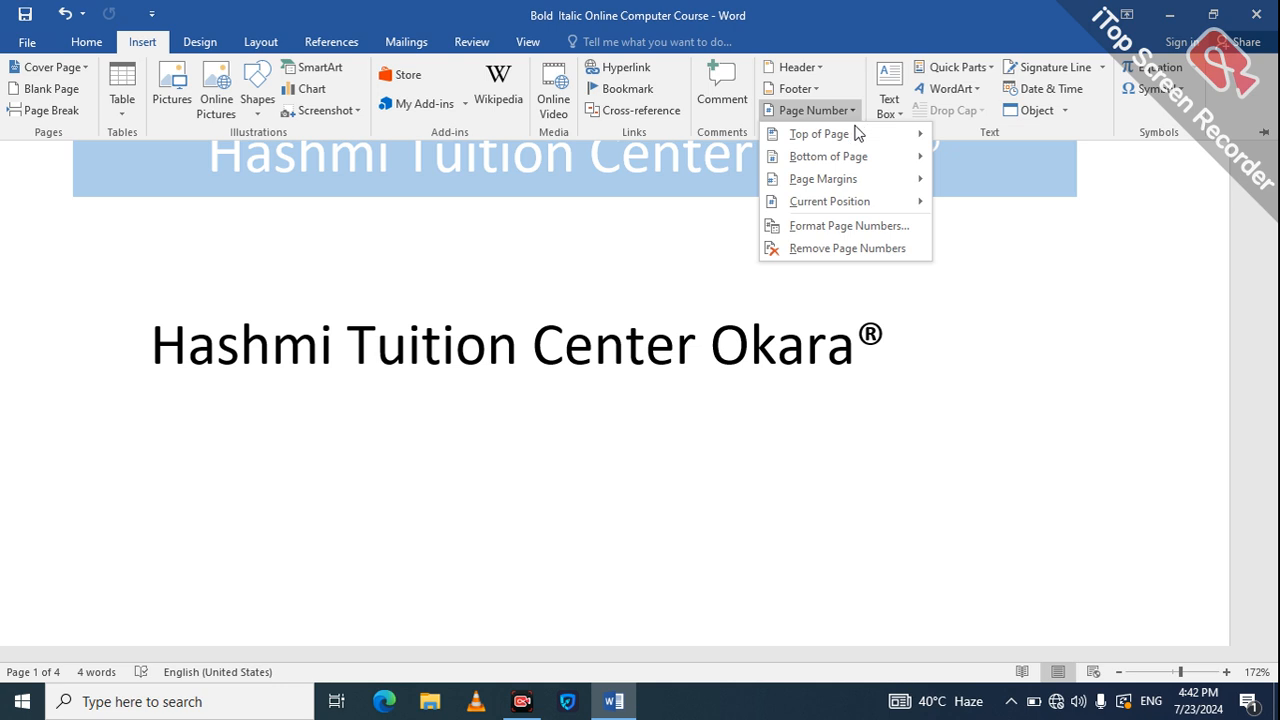
{"action": "mouse_move", "coordinate": [857, 133]}
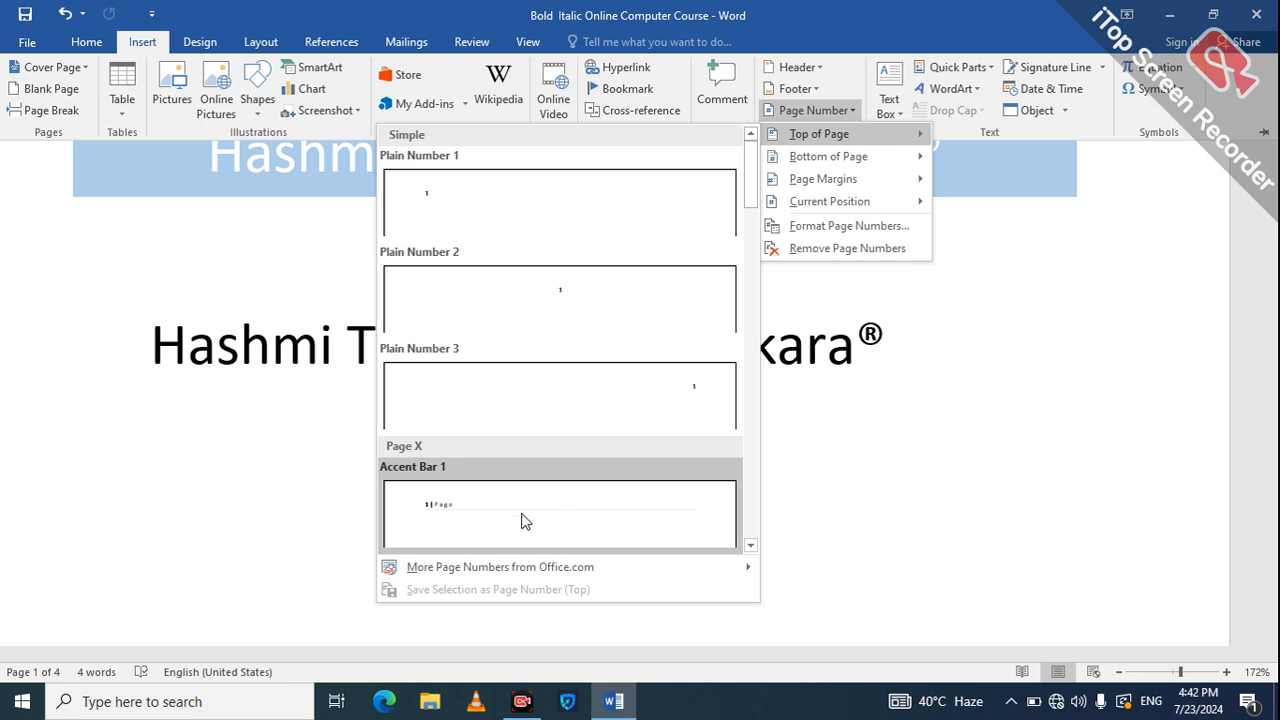
{"action": "left_click", "coordinate": [556, 510]}
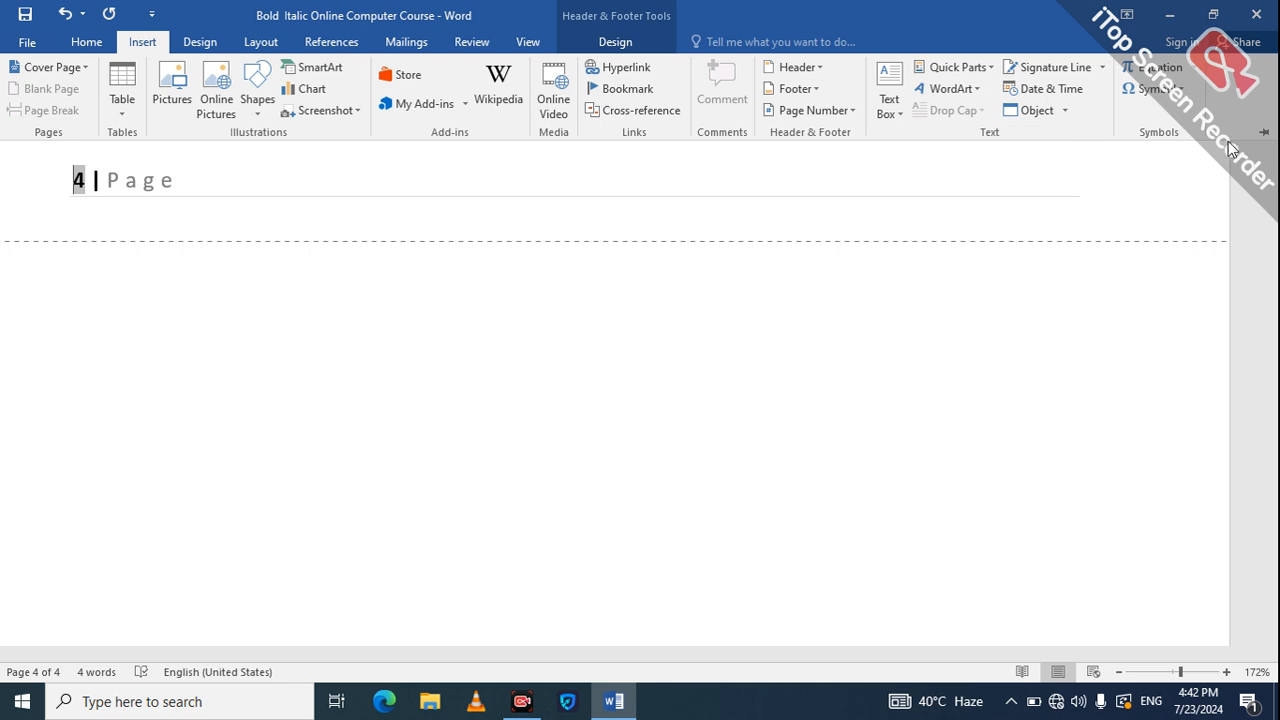
Scroll back up to page 1 to check its '1 | Page' header.
{"action": "left_click", "coordinate": [1267, 192]}
{"action": "left_click", "coordinate": [1270, 201]}
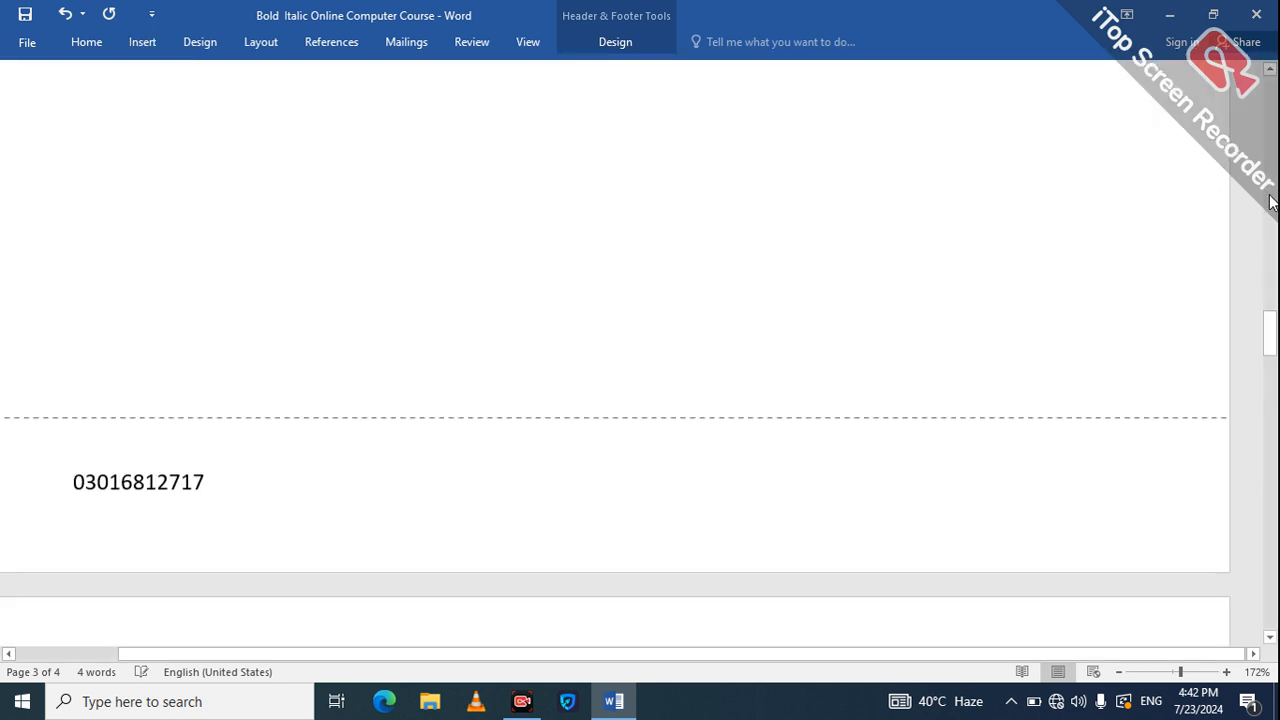
{"action": "left_click", "coordinate": [1274, 149]}
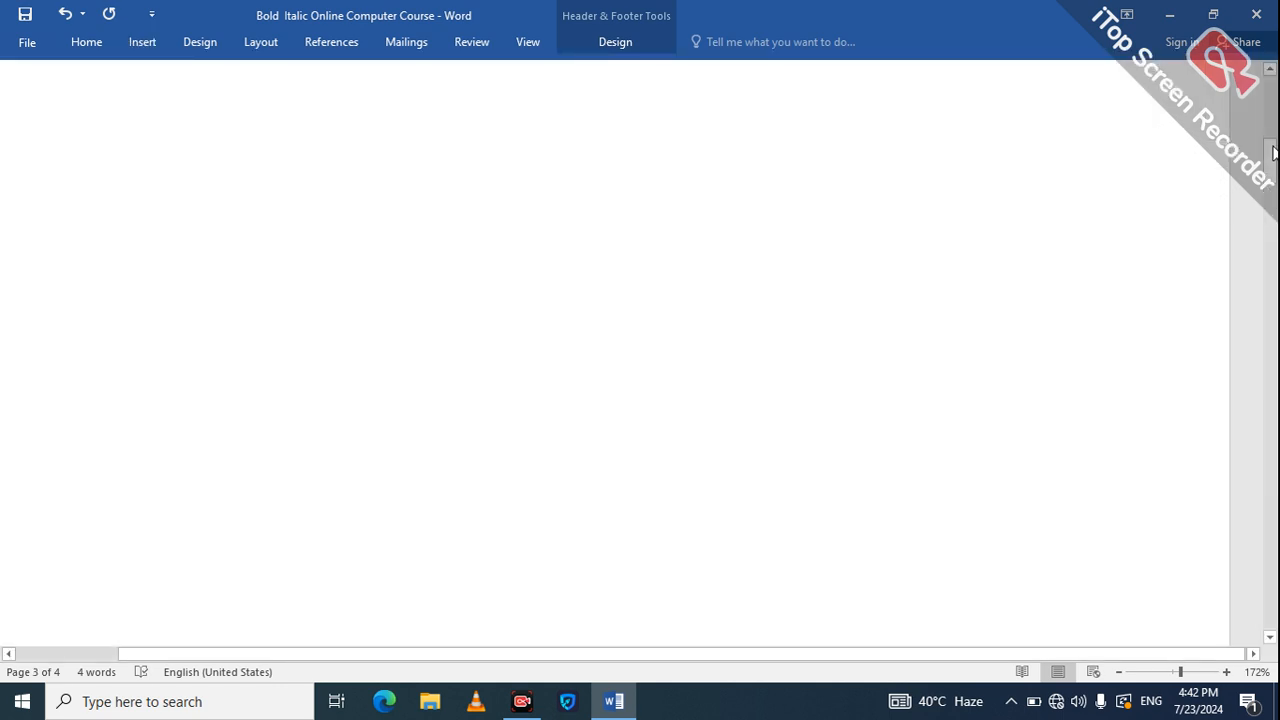
{"action": "left_click", "coordinate": [1275, 97]}
{"action": "scroll", "coordinate": [1275, 97], "scroll_direction": "up", "scroll_amount": 2}
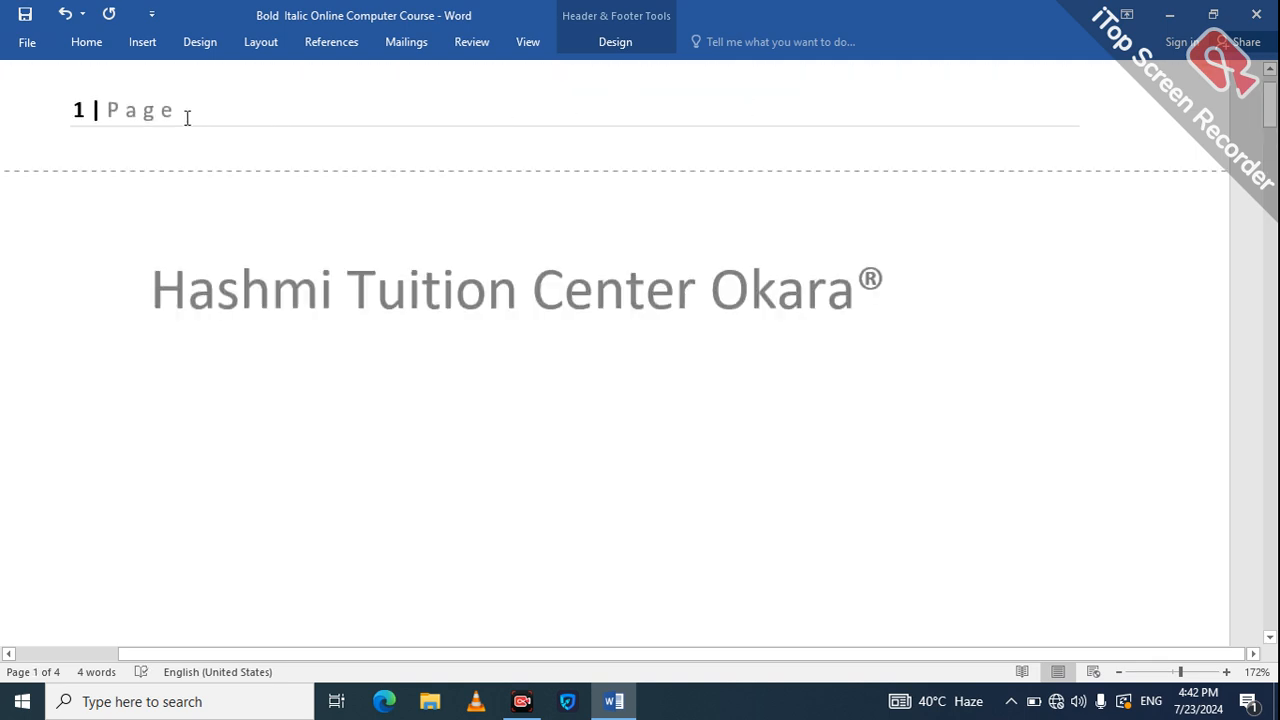
Preview the Page Margins, Bottom of Page and Top of Page placements from Header & Footer Design, applying none.
{"action": "left_click", "coordinate": [603, 38]}
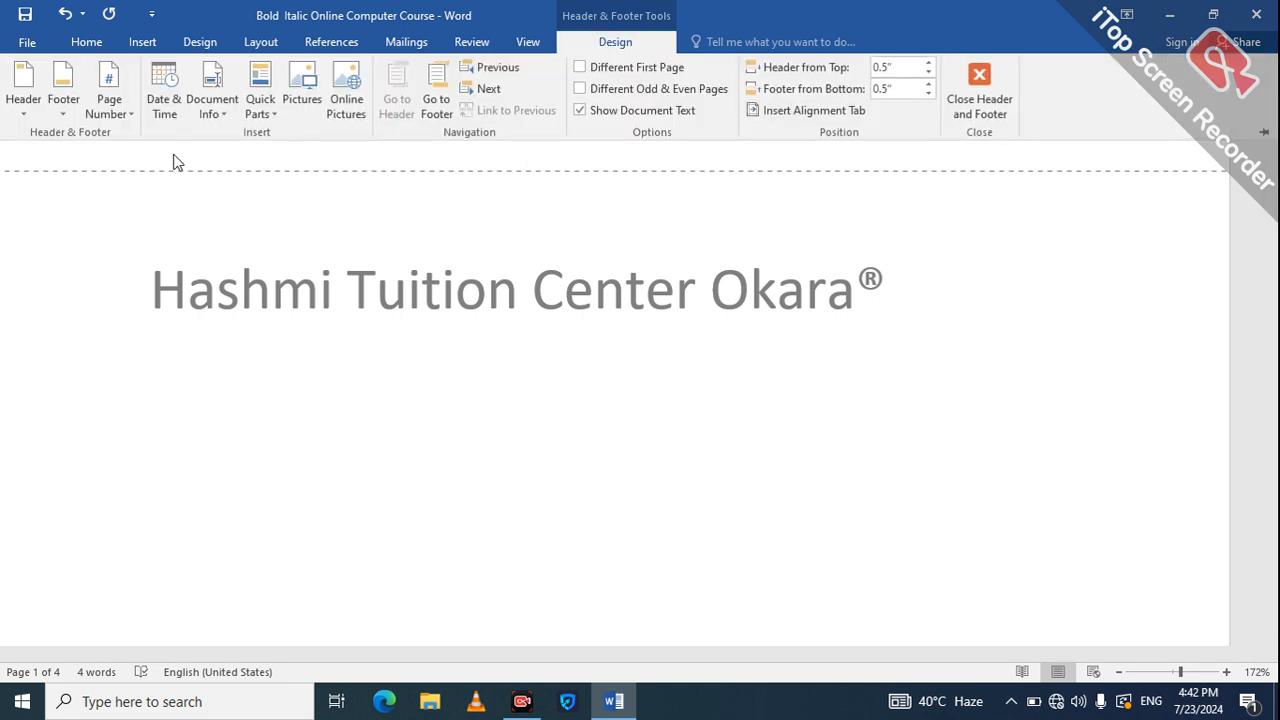
{"action": "left_click", "coordinate": [127, 120]}
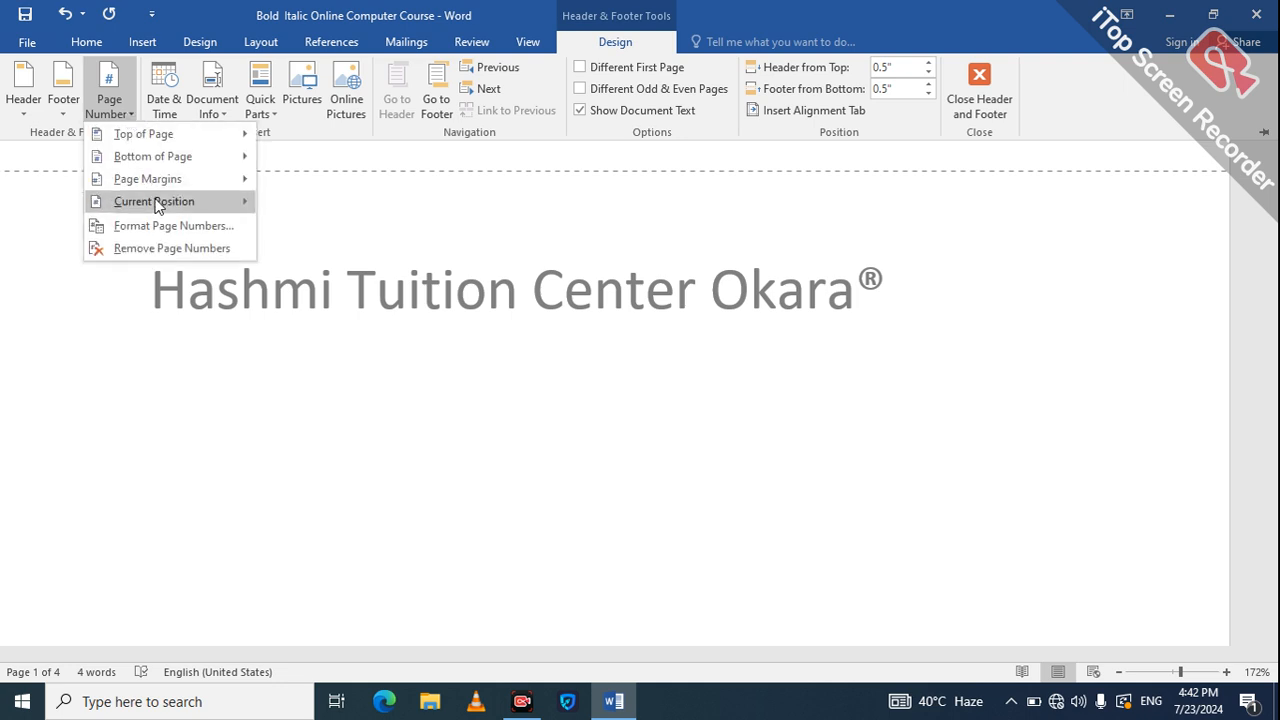
{"action": "mouse_move", "coordinate": [143, 179]}
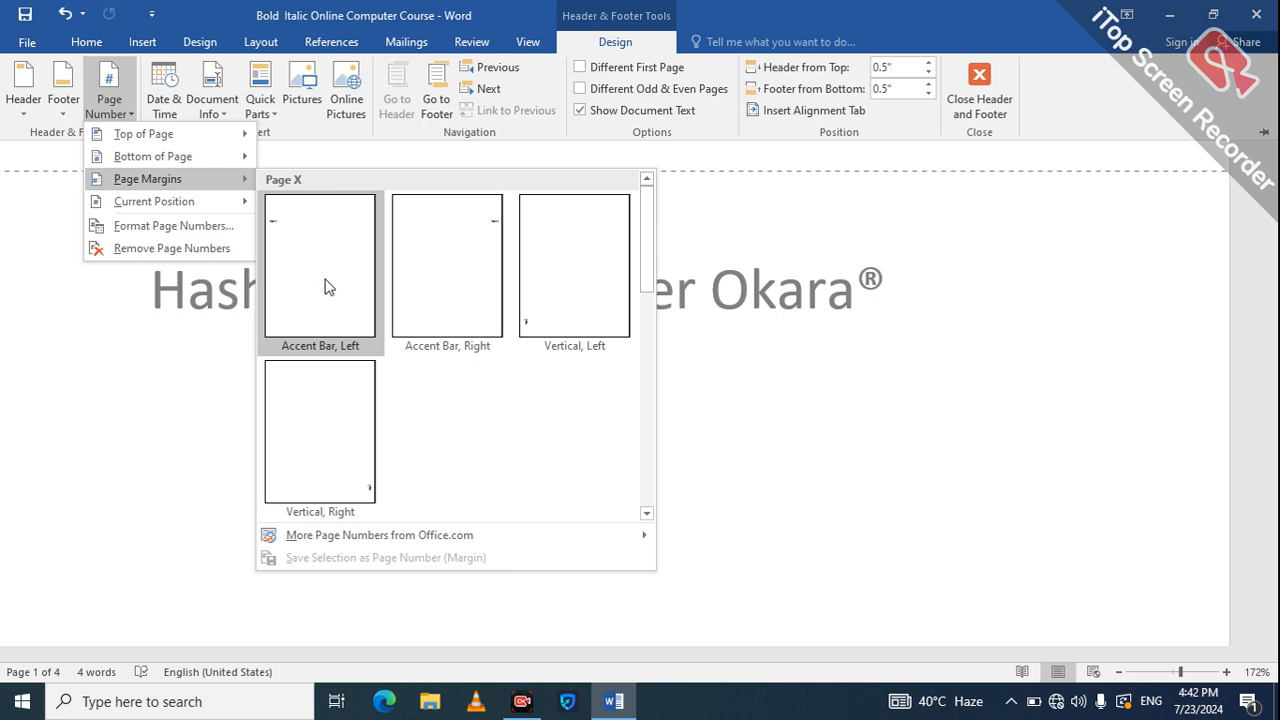
{"action": "mouse_move", "coordinate": [196, 158]}
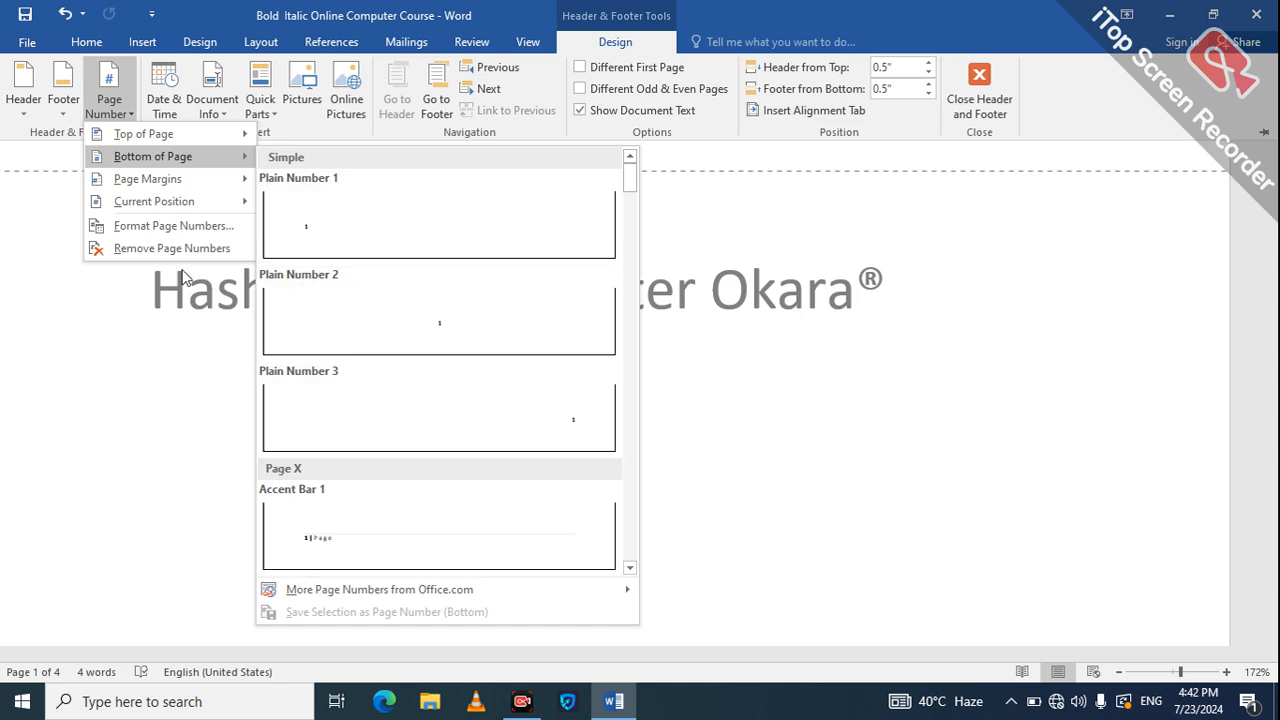
{"action": "mouse_move", "coordinate": [135, 135]}
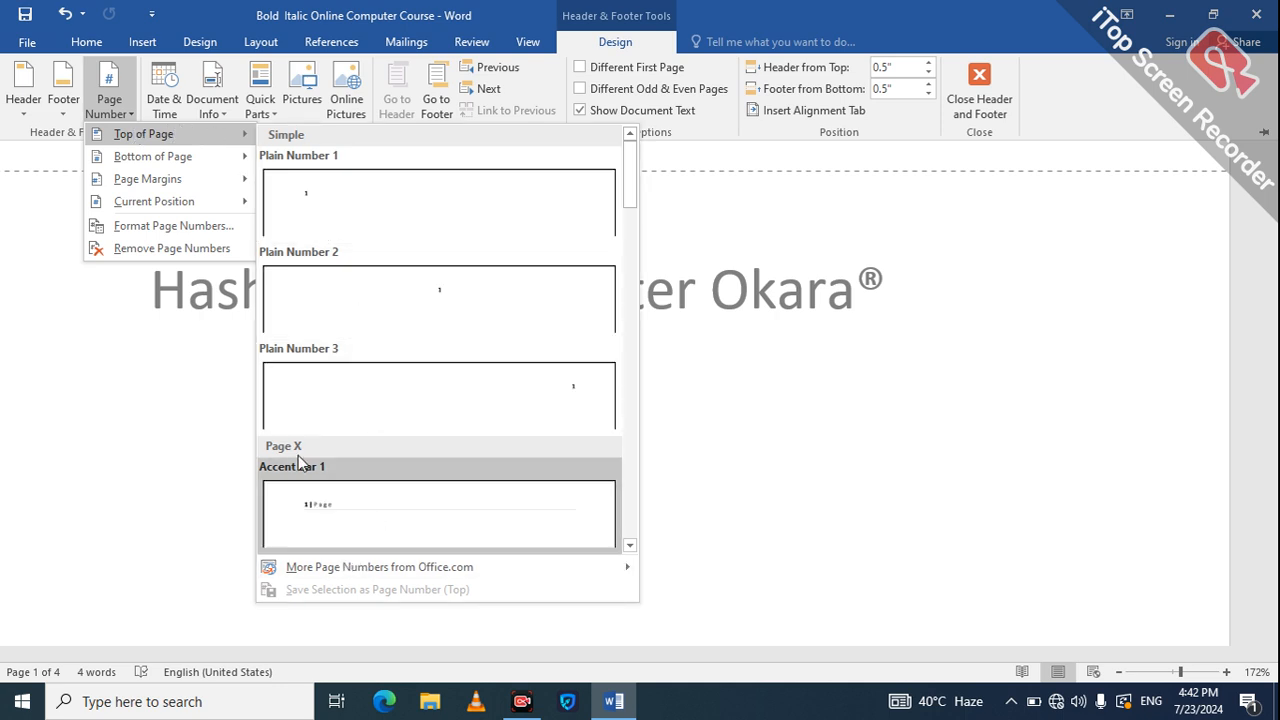
{"action": "left_click", "coordinate": [89, 345]}
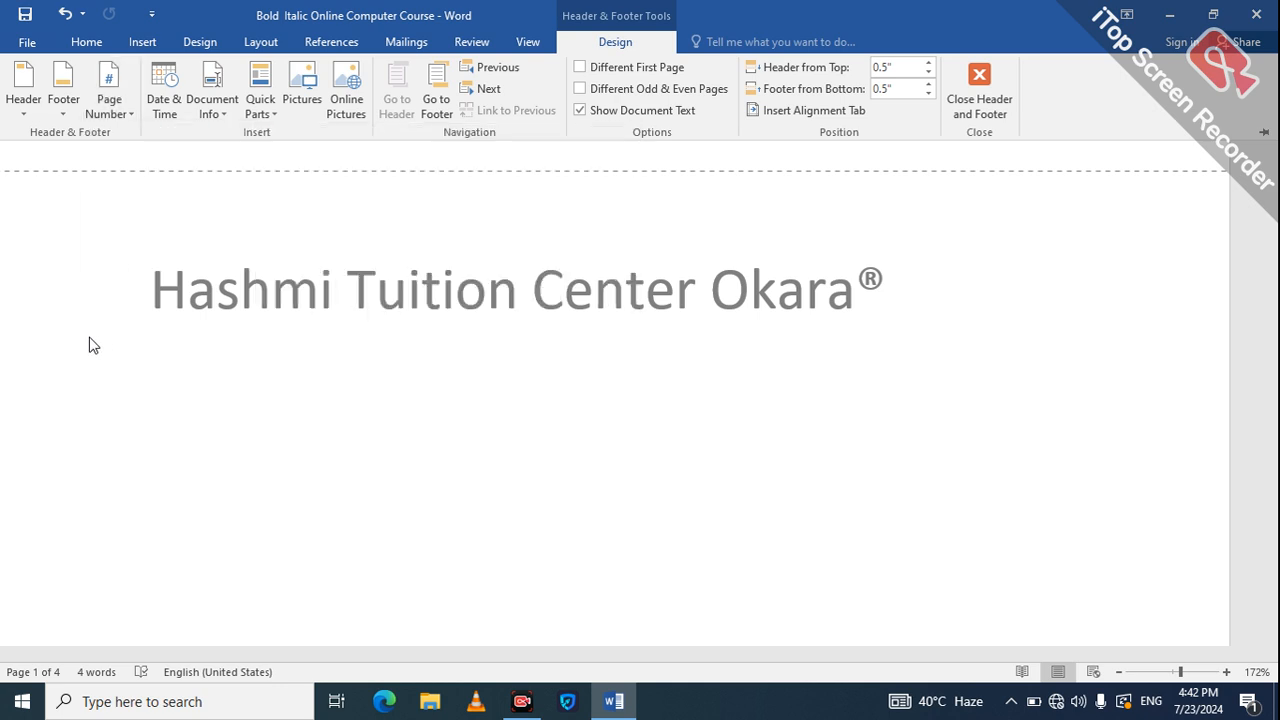
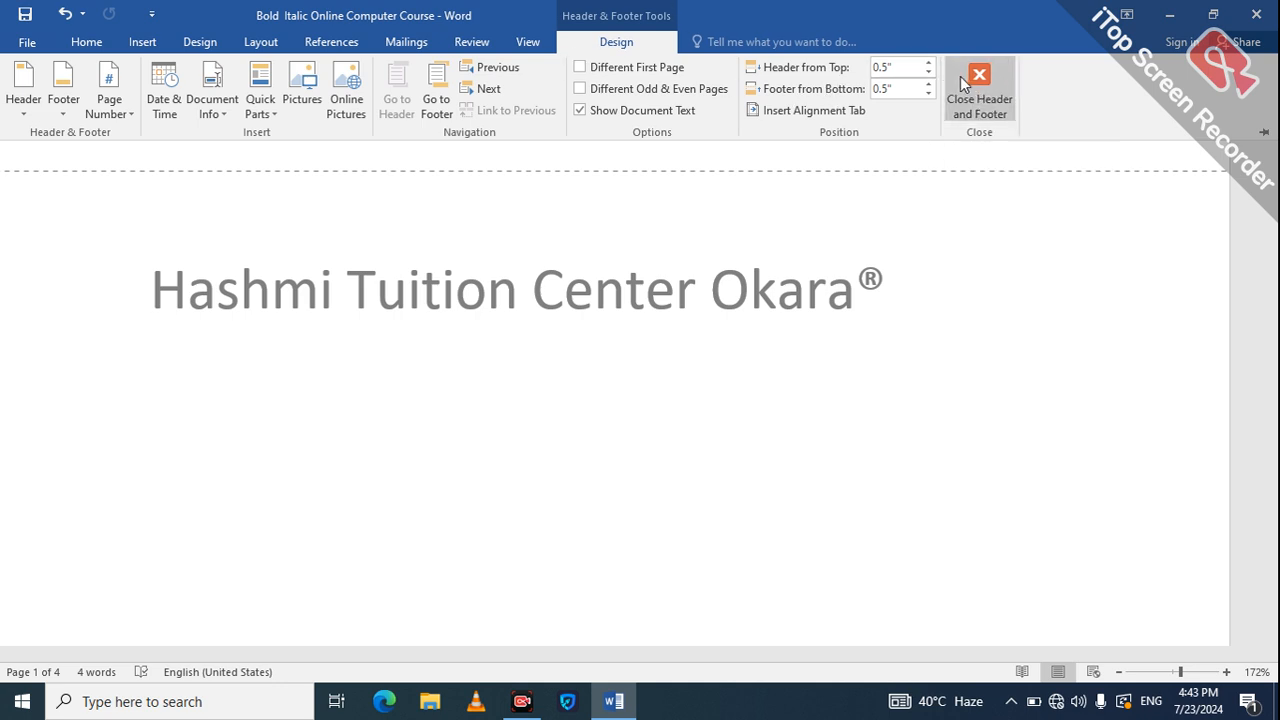
Close the Header & Footer Tools and return to editing the document body.
{"action": "left_click", "coordinate": [981, 92]}
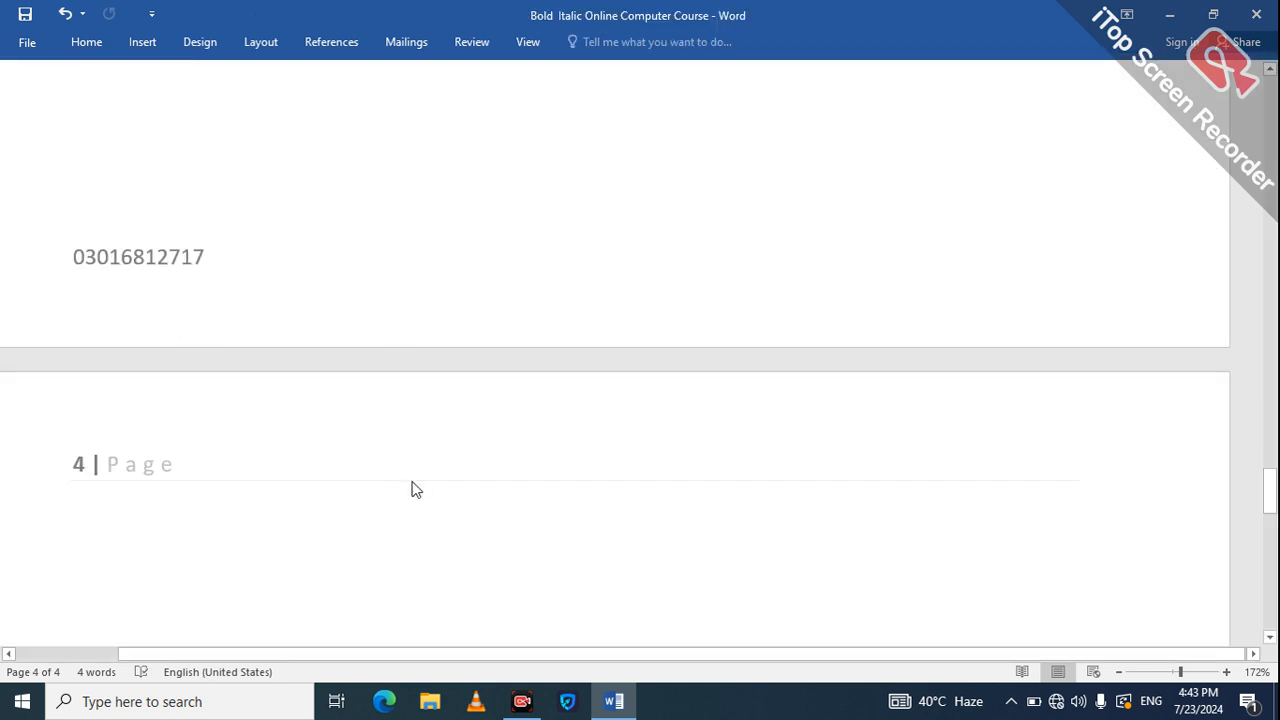
{"action": "left_click", "coordinate": [533, 657]}
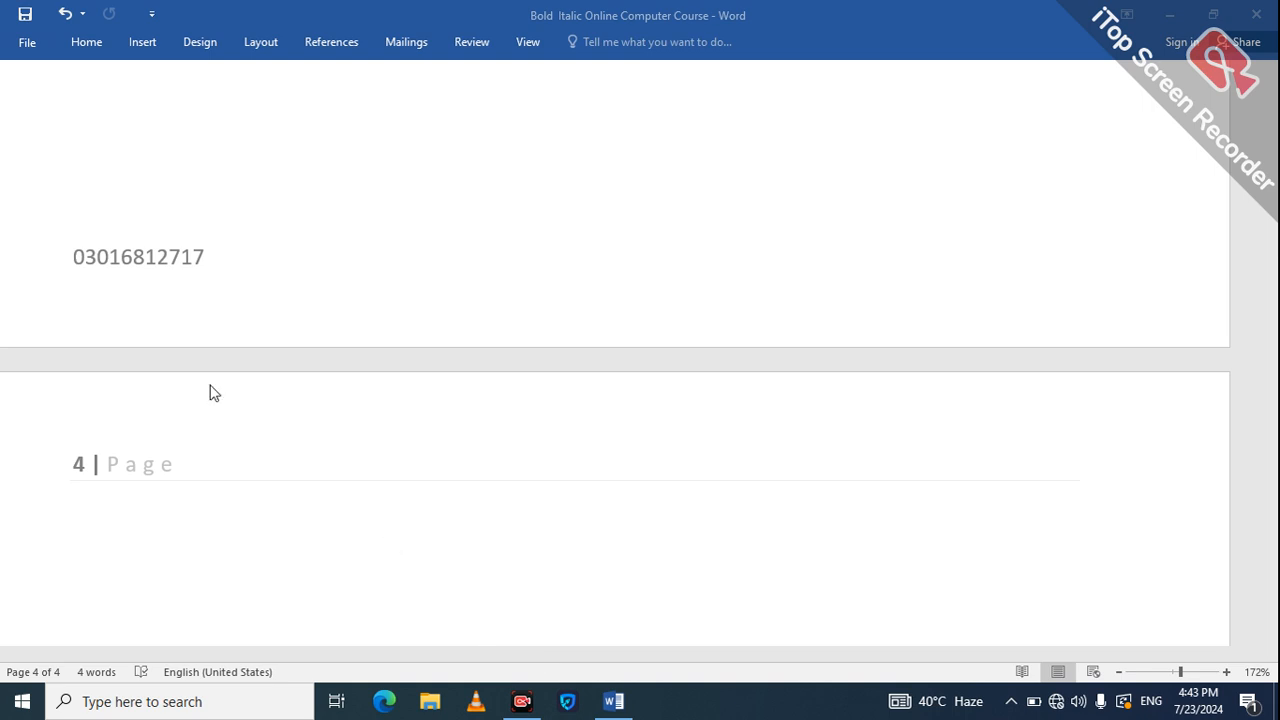
{"action": "left_click", "coordinate": [123, 191]}
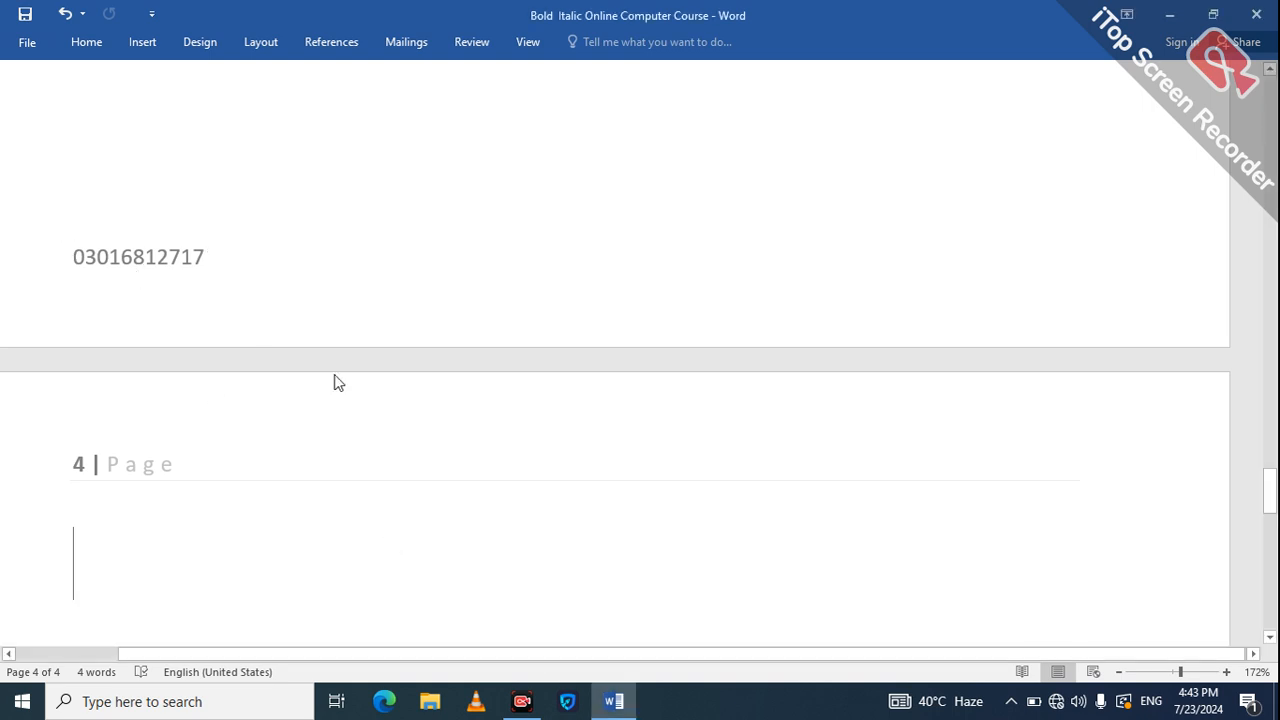
{"action": "left_click", "coordinate": [489, 621]}
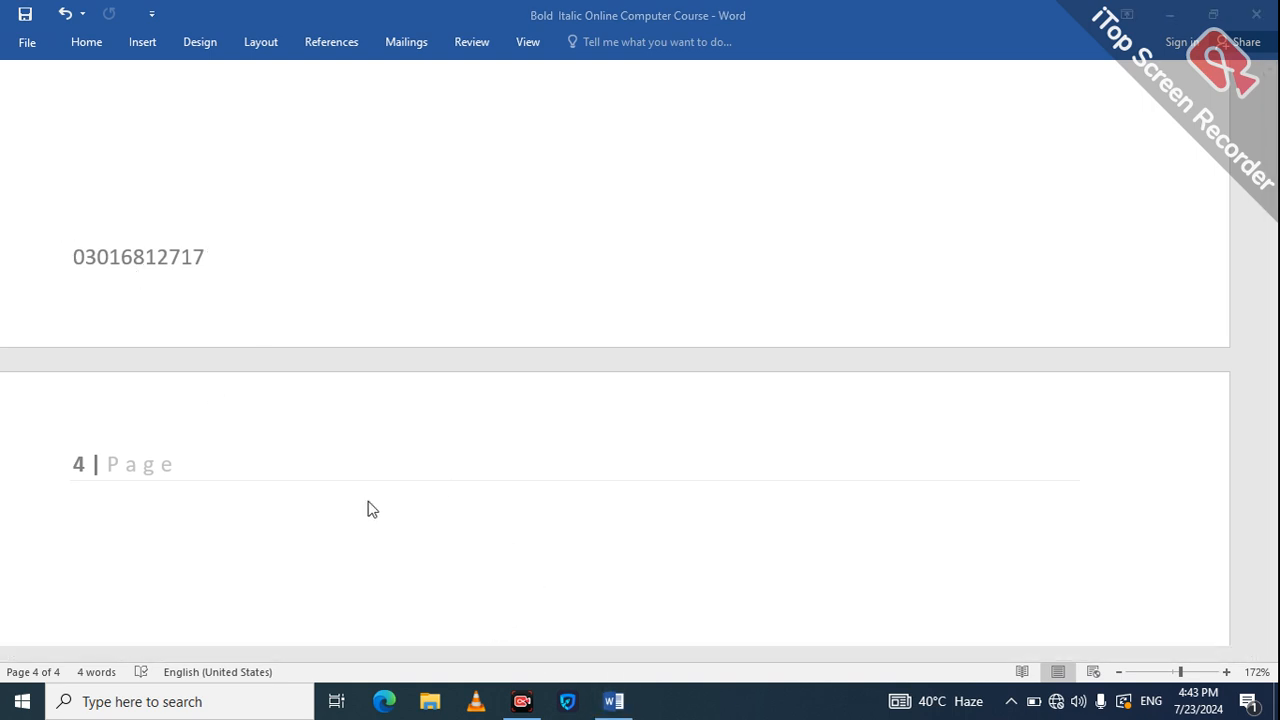
{"action": "left_click", "coordinate": [528, 612]}
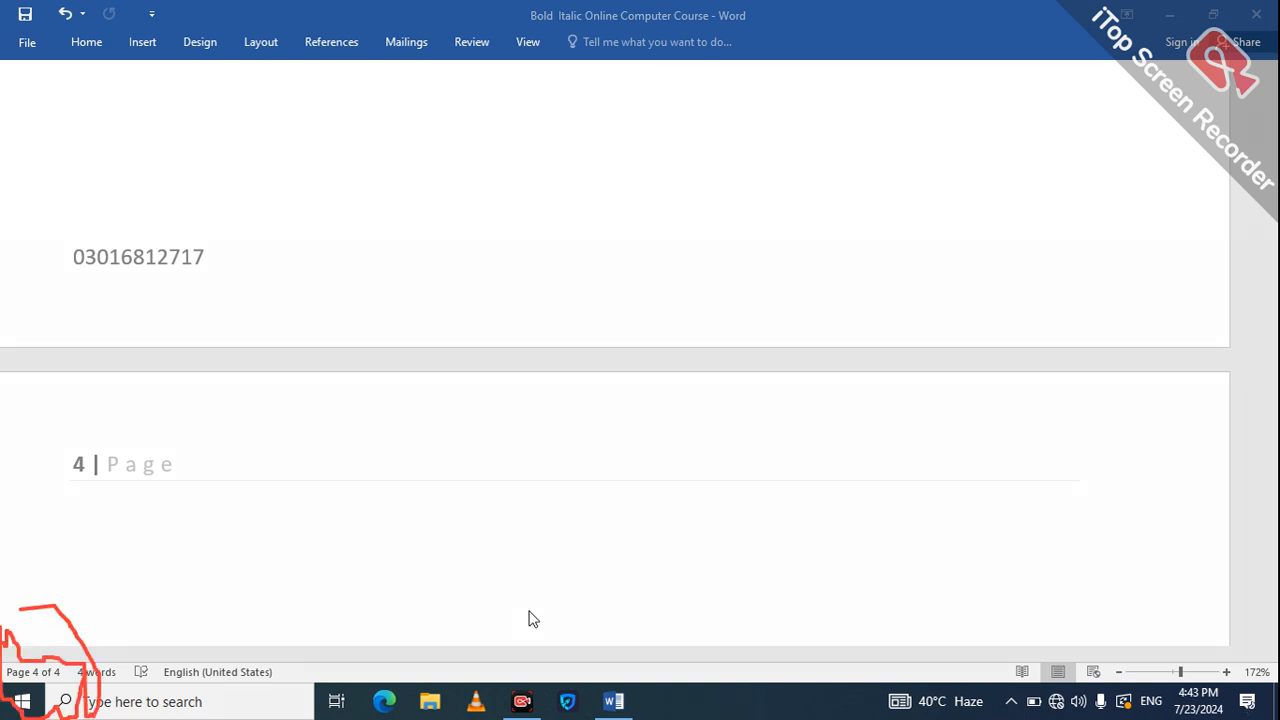
{"action": "mouse_move", "coordinate": [65, 249]}
{"action": "left_mouse_down"}
{"action": "mouse_move", "coordinate": [149, 200]}
{"action": "mouse_move", "coordinate": [200, 343]}
{"action": "mouse_move", "coordinate": [40, 246]}
{"action": "mouse_move", "coordinate": [91, 243]}
{"action": "left_mouse_up"}
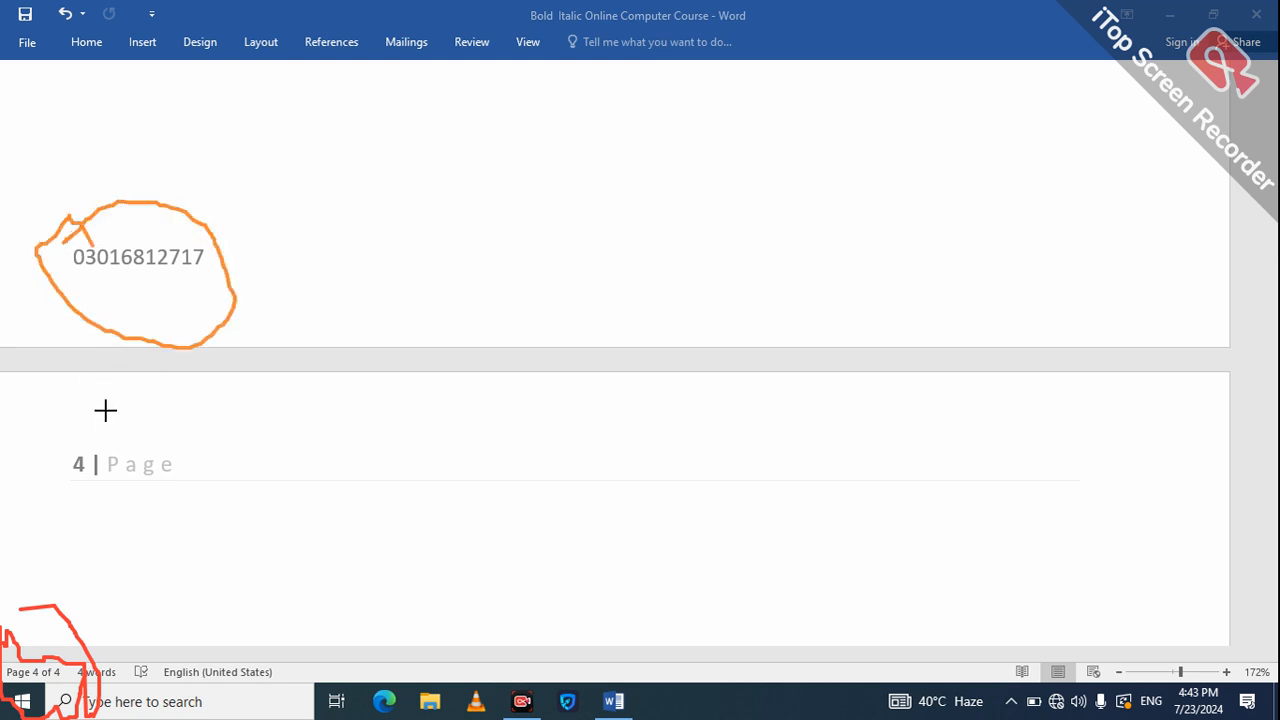
{"action": "mouse_move", "coordinate": [87, 407]}
{"action": "left_mouse_down"}
{"action": "mouse_move", "coordinate": [209, 506]}
{"action": "mouse_move", "coordinate": [143, 526]}
{"action": "mouse_move", "coordinate": [60, 500]}
{"action": "mouse_move", "coordinate": [60, 423]}
{"action": "mouse_move", "coordinate": [92, 400]}
{"action": "left_mouse_up"}
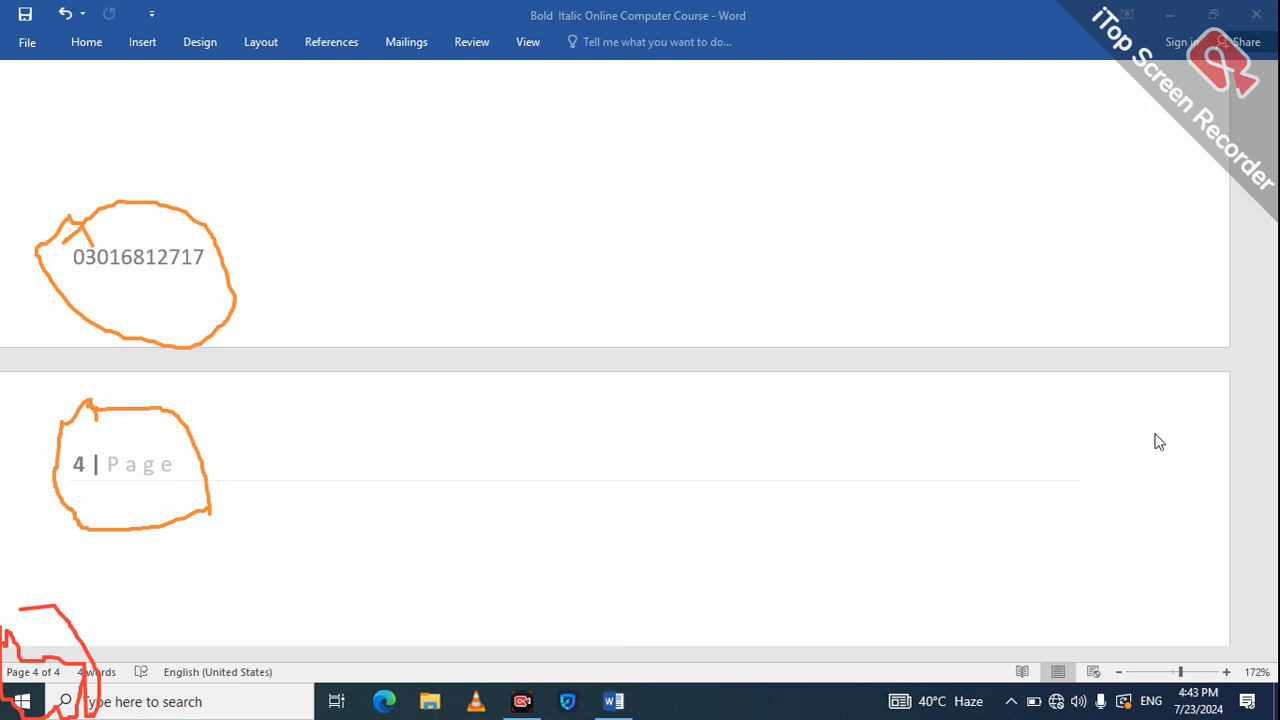
{"action": "key", "text": "Escape"}
{"action": "left_click", "coordinate": [1275, 166]}
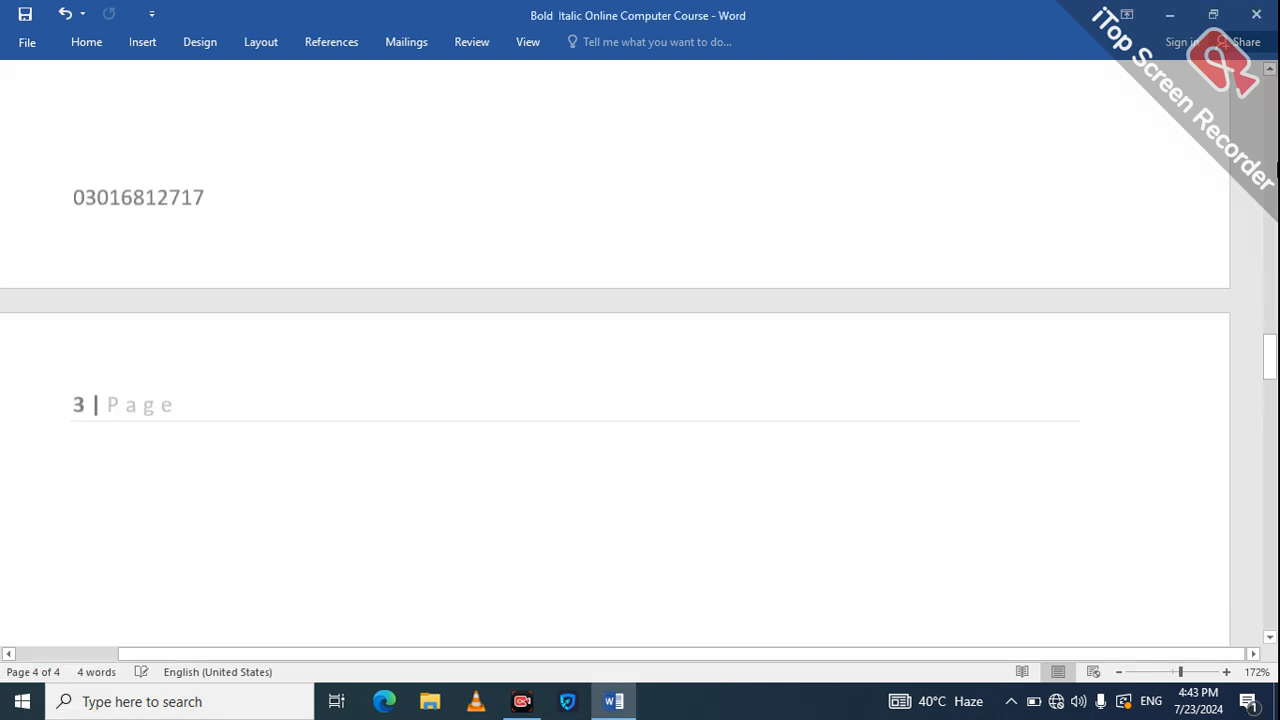
On page 1, add the contact phone number and a 'Course' line below the title.
{"action": "left_click", "coordinate": [1274, 115]}
{"action": "left_click", "coordinate": [1273, 93]}
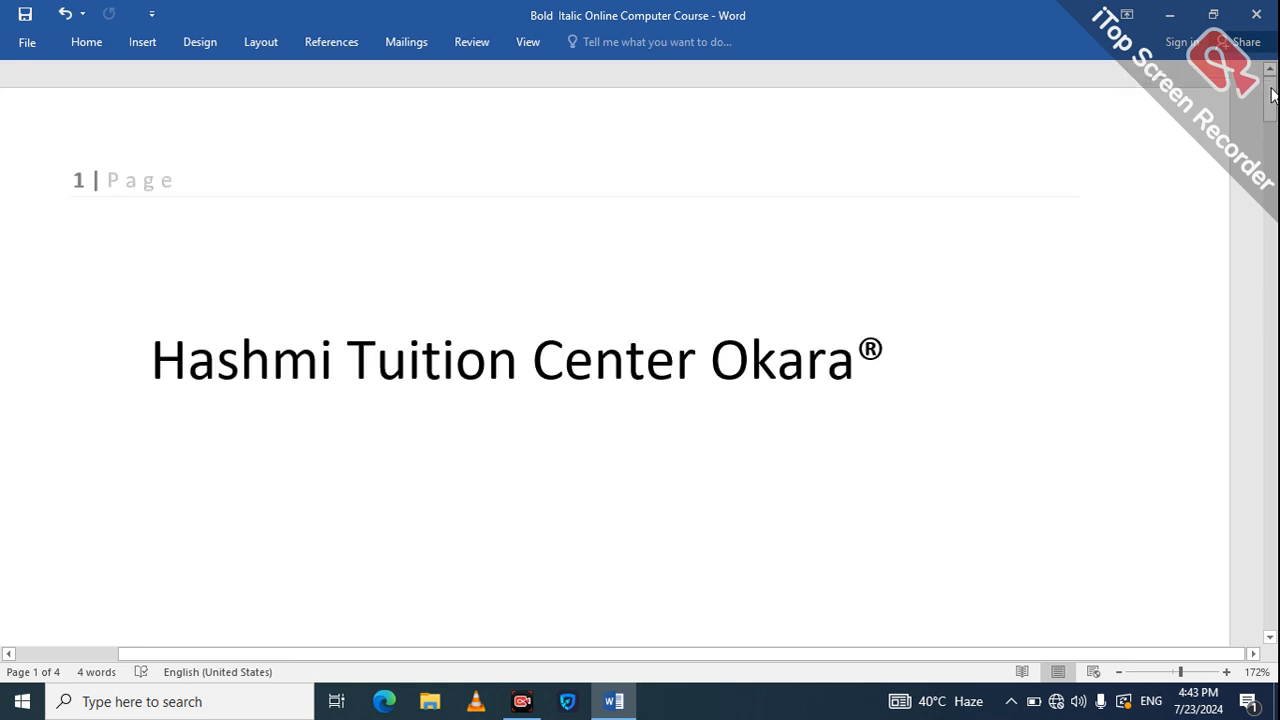
{"action": "left_click", "coordinate": [896, 355]}
{"action": "key", "text": "Return"}
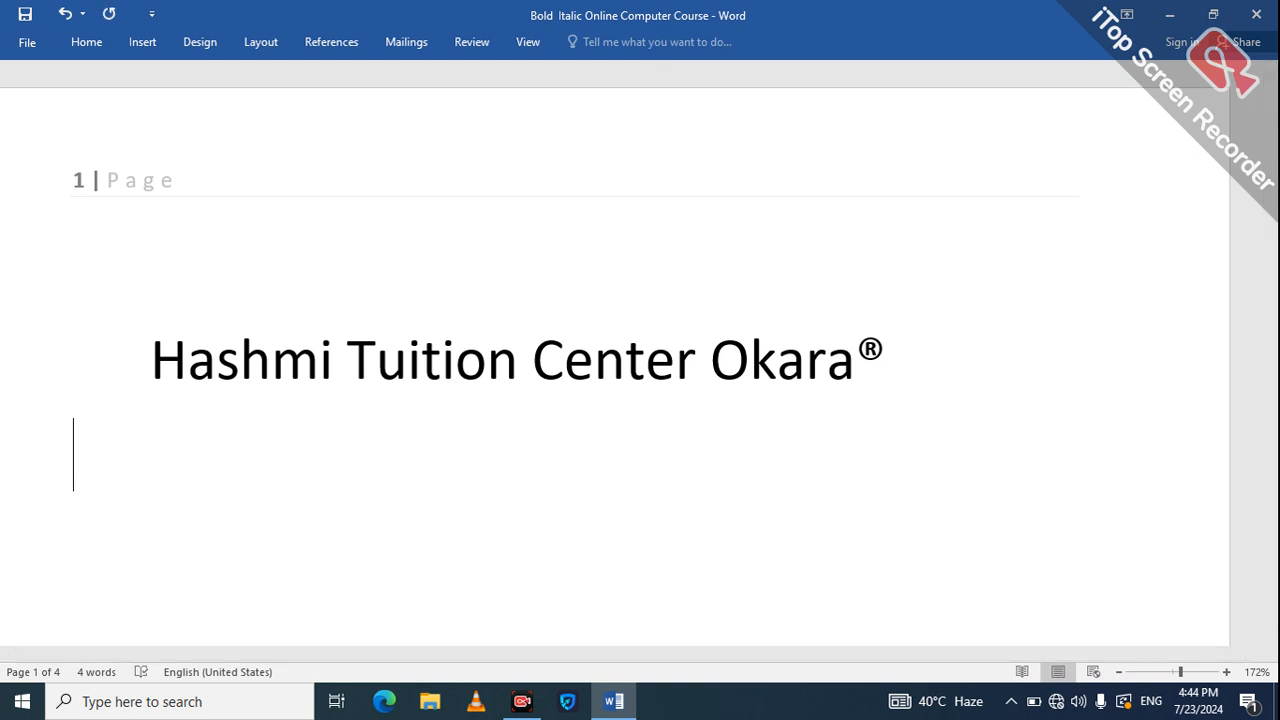
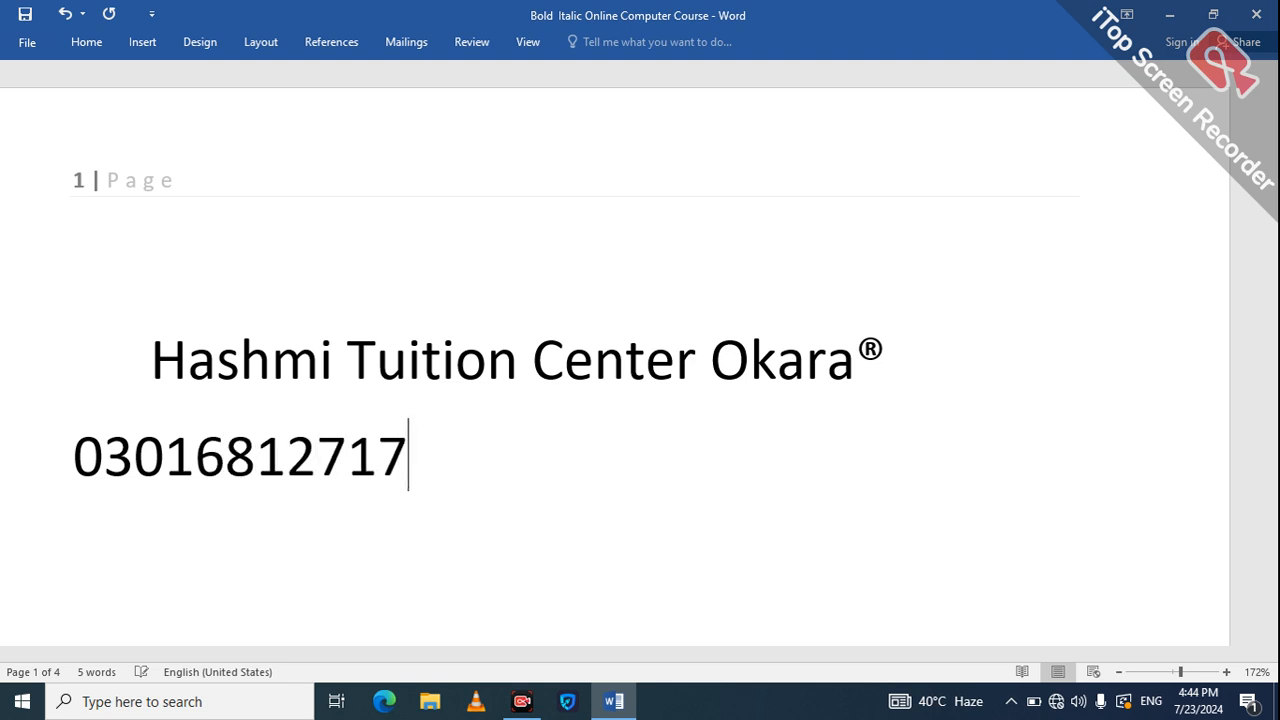
{"action": "key", "text": "Return"}
{"action": "type", "text": "coy"}
{"action": "key", "text": "BackSpace"}
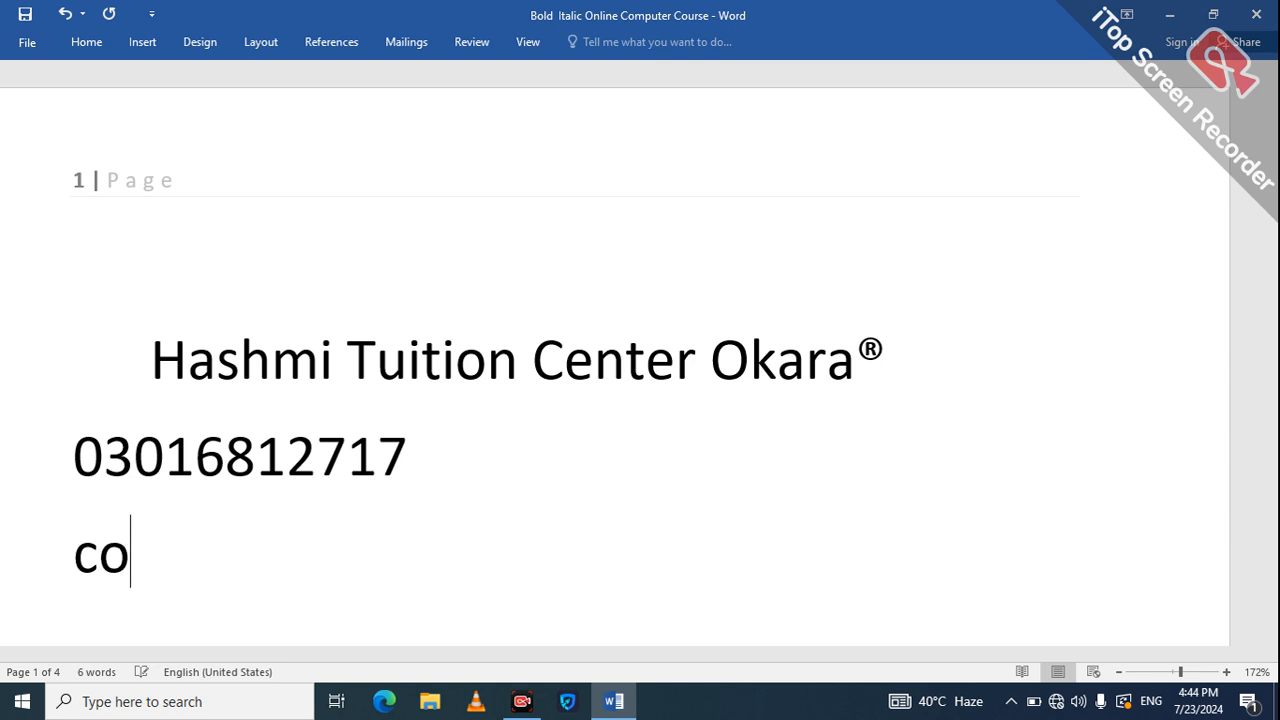
{"action": "type", "text": "urse"}
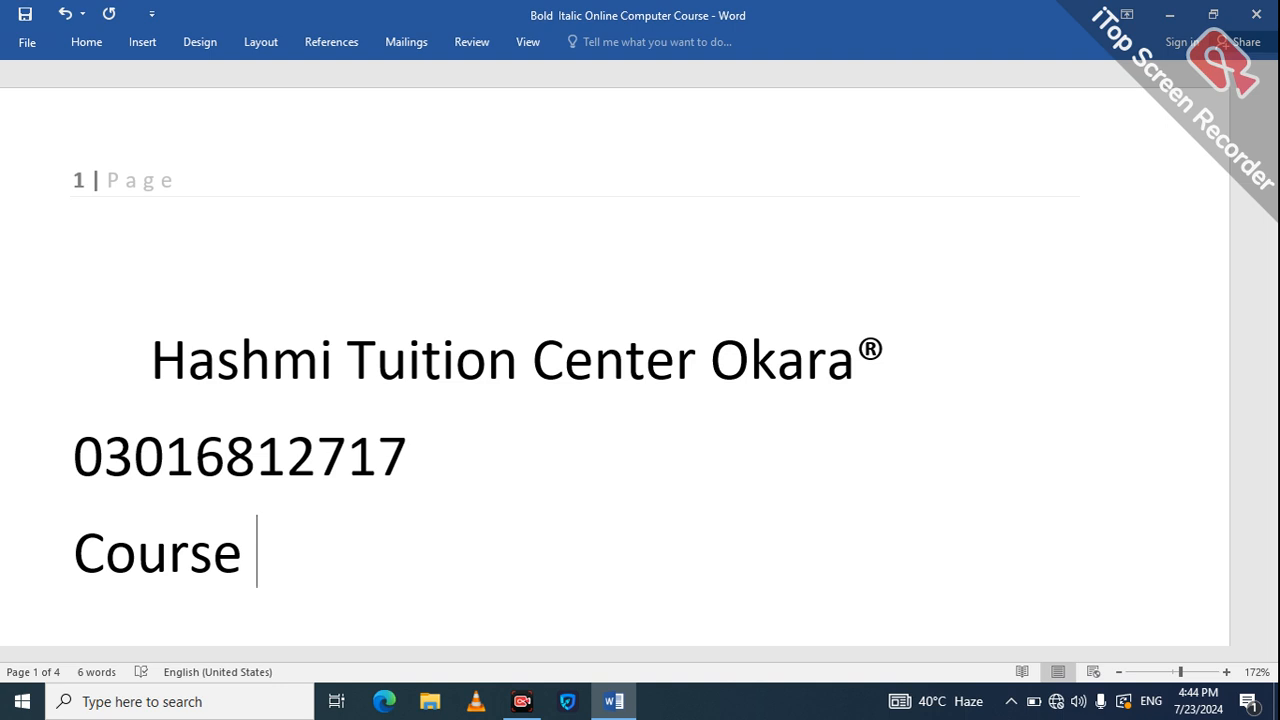
{"action": "key", "text": "Return"}
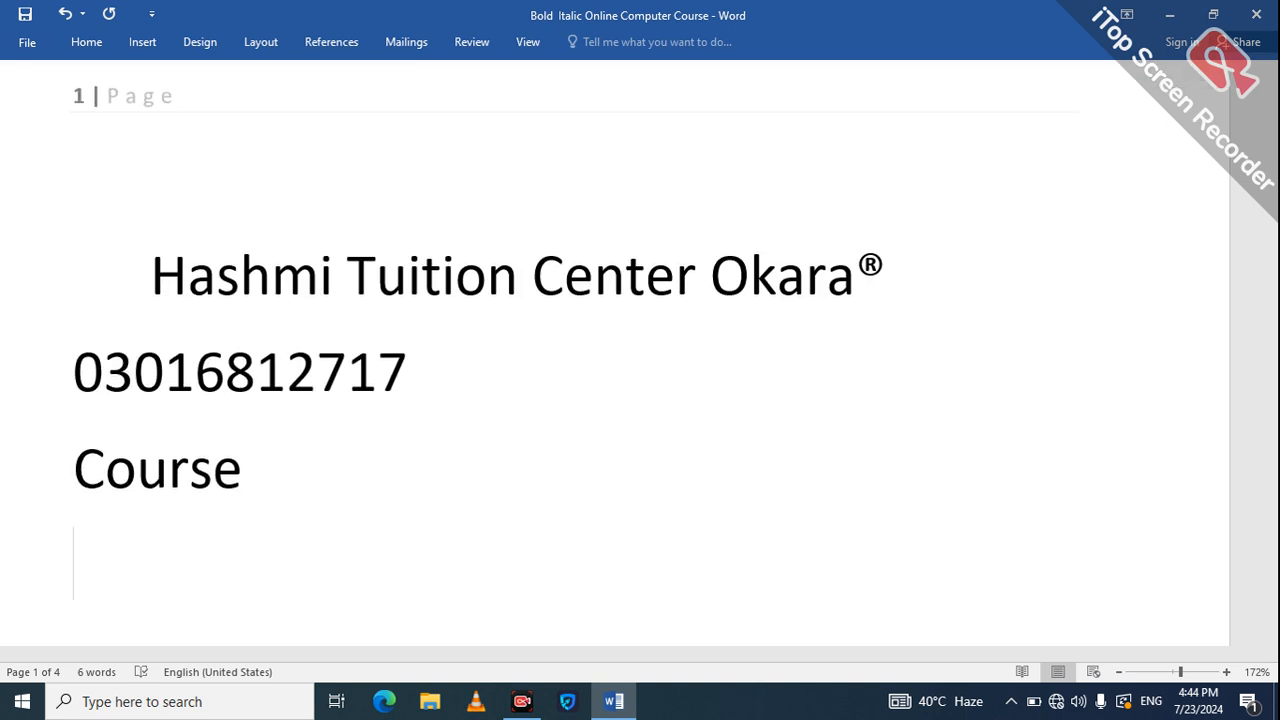
Type the fee line 'Per month fee 1500 Admission free + certif 1000' under Course.
{"action": "type", "text": "certi"}
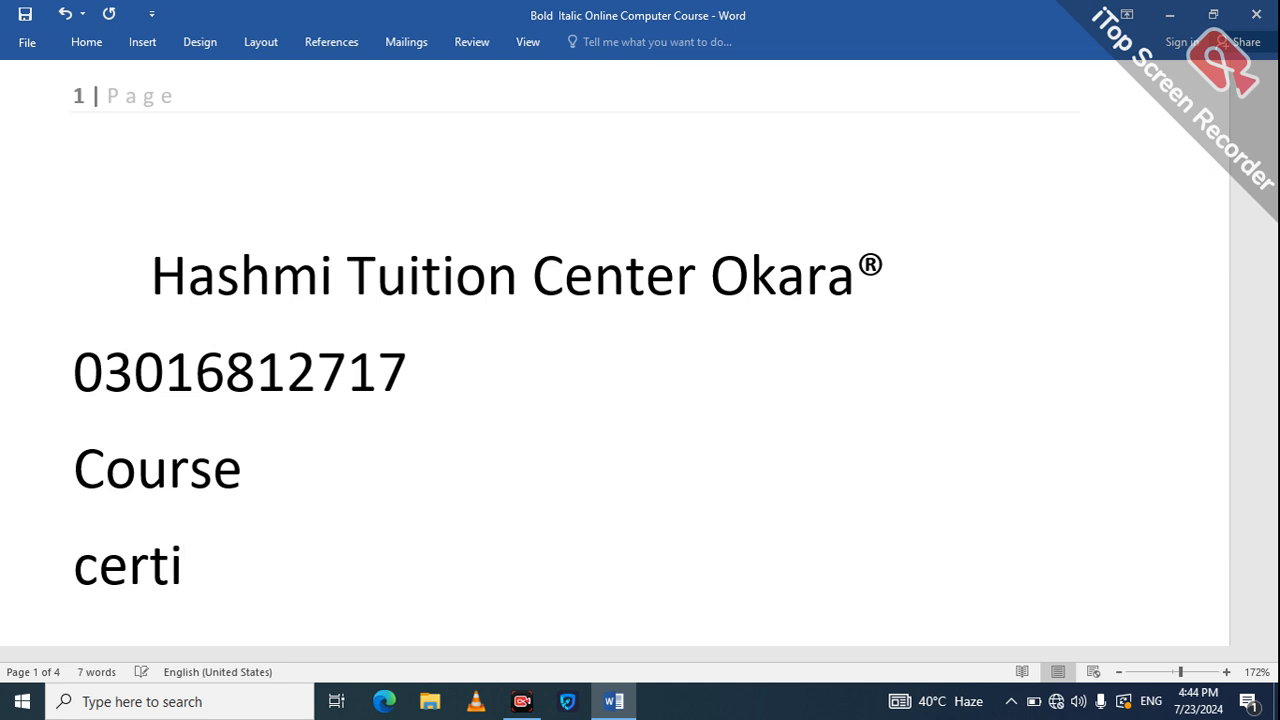
{"action": "key", "text": "BackSpace"}
{"action": "key", "text": "BackSpace"}
{"action": "key", "text": "BackSpace"}
{"action": "key", "text": "BackSpace"}
{"action": "key", "text": "BackSpace"}
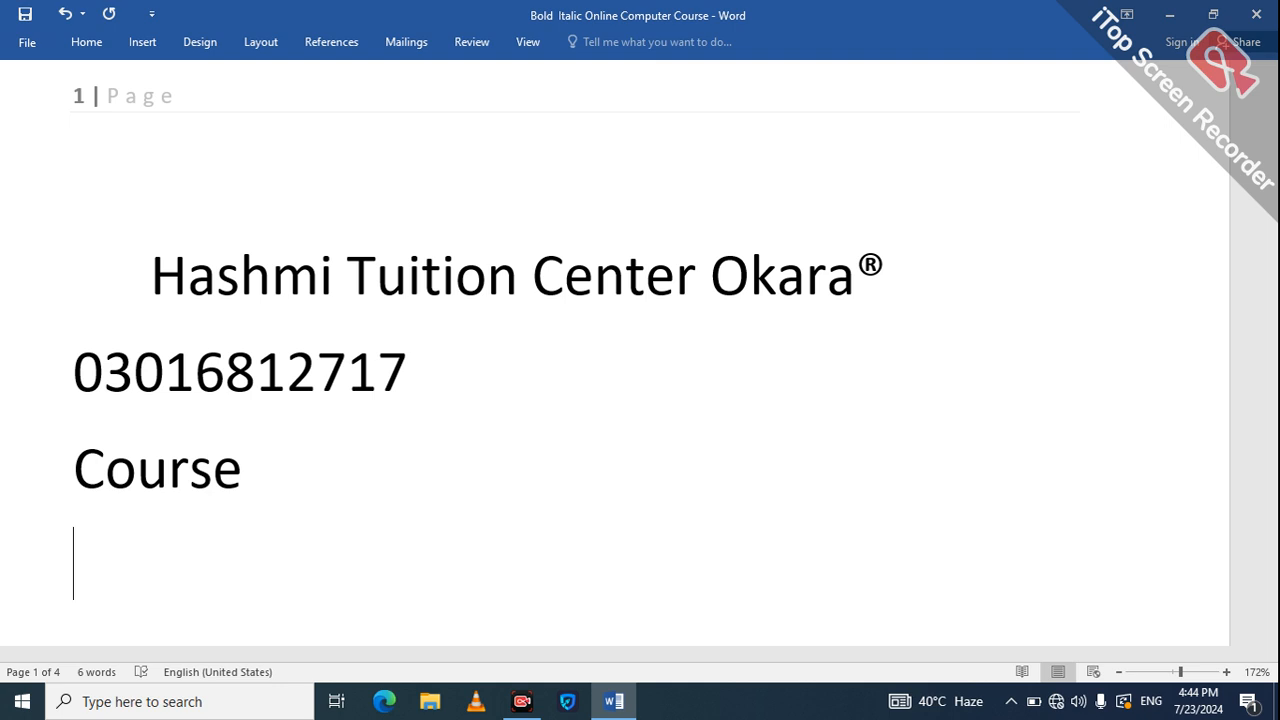
{"action": "type", "text": "p"}
{"action": "key", "text": "BackSpace"}
{"action": "type", "text": "Per "}
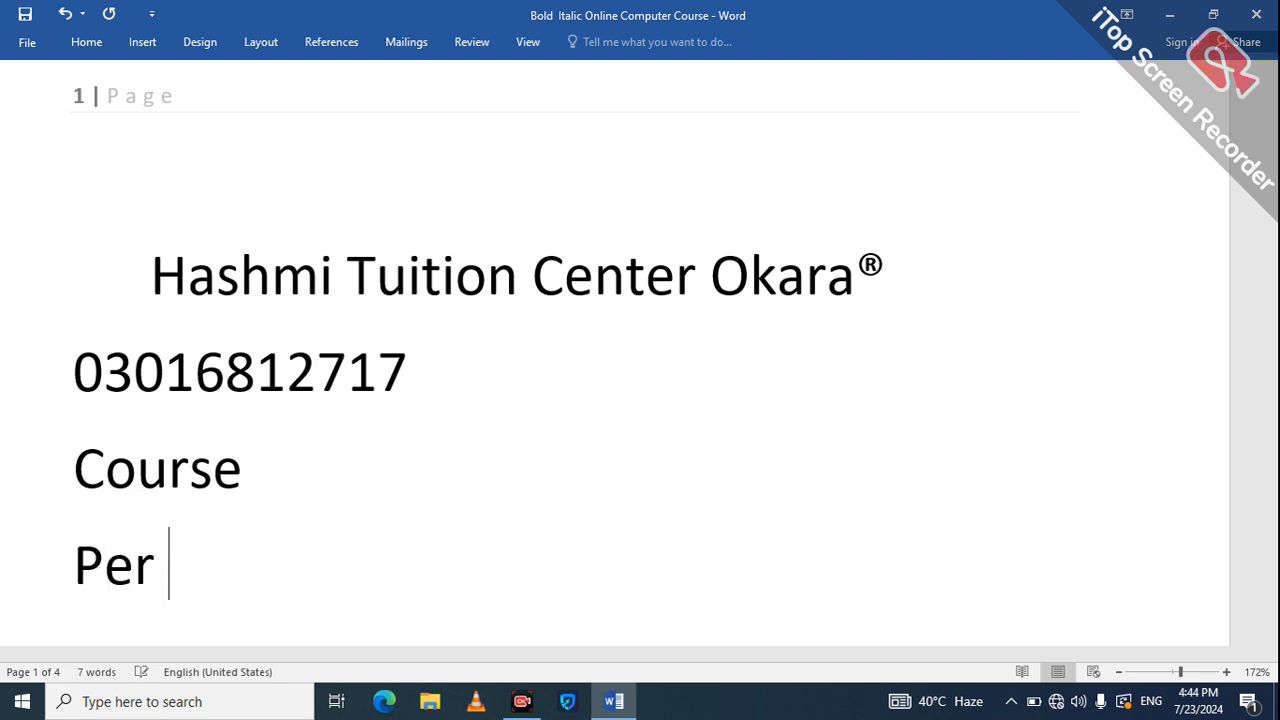
{"action": "type", "text": "mon"}
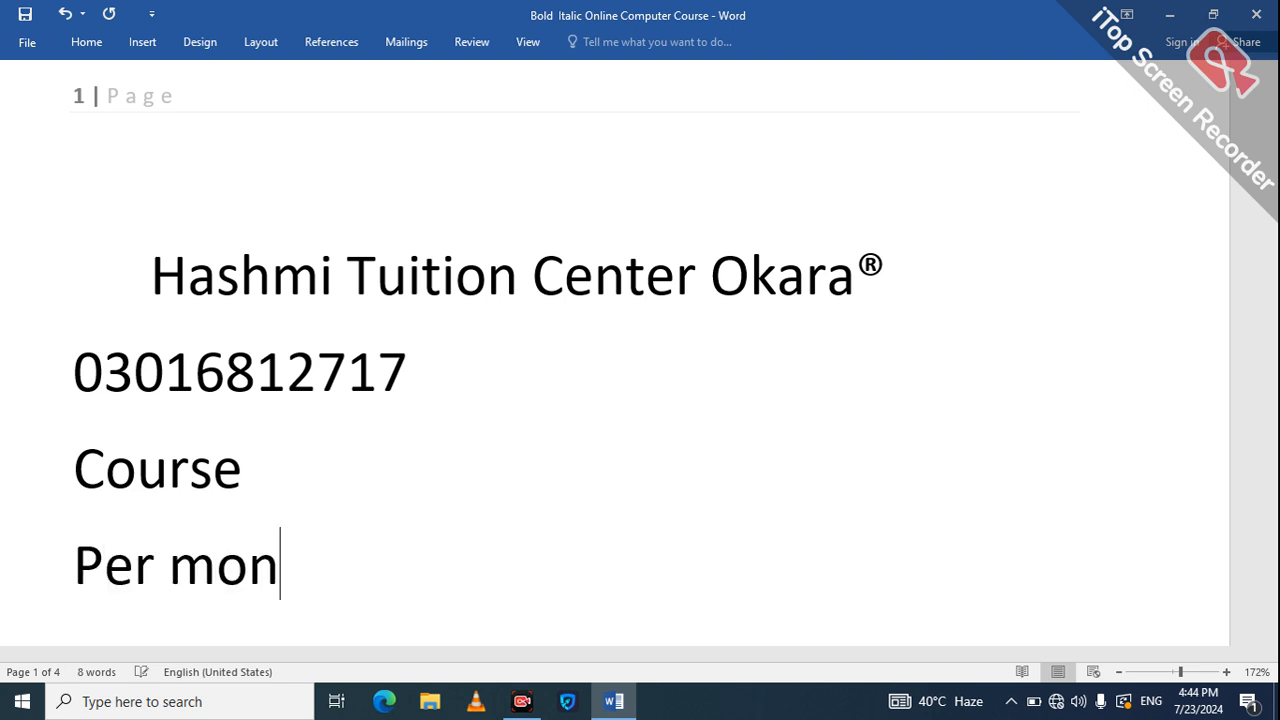
{"action": "type", "text": "th fee "}
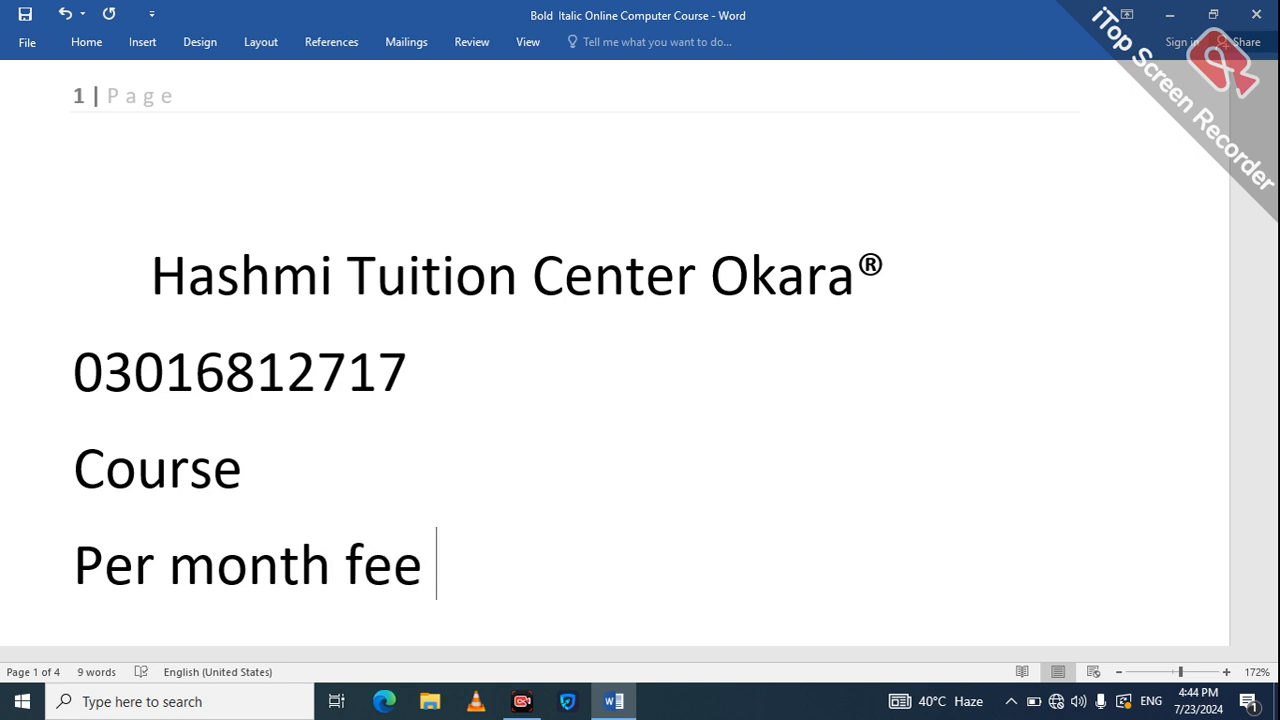
{"action": "type", "text": "1500"}
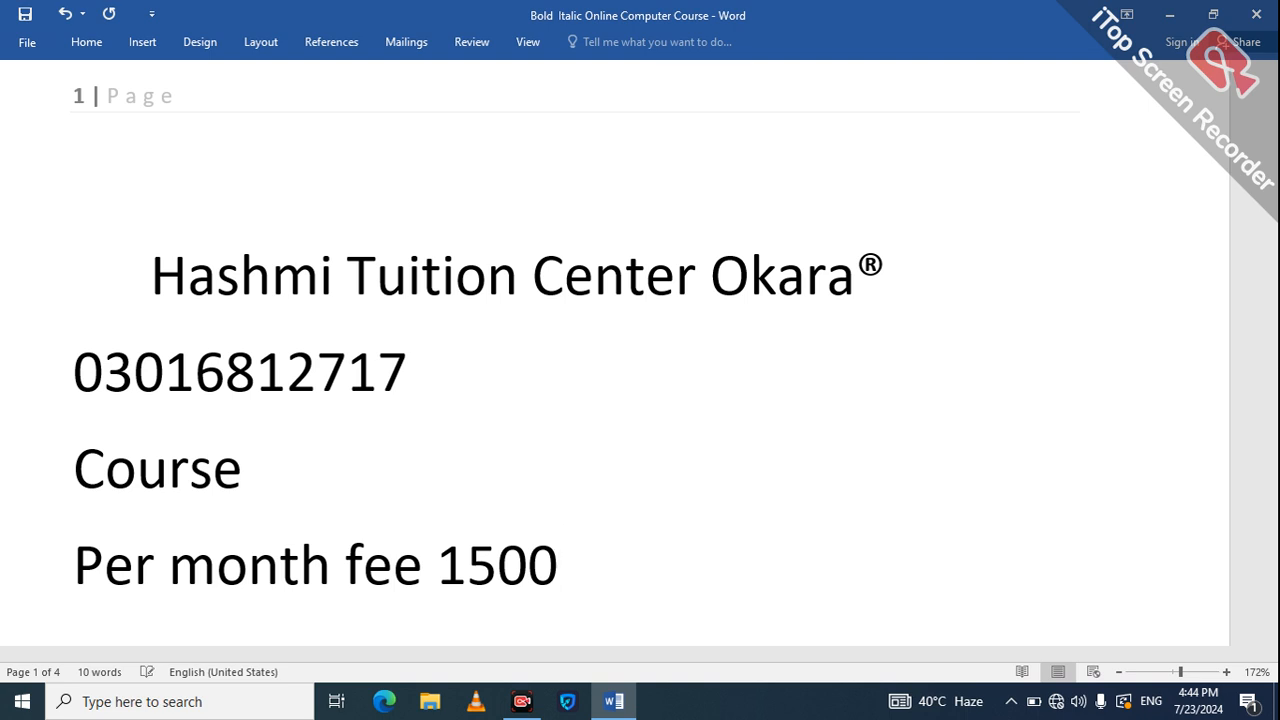
{"action": "type", "text": " Ad"}
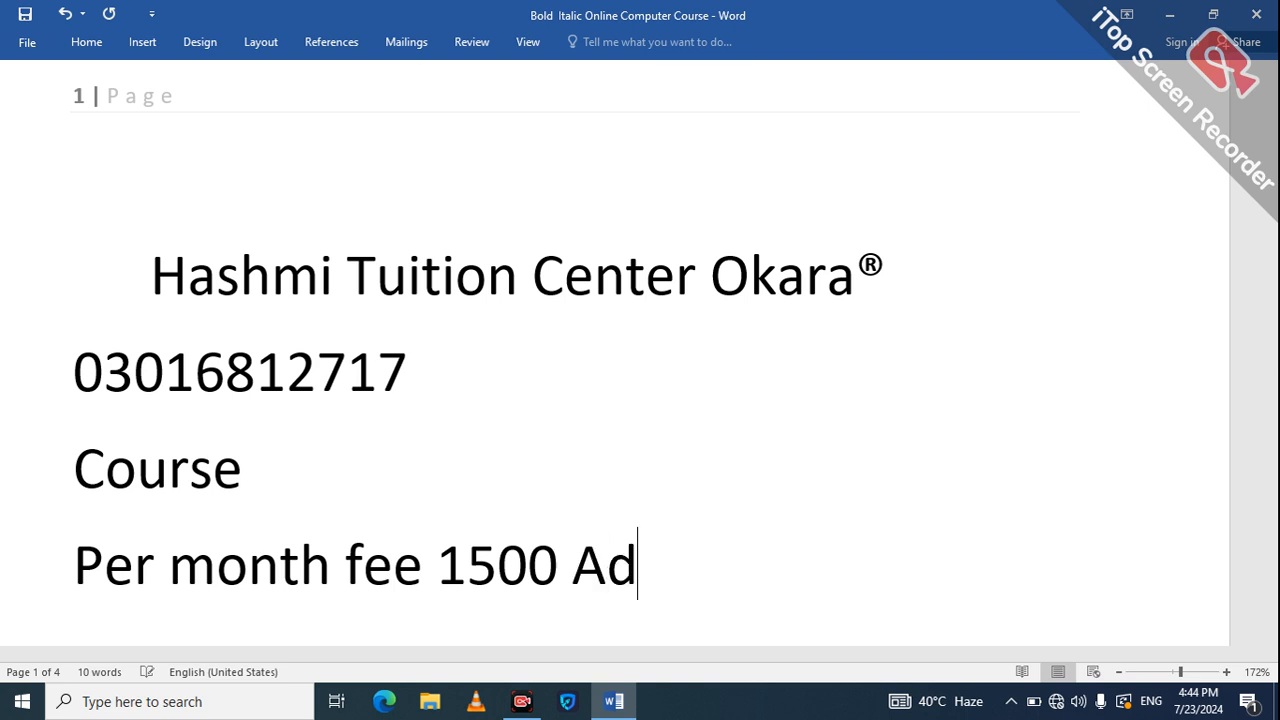
{"action": "type", "text": "miss"}
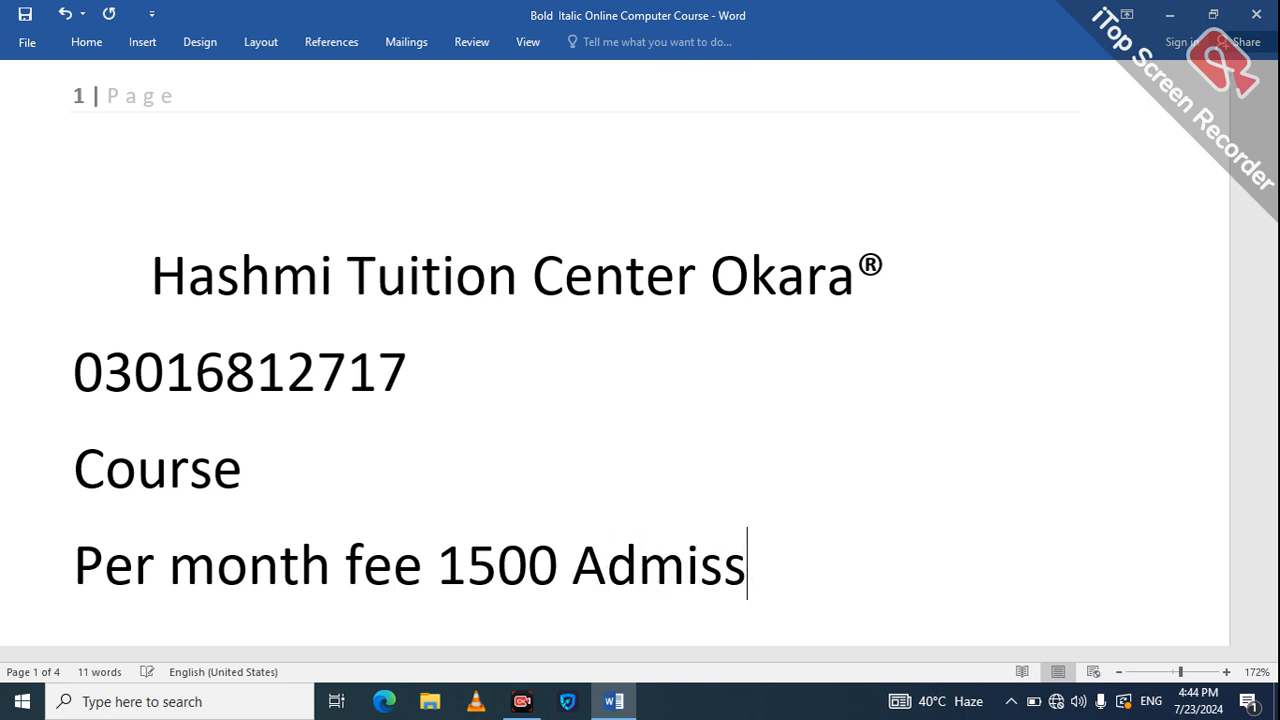
{"action": "type", "text": "ion "}
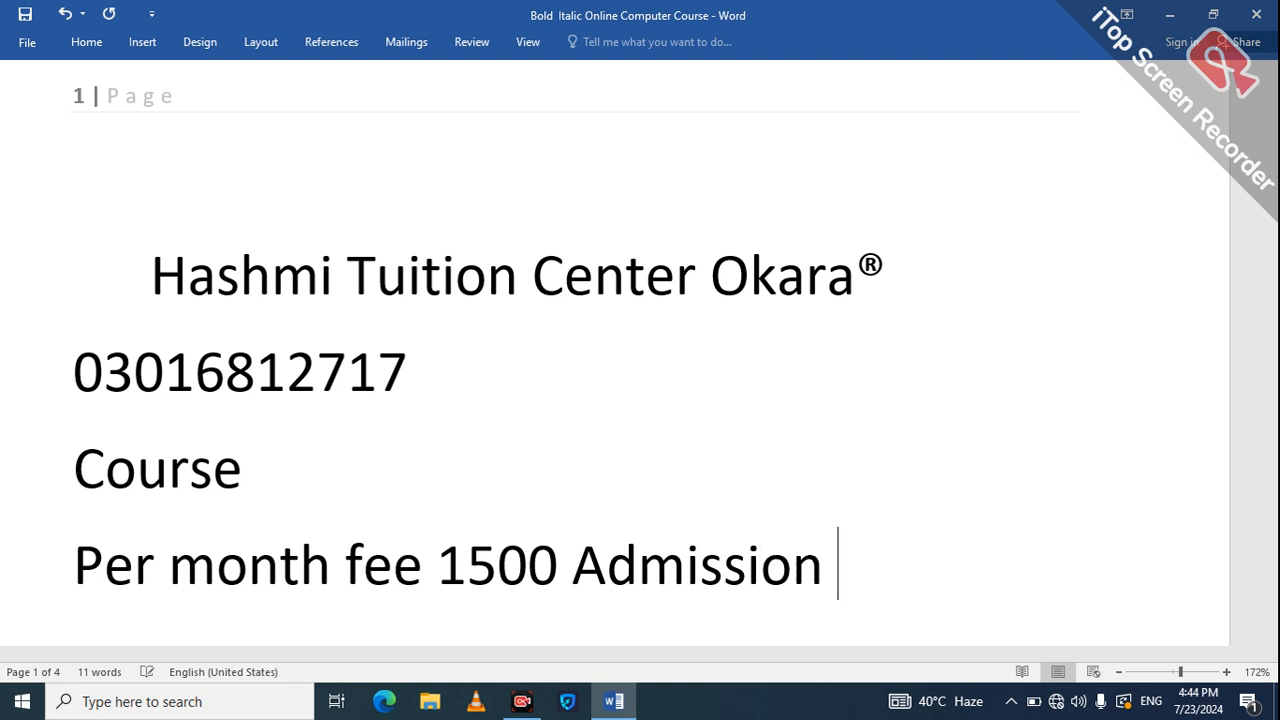
{"action": "type", "text": "free"}
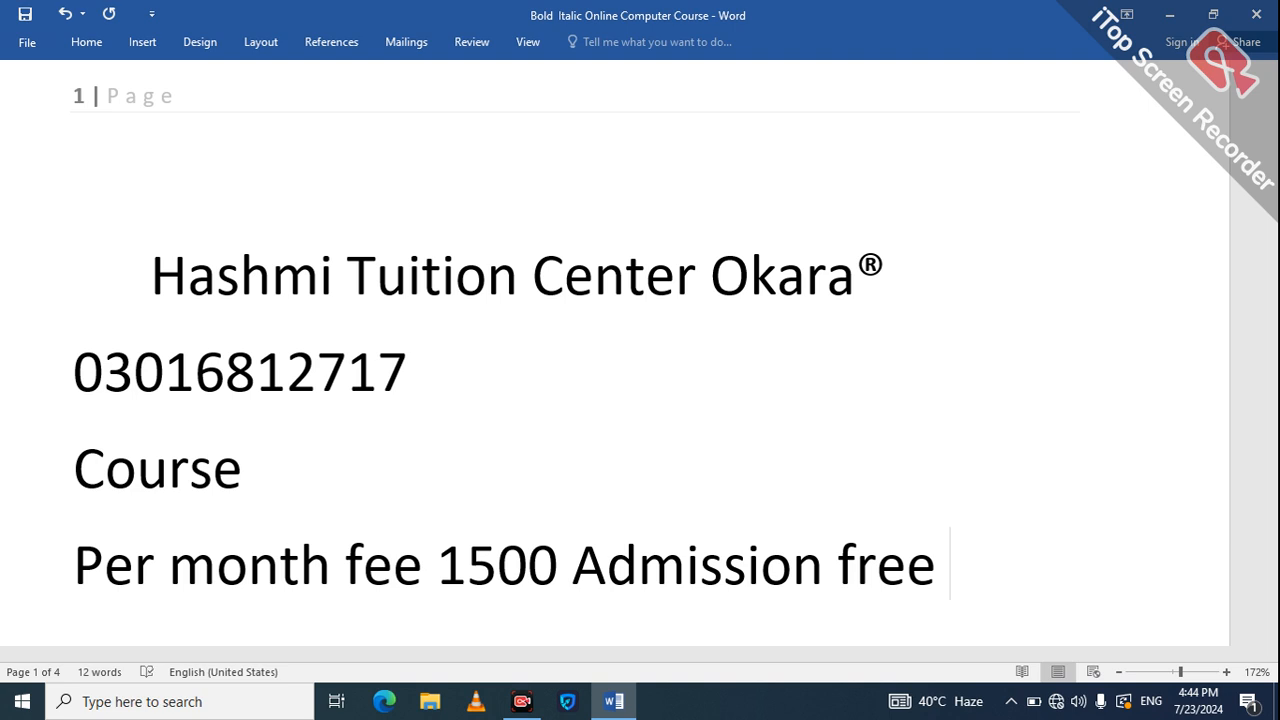
{"action": "type", "text": " + certifi"}
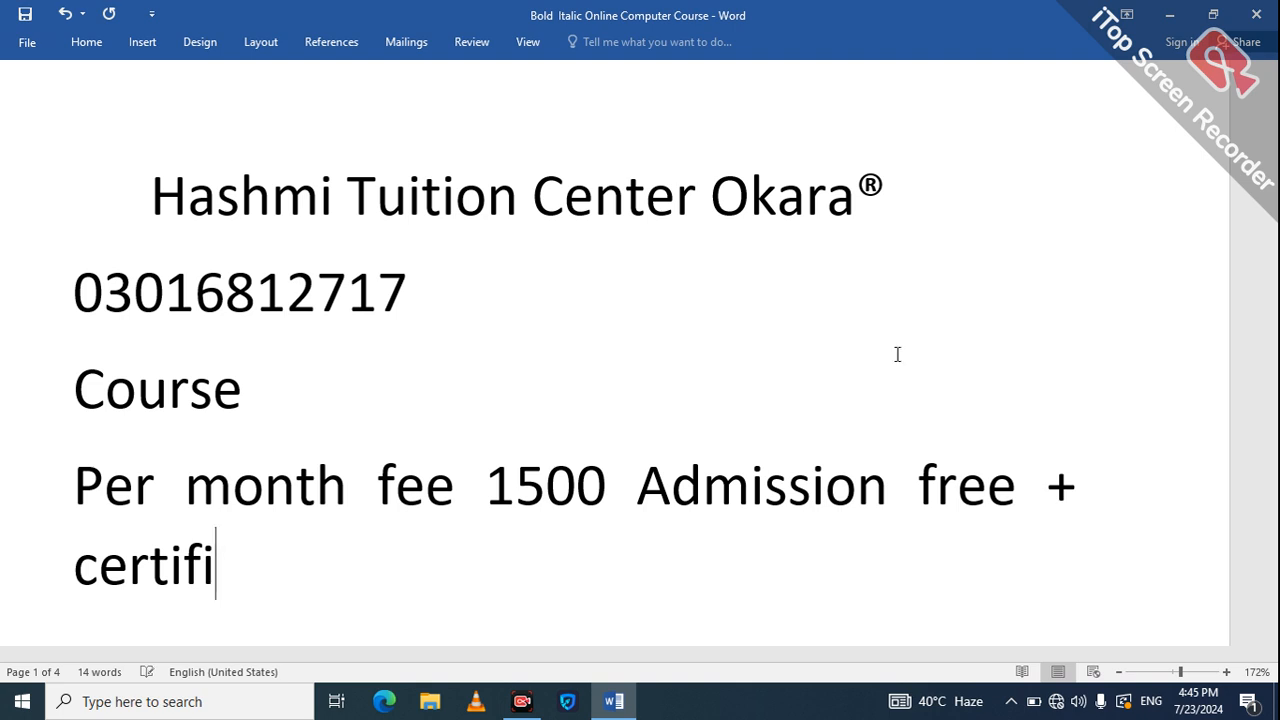
{"action": "key", "text": "BackSpace"}
{"action": "type", "text": "y  1000"}
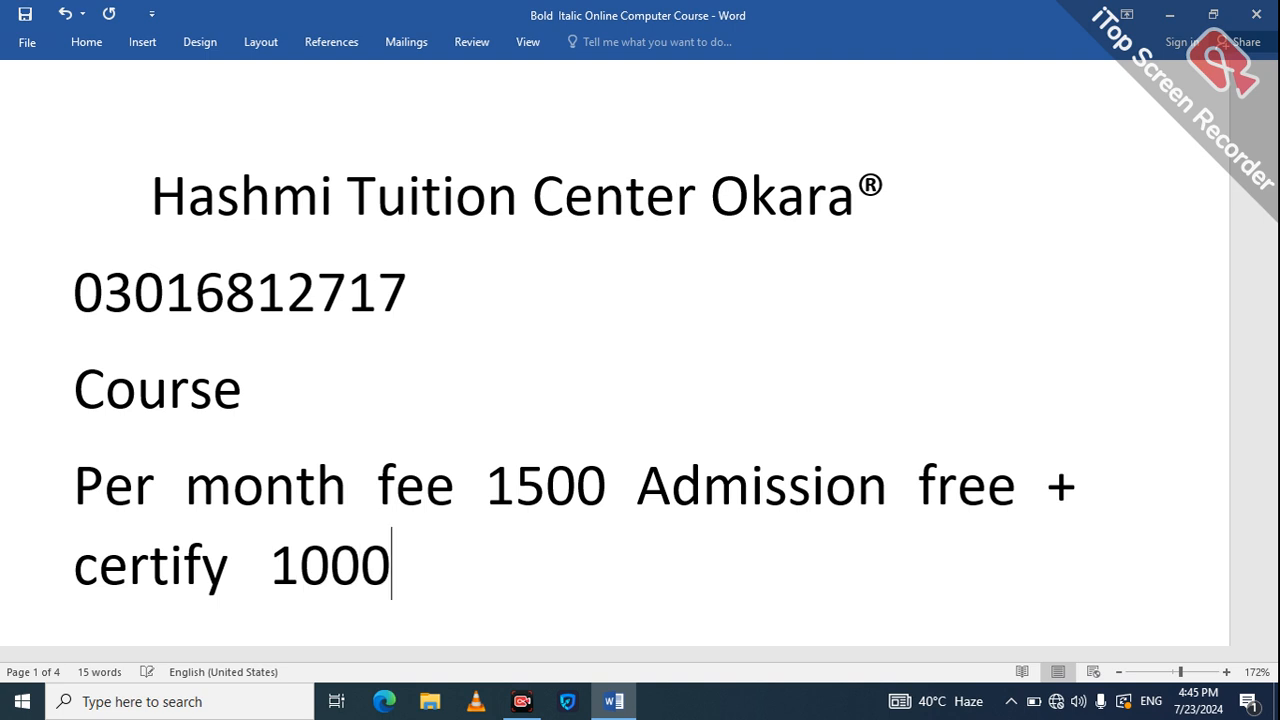
{"action": "key", "text": "Left"}
{"action": "key", "text": "Left"}
{"action": "key", "text": "Left"}
{"action": "key", "text": "Left"}
{"action": "key", "text": "Left"}
{"action": "key", "text": "Left"}
{"action": "key", "text": "BackSpace"}
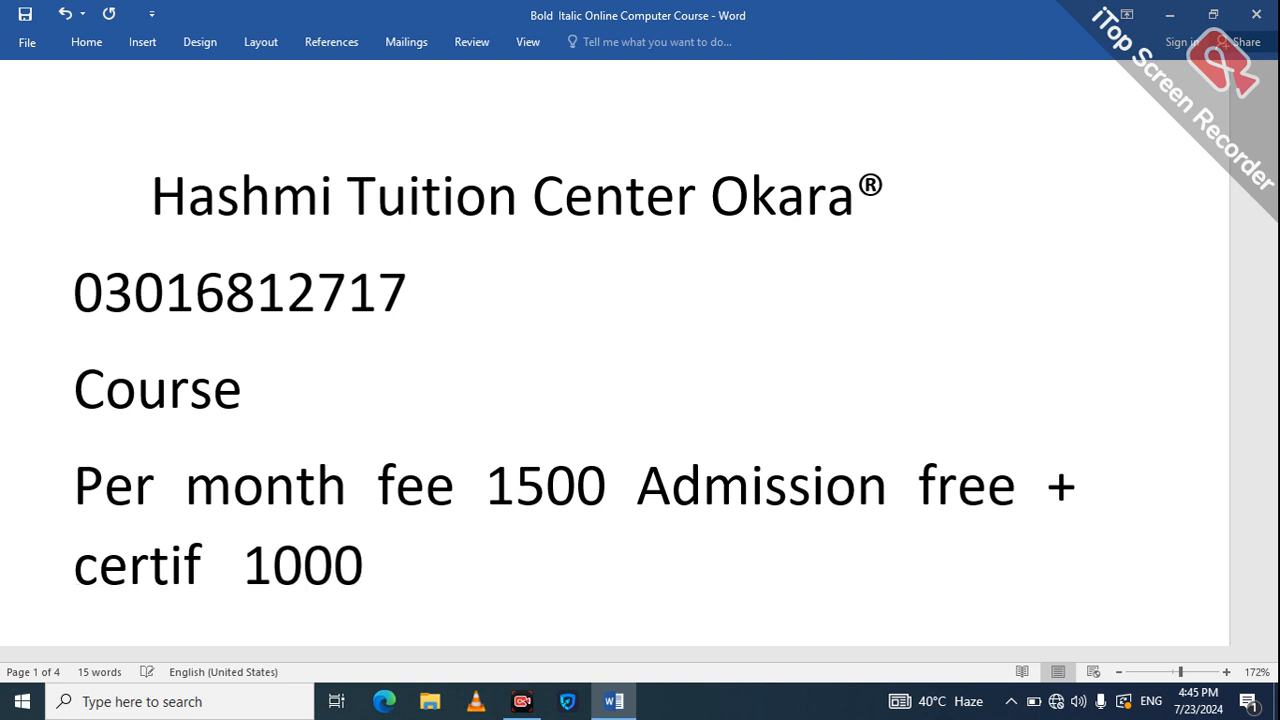